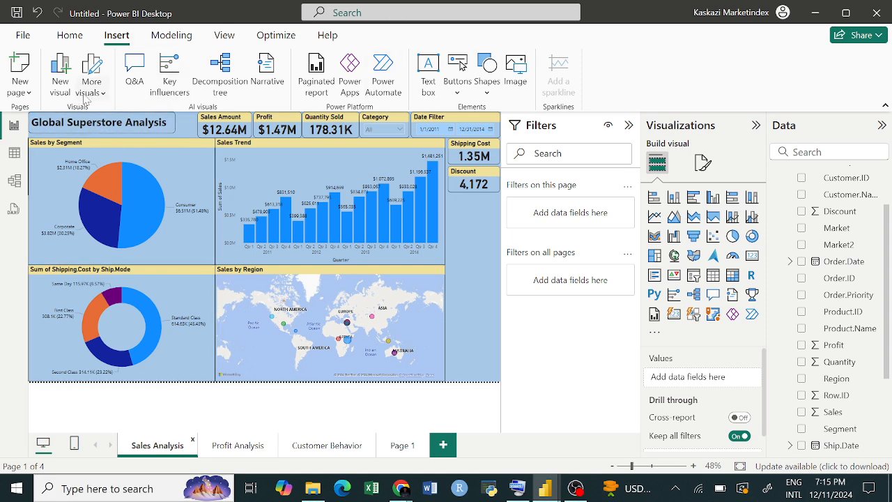
- Indent the "Global Superstore Analysis" title text inside its text box to leave empty space in front of it
{"action": "left_click", "coordinate": [177, 126]}
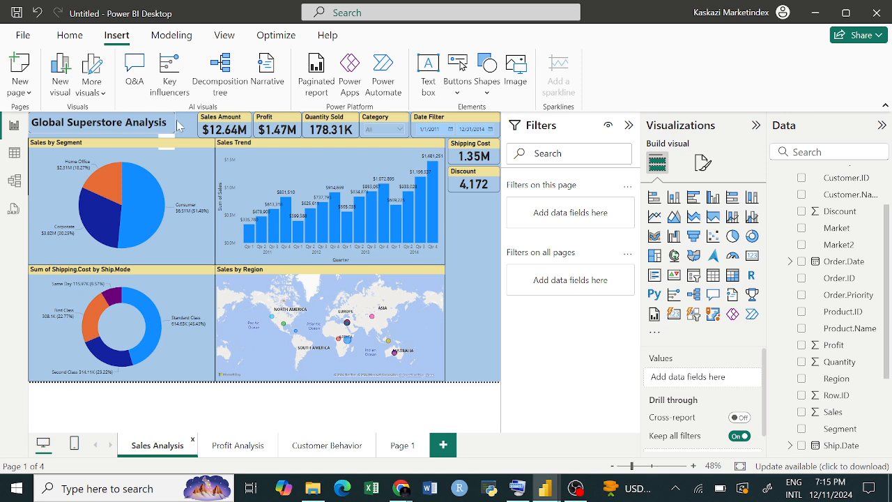
{"action": "left_click", "coordinate": [179, 126]}
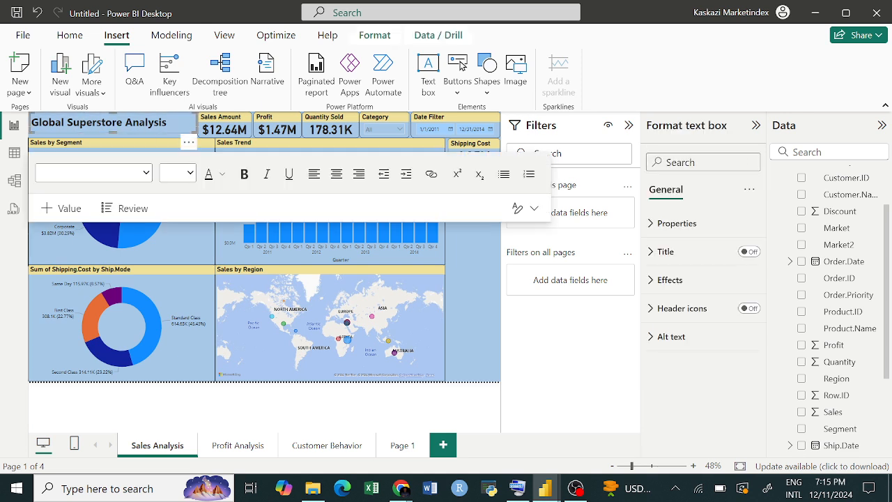
{"action": "left_click", "coordinate": [40, 124]}
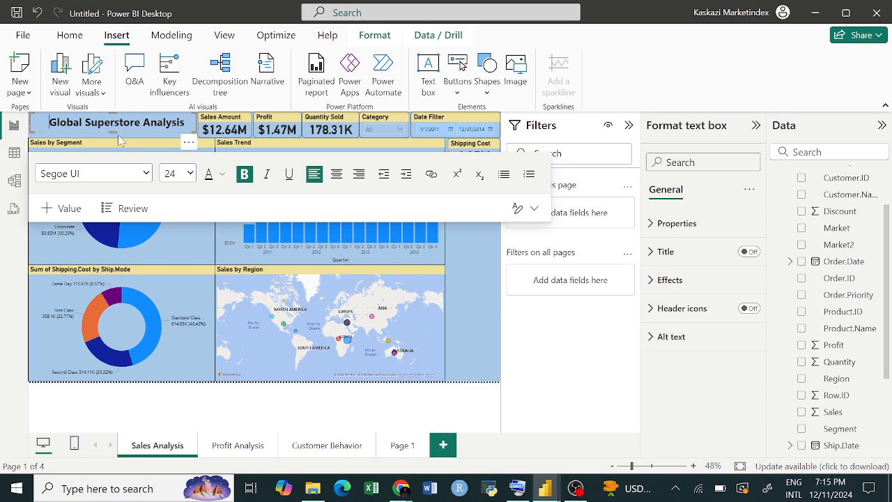
{"action": "left_click_drag", "start_coordinate": [116, 130], "coordinate": [116, 141]}
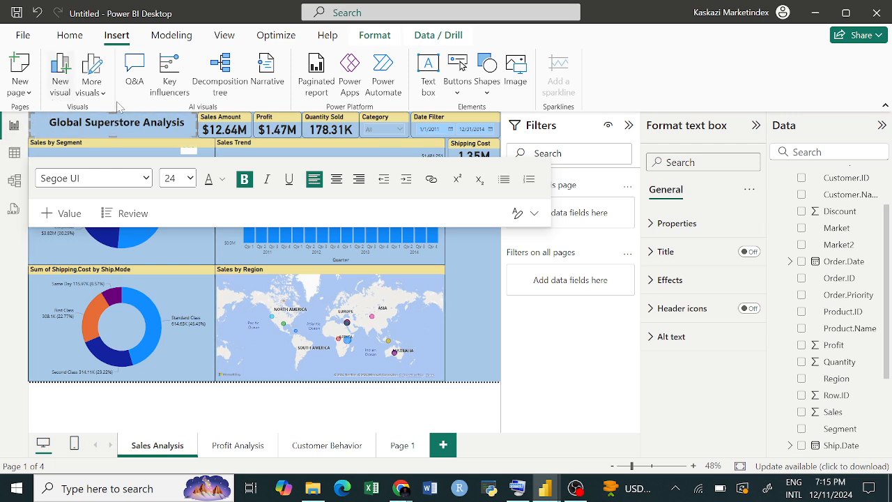
{"action": "left_click", "coordinate": [447, 254]}
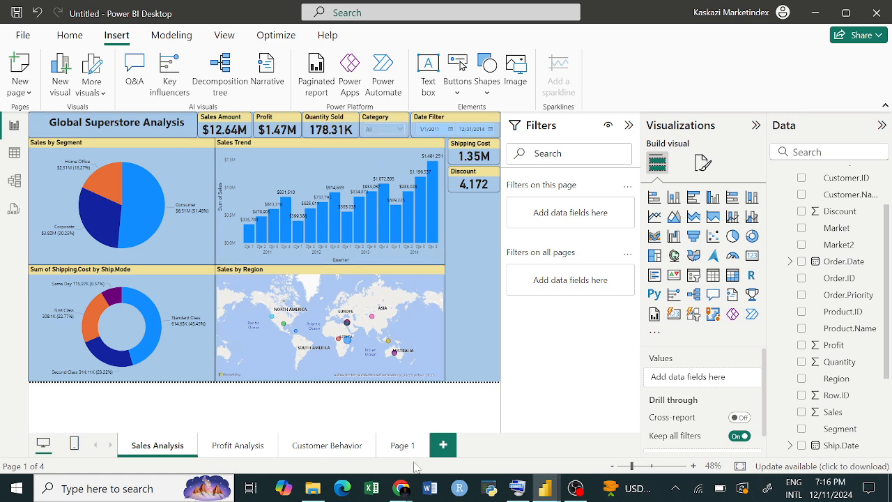
- Switch to Chrome and search Google for "world globe icon png" in a new tab
{"action": "mouse_move", "coordinate": [399, 493]}
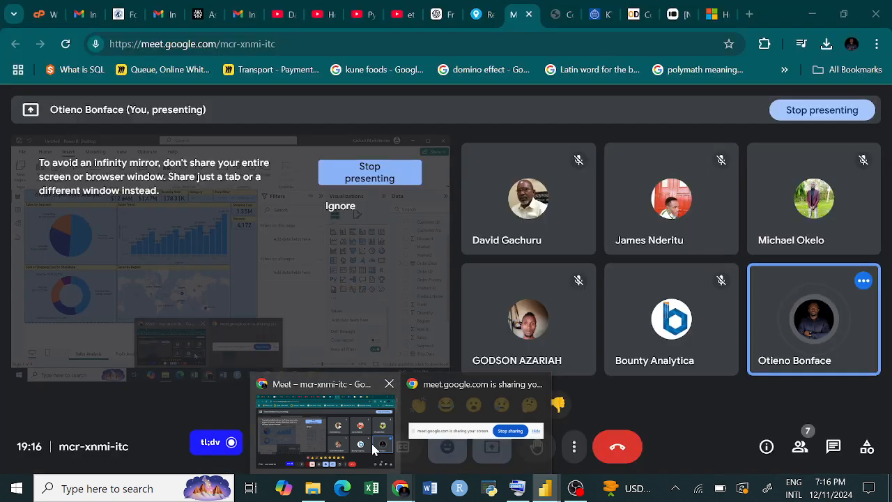
{"action": "left_click", "coordinate": [371, 441]}
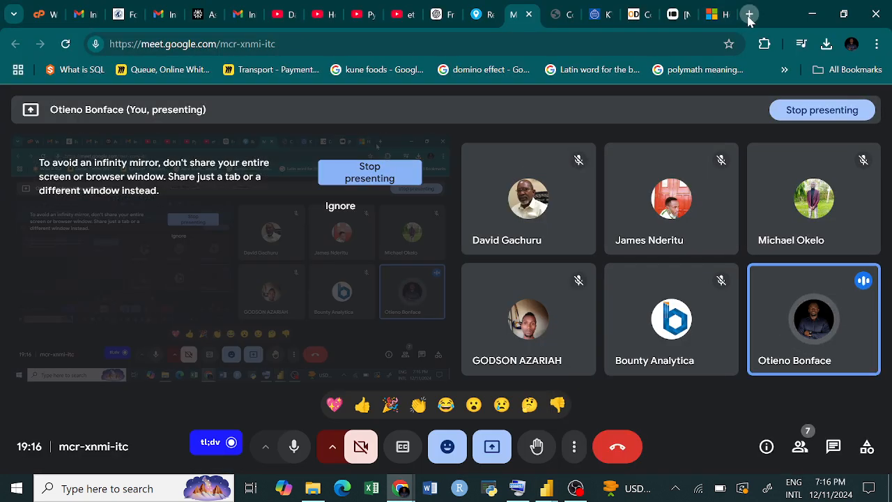
{"action": "left_click", "coordinate": [750, 14]}
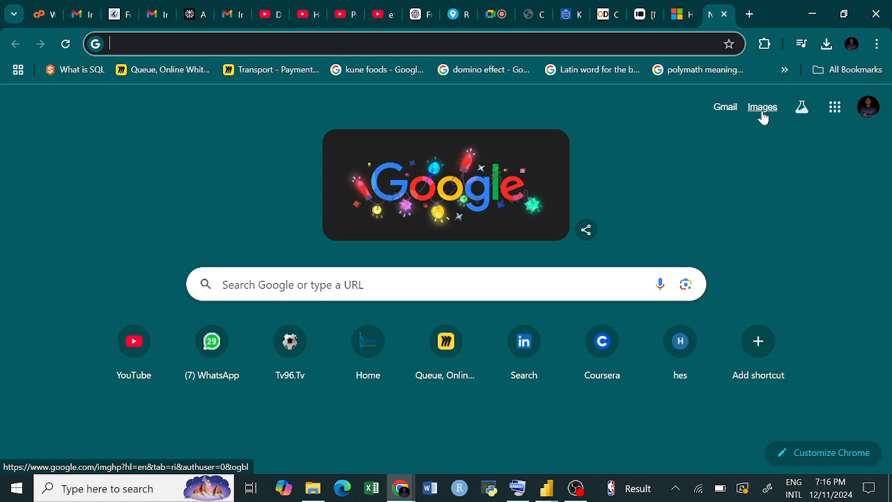
{"action": "type", "text": "global"}
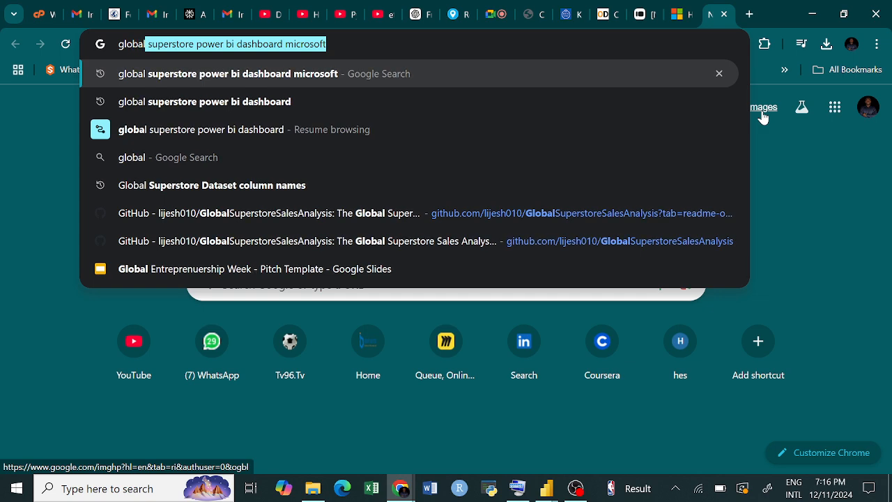
{"action": "key", "text": "BackSpace"}
{"action": "key", "text": "BackSpace"}
{"action": "key", "text": "BackSpace"}
{"action": "key", "text": "BackSpace"}
{"action": "key", "text": "BackSpace"}
{"action": "key", "text": "BackSpace"}
{"action": "key", "text": "BackSpace"}
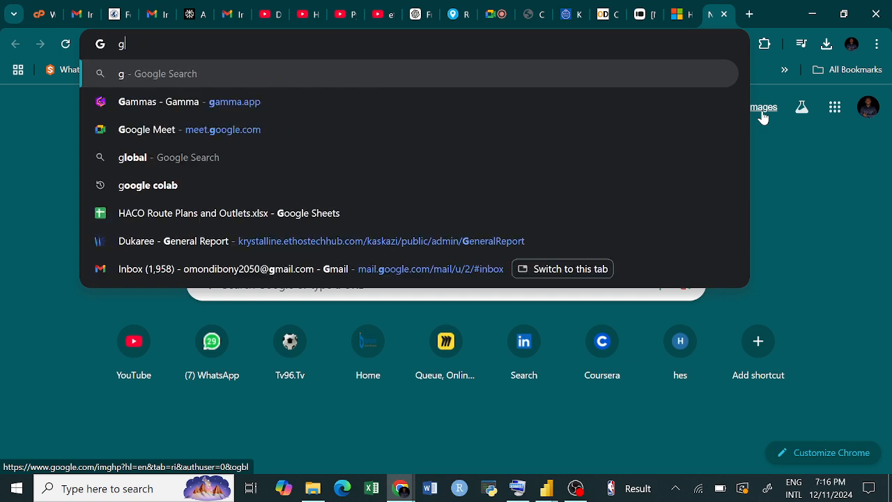
{"action": "type", "text": "World "}
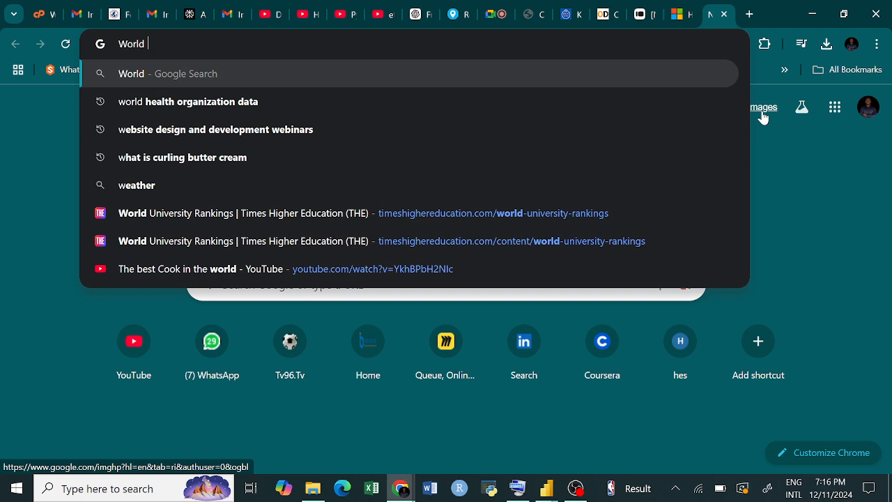
{"action": "type", "text": "Globe"}
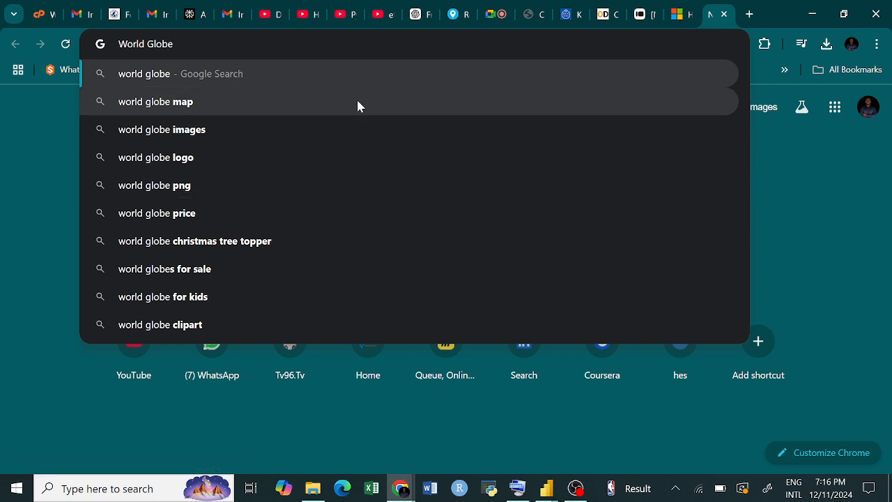
{"action": "type", "text": " icon"}
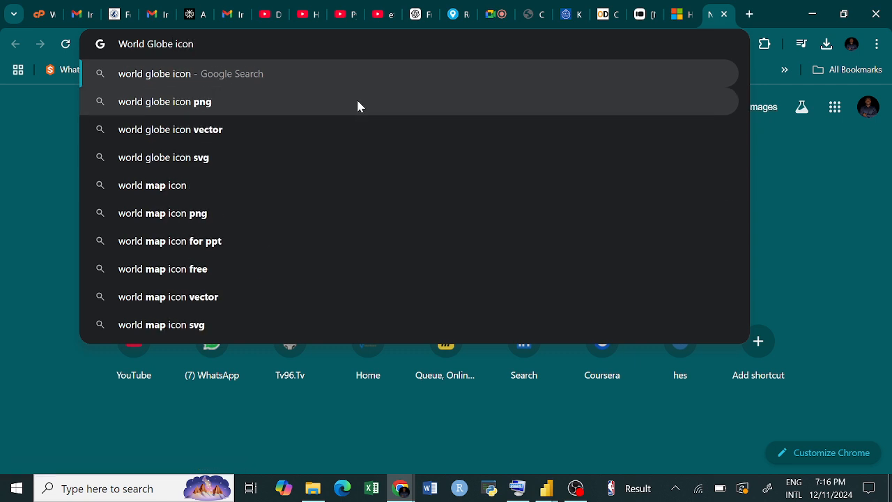
{"action": "left_click", "coordinate": [365, 92]}
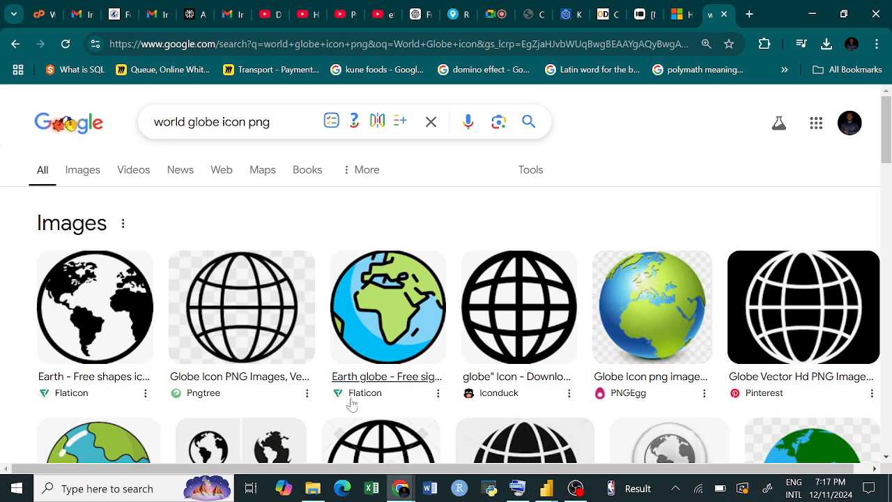
- Search Google for "Flaticon" and open the Flaticon website
{"action": "left_click_drag", "start_coordinate": [271, 122], "coordinate": [176, 122]}
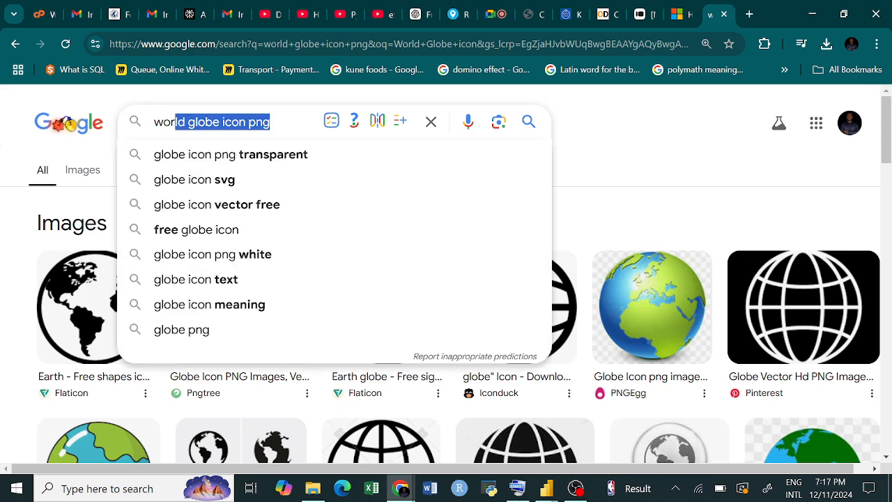
{"action": "key", "text": "BackSpace"}
{"action": "key", "text": "BackSpace"}
{"action": "key", "text": "BackSpace"}
{"action": "key", "text": "BackSpace"}
{"action": "type", "text": "Fa"}
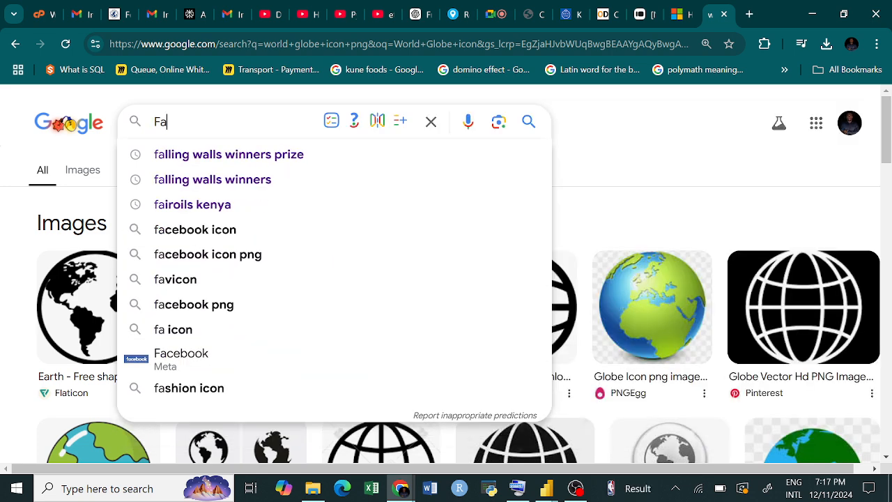
{"action": "key", "text": "BackSpace"}
{"action": "type", "text": "laticon"}
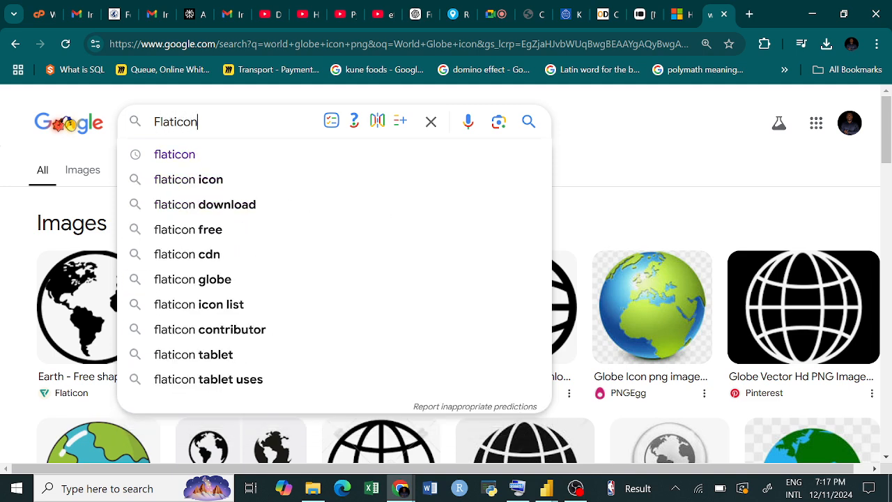
{"action": "key", "text": "Return"}
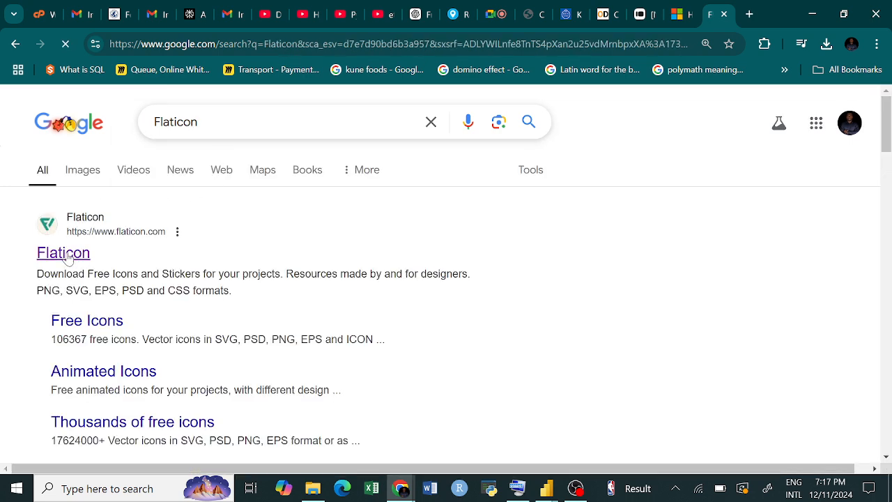
{"action": "left_click", "coordinate": [73, 254]}
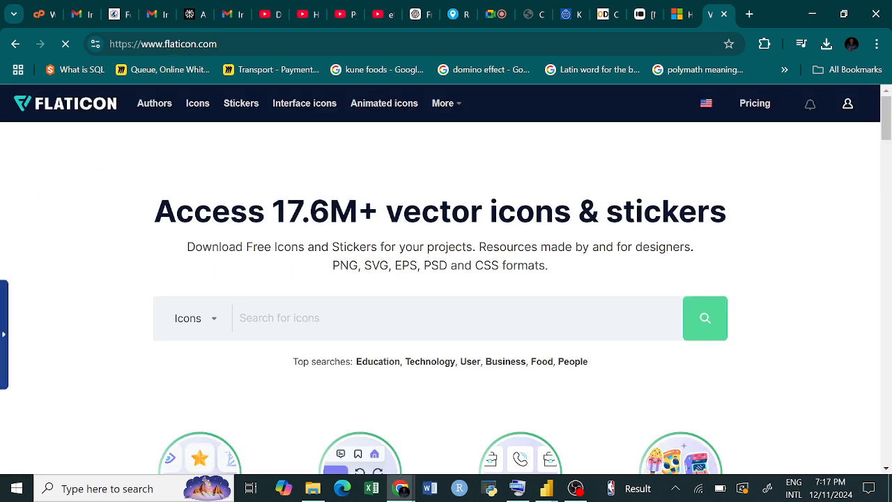
- Search Flaticon for "Sales Icons" and look through the icons found
{"action": "type", "text": "Sales"}
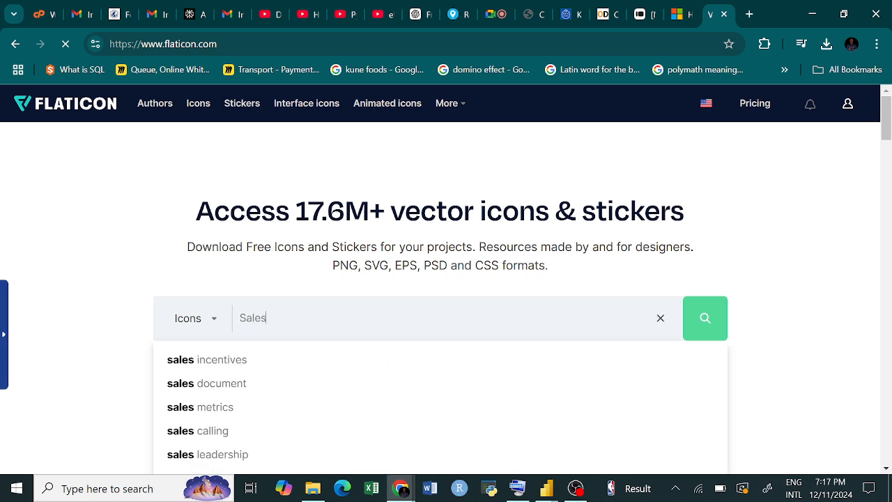
{"action": "type", "text": " Icons"}
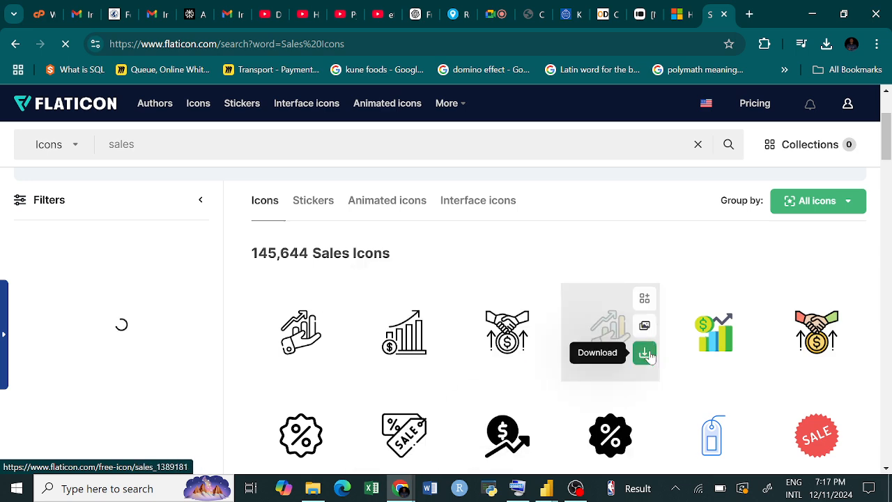
{"action": "scroll", "coordinate": [641, 380], "scroll_direction": "down", "scroll_amount": 5}
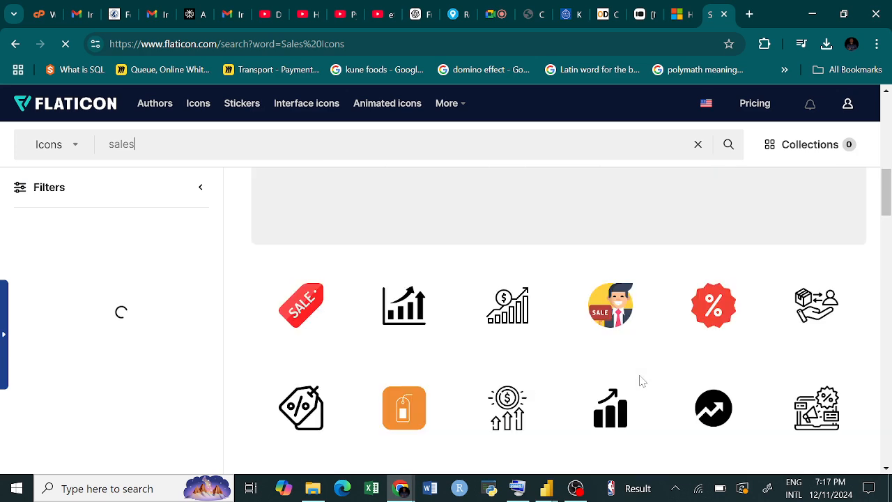
{"action": "scroll", "coordinate": [642, 381], "scroll_direction": "down", "scroll_amount": 3}
{"action": "scroll", "coordinate": [641, 381], "scroll_direction": "down", "scroll_amount": 2}
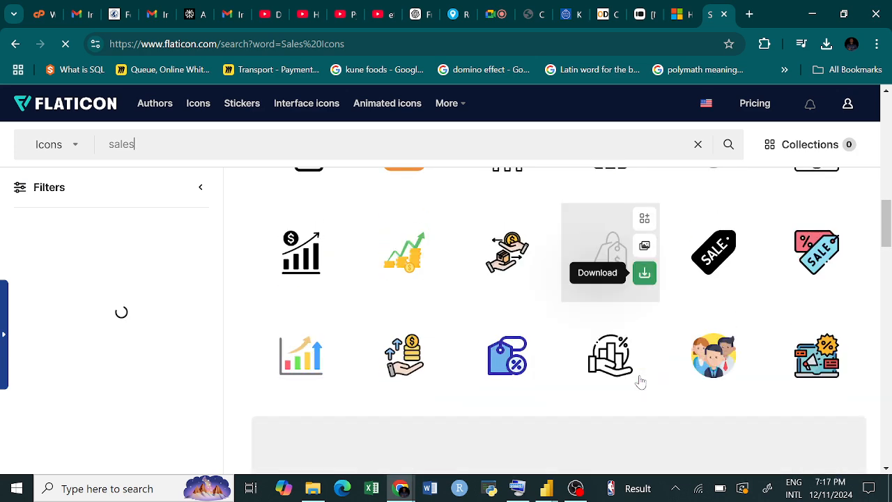
{"action": "scroll", "coordinate": [642, 381], "scroll_direction": "down", "scroll_amount": 3}
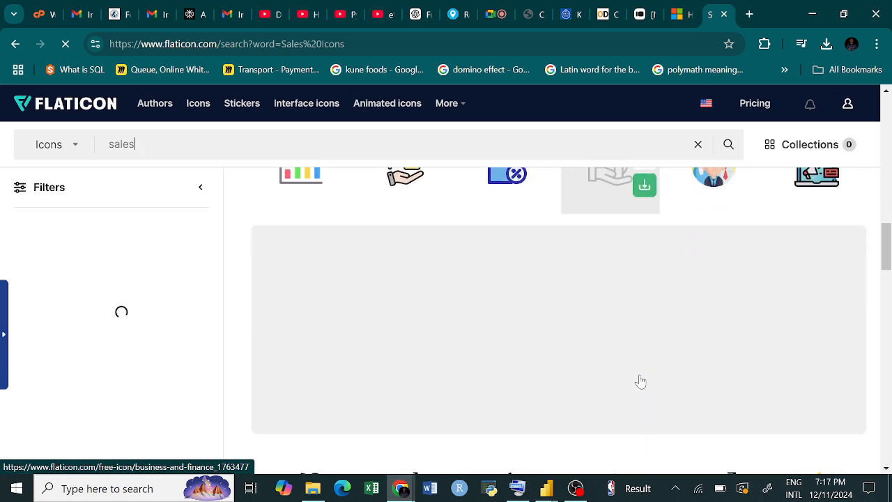
{"action": "scroll", "coordinate": [641, 380], "scroll_direction": "up", "scroll_amount": 14}
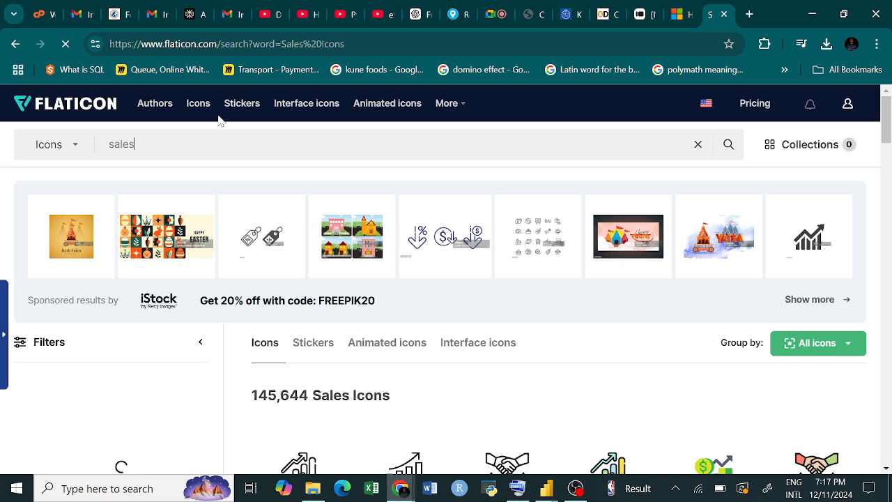
- Replace the Flaticon search with "World globe icon" and run it
{"action": "key", "text": "BackSpace"}
{"action": "key", "text": "BackSpace"}
{"action": "key", "text": "BackSpace"}
{"action": "key", "text": "BackSpace"}
{"action": "key", "text": "BackSpace"}
{"action": "type", "text": "Glo"}
{"action": "key", "text": "BackSpace"}
{"action": "key", "text": "BackSpace"}
{"action": "key", "text": "BackSpace"}
{"action": "type", "text": "World globe icon"}
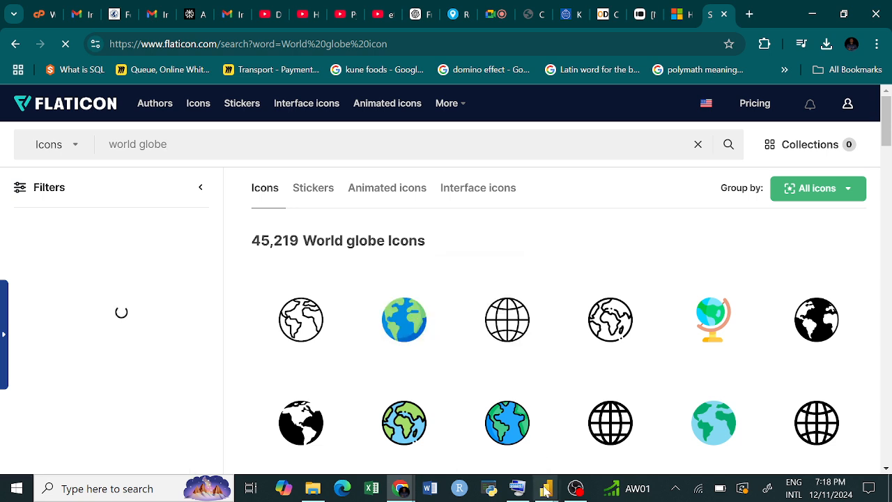
{"action": "mouse_move", "coordinate": [547, 491]}
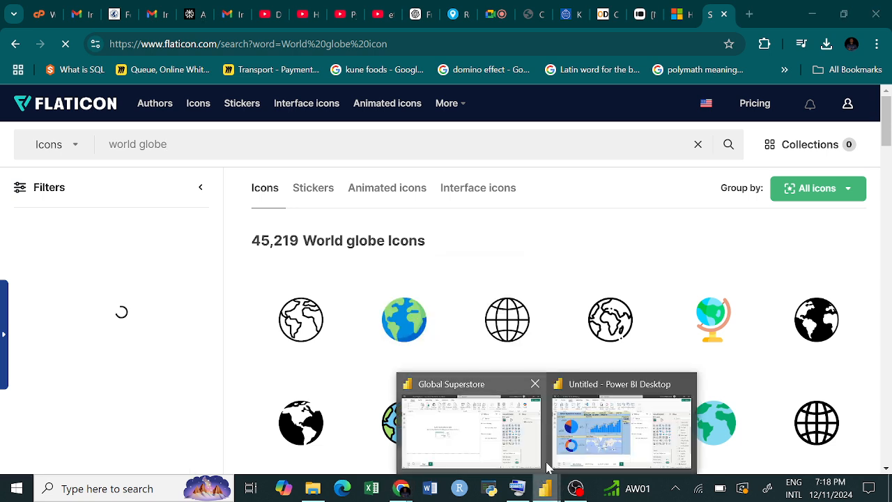
{"action": "mouse_move", "coordinate": [593, 446]}
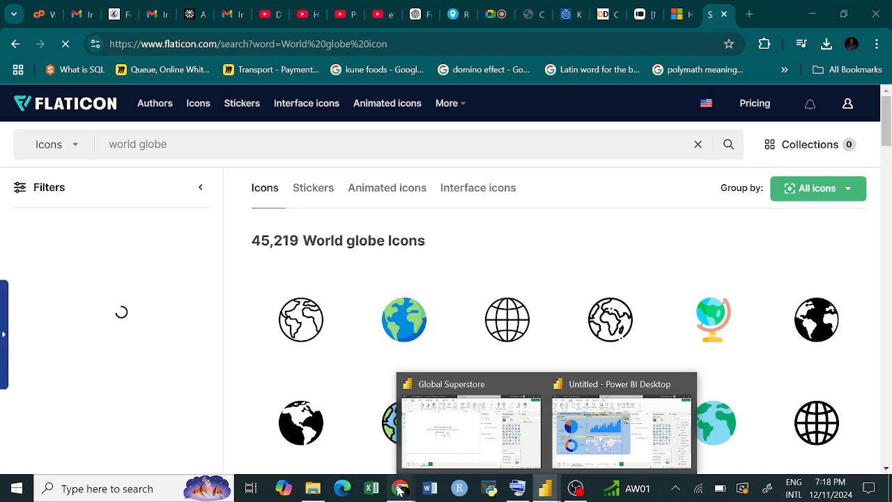
{"action": "mouse_move", "coordinate": [401, 488]}
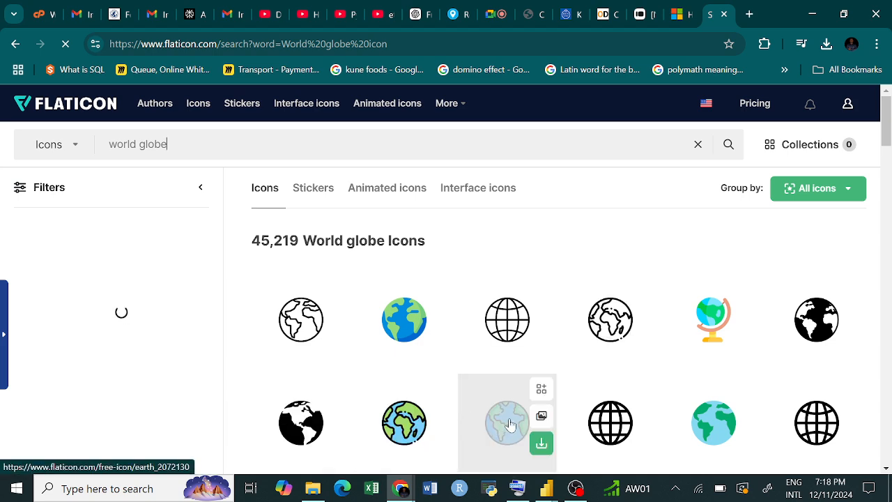
- Try to download the blue-and-green Earth icon, second among the world globe icons, in SVG format
{"action": "scroll", "coordinate": [686, 407], "scroll_direction": "down", "scroll_amount": 1}
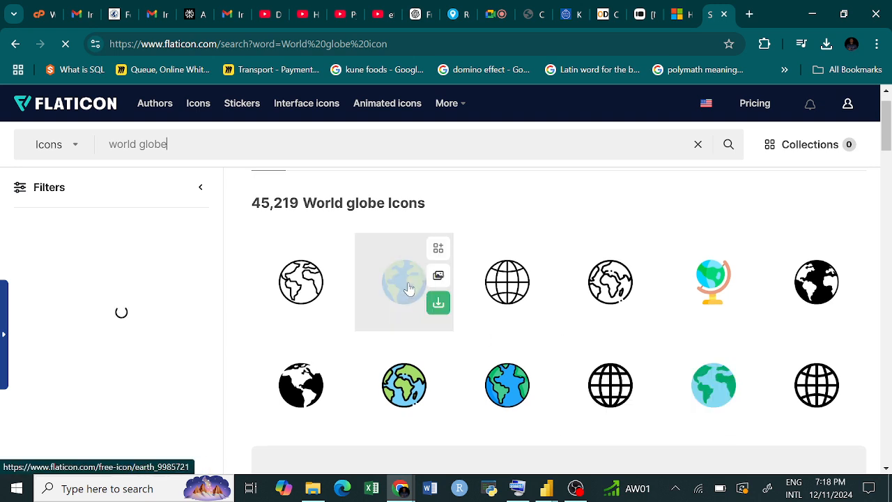
{"action": "left_click", "coordinate": [438, 304]}
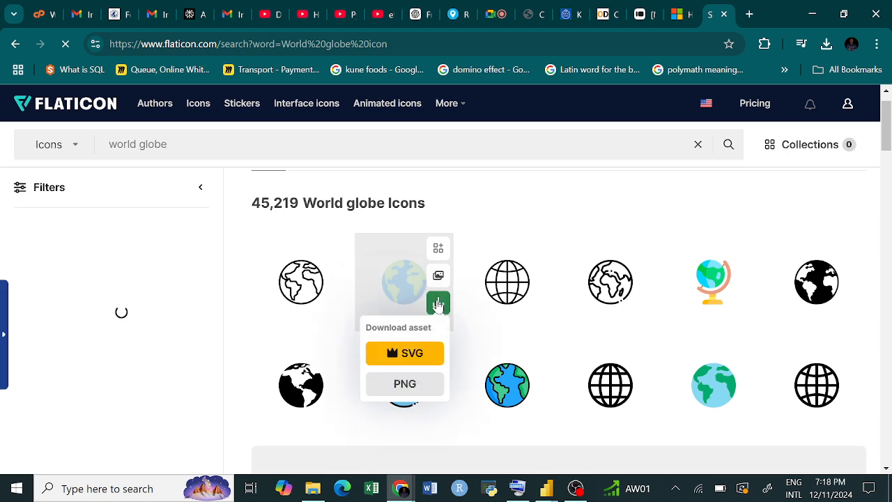
{"action": "left_click", "coordinate": [423, 357]}
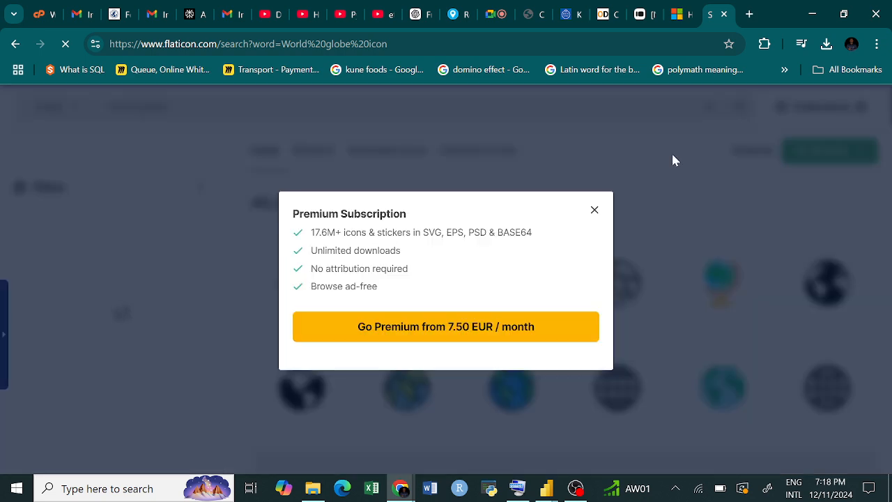
{"action": "left_click", "coordinate": [594, 211]}
- Download the blue-and-green Earth icon, second among the world globe icons, as a free PNG and dismiss the attribution notice
{"action": "mouse_move", "coordinate": [439, 274]}
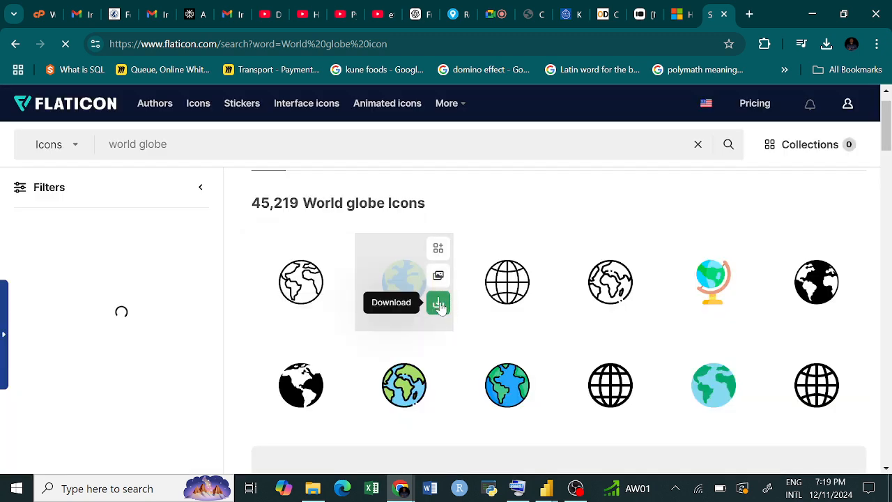
{"action": "left_click", "coordinate": [439, 305]}
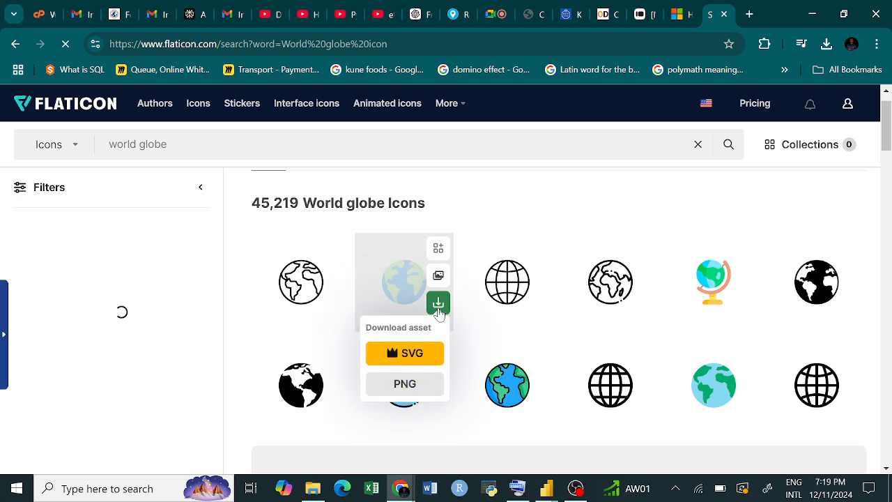
{"action": "left_click", "coordinate": [406, 386]}
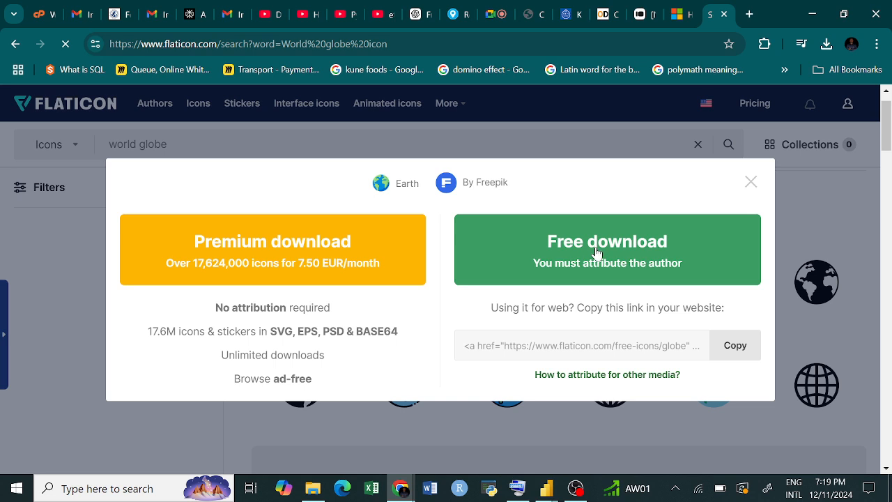
{"action": "left_click", "coordinate": [617, 260]}
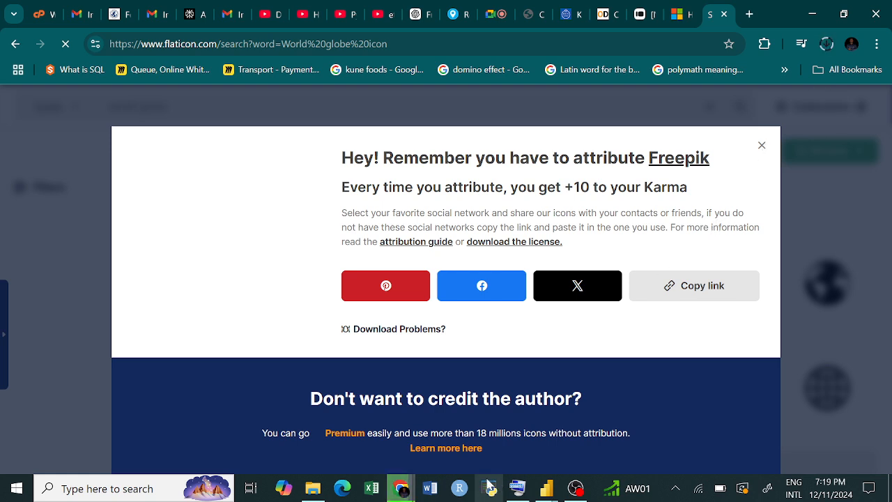
{"action": "mouse_move", "coordinate": [312, 490]}
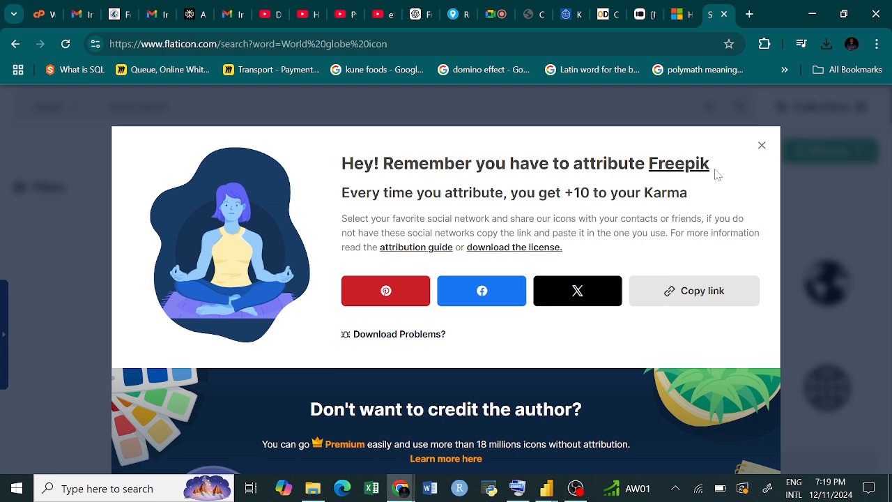
{"action": "key", "text": "Escape"}
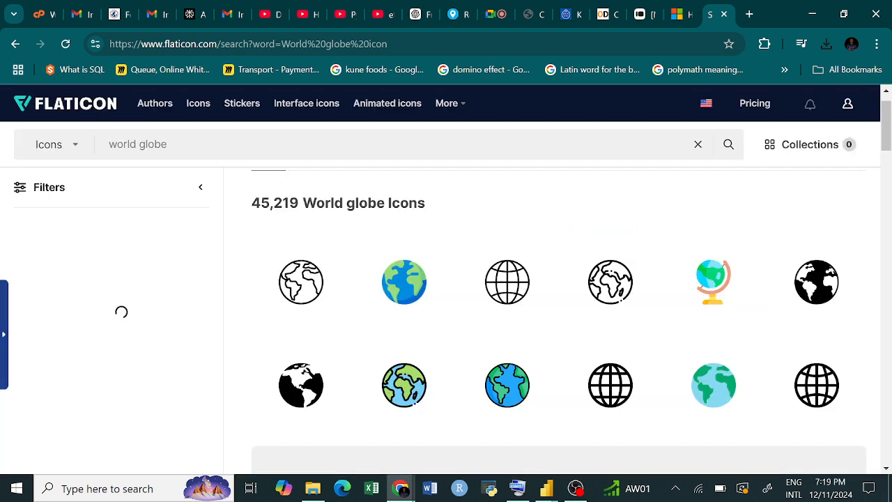
- Switch to Power BI Desktop and insert the earth image from the Downloads folder on the Sales Analysis page
{"action": "mouse_move", "coordinate": [546, 488]}
{"action": "left_click", "coordinate": [620, 426]}
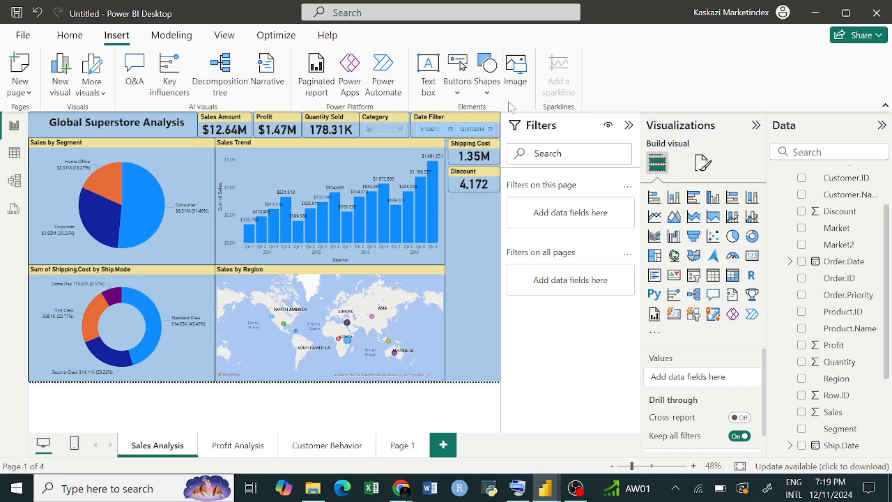
{"action": "left_click", "coordinate": [514, 77]}
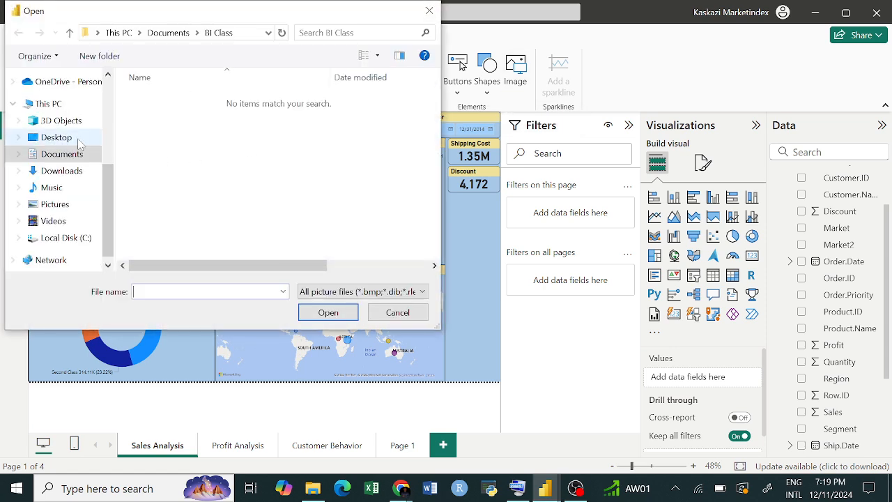
{"action": "left_click", "coordinate": [63, 171]}
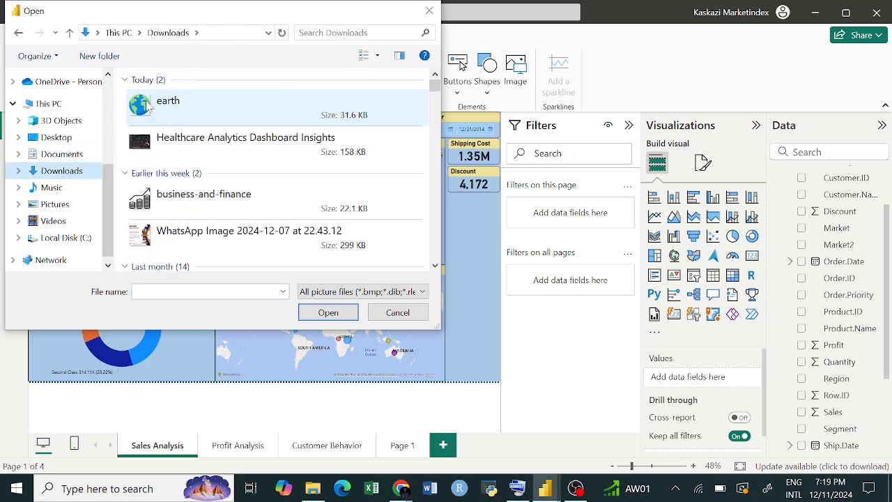
{"action": "left_click", "coordinate": [199, 112]}
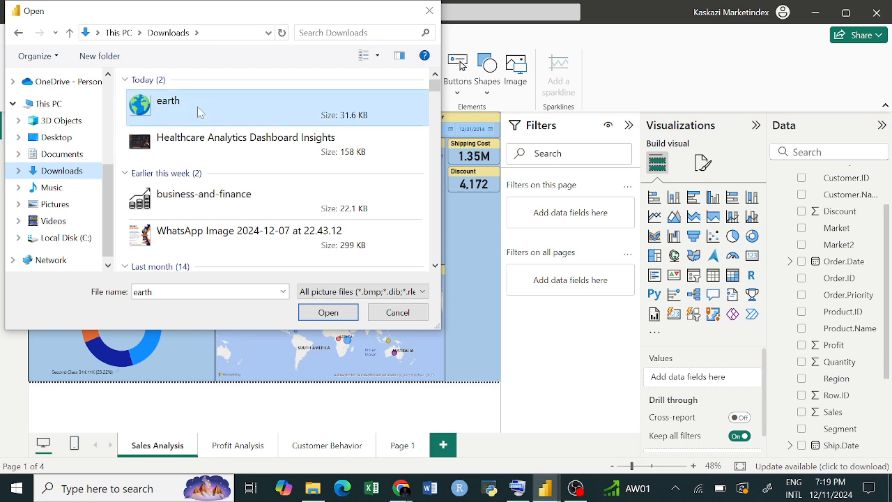
{"action": "left_click", "coordinate": [333, 312]}
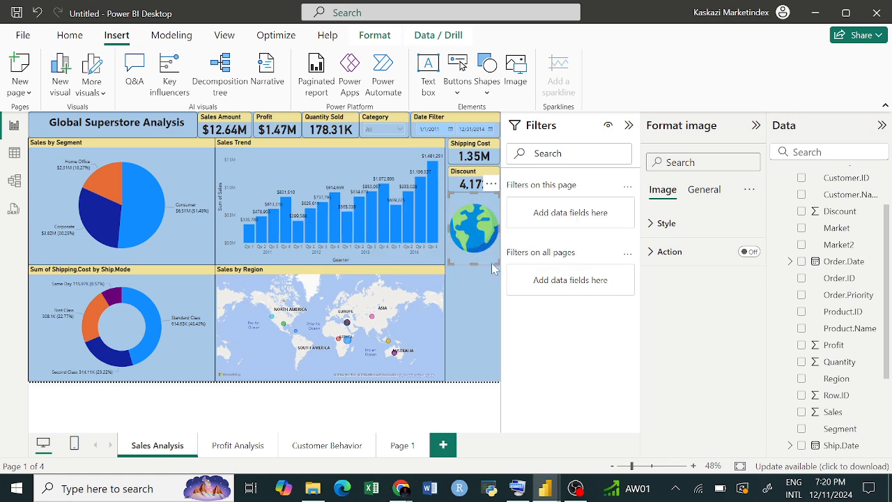
- Shrink the globe image and place it in the title banner just before the Global Superstore Analysis text
{"action": "left_click_drag", "start_coordinate": [495, 264], "coordinate": [44, 122]}
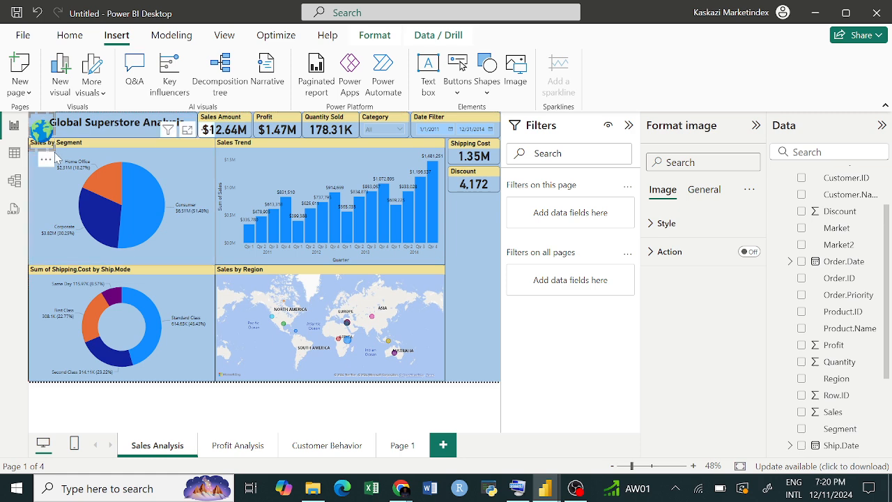
{"action": "left_click_drag", "start_coordinate": [54, 149], "coordinate": [48, 142]}
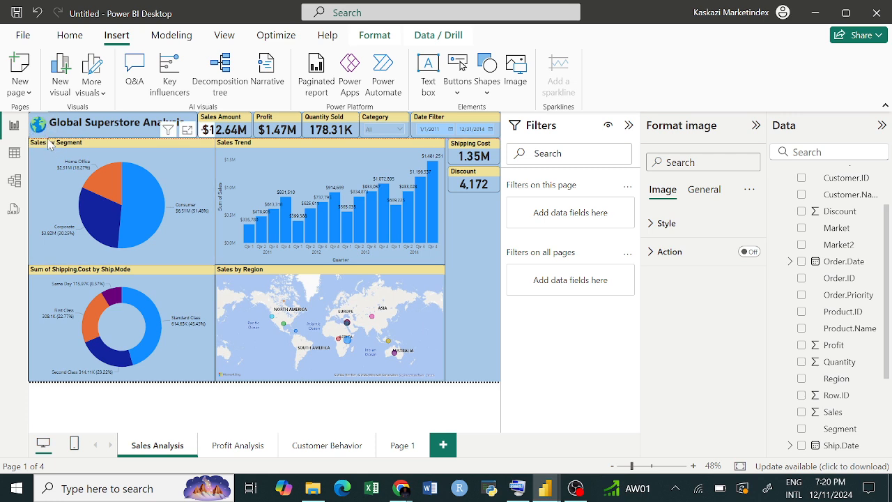
{"action": "left_click", "coordinate": [478, 283]}
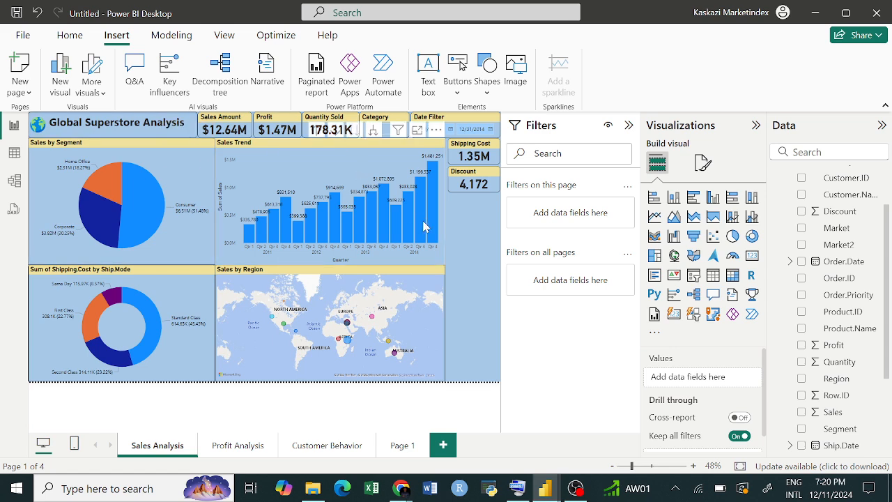
- Collapse the Filters and Visualizations panes and add space before the Global Superstore Analysis title text
{"action": "left_click", "coordinate": [629, 125]}
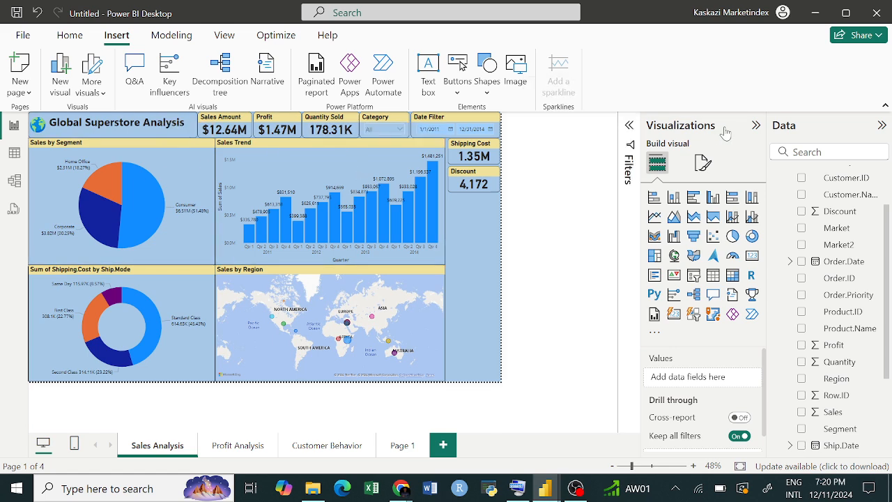
{"action": "left_click", "coordinate": [757, 126]}
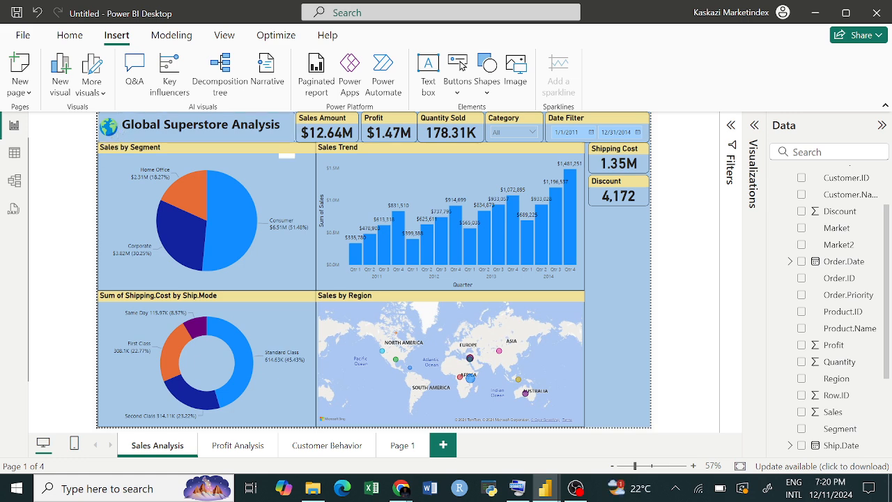
{"action": "left_click", "coordinate": [201, 125]}
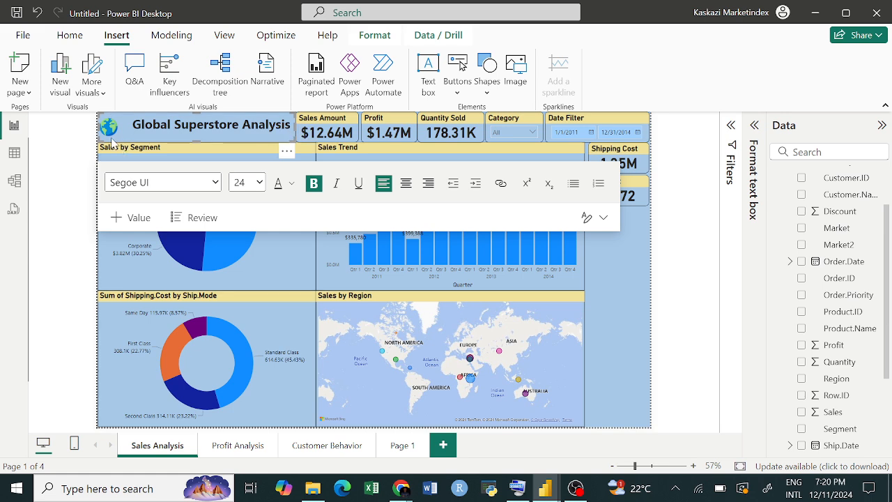
{"action": "left_click", "coordinate": [82, 155]}
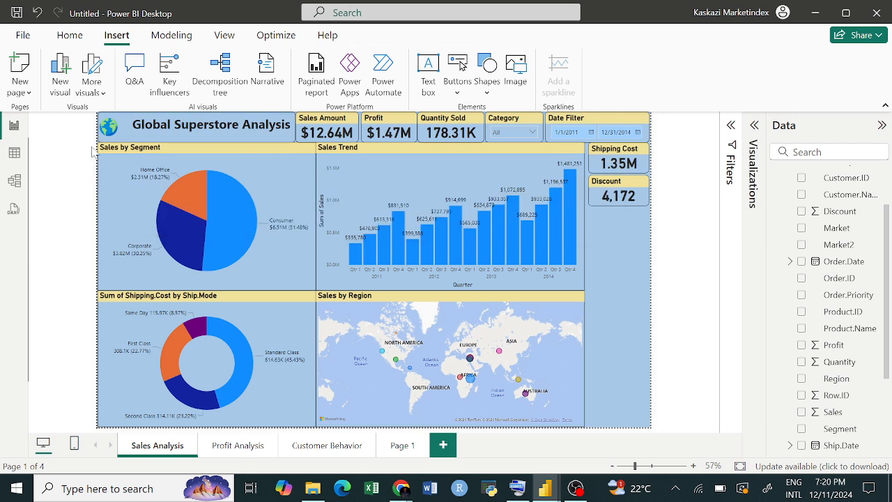
- Lower the upper edge of the Sales by Segment chart and enlarge the globe image to fill the title banner's height
{"action": "left_click", "coordinate": [118, 139]}
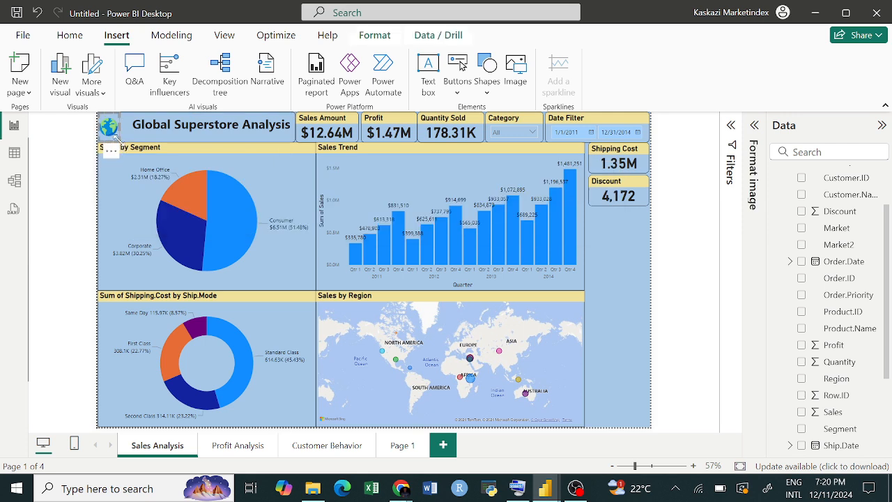
{"action": "mouse_move", "coordinate": [116, 138]}
{"action": "left_mouse_down"}
{"action": "mouse_move", "coordinate": [136, 148]}
{"action": "mouse_move", "coordinate": [119, 138]}
{"action": "mouse_move", "coordinate": [122, 129]}
{"action": "left_mouse_up"}
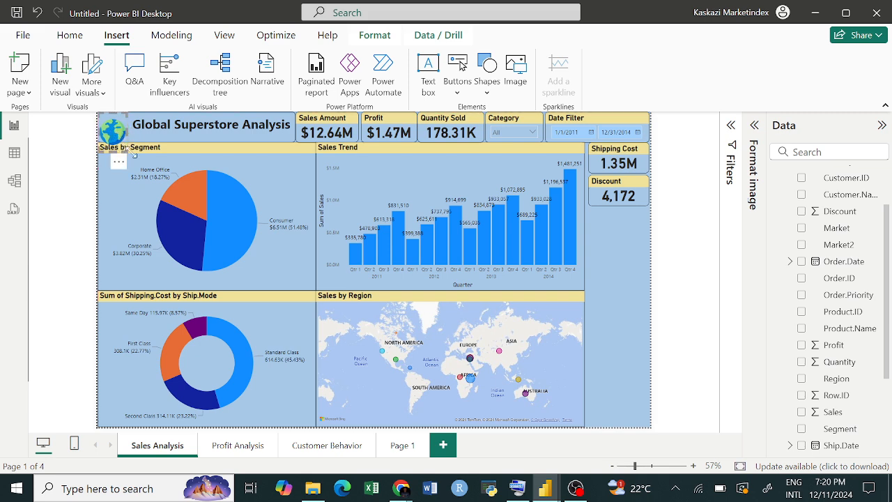
{"action": "left_click", "coordinate": [186, 147]}
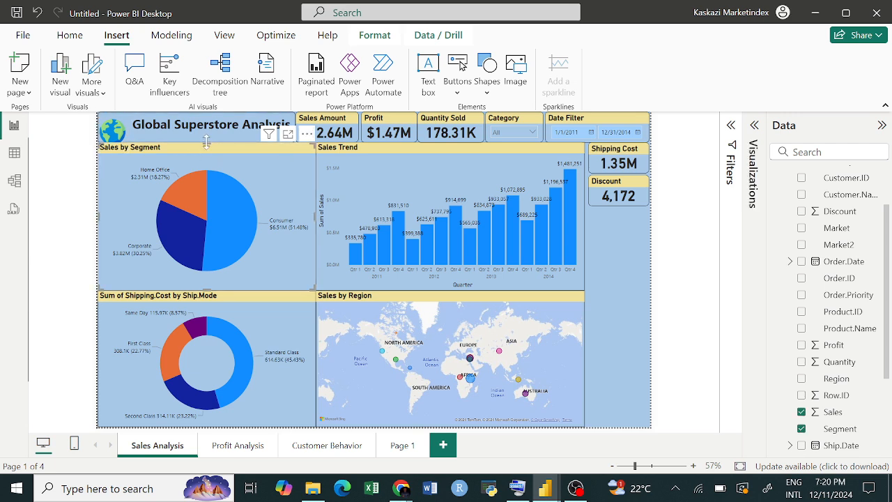
{"action": "left_click", "coordinate": [127, 145]}
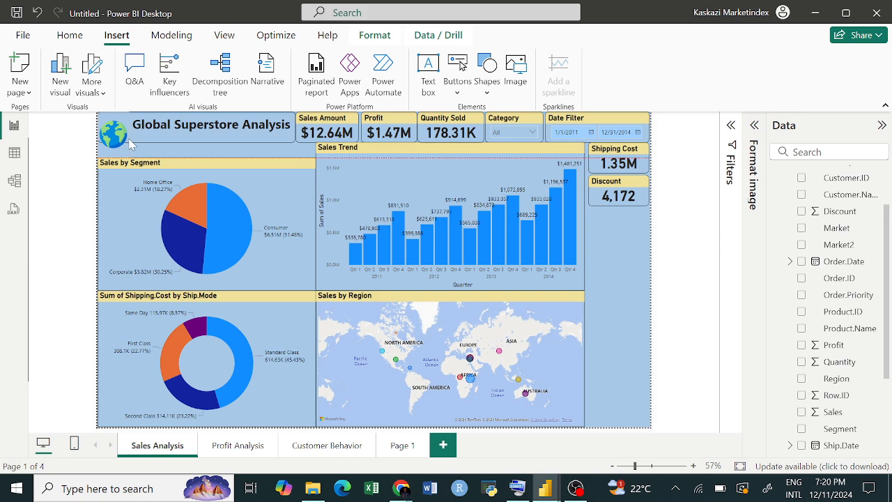
{"action": "left_click_drag", "start_coordinate": [129, 139], "coordinate": [137, 144]}
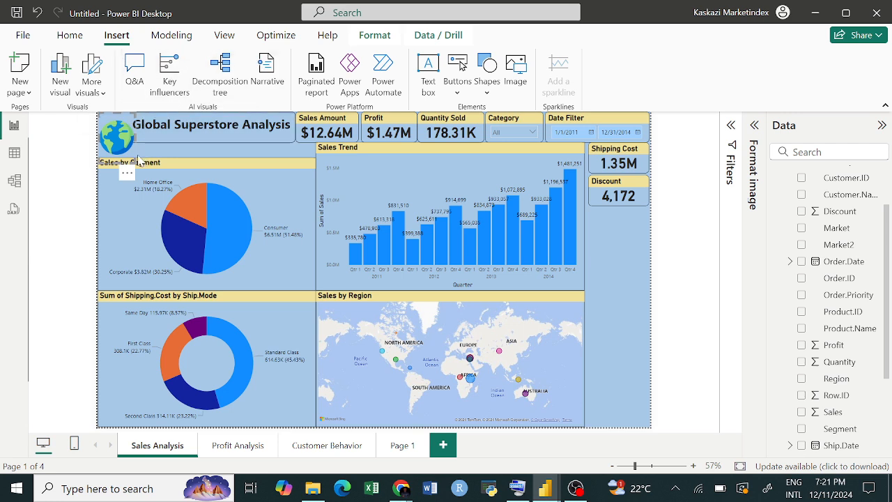
{"action": "left_click_drag", "start_coordinate": [129, 155], "coordinate": [117, 139]}
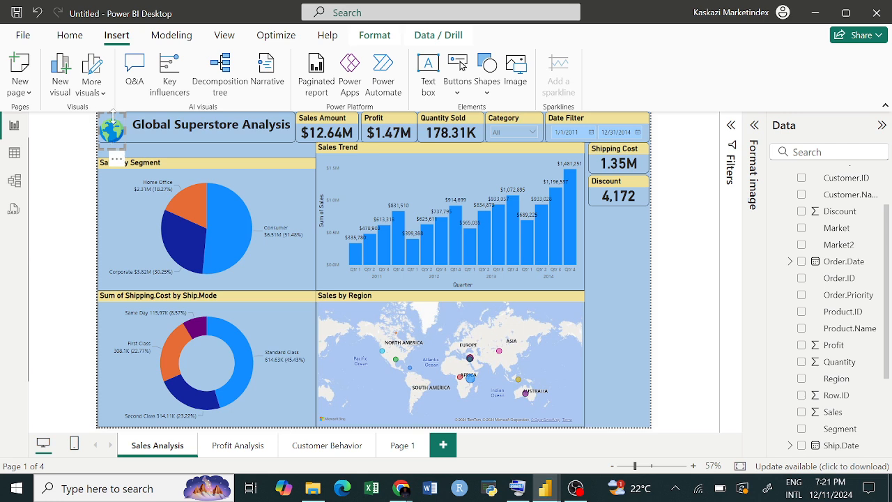
{"action": "left_click_drag", "start_coordinate": [114, 120], "coordinate": [115, 120]}
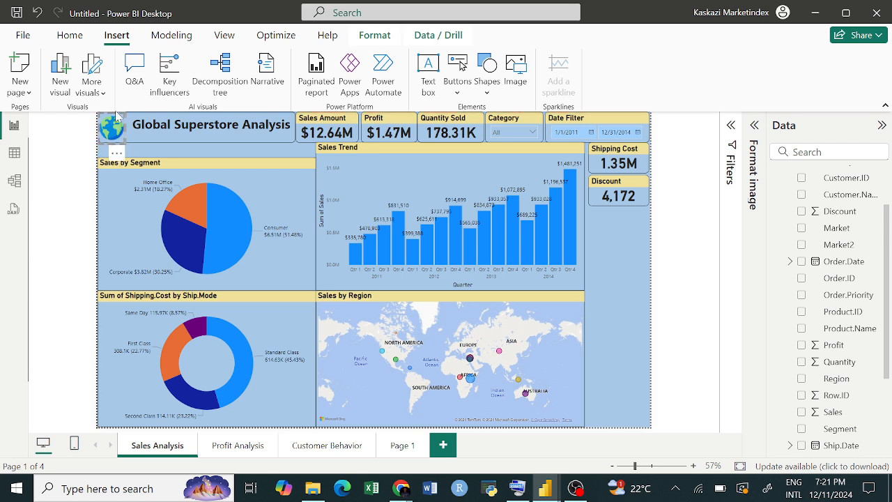
{"action": "left_click_drag", "start_coordinate": [114, 117], "coordinate": [115, 113]}
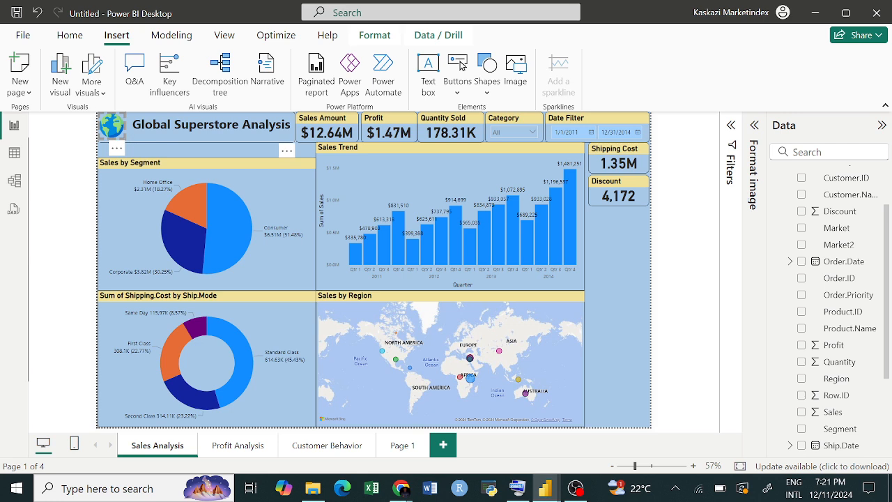
- Extend the Sales by Segment chart back up to the title banner and reduce the space between the globe and the title text
{"action": "left_click", "coordinate": [188, 158]}
{"action": "left_click_drag", "start_coordinate": [205, 158], "coordinate": [204, 145]}
{"action": "left_click", "coordinate": [198, 131]}
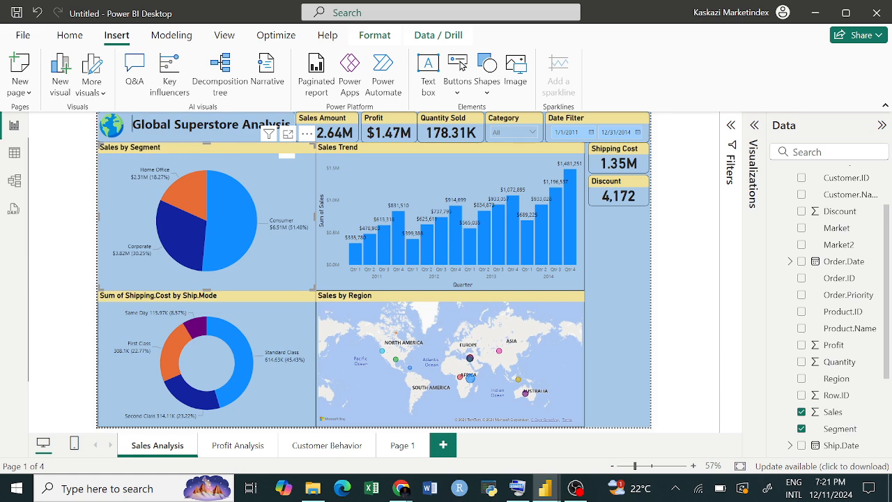
{"action": "key", "text": "BackSpace"}
{"action": "key", "text": "BackSpace"}
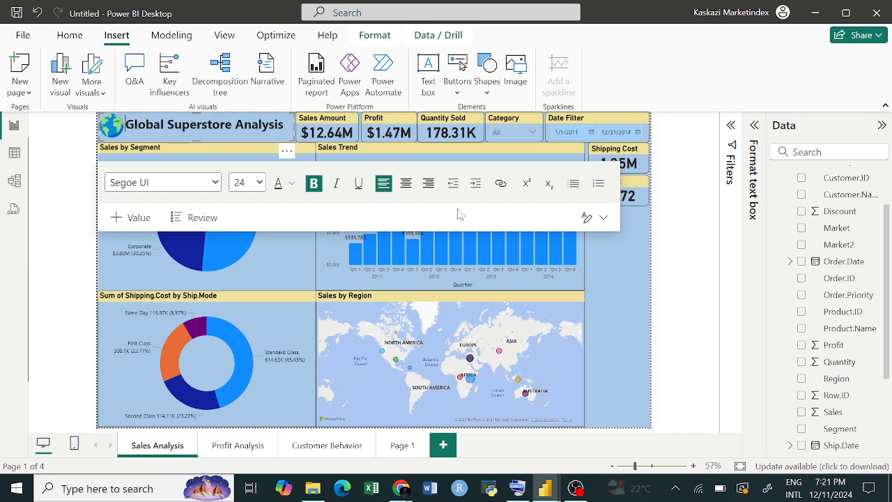
{"action": "left_click", "coordinate": [611, 318]}
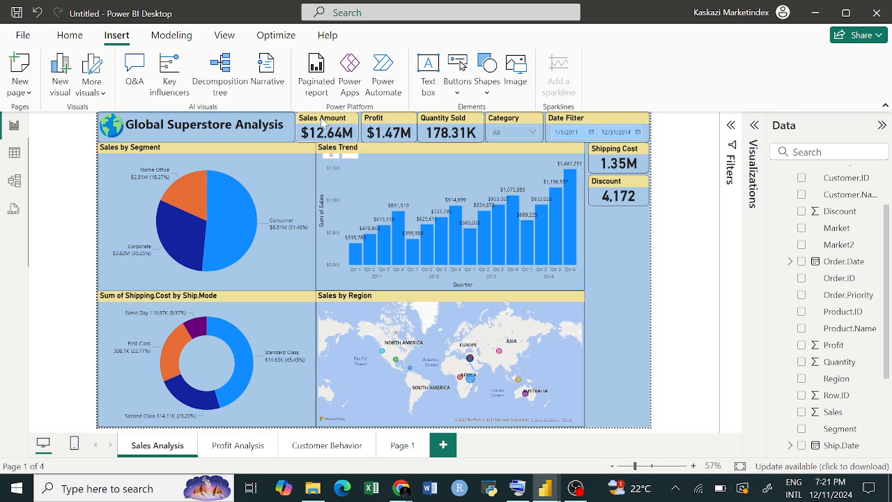
- Narrow the Sales Trend chart to less than half its width, freeing canvas space beside it
{"action": "left_click", "coordinate": [324, 148]}
{"action": "left_click", "coordinate": [586, 247]}
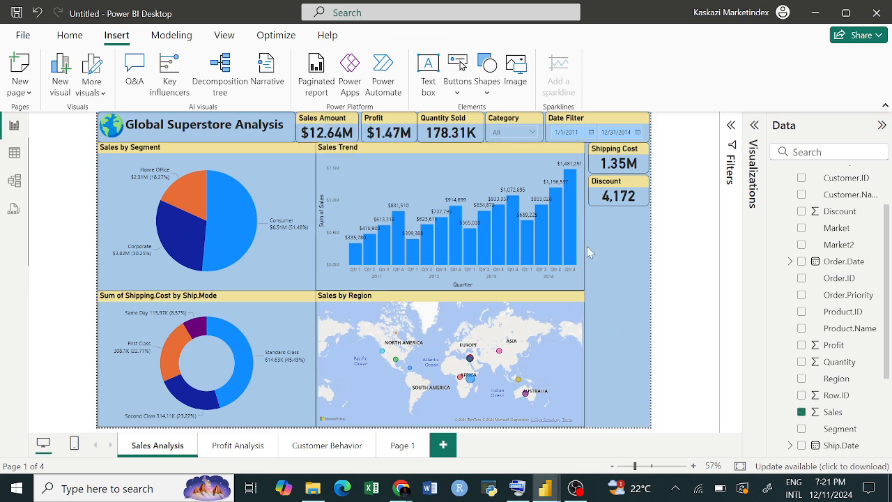
{"action": "left_click", "coordinate": [583, 244]}
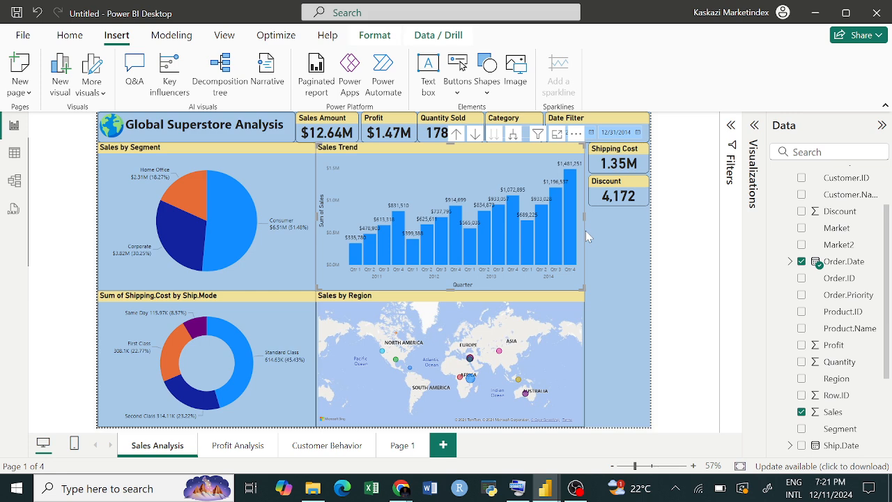
{"action": "left_click_drag", "start_coordinate": [584, 216], "coordinate": [422, 234]}
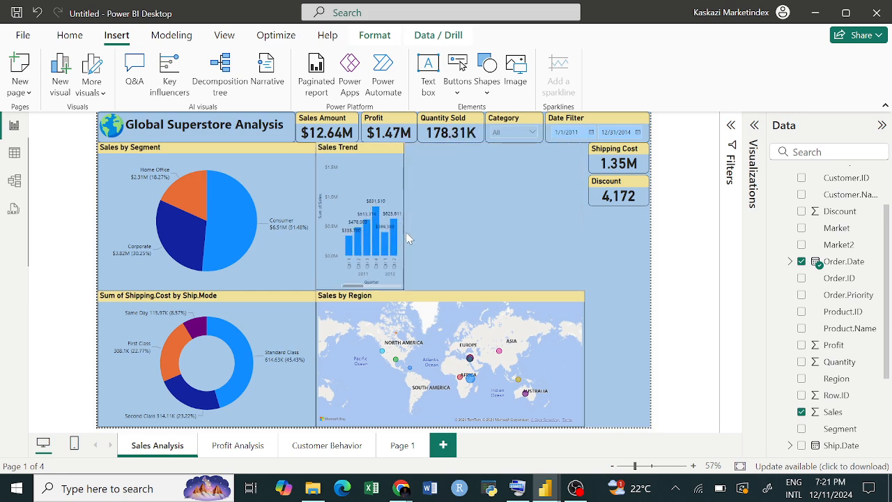
- Move the Sales Amount card into the empty area beside the Sales Trend chart, enlarge it and keep it selected
{"action": "left_click_drag", "start_coordinate": [321, 126], "coordinate": [534, 240]}
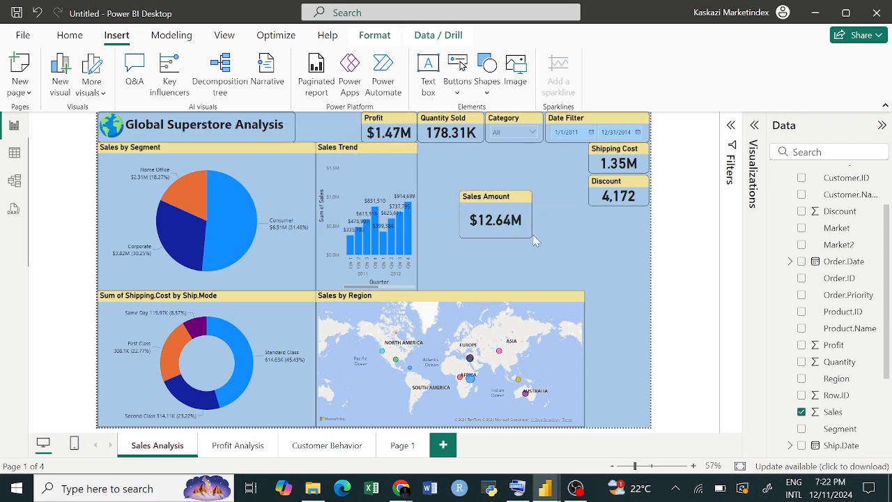
{"action": "key", "text": "Escape"}
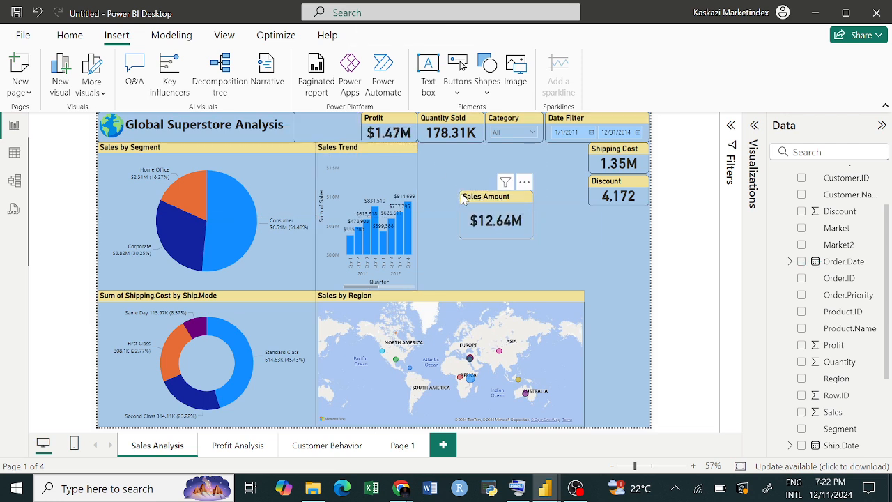
{"action": "left_click", "coordinate": [486, 201]}
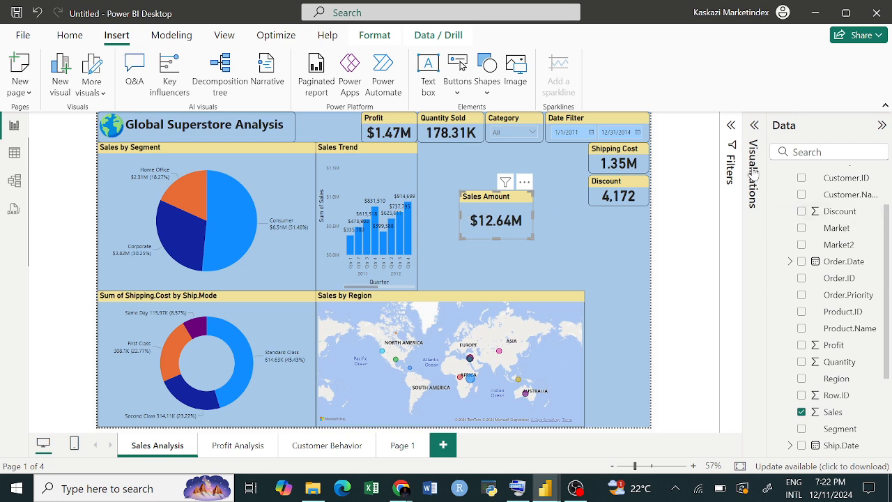
- Set the Sales Amount card's title font size to 24 and widen the card enough to fit the title on one line
{"action": "left_click", "coordinate": [755, 131]}
{"action": "left_click", "coordinate": [703, 163]}
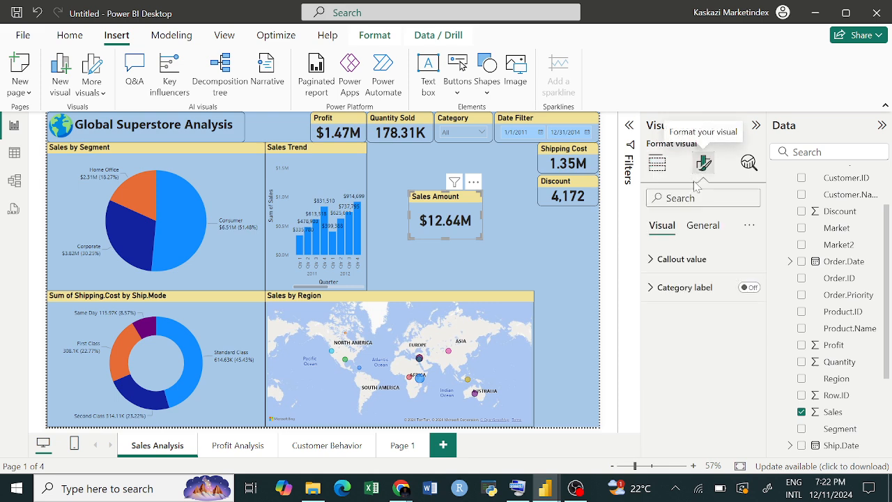
{"action": "left_click", "coordinate": [702, 226]}
{"action": "left_click", "coordinate": [677, 291]}
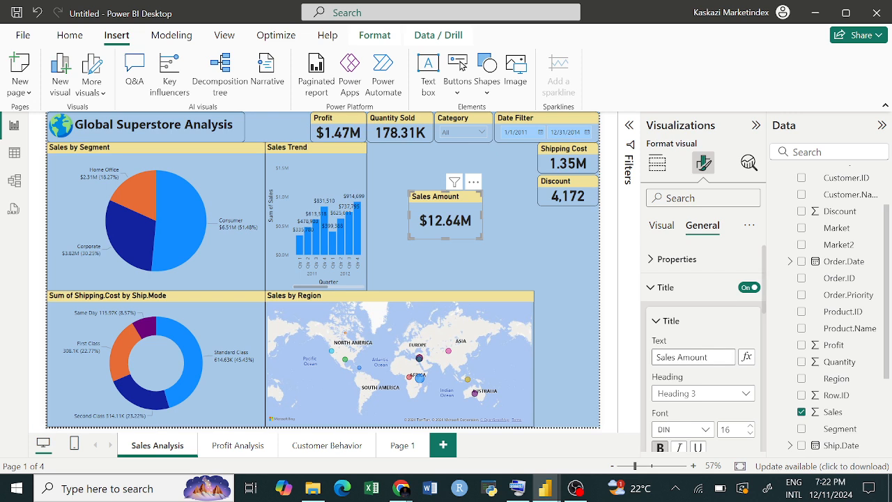
{"action": "scroll", "coordinate": [714, 412], "scroll_direction": "down", "scroll_amount": 3}
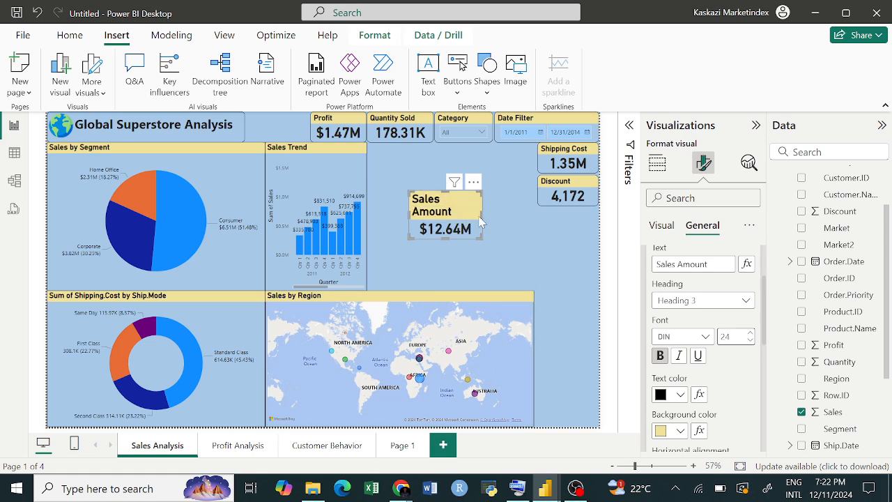
{"action": "left_click_drag", "start_coordinate": [483, 218], "coordinate": [492, 222]}
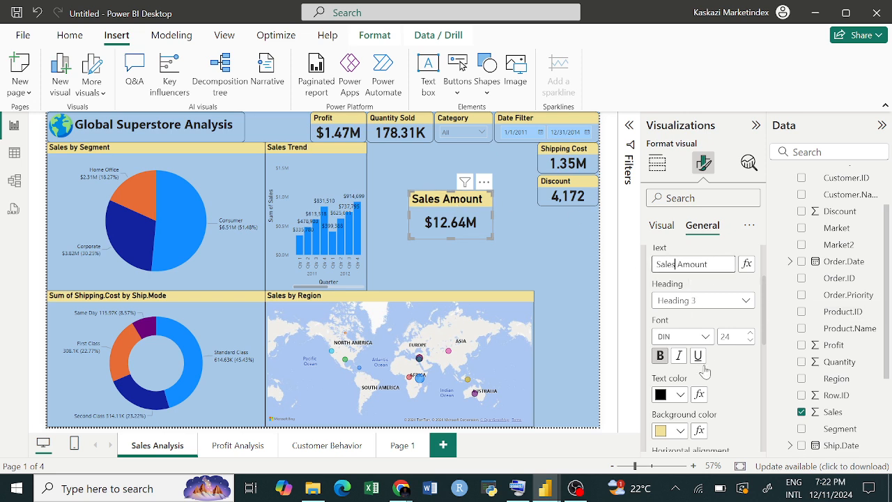
- Set the horizontal alignment of the Sales Amount card's title to right
{"action": "scroll", "coordinate": [684, 397], "scroll_direction": "down", "scroll_amount": 3}
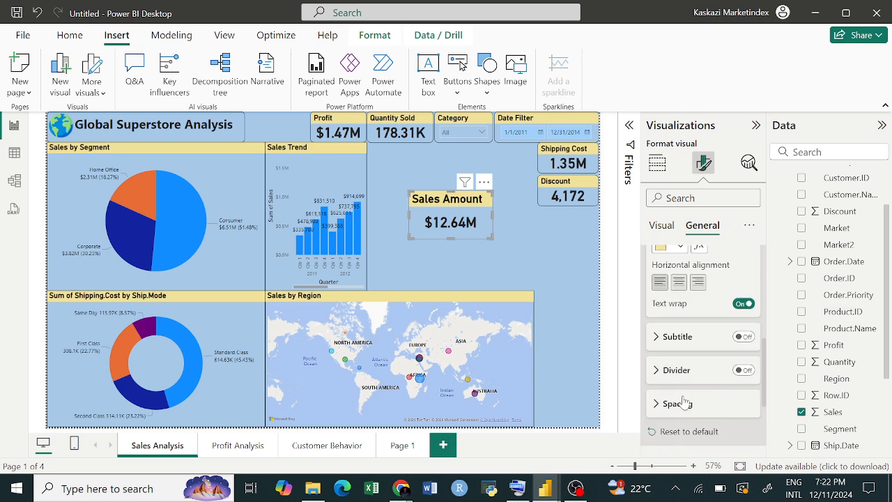
{"action": "left_click", "coordinate": [680, 288]}
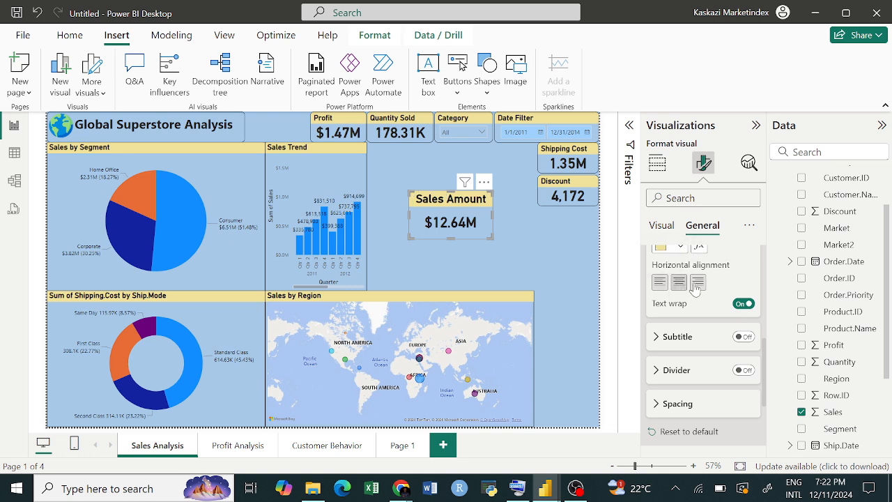
{"action": "left_click", "coordinate": [698, 282]}
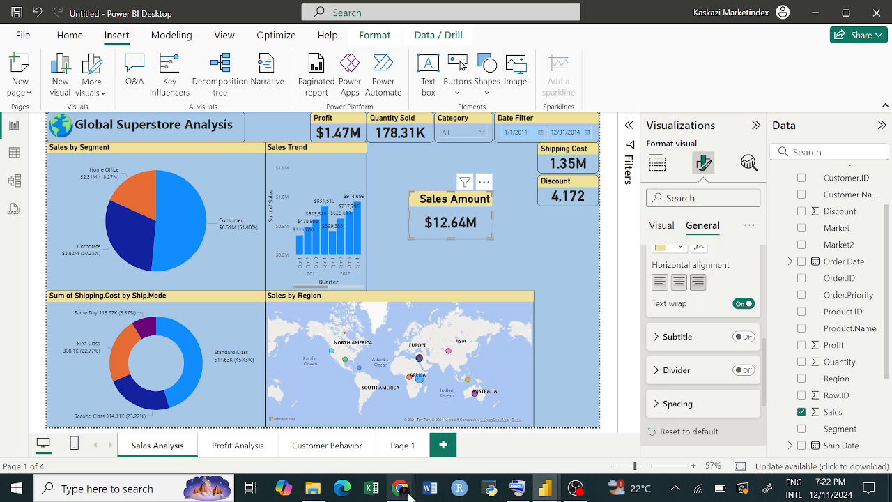
- Switch to Flaticon in Chrome, search the icons for "segment" and look through the first results
{"action": "mouse_move", "coordinate": [402, 488]}
{"action": "left_click", "coordinate": [356, 429]}
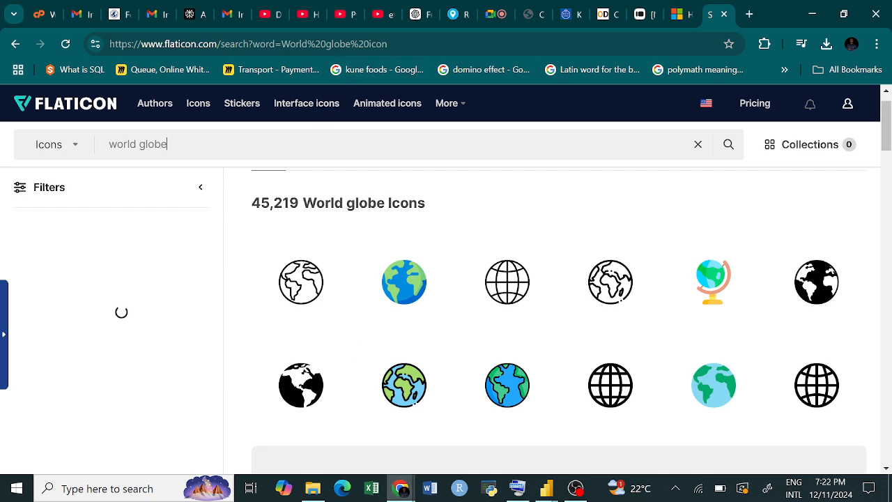
{"action": "key", "text": "BackSpace"}
{"action": "key", "text": "BackSpace"}
{"action": "key", "text": "BackSpace"}
{"action": "key", "text": "BackSpace"}
{"action": "key", "text": "BackSpace"}
{"action": "key", "text": "BackSpace"}
{"action": "key", "text": "BackSpace"}
{"action": "key", "text": "BackSpace"}
{"action": "key", "text": "BackSpace"}
{"action": "key", "text": "BackSpace"}
{"action": "key", "text": "BackSpace"}
{"action": "type", "text": "Segment"}
{"action": "key", "text": "Return"}
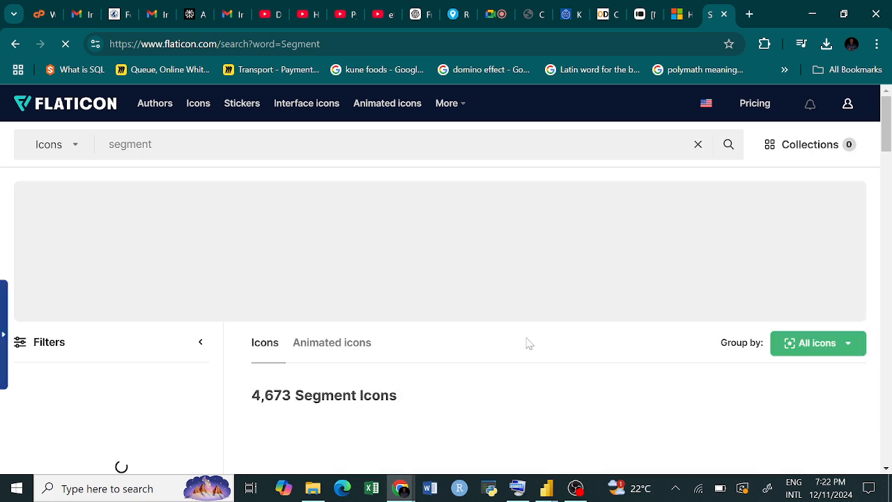
{"action": "scroll", "coordinate": [526, 343], "scroll_direction": "down", "scroll_amount": 1}
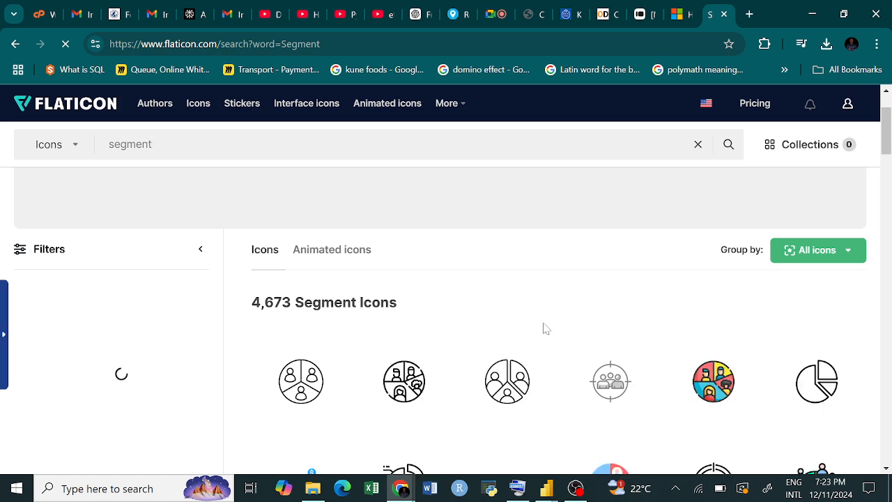
{"action": "scroll", "coordinate": [542, 327], "scroll_direction": "down", "scroll_amount": 1}
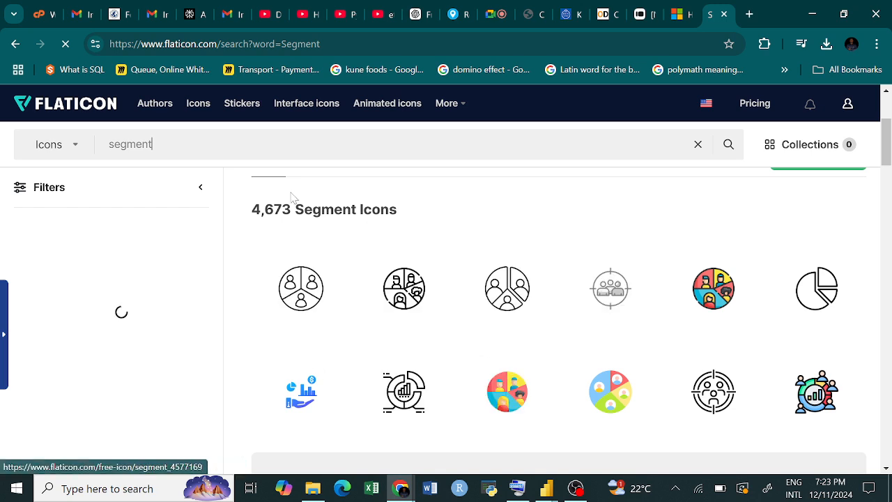
{"action": "scroll", "coordinate": [298, 183], "scroll_direction": "up", "scroll_amount": 2}
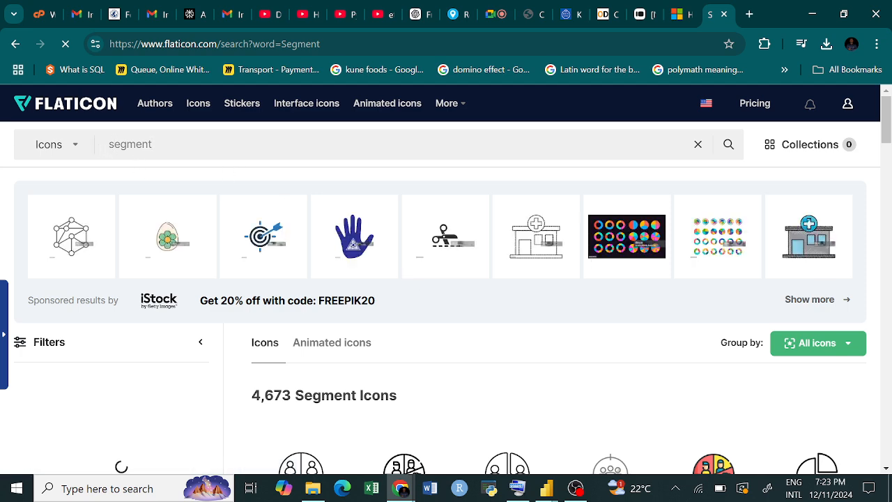
- Try searching for "sales by segment" icons and return the search term to "segment"
{"action": "type", "text": "ales by s"}
{"action": "key", "text": "Return"}
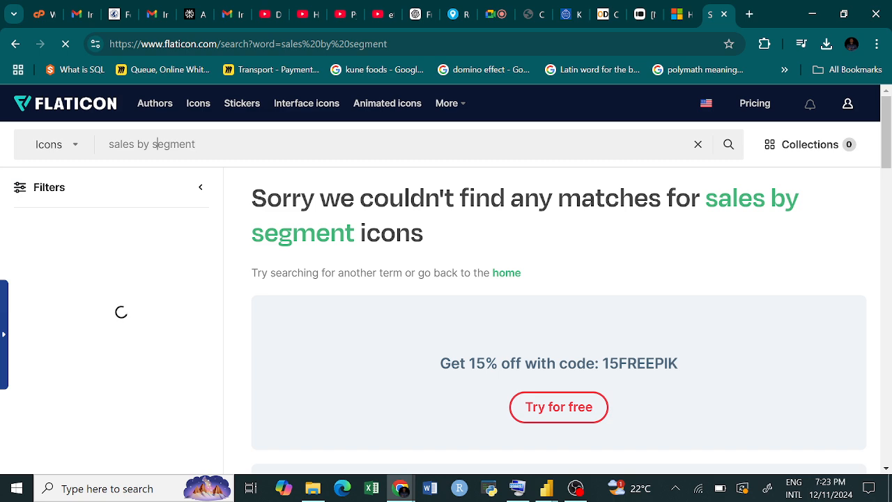
{"action": "left_click_drag", "start_coordinate": [157, 144], "coordinate": [109, 144]}
{"action": "key", "text": "BackSpace"}
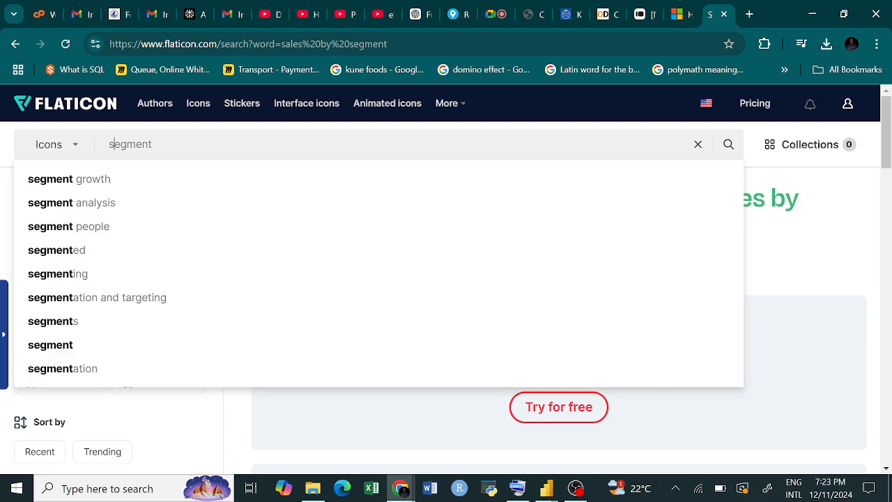
{"action": "key", "text": "Return"}
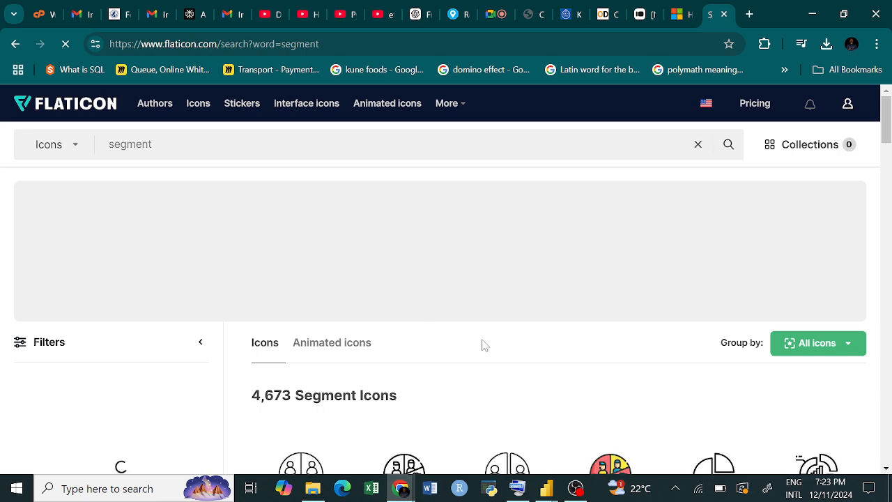
- Find the outlined circular segmentation icon with small charts in three sectors and download it as a PNG
{"action": "scroll", "coordinate": [480, 340], "scroll_direction": "down", "scroll_amount": 1}
{"action": "scroll", "coordinate": [531, 341], "scroll_direction": "down", "scroll_amount": 2}
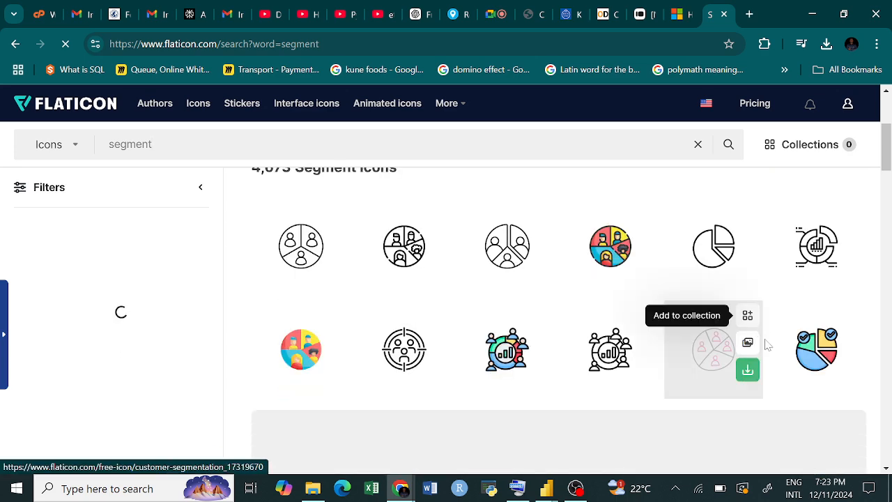
{"action": "scroll", "coordinate": [832, 430], "scroll_direction": "down", "scroll_amount": 3}
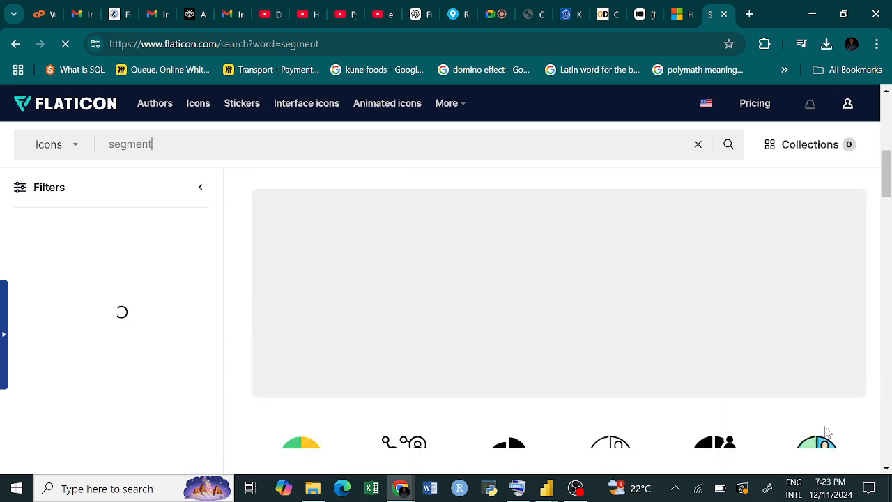
{"action": "scroll", "coordinate": [806, 423], "scroll_direction": "down", "scroll_amount": 2}
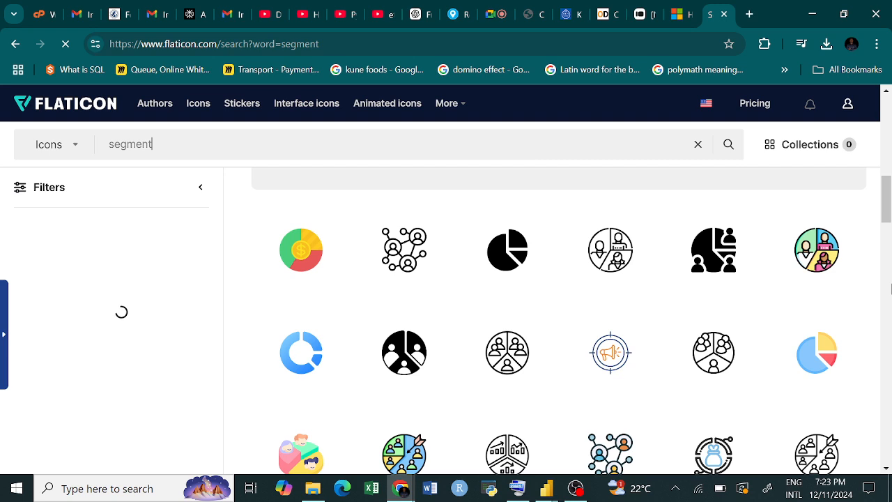
{"action": "scroll", "coordinate": [714, 359], "scroll_direction": "down", "scroll_amount": 1}
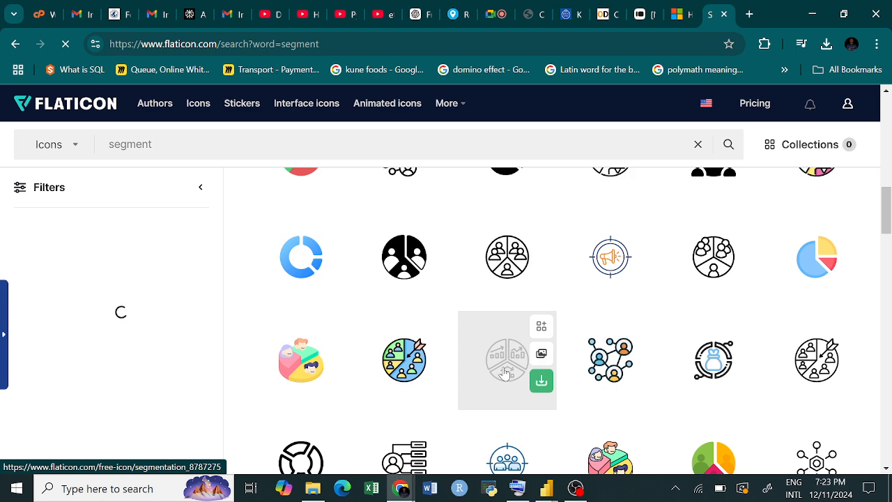
{"action": "scroll", "coordinate": [510, 359], "scroll_direction": "down", "scroll_amount": 1}
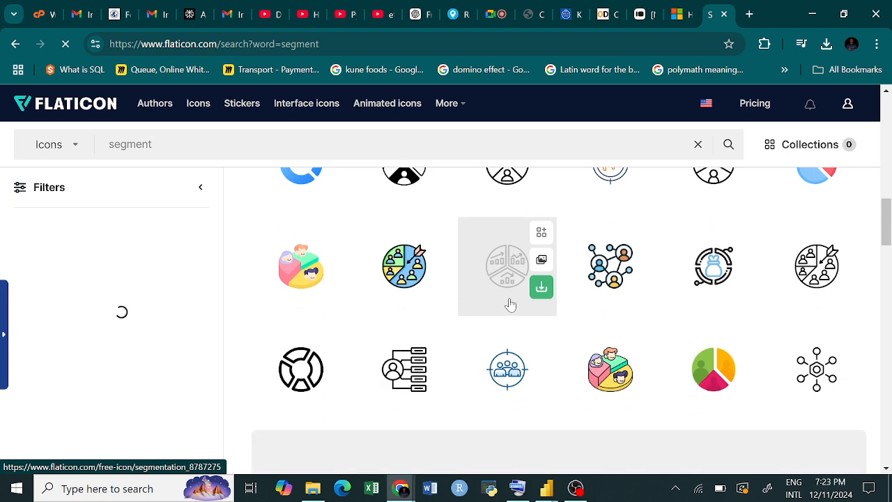
{"action": "left_click", "coordinate": [542, 286]}
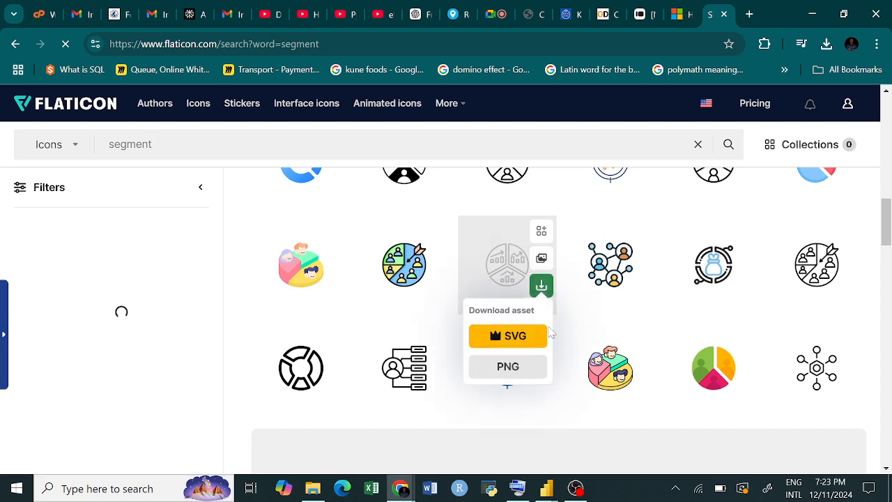
{"action": "left_click", "coordinate": [528, 364]}
{"action": "left_click", "coordinate": [603, 253]}
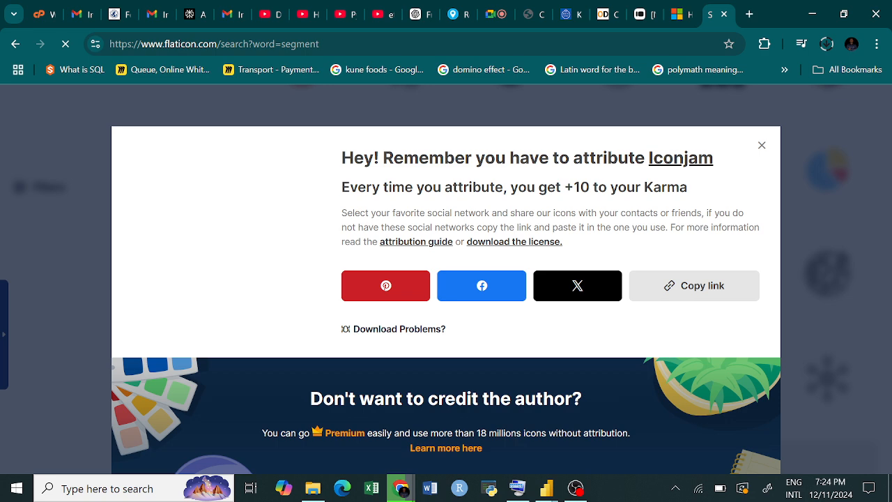
{"action": "left_click", "coordinate": [575, 488]}
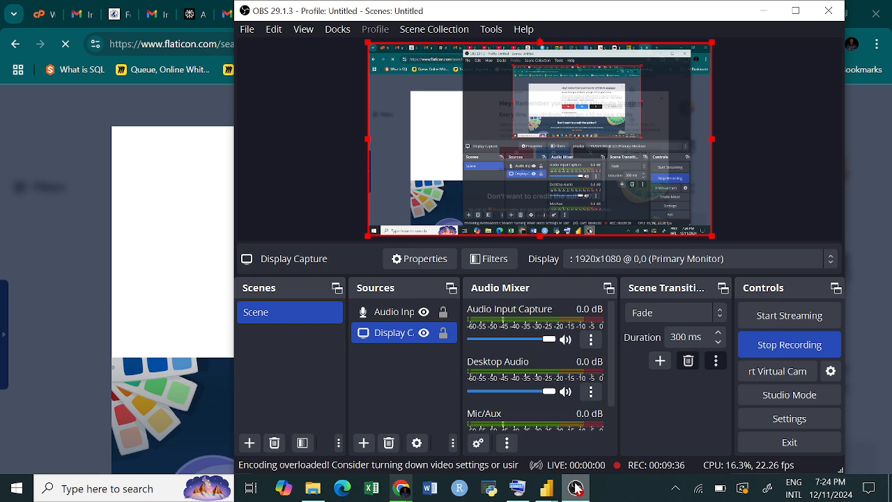
{"action": "left_click", "coordinate": [575, 488]}
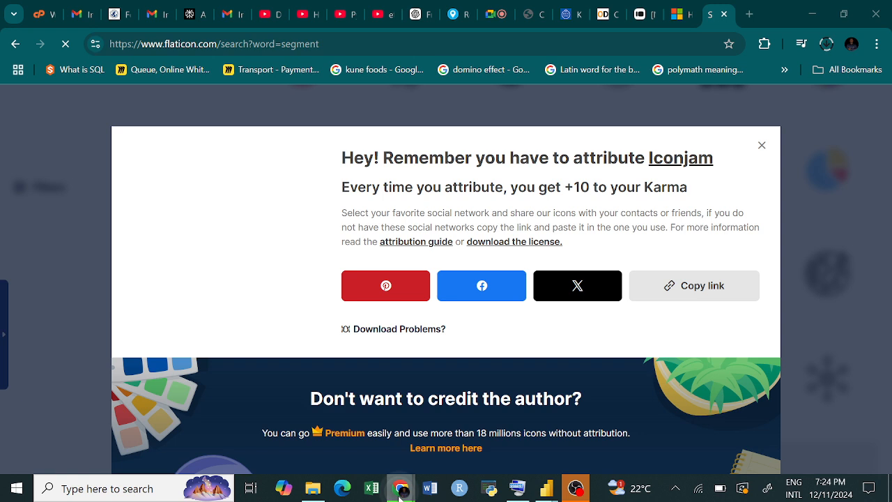
- Switch to the Untitled Power BI report, look for the downloaded segmentation icon among the insertable images in Downloads, and cancel the insertion
{"action": "mouse_move", "coordinate": [542, 493]}
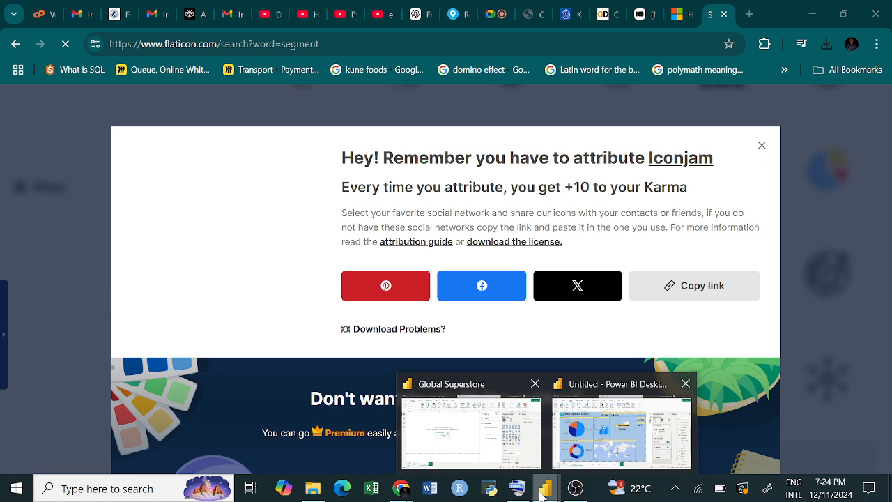
{"action": "left_click", "coordinate": [592, 444]}
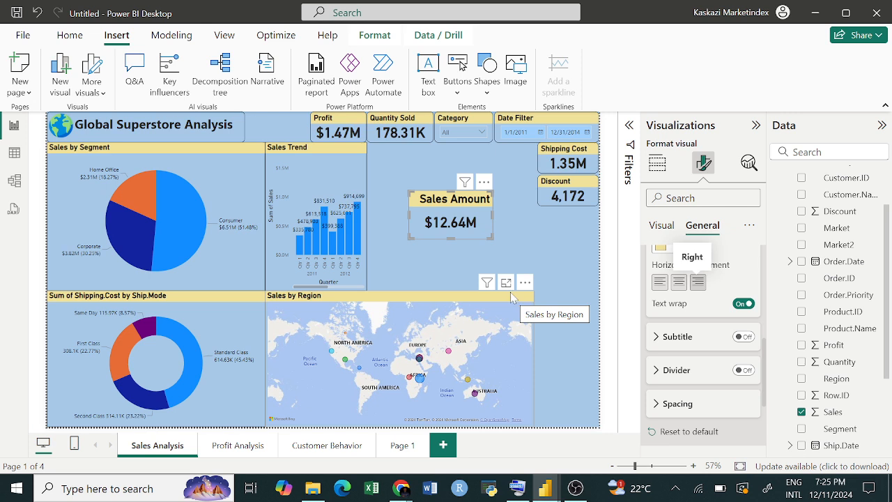
{"action": "left_click", "coordinate": [531, 233]}
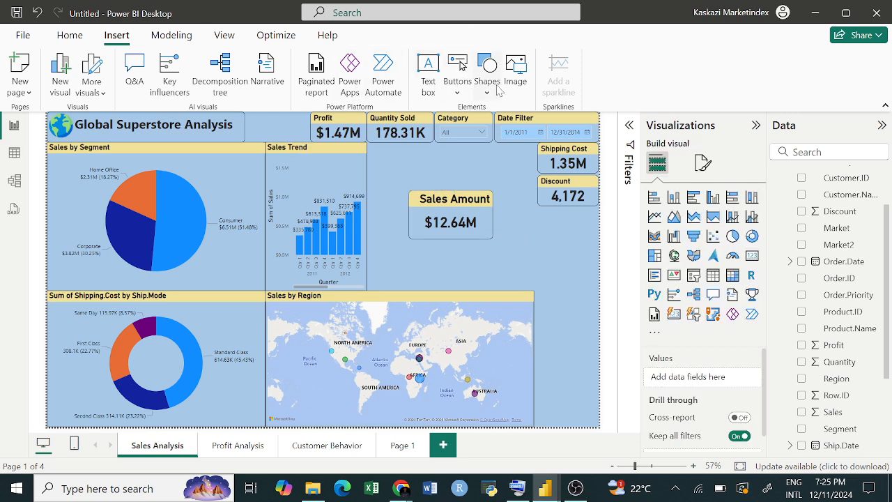
{"action": "left_click", "coordinate": [517, 88]}
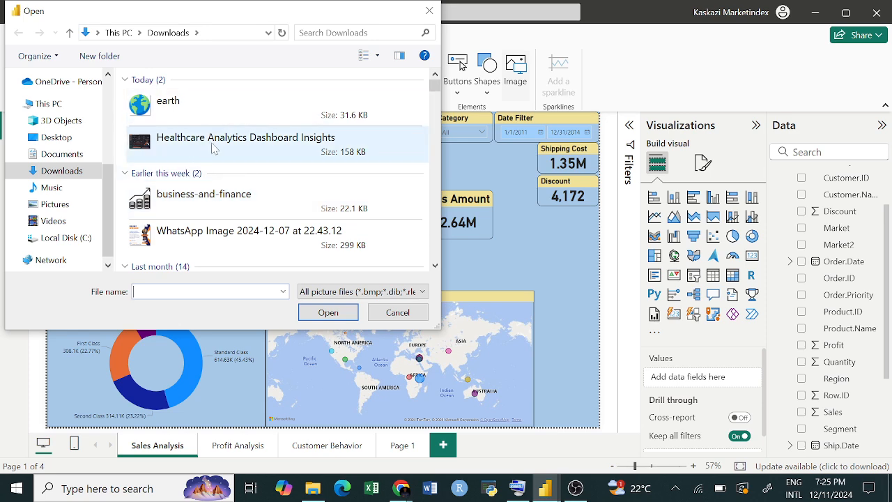
{"action": "scroll", "coordinate": [220, 165], "scroll_direction": "down", "scroll_amount": 3}
{"action": "scroll", "coordinate": [258, 143], "scroll_direction": "up", "scroll_amount": 3}
{"action": "scroll", "coordinate": [301, 127], "scroll_direction": "down", "scroll_amount": 6}
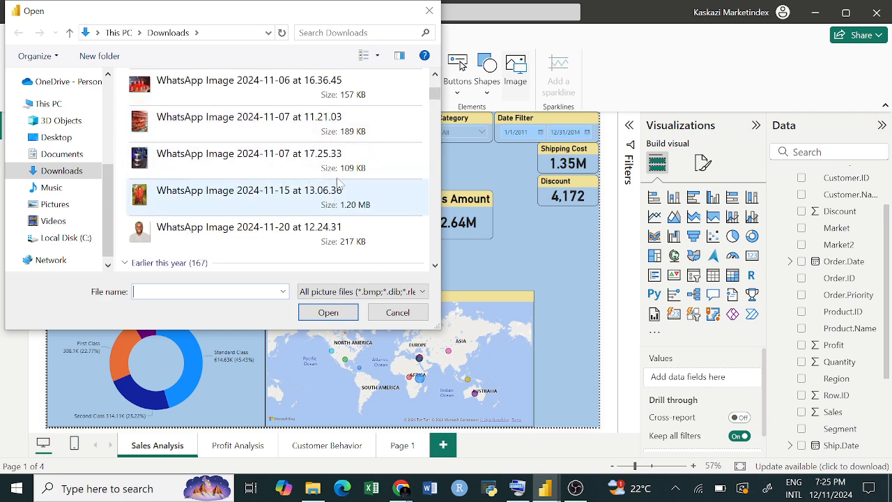
{"action": "scroll", "coordinate": [298, 160], "scroll_direction": "up", "scroll_amount": 6}
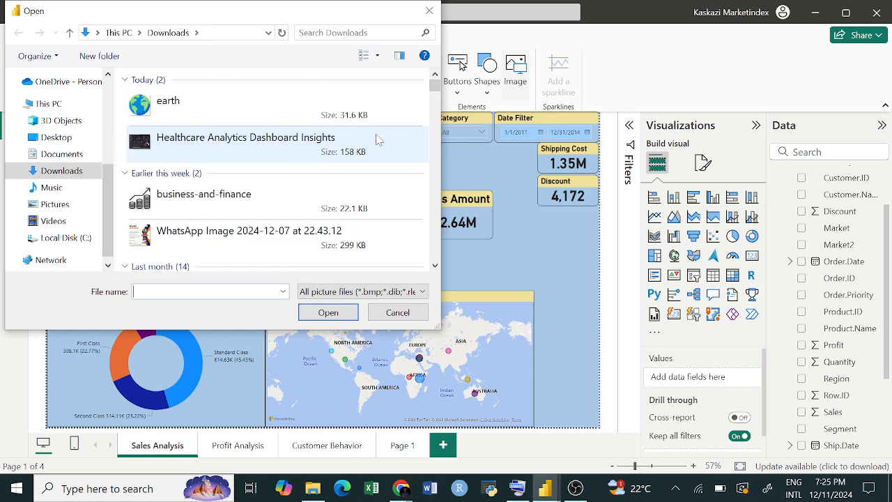
{"action": "left_click", "coordinate": [398, 313]}
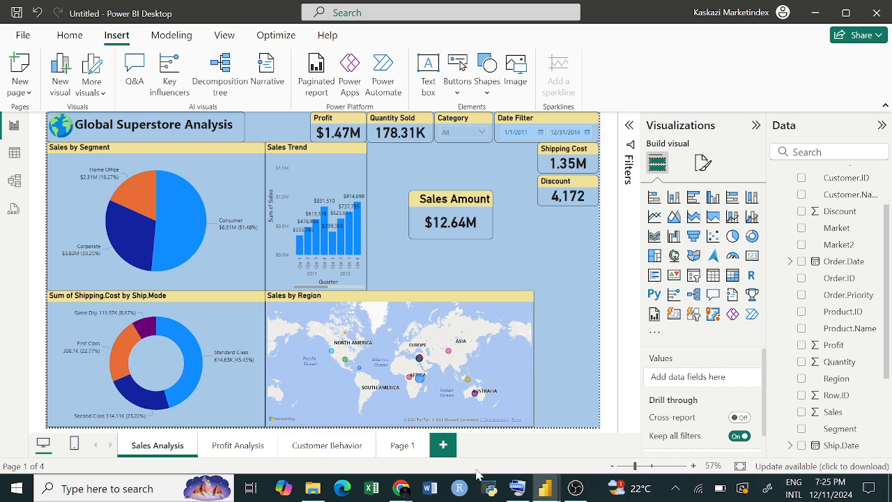
- Hide the meet.google.com screen-sharing notice and switch to the Flaticon search results in Chrome
{"action": "mouse_move", "coordinate": [402, 488]}
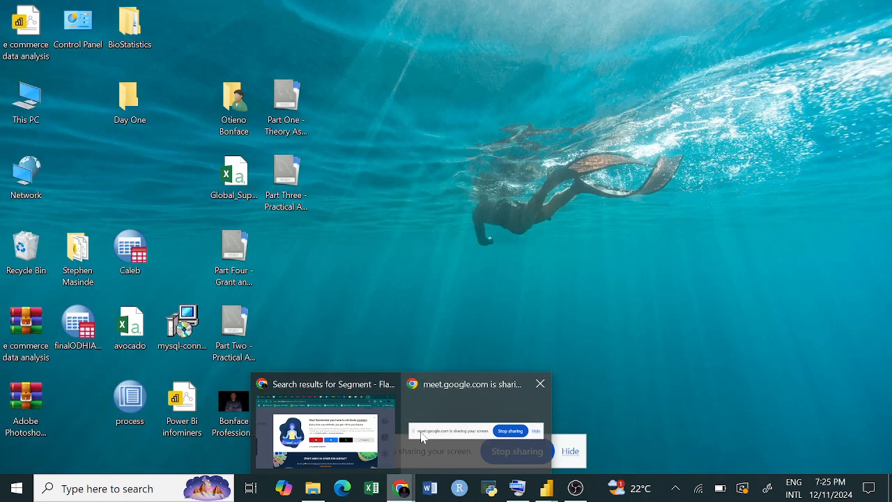
{"action": "left_click", "coordinate": [420, 437]}
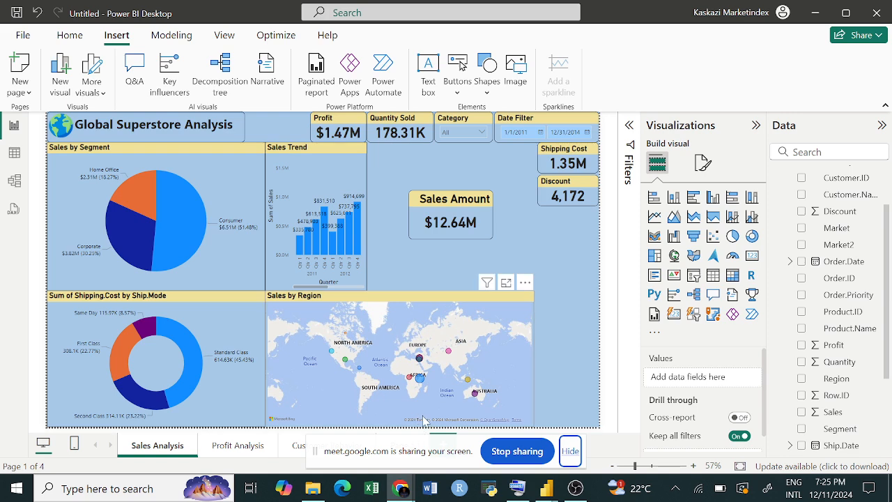
{"action": "left_click", "coordinate": [570, 452]}
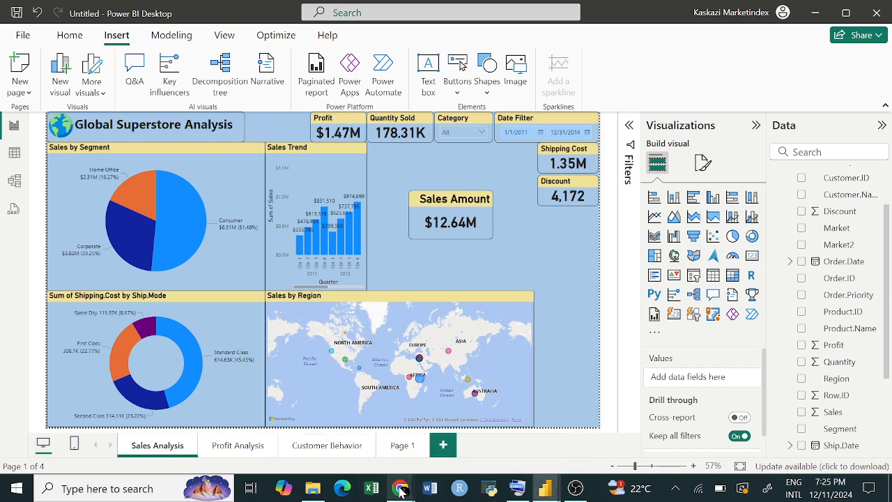
{"action": "mouse_move", "coordinate": [402, 488]}
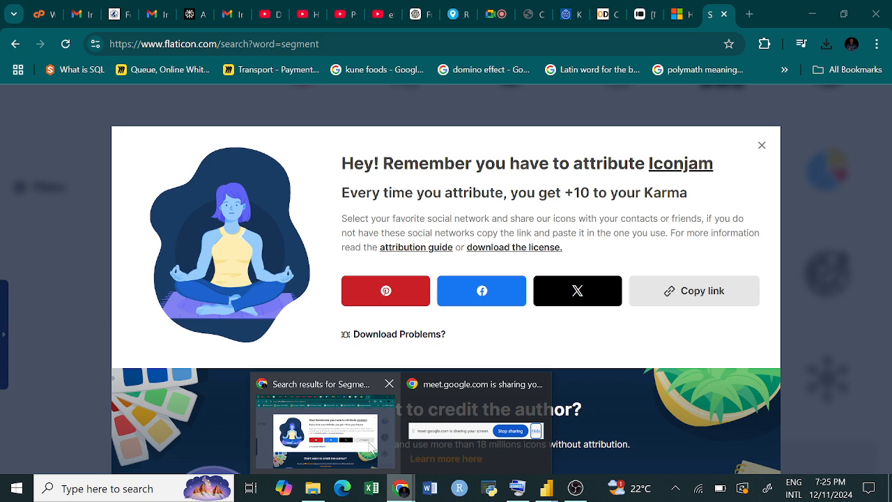
{"action": "left_click", "coordinate": [389, 469]}
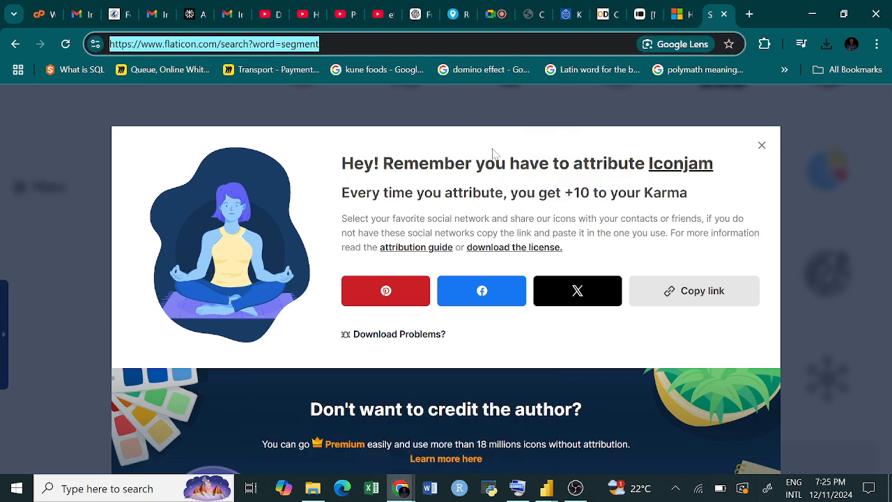
- Switch to the Google Meet call, try to unmute the microphone and dismiss the microphone problem messages
{"action": "left_click", "coordinate": [496, 14]}
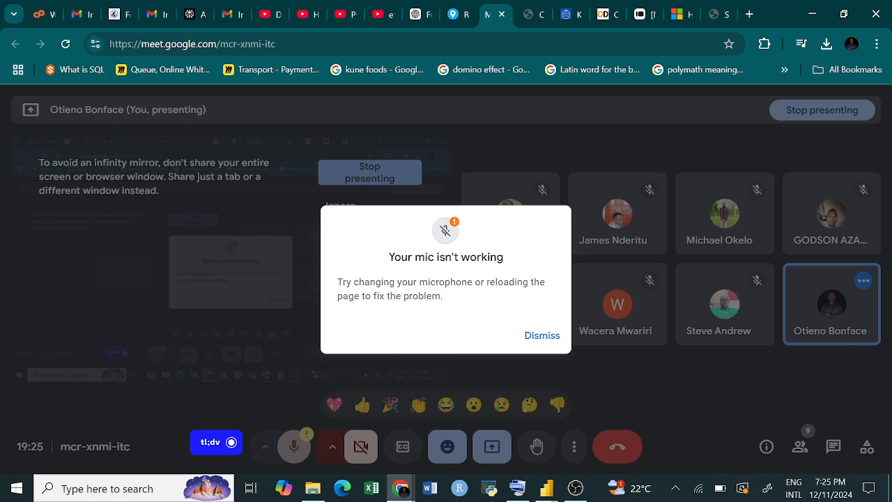
{"action": "left_click", "coordinate": [541, 335]}
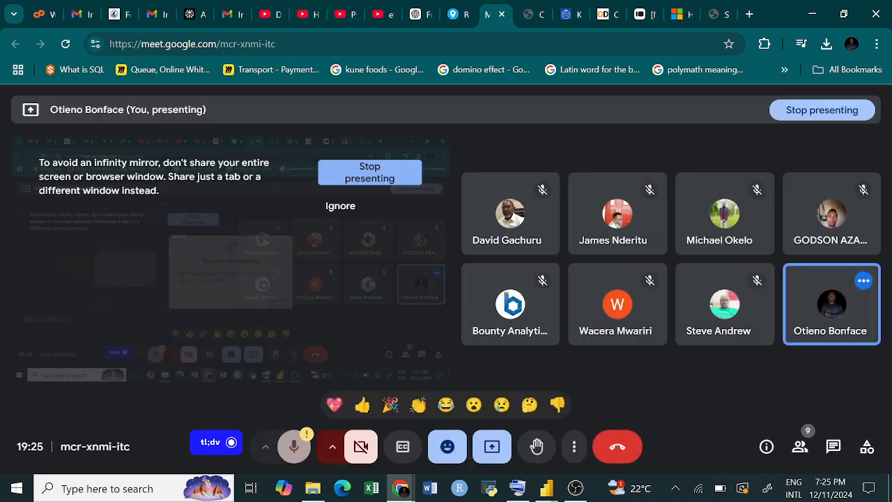
{"action": "left_click", "coordinate": [294, 446]}
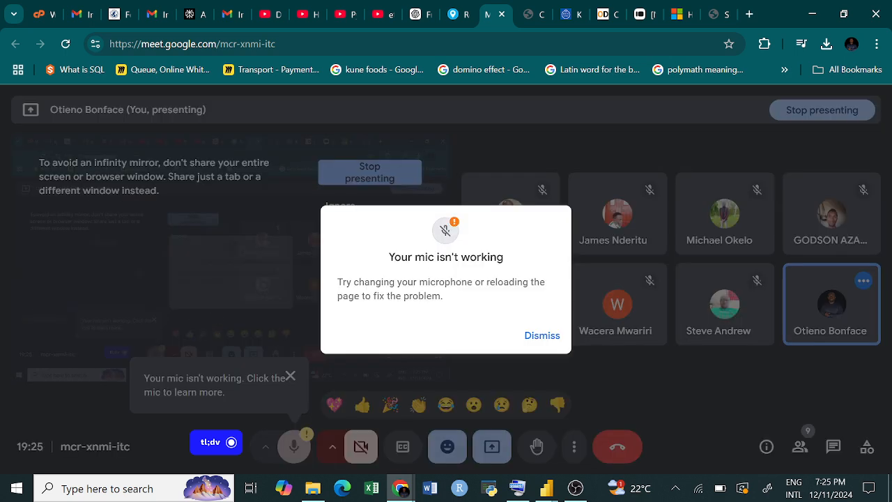
{"action": "left_click", "coordinate": [542, 335]}
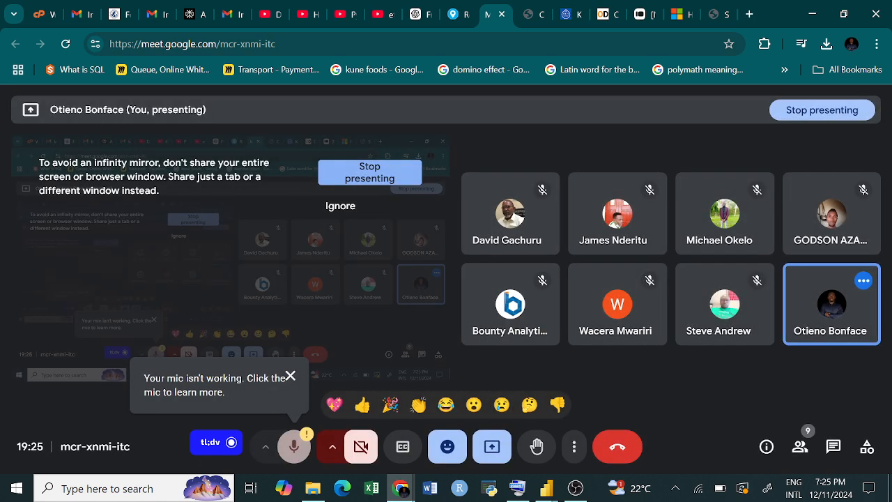
{"action": "left_click", "coordinate": [294, 446]}
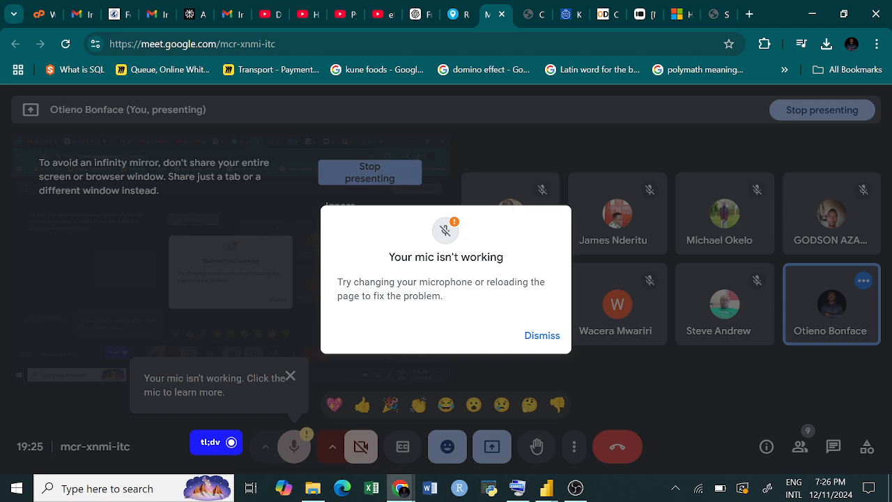
{"action": "left_click", "coordinate": [542, 336]}
- Reload the Google Meet page and rejoin the call with the microphone unmuted
{"action": "left_click", "coordinate": [66, 44]}
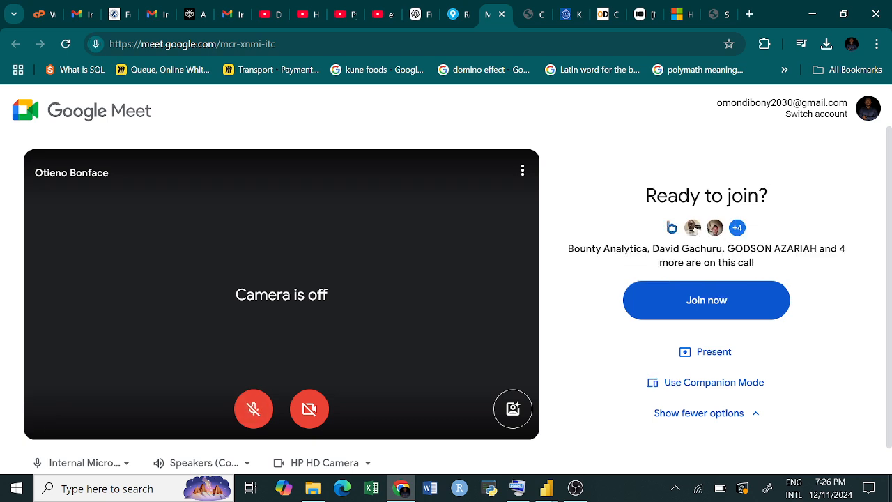
{"action": "left_click", "coordinate": [700, 305]}
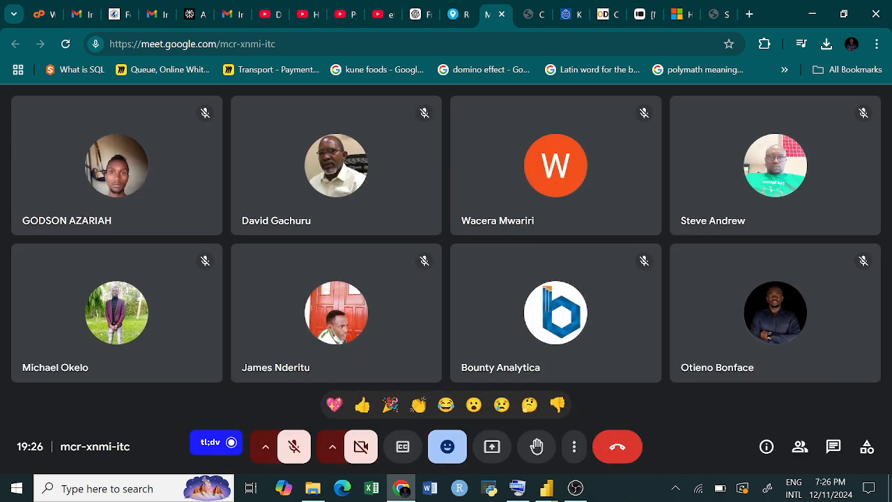
{"action": "key", "text": "ctrl+d"}
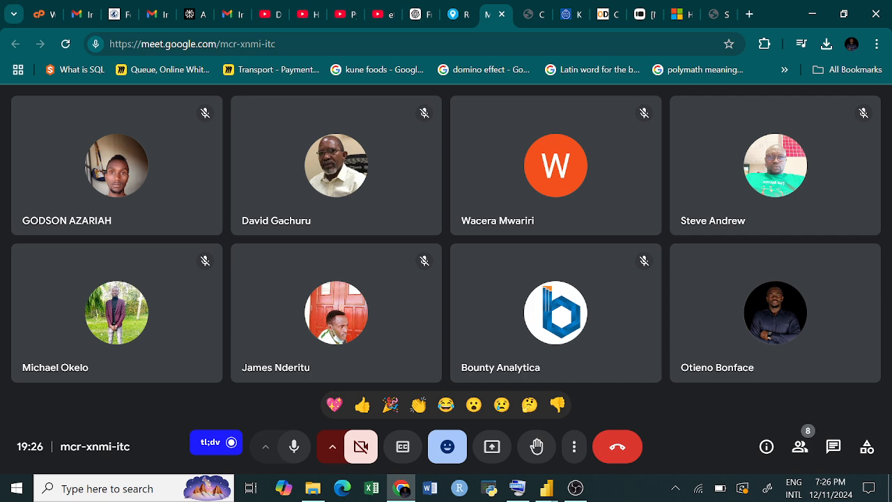
{"action": "mouse_move", "coordinate": [546, 488]}
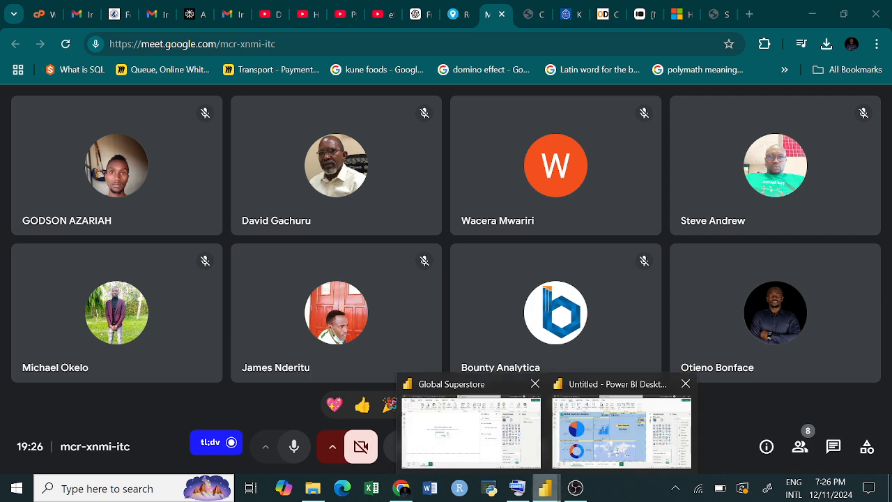
{"action": "left_click", "coordinate": [635, 422]}
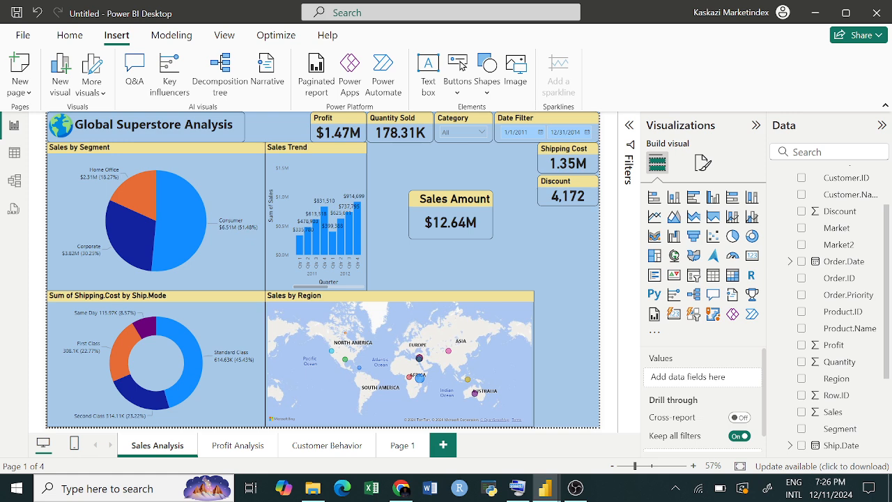
{"action": "left_click", "coordinate": [401, 487]}
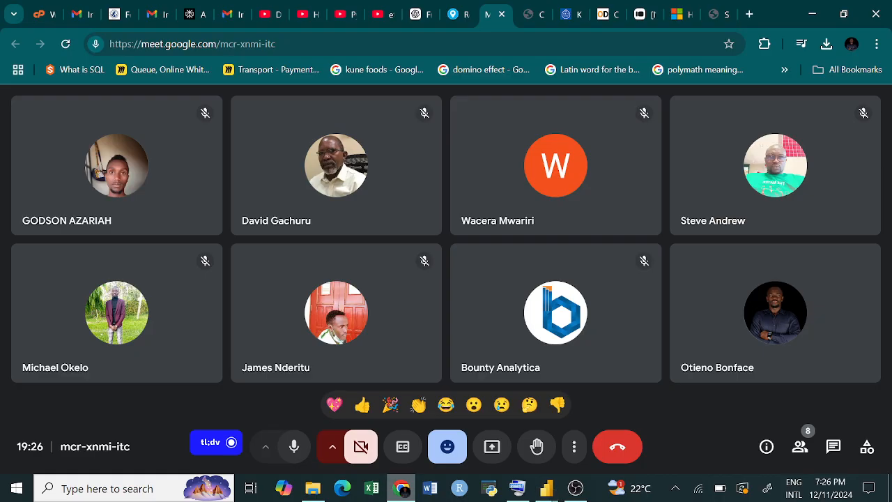
{"action": "left_click", "coordinate": [401, 488]}
{"action": "left_click", "coordinate": [401, 488]}
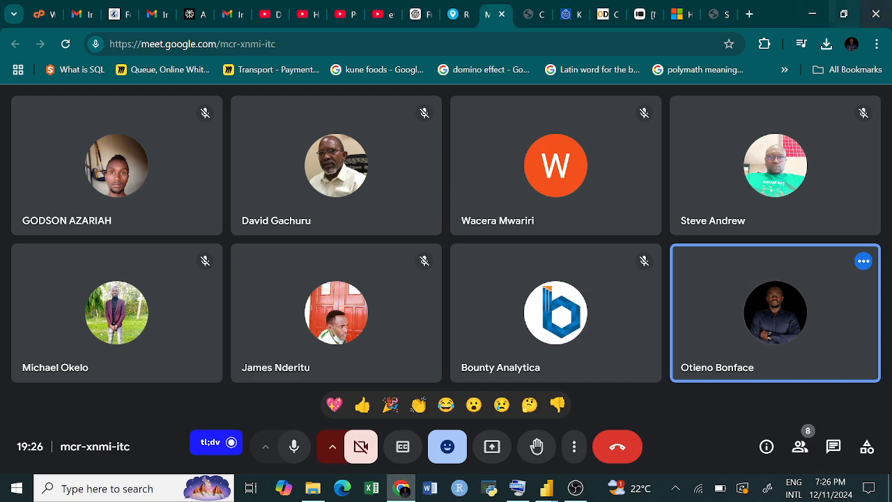
- Resume the interrupted segmentation.png download from Chrome's recent downloads and return to the Flaticon page
{"action": "left_click", "coordinate": [826, 43]}
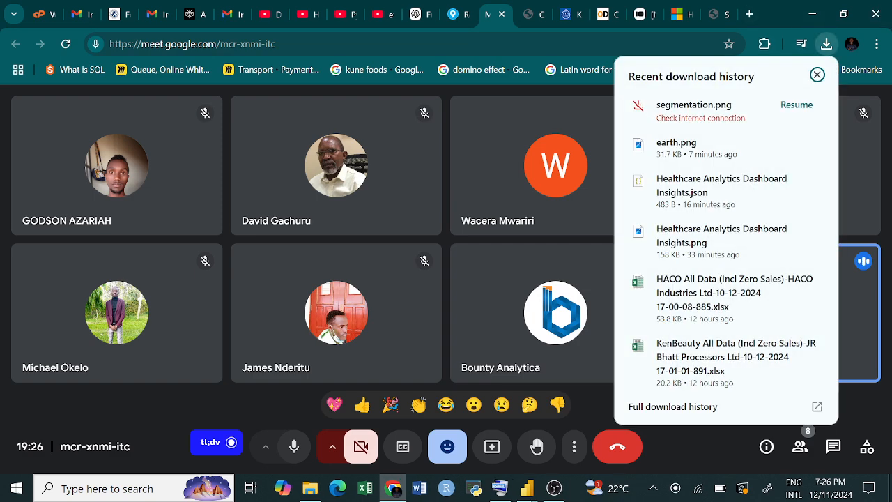
{"action": "left_click", "coordinate": [797, 104]}
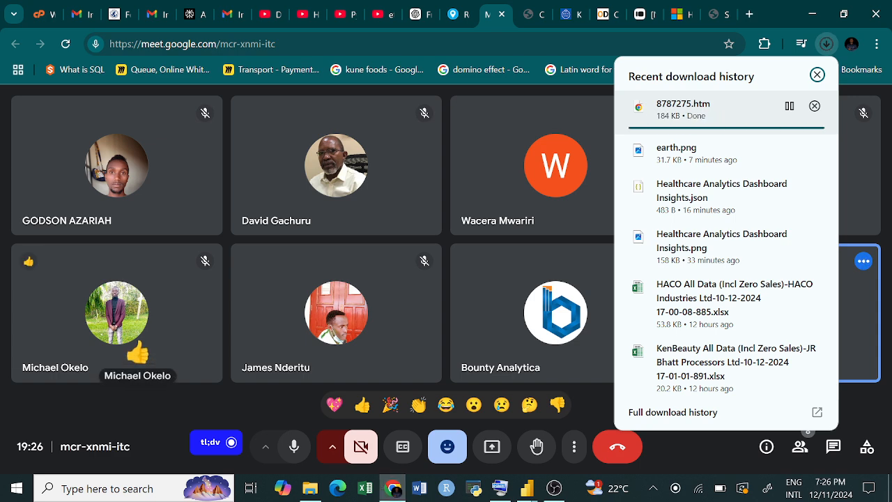
{"action": "left_click", "coordinate": [716, 15]}
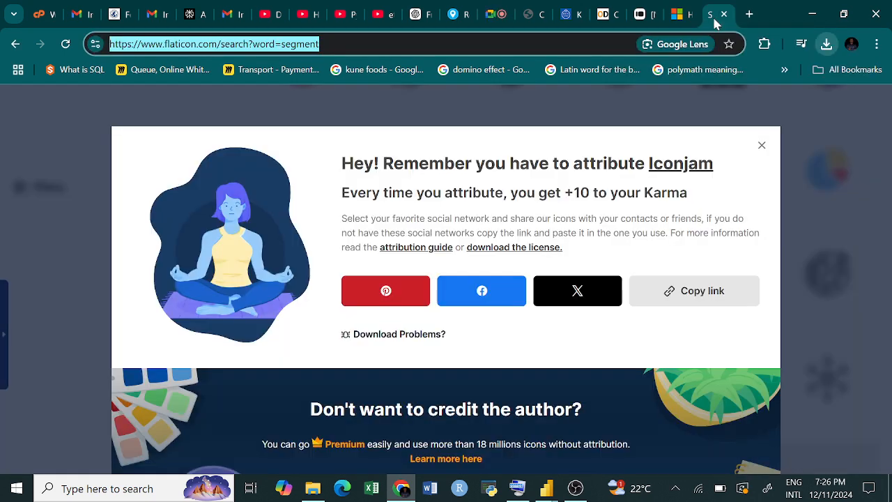
- Switch to the Untitled Power BI report and look for the segmentation icon among the insertable images in Downloads
{"action": "mouse_move", "coordinate": [546, 495]}
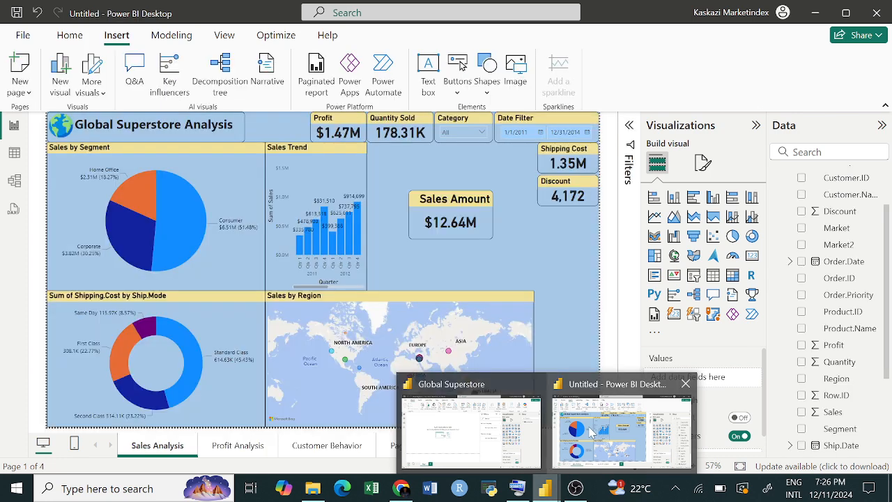
{"action": "left_click", "coordinate": [591, 432]}
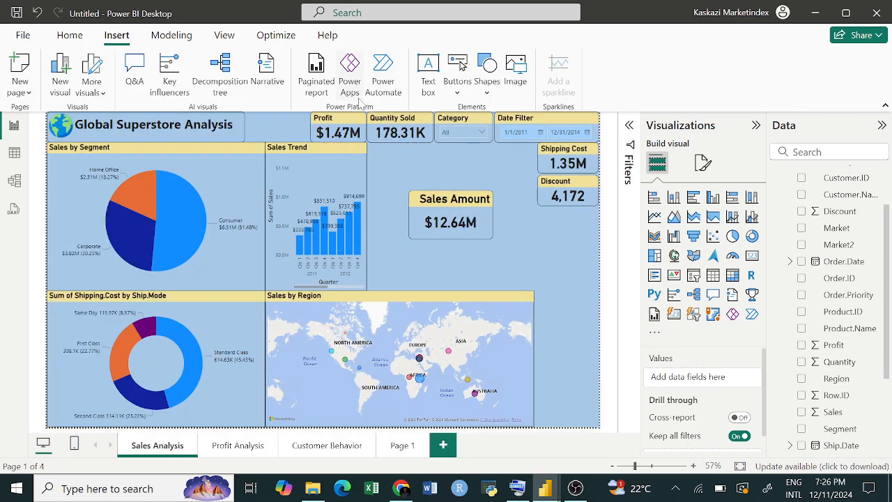
{"action": "left_click", "coordinate": [516, 69]}
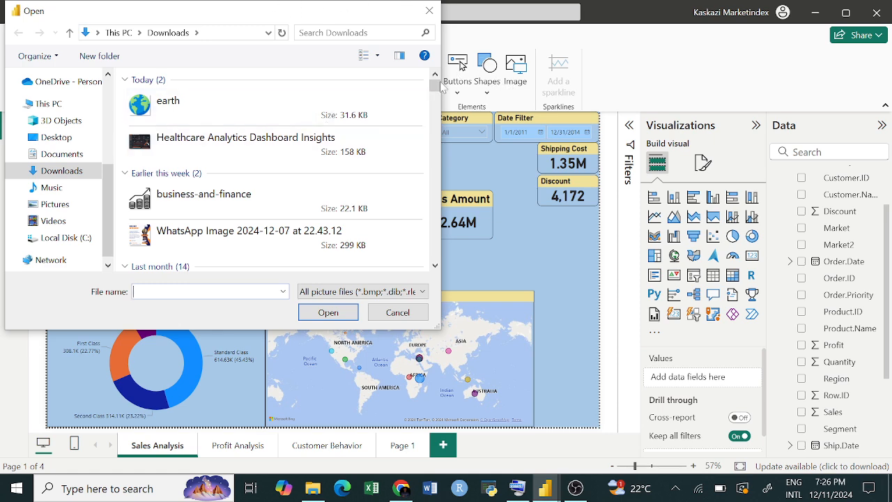
{"action": "mouse_move", "coordinate": [435, 86]}
{"action": "left_mouse_down"}
{"action": "mouse_move", "coordinate": [438, 114]}
{"action": "mouse_move", "coordinate": [436, 82]}
{"action": "left_mouse_up"}
- Switch back to the Google Meet call in Chrome and present the entire screen
{"action": "left_click", "coordinate": [402, 488]}
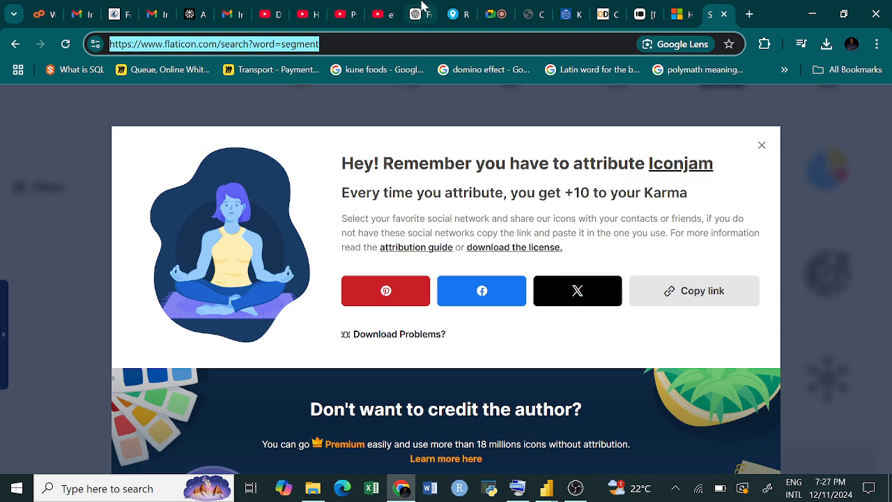
{"action": "left_click", "coordinate": [492, 14]}
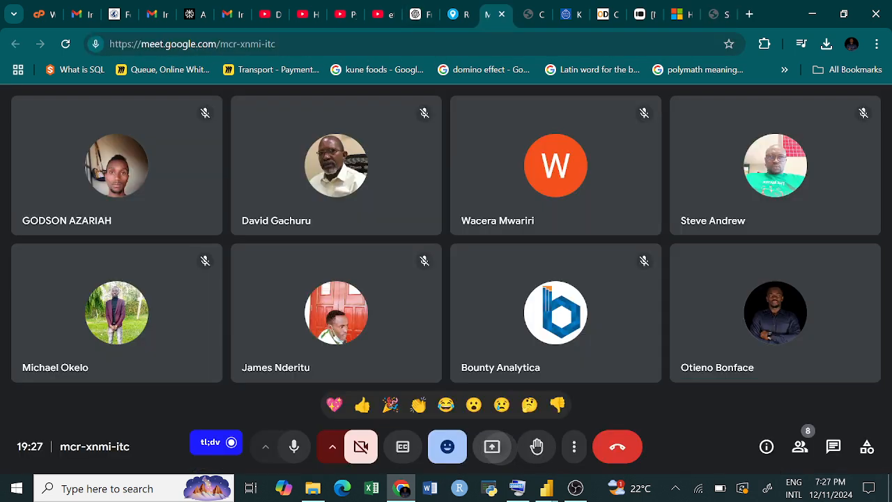
{"action": "left_click", "coordinate": [492, 446]}
{"action": "left_click", "coordinate": [573, 126]}
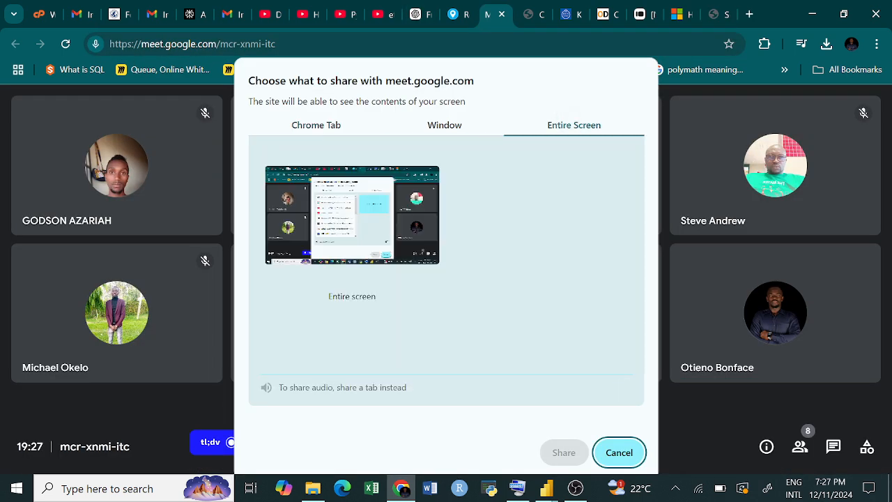
{"action": "left_click", "coordinate": [353, 216]}
{"action": "left_click", "coordinate": [564, 453]}
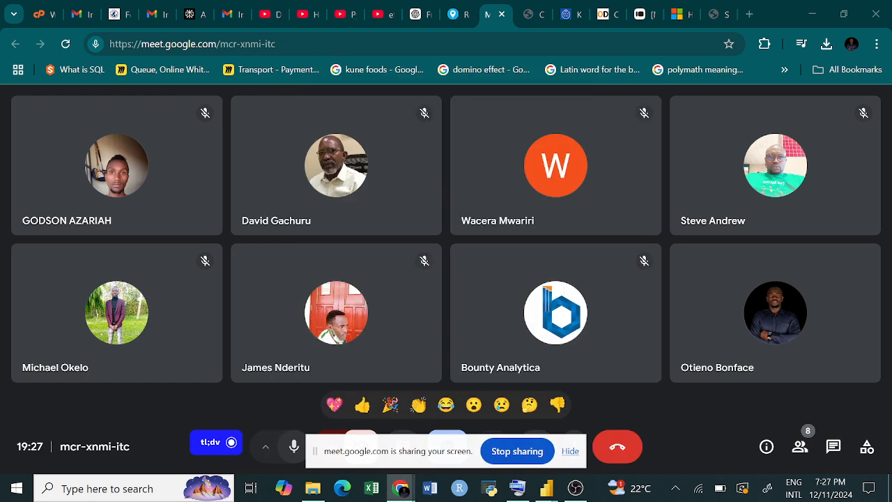
- Check Chrome's recent downloads for the segmentation icon and return to the Flaticon page
{"action": "left_click", "coordinate": [847, 70]}
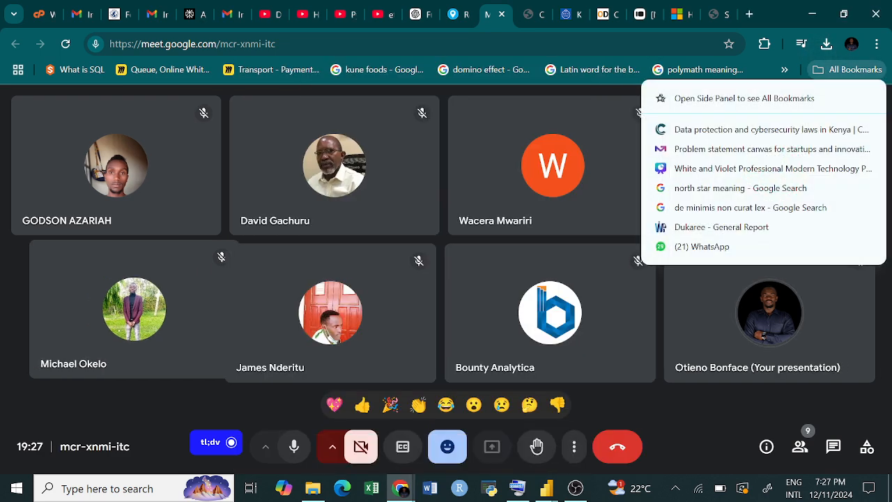
{"action": "left_click", "coordinate": [827, 44]}
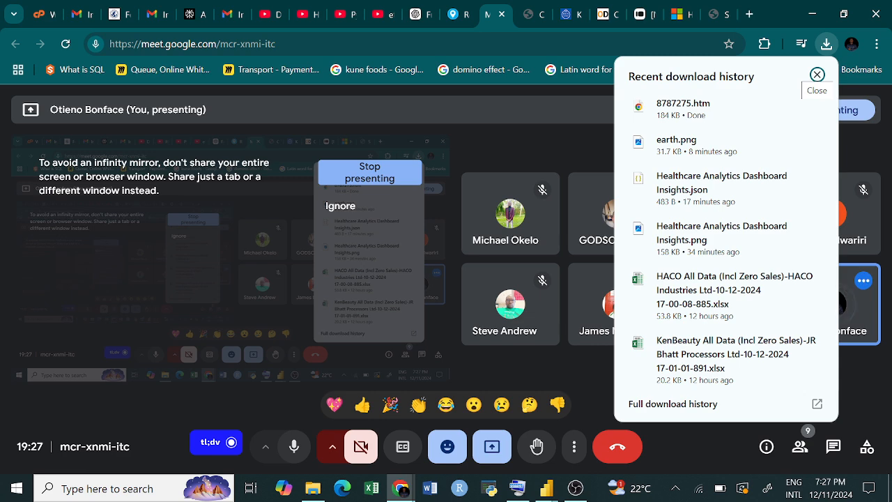
{"action": "left_click", "coordinate": [715, 14]}
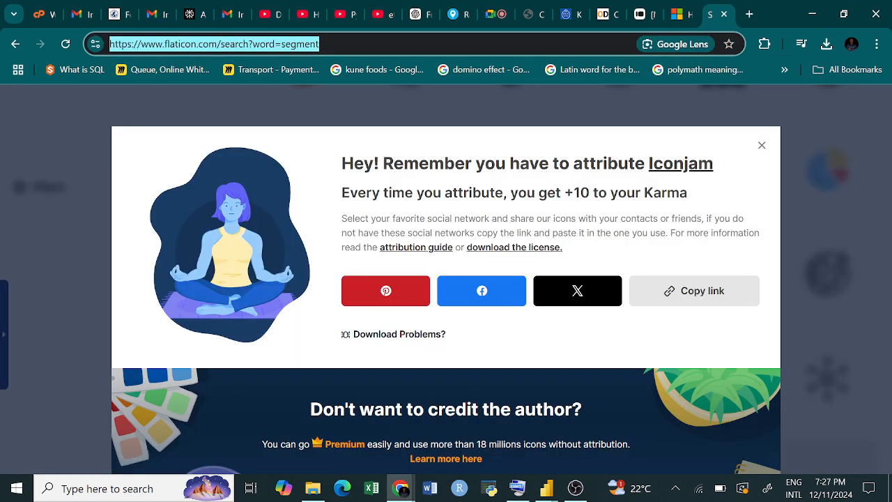
- Close the attribution message and the icon collections panel on the Flaticon segment results
{"action": "key", "text": "Escape"}
{"action": "left_click", "coordinate": [762, 145]}
{"action": "left_click", "coordinate": [762, 145]}
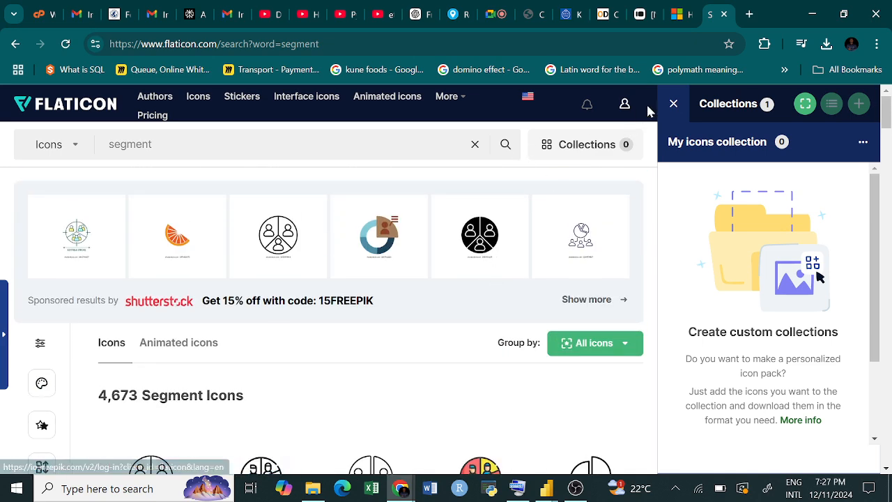
{"action": "left_click", "coordinate": [673, 105]}
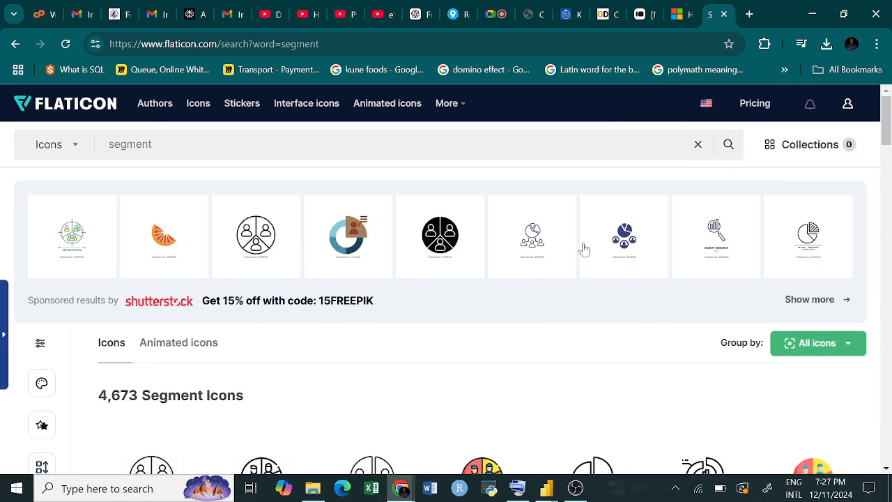
- Find the circular segmentation icon with bar charts and arrows among the Flaticon segment results and download it as PNG
{"action": "scroll", "coordinate": [474, 394], "scroll_direction": "down", "scroll_amount": 3}
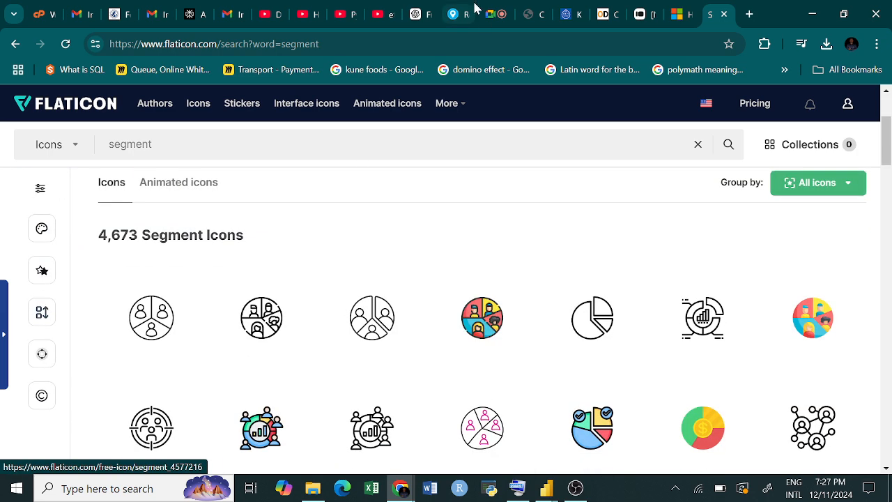
{"action": "scroll", "coordinate": [567, 239], "scroll_direction": "down", "scroll_amount": 3}
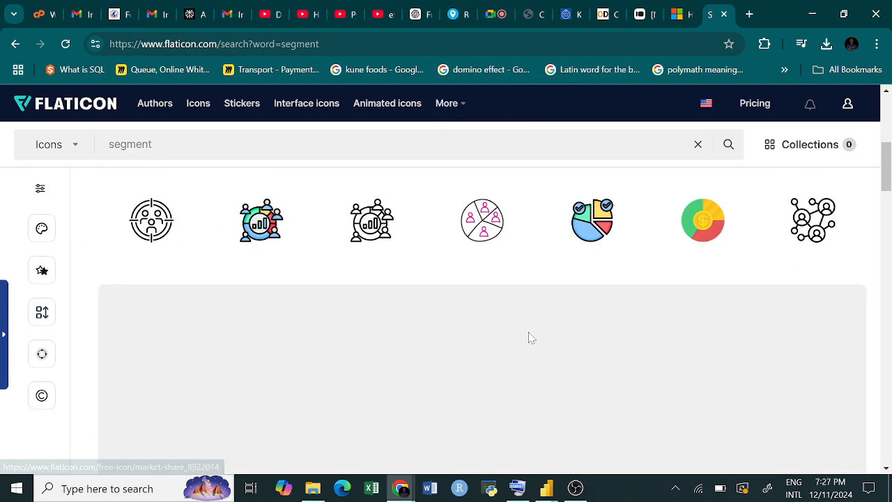
{"action": "scroll", "coordinate": [533, 321], "scroll_direction": "down", "scroll_amount": 7}
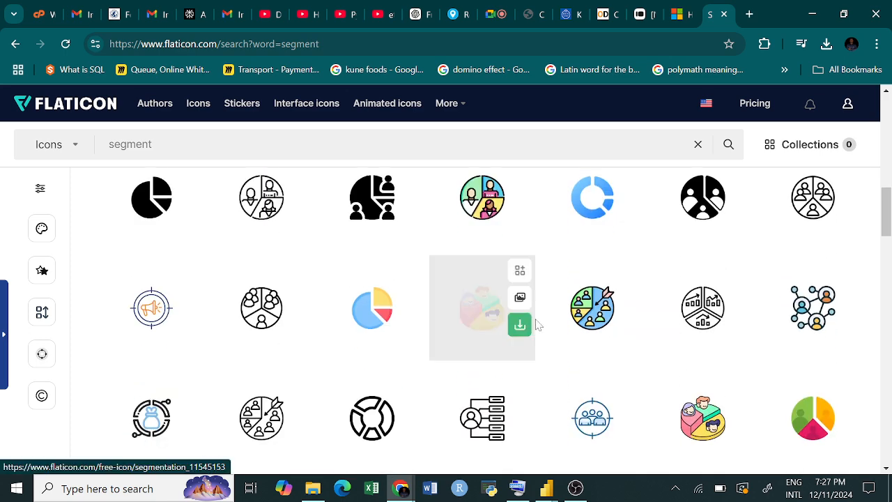
{"action": "scroll", "coordinate": [545, 330], "scroll_direction": "up", "scroll_amount": 1}
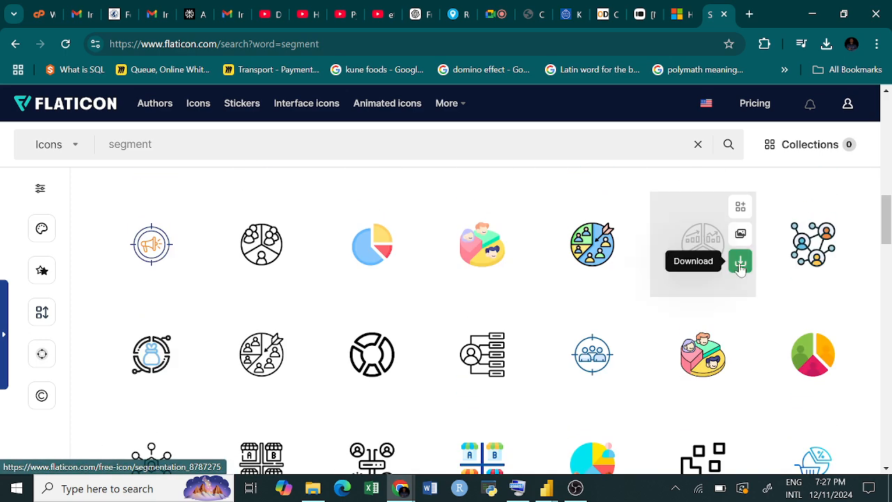
{"action": "left_click", "coordinate": [740, 262]}
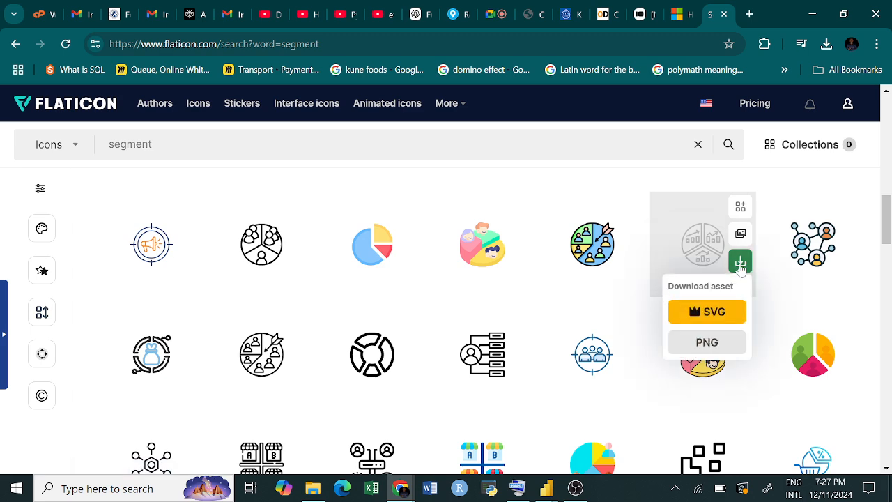
{"action": "left_click", "coordinate": [714, 345]}
{"action": "left_click", "coordinate": [612, 276]}
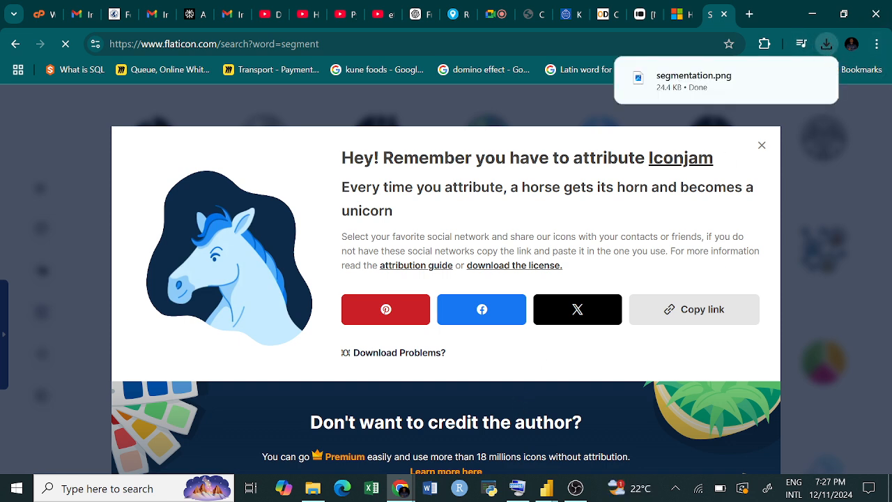
- Switch to the Power BI report and insert the segmentation image from Downloads onto the Sales Analysis page
{"action": "mouse_move", "coordinate": [545, 488]}
{"action": "left_click", "coordinate": [596, 433]}
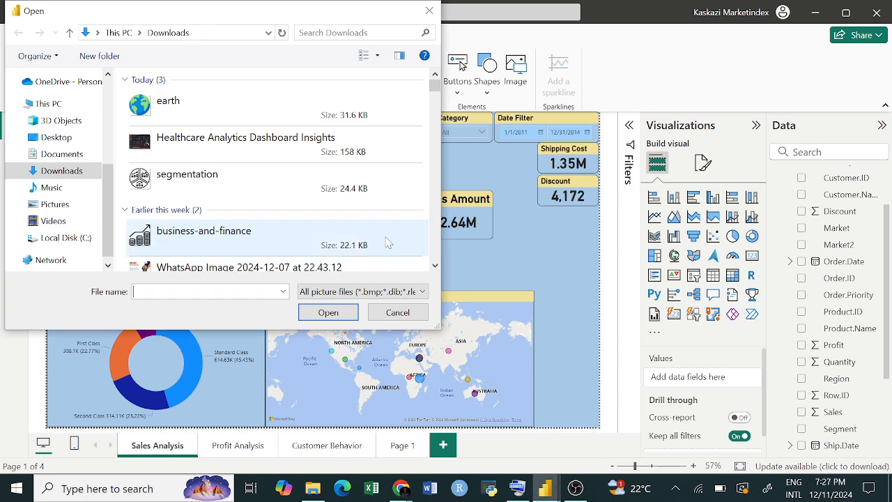
{"action": "left_click", "coordinate": [398, 312]}
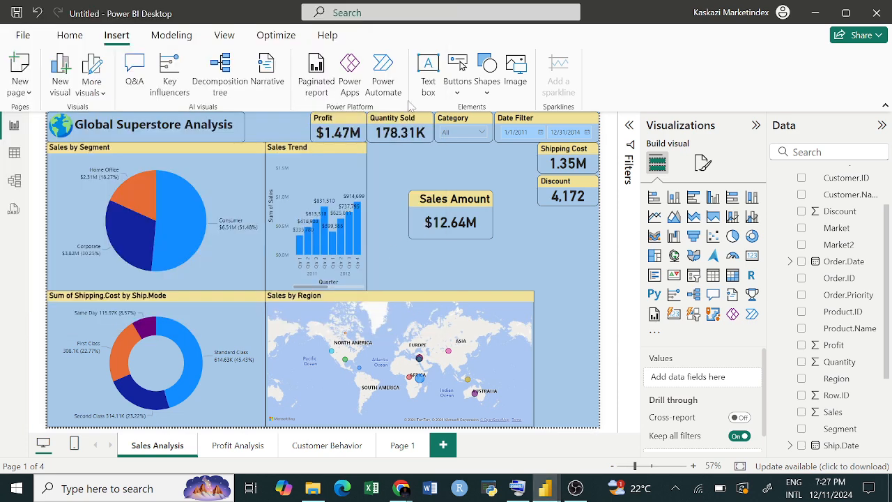
{"action": "left_click", "coordinate": [516, 69]}
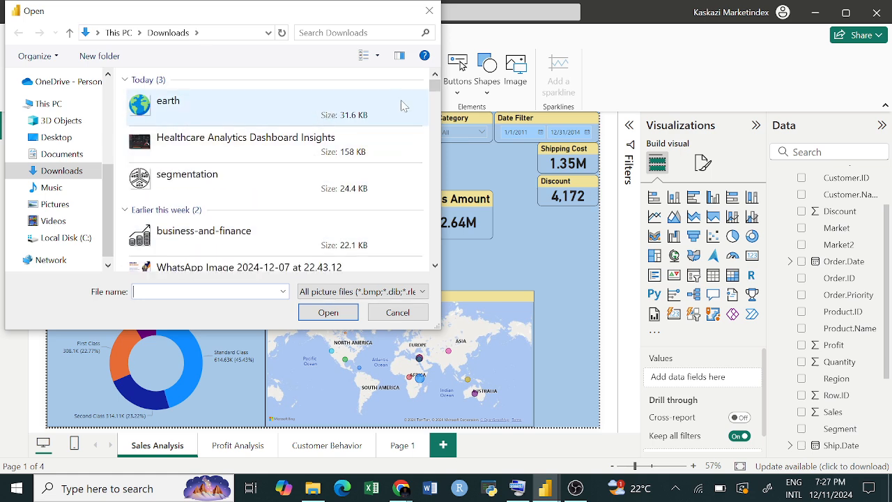
{"action": "mouse_move", "coordinate": [435, 89]}
{"action": "left_mouse_down"}
{"action": "mouse_move", "coordinate": [435, 102]}
{"action": "mouse_move", "coordinate": [448, 25]}
{"action": "mouse_move", "coordinate": [441, 74]}
{"action": "left_mouse_up"}
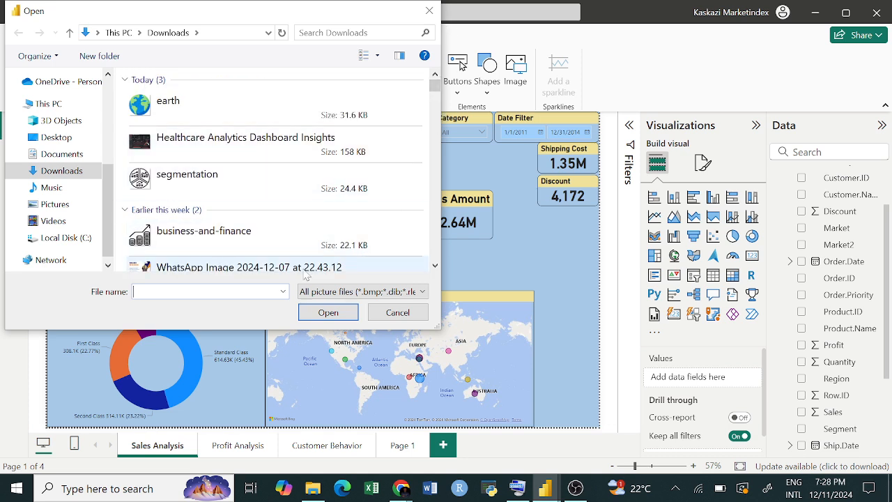
{"action": "left_click", "coordinate": [118, 33]}
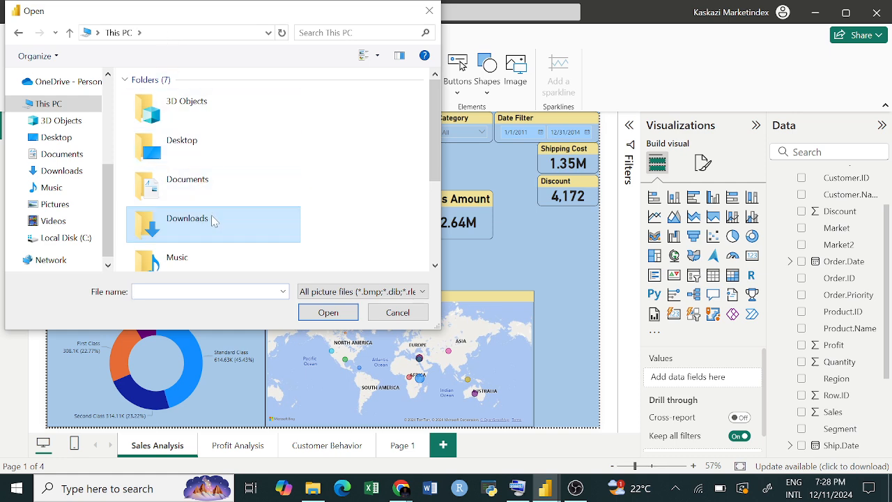
{"action": "double_click", "coordinate": [187, 222]}
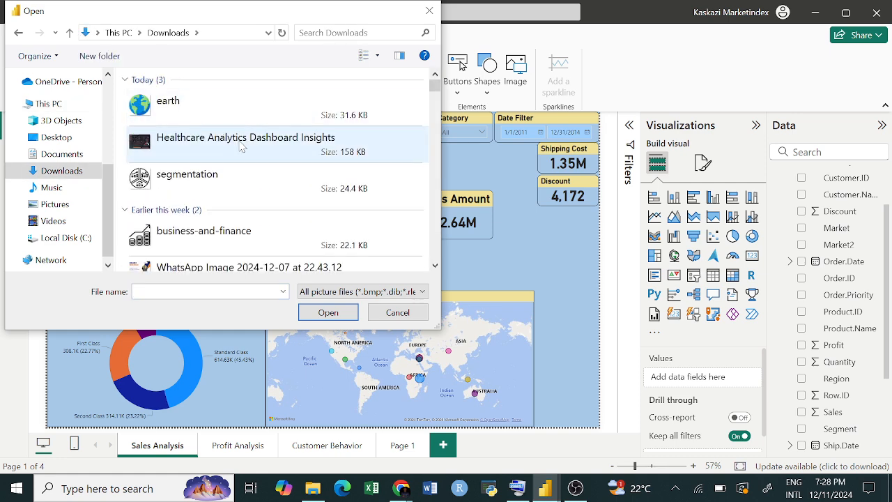
{"action": "left_click", "coordinate": [225, 184]}
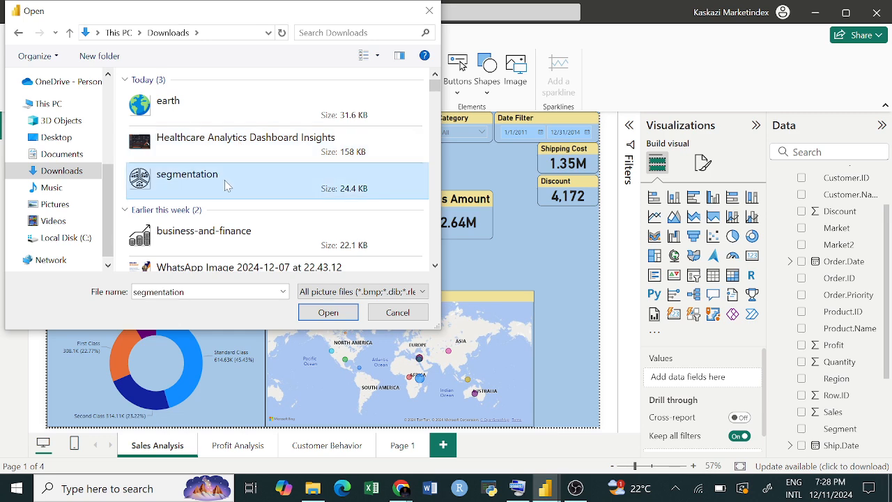
{"action": "left_click", "coordinate": [333, 314]}
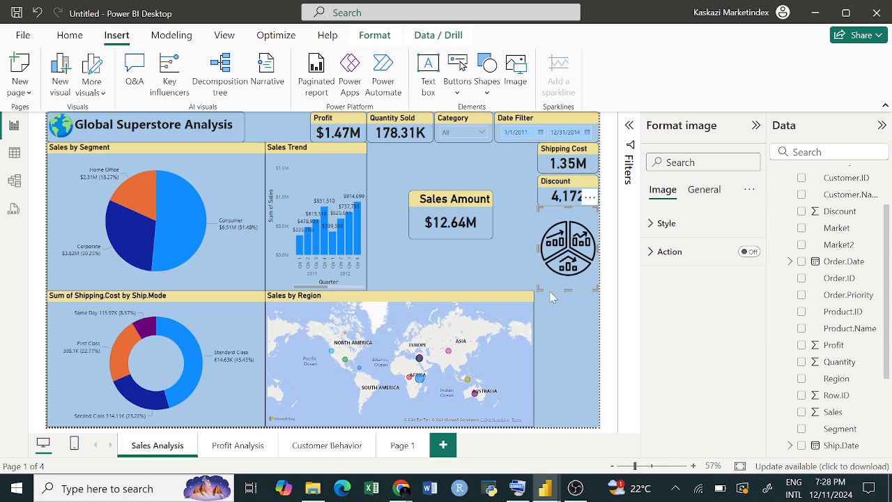
- Shrink the segmentation icon to title height and place it beside the Sales by Segment chart title
{"action": "left_click_drag", "start_coordinate": [542, 287], "coordinate": [73, 149]}
{"action": "left_click_drag", "start_coordinate": [80, 162], "coordinate": [173, 160]}
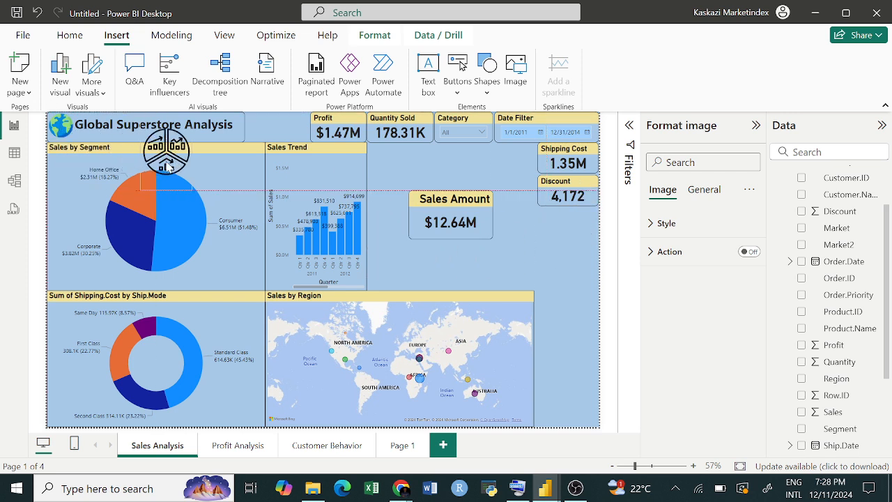
{"action": "left_click_drag", "start_coordinate": [143, 187], "coordinate": [137, 147]}
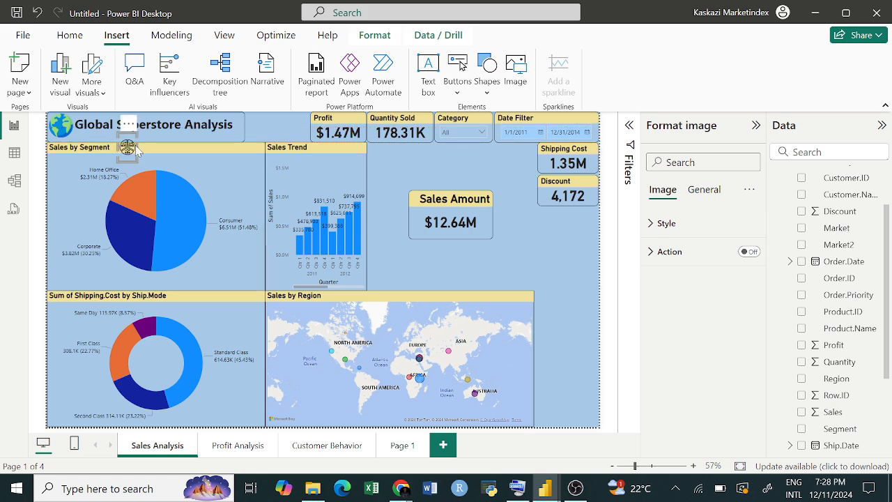
- Set the title background color of the Sales by Segment pie chart to No Fill
{"action": "left_click", "coordinate": [187, 159]}
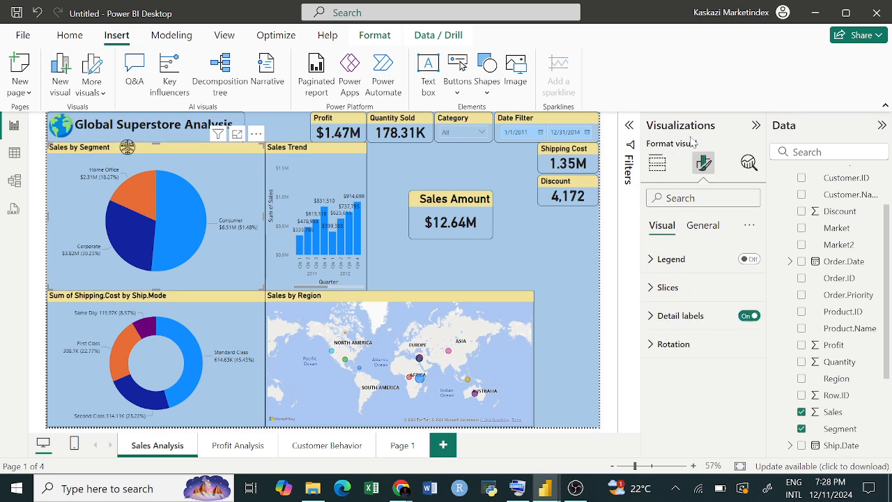
{"action": "left_click", "coordinate": [702, 225]}
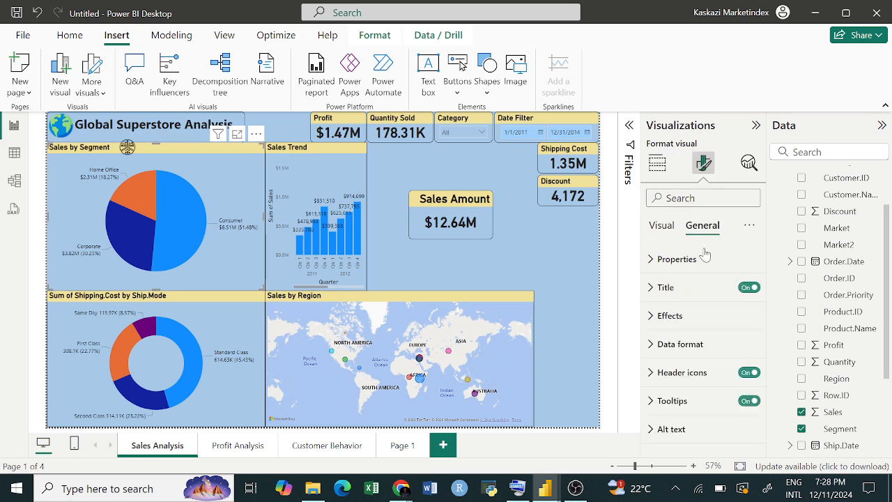
{"action": "left_click", "coordinate": [693, 320]}
{"action": "scroll", "coordinate": [699, 373], "scroll_direction": "down", "scroll_amount": 1}
{"action": "scroll", "coordinate": [701, 370], "scroll_direction": "down", "scroll_amount": 2}
{"action": "scroll", "coordinate": [700, 366], "scroll_direction": "up", "scroll_amount": 3}
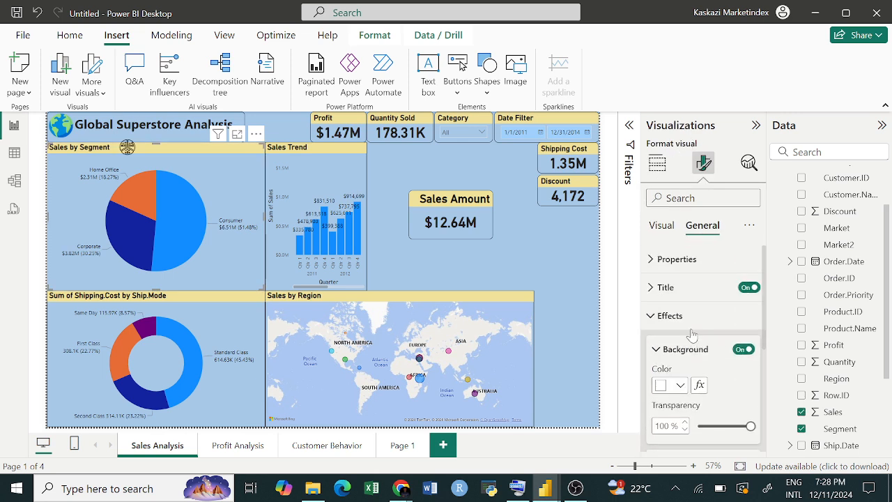
{"action": "left_click", "coordinate": [694, 290]}
{"action": "scroll", "coordinate": [700, 356], "scroll_direction": "down", "scroll_amount": 3}
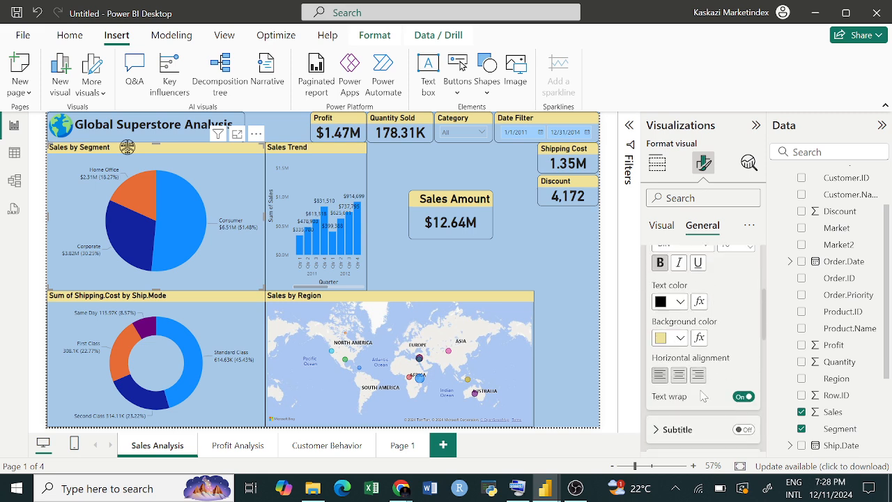
{"action": "left_click", "coordinate": [681, 340]}
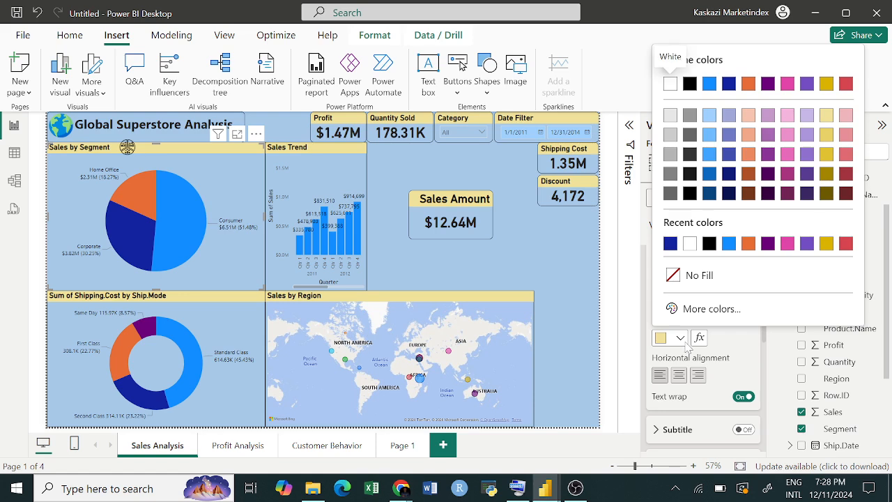
{"action": "left_click", "coordinate": [675, 276]}
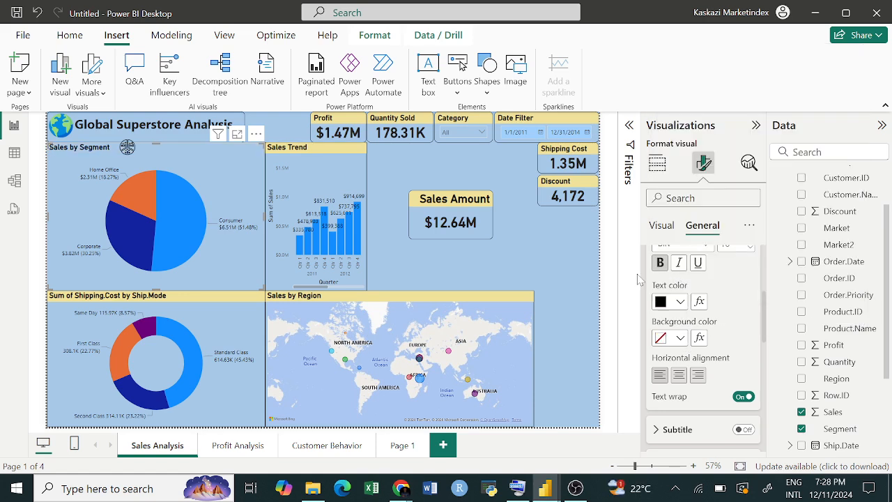
- Enlarge the segmentation icon slightly and move it to the upper-left corner of the Sales by Segment chart
{"action": "left_click", "coordinate": [129, 148]}
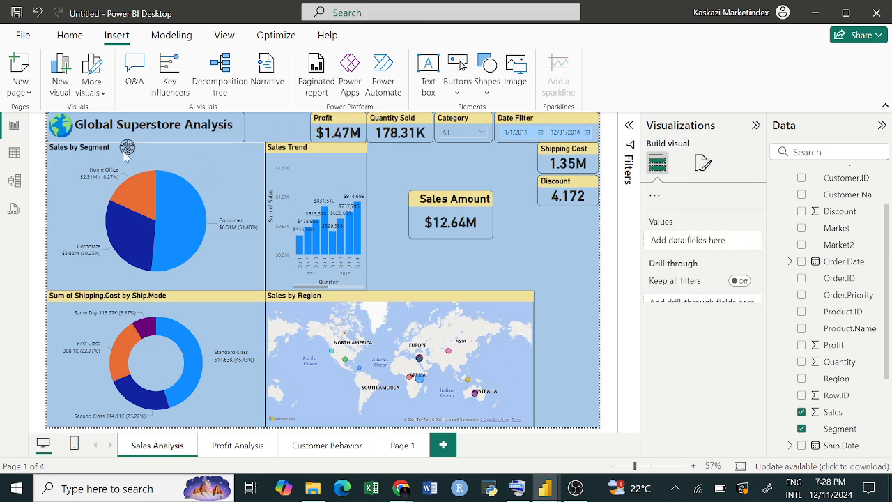
{"action": "left_click", "coordinate": [130, 155]}
{"action": "mouse_move", "coordinate": [136, 161]}
{"action": "left_mouse_down"}
{"action": "mouse_move", "coordinate": [145, 172]}
{"action": "mouse_move", "coordinate": [126, 155]}
{"action": "mouse_move", "coordinate": [136, 134]}
{"action": "mouse_move", "coordinate": [133, 144]}
{"action": "left_mouse_up"}
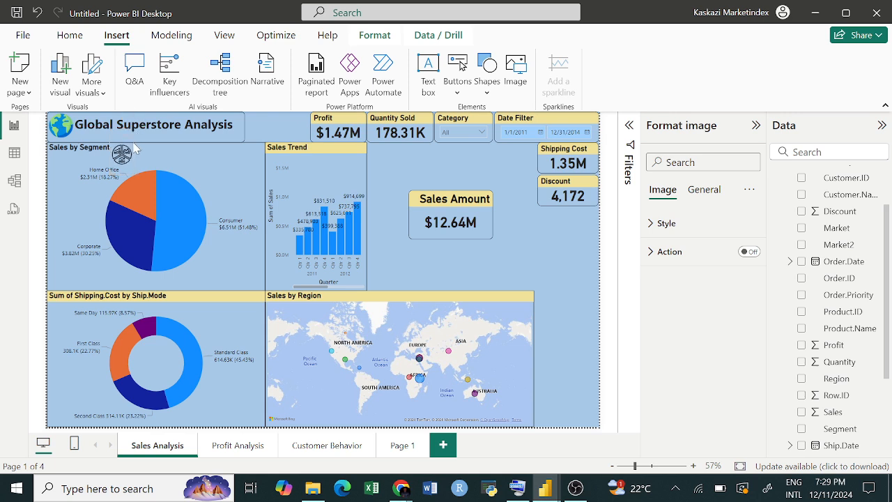
{"action": "key", "text": "Up"}
{"action": "key", "text": "Up"}
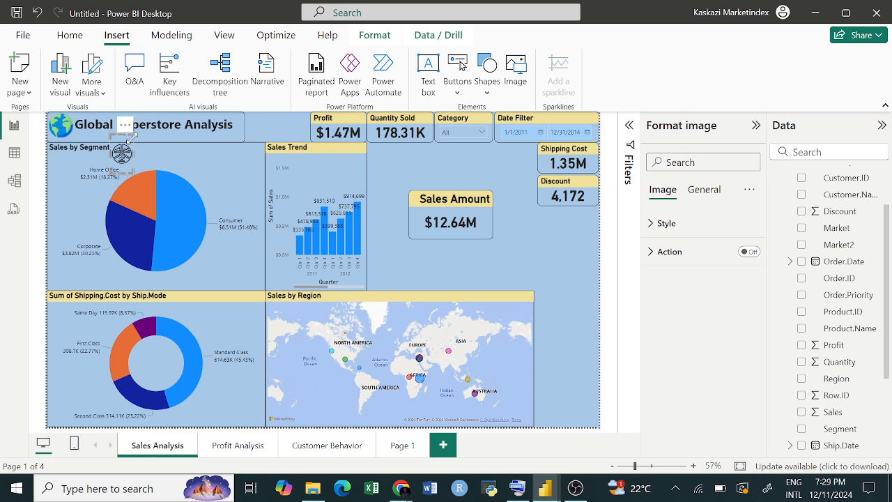
{"action": "left_click_drag", "start_coordinate": [122, 153], "coordinate": [33, 157]}
- Shrink the Sales by Segment pie chart from its upper-left corner so its title sits beside the icon
{"action": "left_click", "coordinate": [139, 164]}
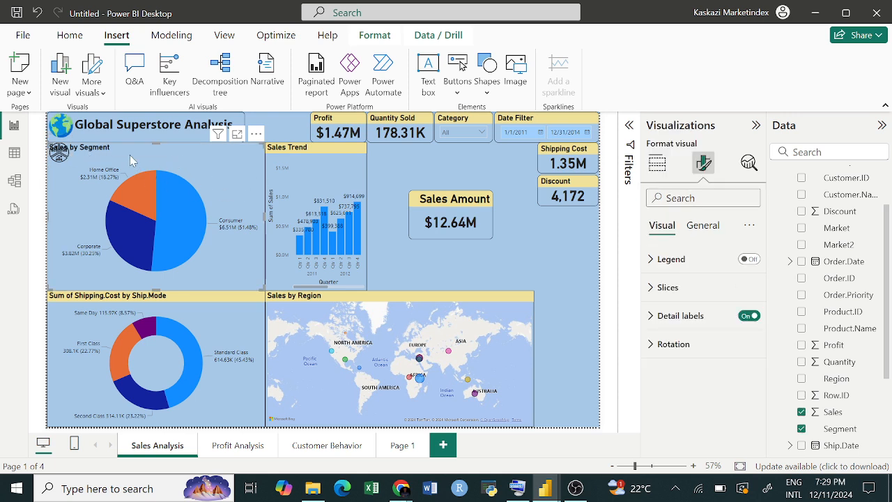
{"action": "left_click_drag", "start_coordinate": [48, 143], "coordinate": [67, 161]}
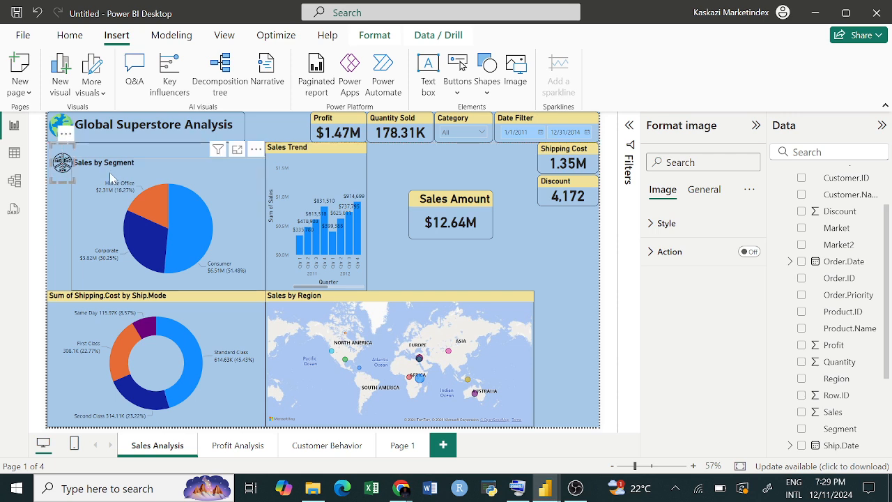
{"action": "left_click", "coordinate": [98, 202]}
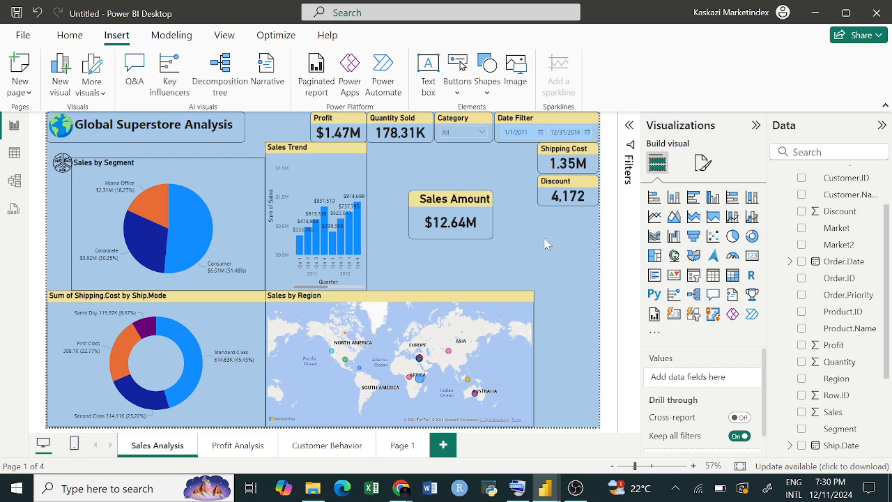
- Copy the Quantity Sold card's formatting to the Sales Amount card and fit that card between the dashboard title and Profit card
{"action": "left_click", "coordinate": [492, 219]}
{"action": "mouse_move", "coordinate": [490, 238]}
{"action": "left_mouse_down"}
{"action": "mouse_move", "coordinate": [465, 218]}
{"action": "mouse_move", "coordinate": [488, 242]}
{"action": "left_mouse_up"}
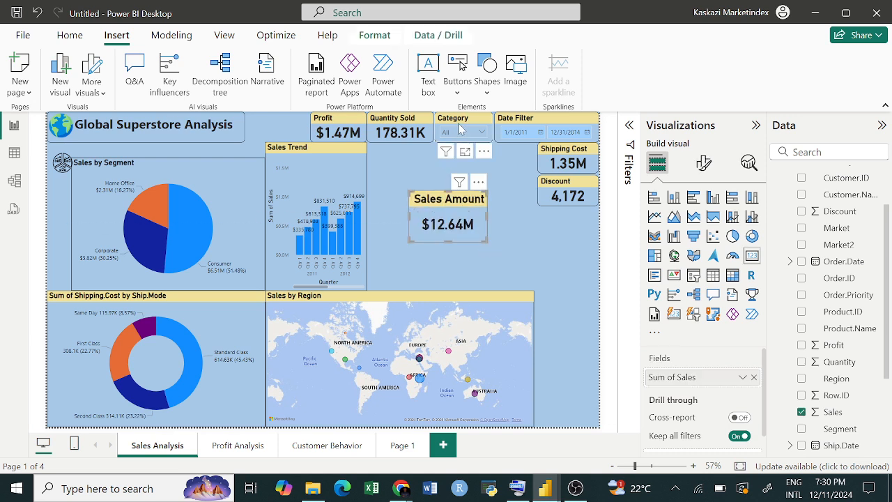
{"action": "left_click", "coordinate": [412, 127]}
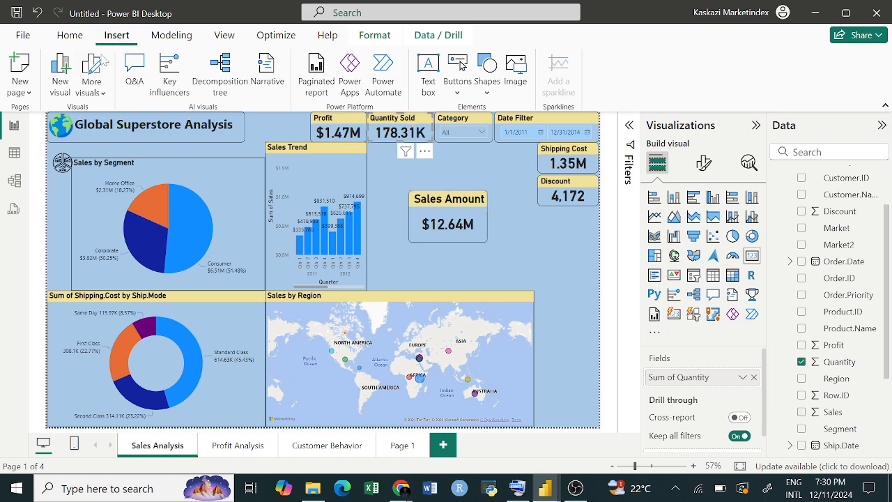
{"action": "left_click", "coordinate": [69, 34]}
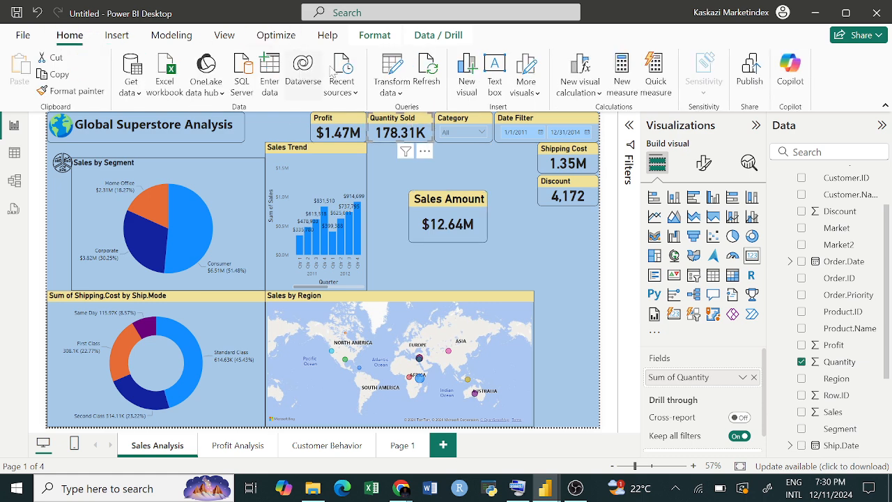
{"action": "left_click", "coordinate": [70, 91]}
{"action": "left_click", "coordinate": [481, 236]}
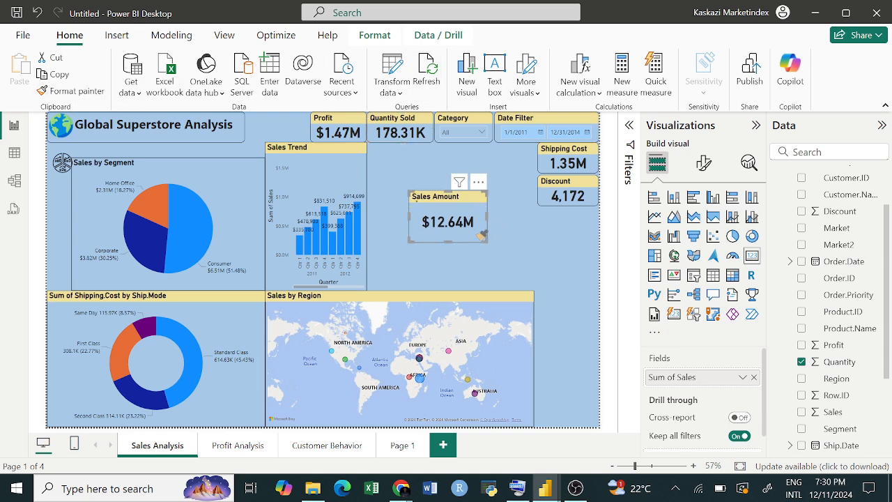
{"action": "left_click_drag", "start_coordinate": [483, 241], "coordinate": [313, 137]}
{"action": "left_click", "coordinate": [449, 228]}
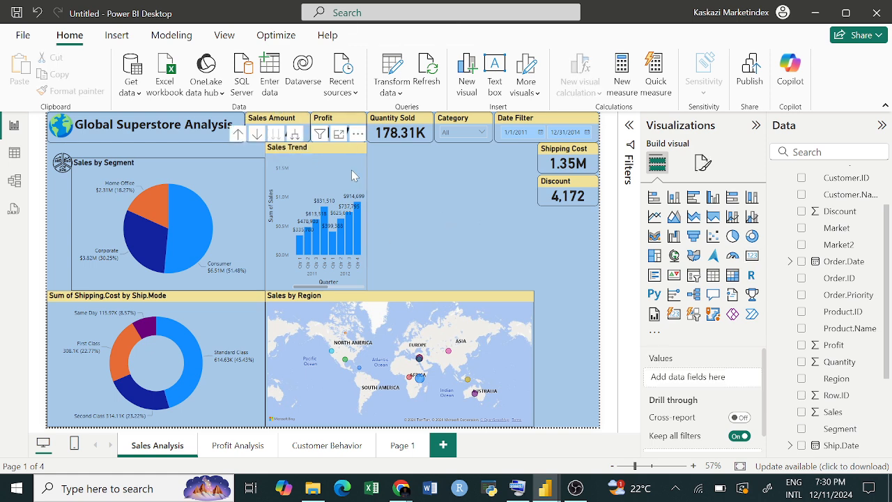
- Widen the Sales Trend column chart until its right edge aligns with the Sales by Region map
{"action": "left_click", "coordinate": [359, 193]}
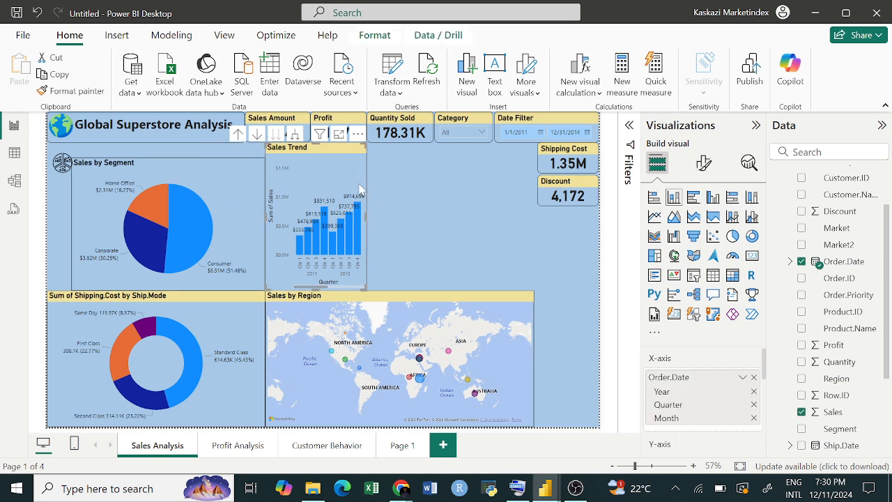
{"action": "left_click_drag", "start_coordinate": [368, 216], "coordinate": [528, 235]}
{"action": "left_click", "coordinate": [562, 290]}
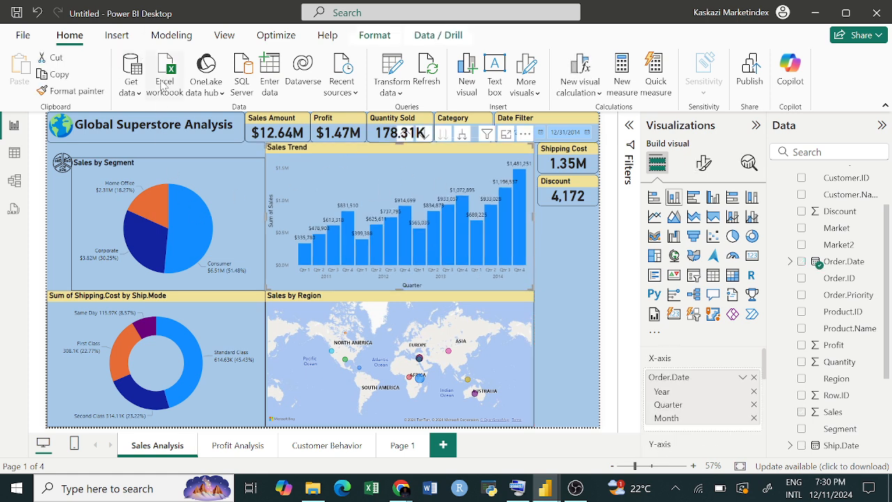
- Copy the Sales Trend chart's formatting to the Sales by Segment pie chart and delete the segmentation icon beside its title
{"action": "left_click", "coordinate": [102, 91]}
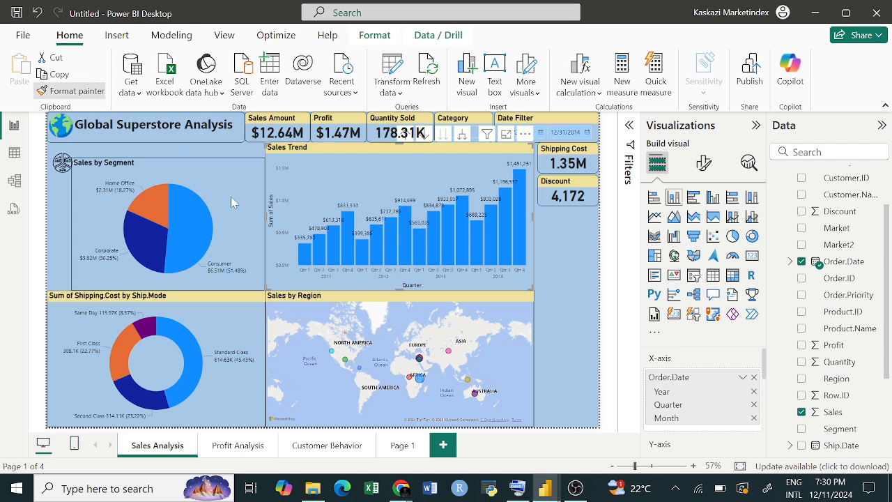
{"action": "left_click", "coordinate": [160, 194]}
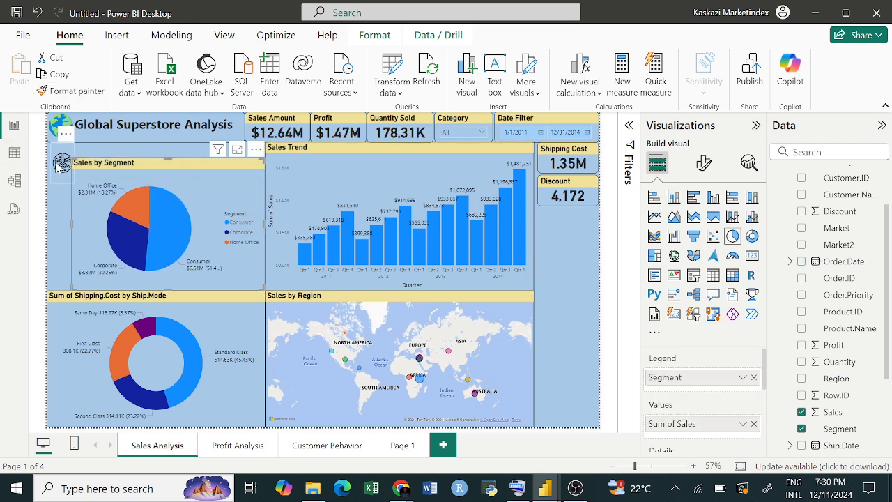
{"action": "left_click", "coordinate": [61, 165]}
{"action": "left_click", "coordinate": [82, 209]}
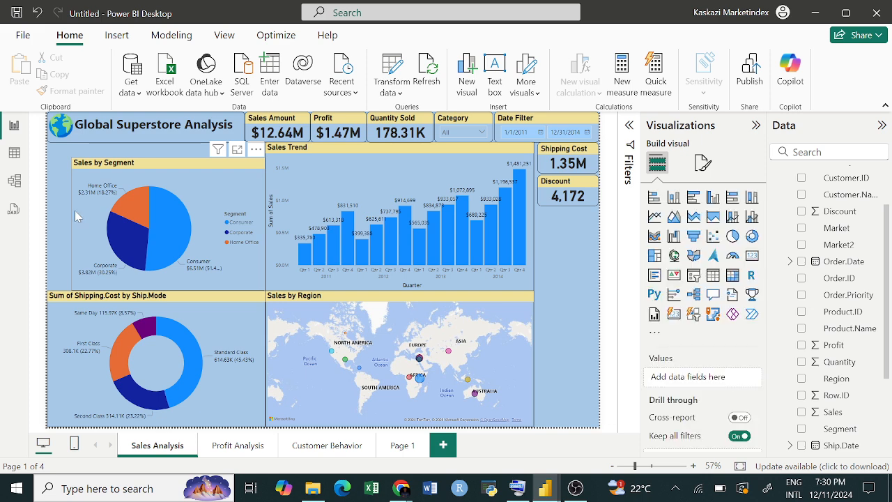
- Enlarge the Sales by Segment pie chart to the page's left edge and up to the dashboard title
{"action": "left_click", "coordinate": [72, 214]}
{"action": "left_click_drag", "start_coordinate": [73, 221], "coordinate": [53, 208]}
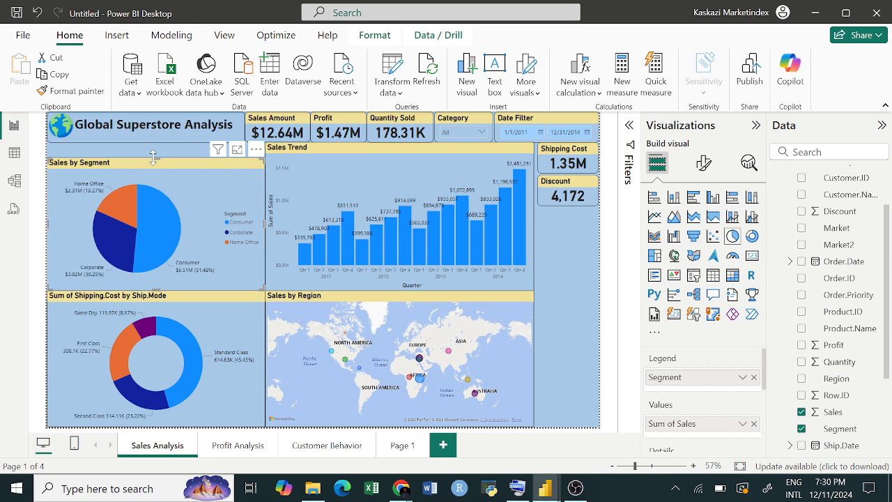
{"action": "left_click_drag", "start_coordinate": [154, 157], "coordinate": [140, 142]}
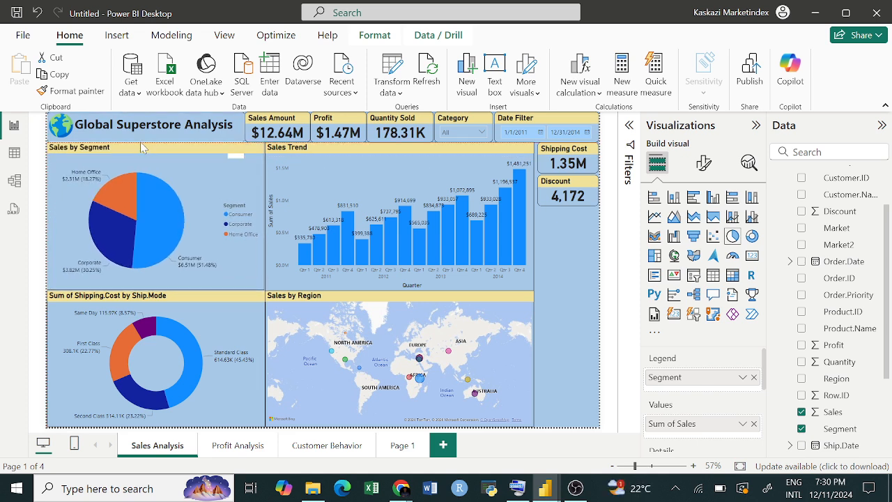
{"action": "left_click", "coordinate": [557, 277]}
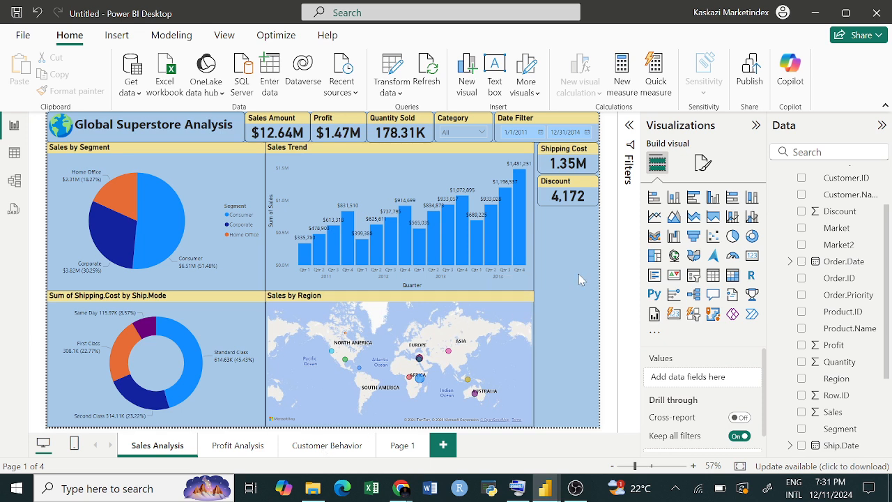
- Remove the vertical page navigator from Page 1
{"action": "left_click", "coordinate": [402, 446]}
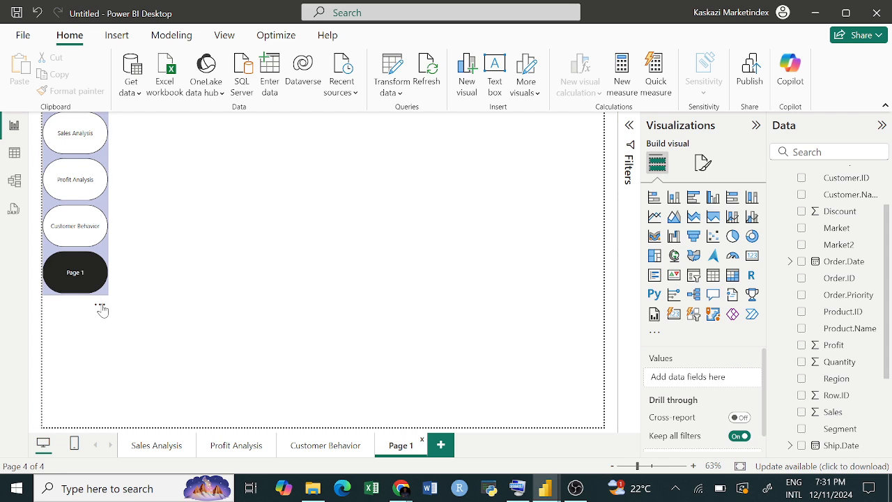
{"action": "left_click", "coordinate": [97, 304]}
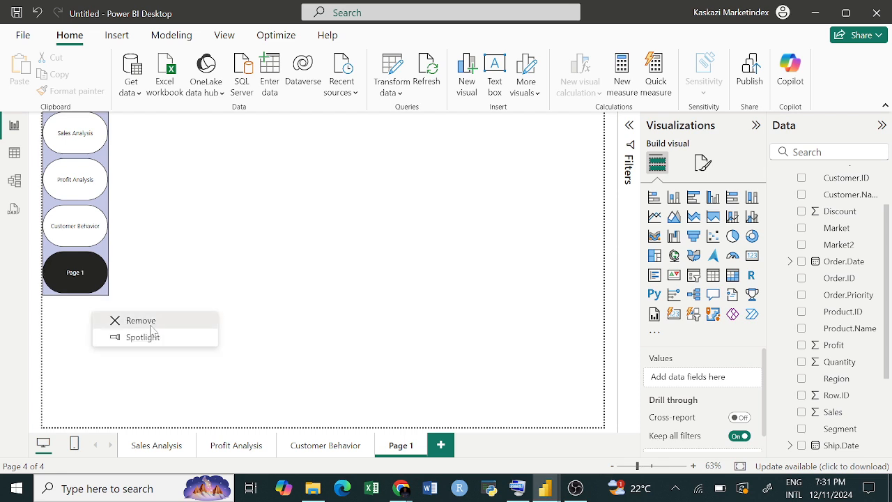
{"action": "left_click", "coordinate": [141, 321]}
{"action": "left_click", "coordinate": [312, 450]}
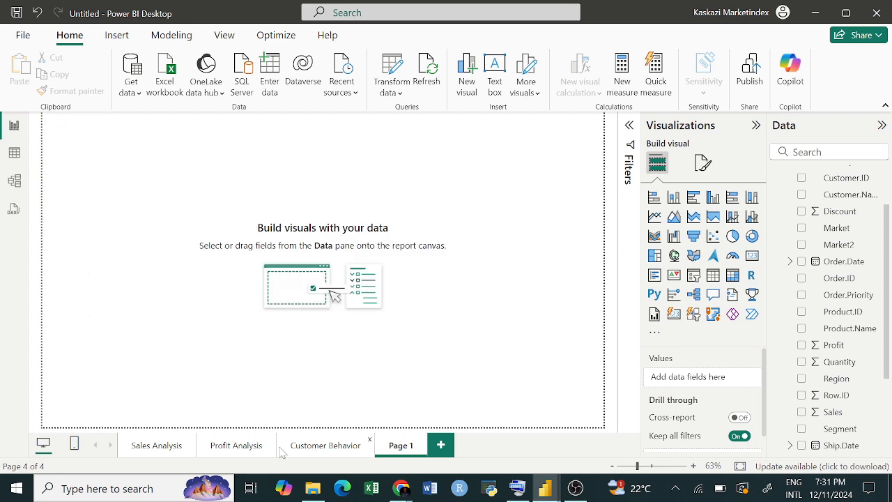
{"action": "left_click", "coordinate": [171, 452]}
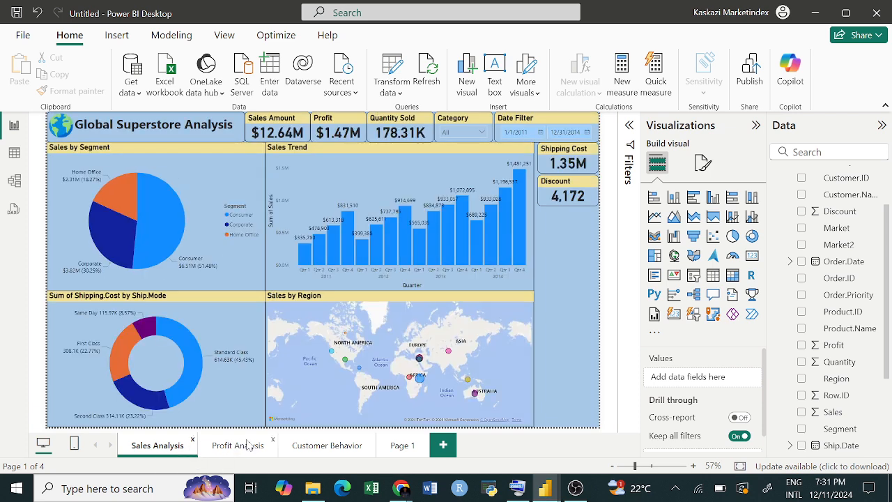
{"action": "left_click", "coordinate": [233, 452]}
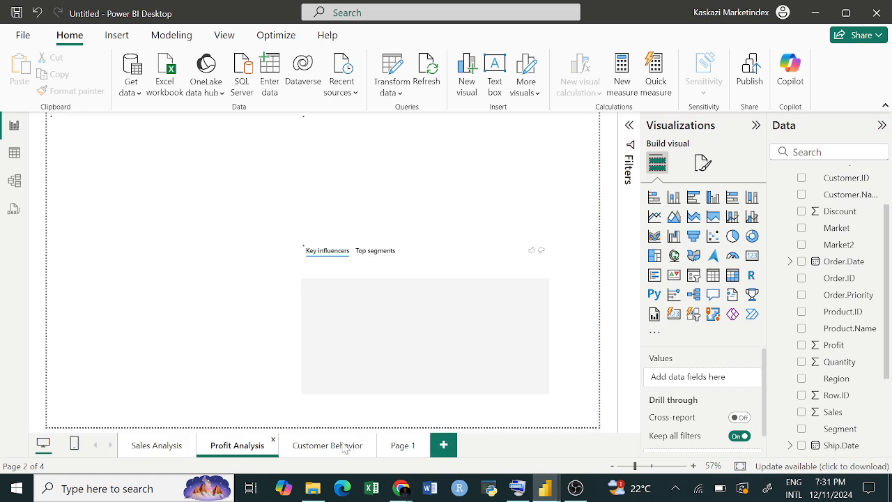
{"action": "left_click", "coordinate": [291, 452]}
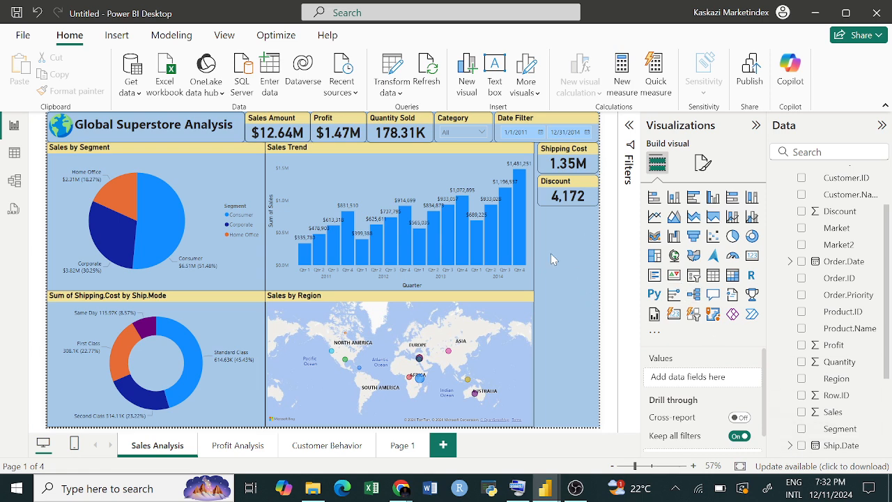
- Insert a page navigator on the Sales Analysis page
{"action": "left_click", "coordinate": [131, 40]}
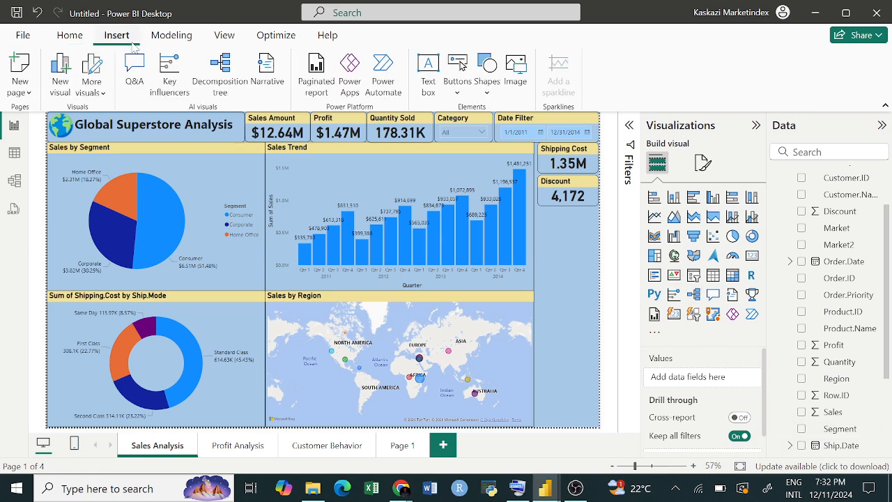
{"action": "left_click", "coordinate": [458, 98]}
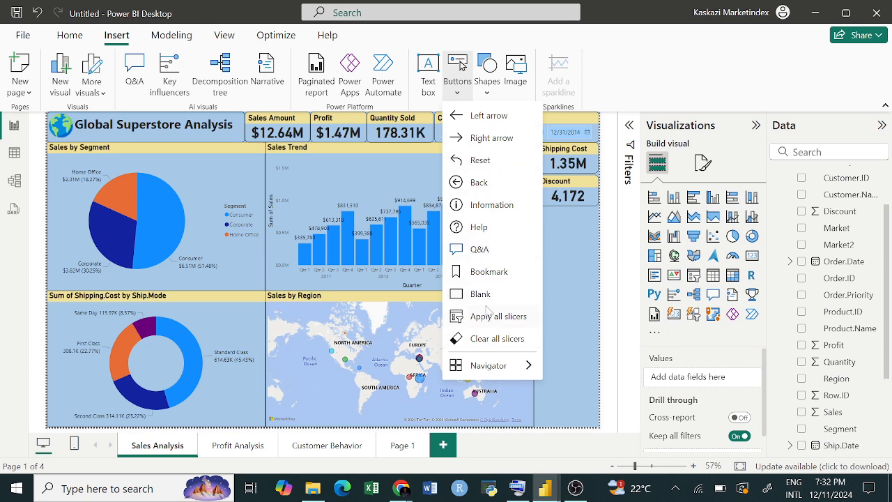
{"action": "mouse_move", "coordinate": [511, 371]}
{"action": "left_click", "coordinate": [560, 235]}
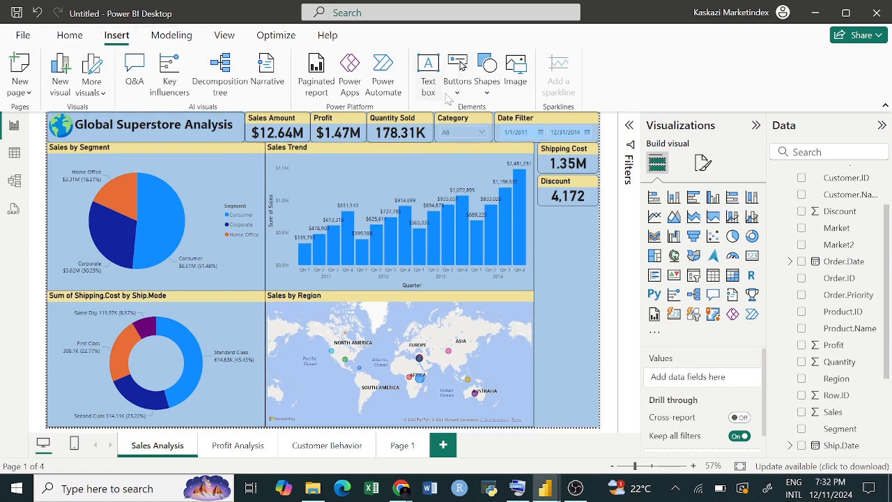
{"action": "left_click", "coordinate": [460, 65]}
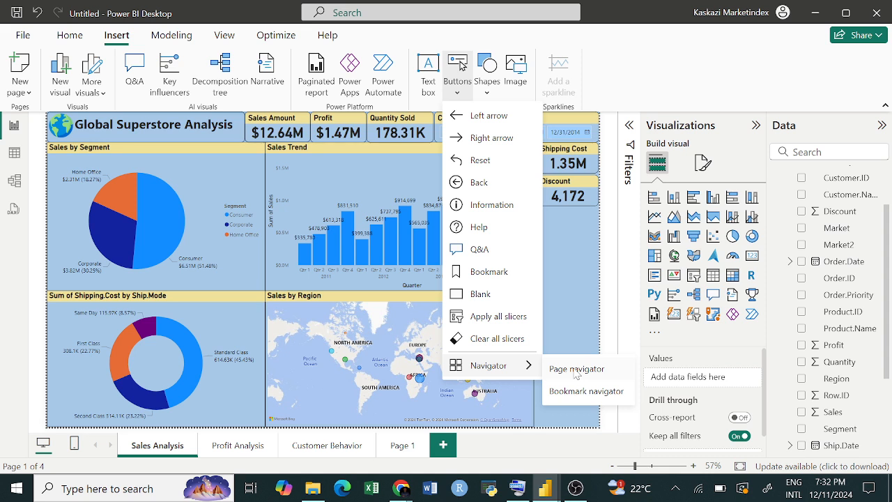
{"action": "left_click", "coordinate": [575, 370]}
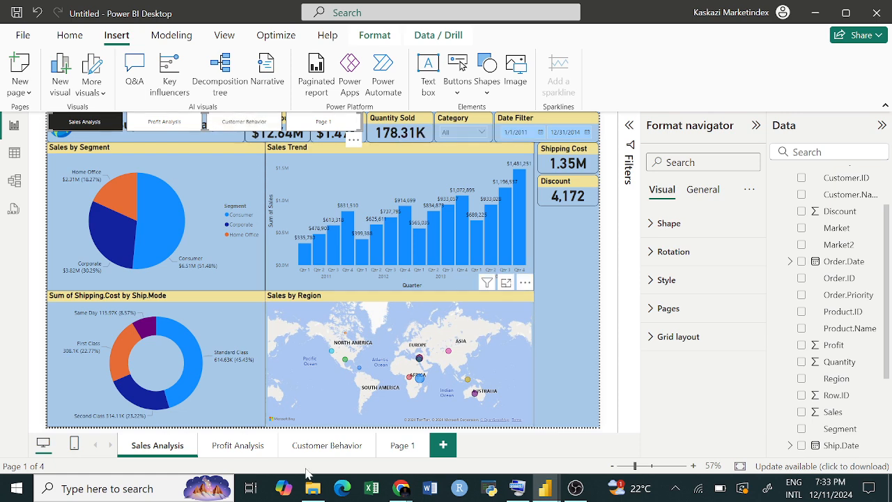
- Bring up the on-screen keyboard and test the page navigator by following its Customer Behavior and Page 1 buttons
{"action": "left_click", "coordinate": [518, 490]}
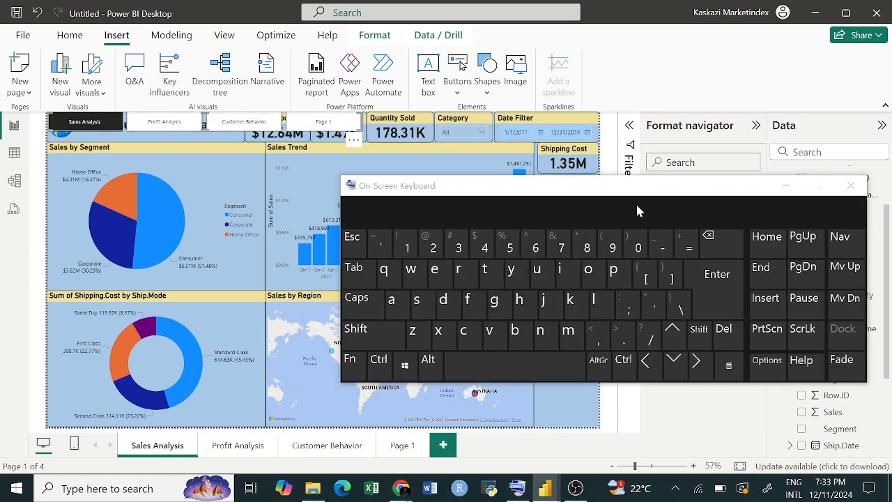
{"action": "left_click_drag", "start_coordinate": [635, 196], "coordinate": [891, 23]}
{"action": "left_click", "coordinate": [643, 197]}
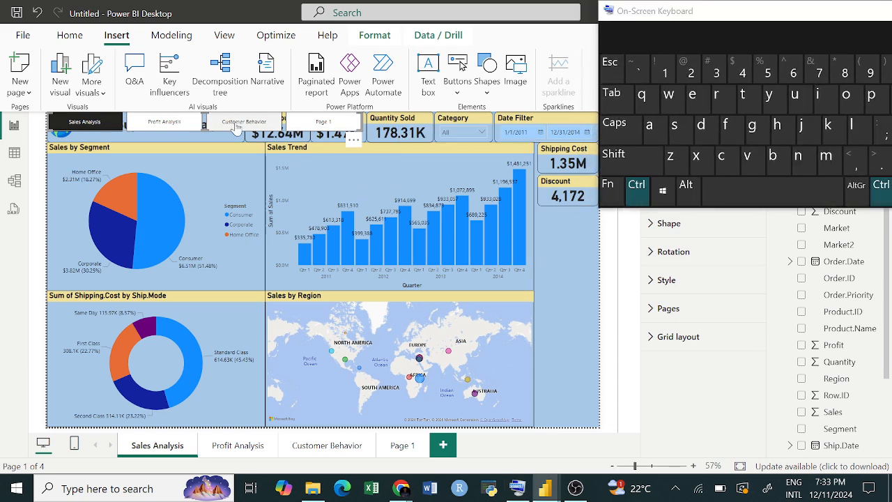
{"action": "left_click", "coordinate": [236, 127], "text": "ctrl"}
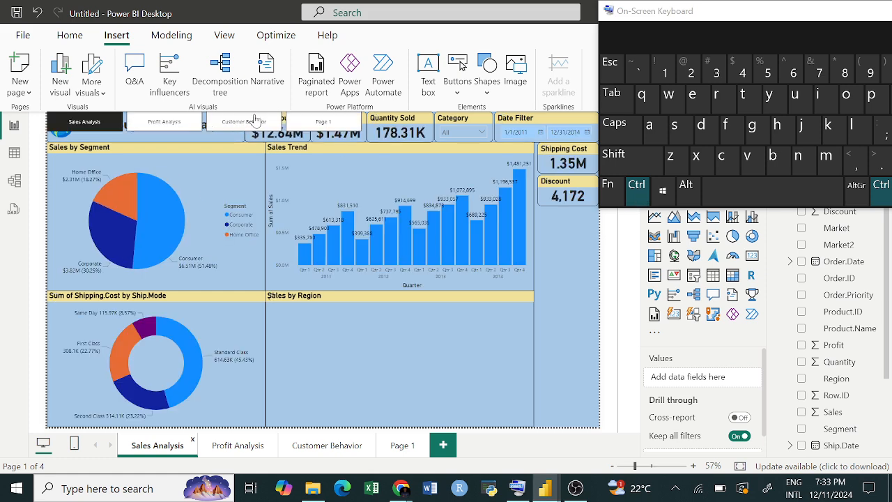
{"action": "left_click", "coordinate": [323, 125], "text": "ctrl"}
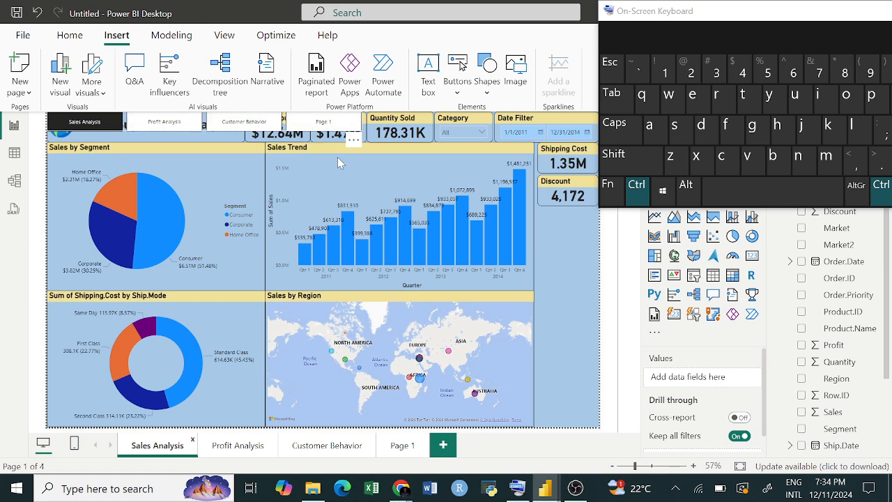
{"action": "left_click", "coordinate": [359, 129], "text": "ctrl"}
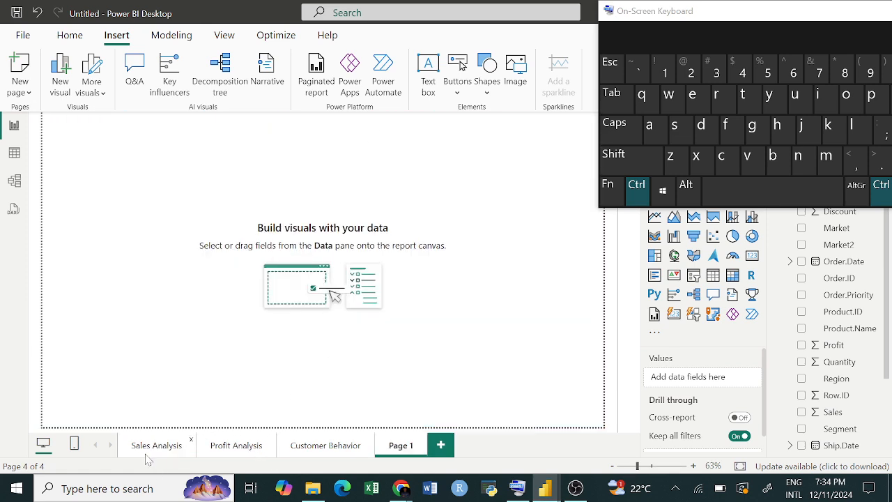
- Copy the page navigator from the Sales Analysis page and paste it onto the Profit Analysis page
{"action": "left_click", "coordinate": [645, 196]}
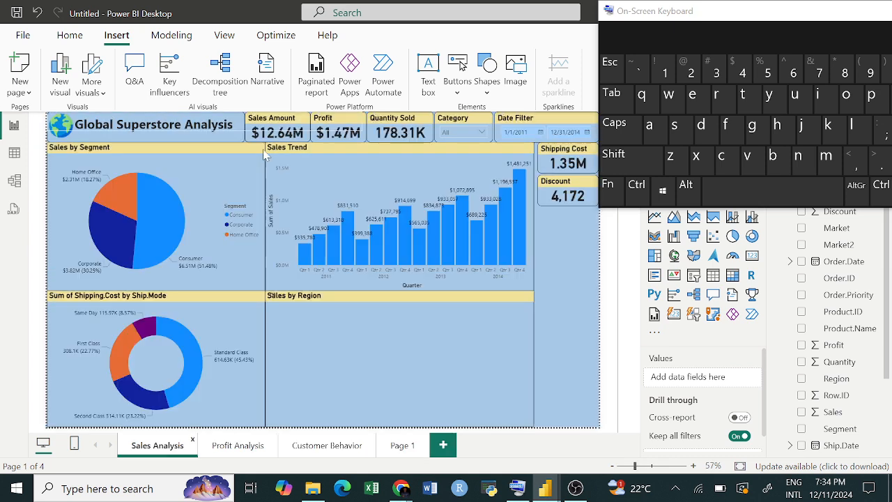
{"action": "left_click", "coordinate": [344, 131]}
{"action": "left_click", "coordinate": [638, 185]}
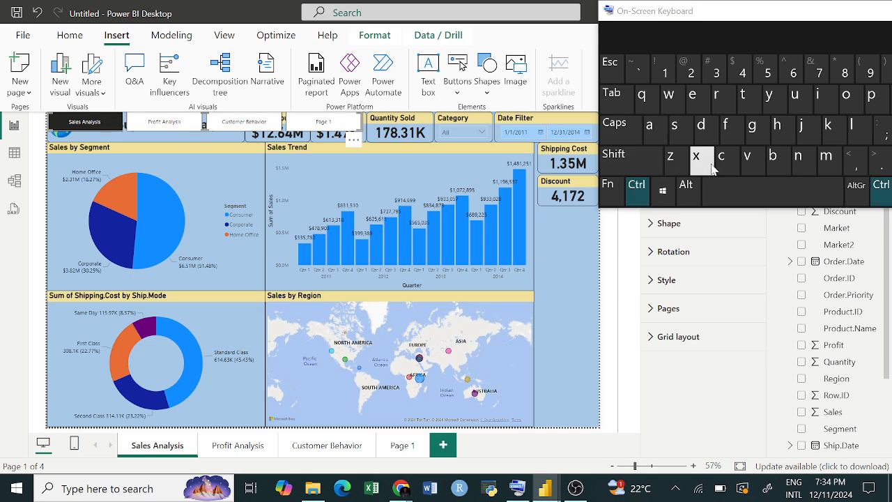
{"action": "left_click", "coordinate": [695, 157]}
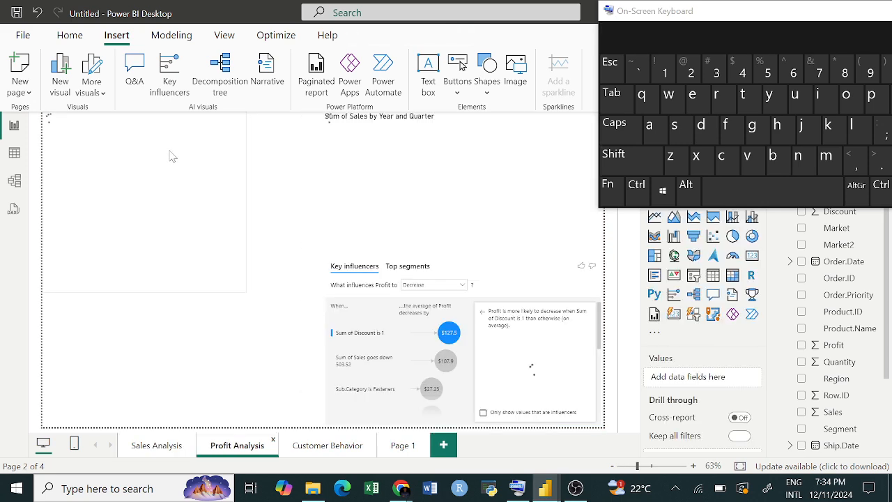
{"action": "left_click", "coordinate": [647, 188]}
{"action": "left_click", "coordinate": [747, 155]}
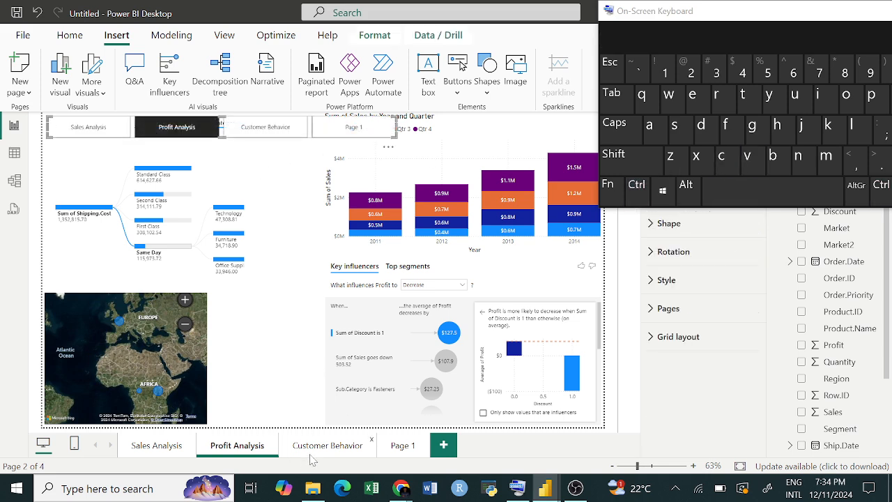
- Paste the copied page navigator onto the Customer Behavior page and Page 1
{"action": "left_click", "coordinate": [319, 450]}
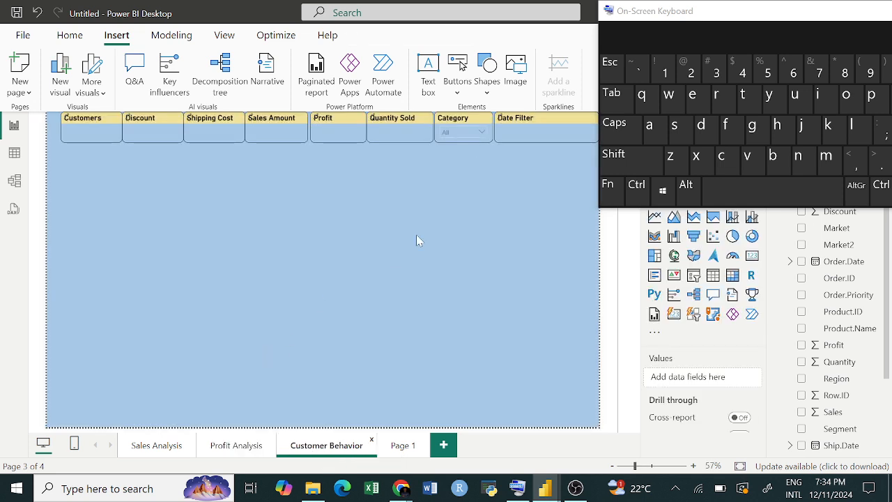
{"action": "left_click", "coordinate": [637, 184]}
{"action": "left_click", "coordinate": [747, 155]}
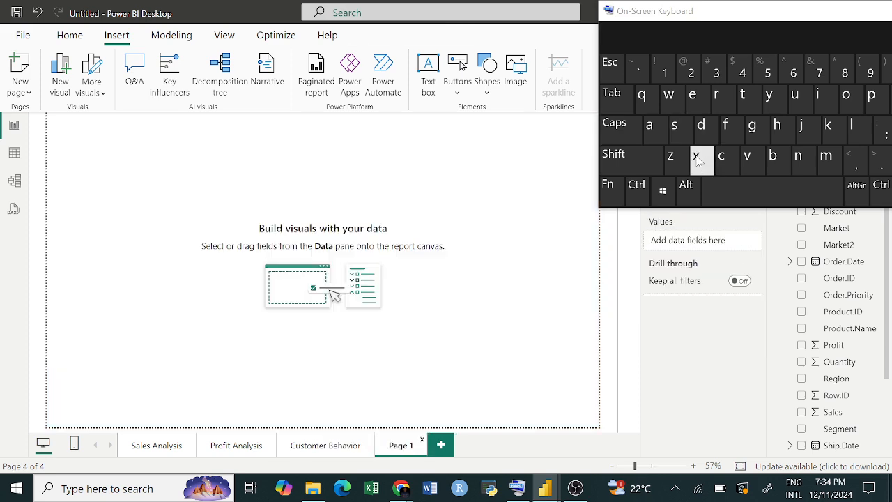
{"action": "left_click", "coordinate": [636, 185]}
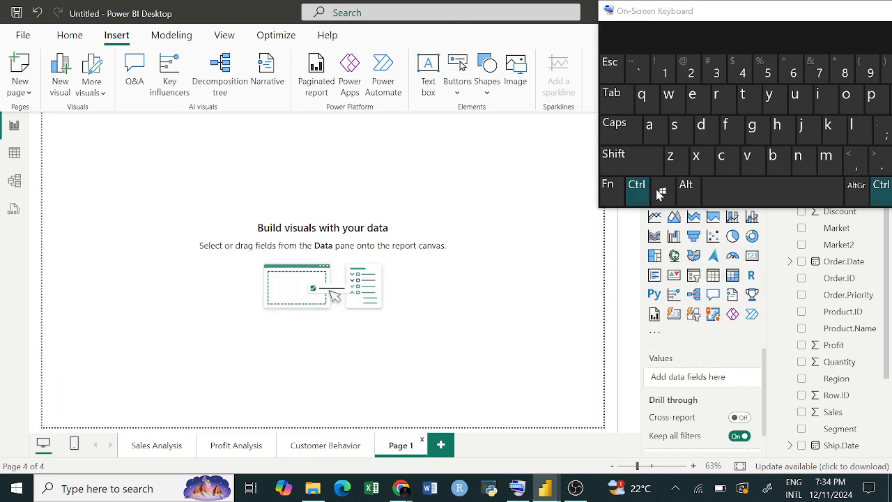
{"action": "left_click", "coordinate": [747, 155]}
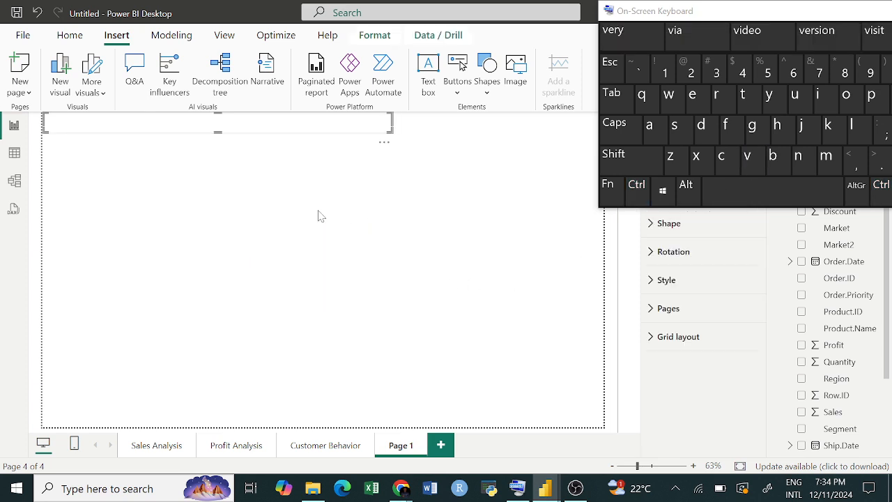
{"action": "left_click", "coordinate": [293, 292]}
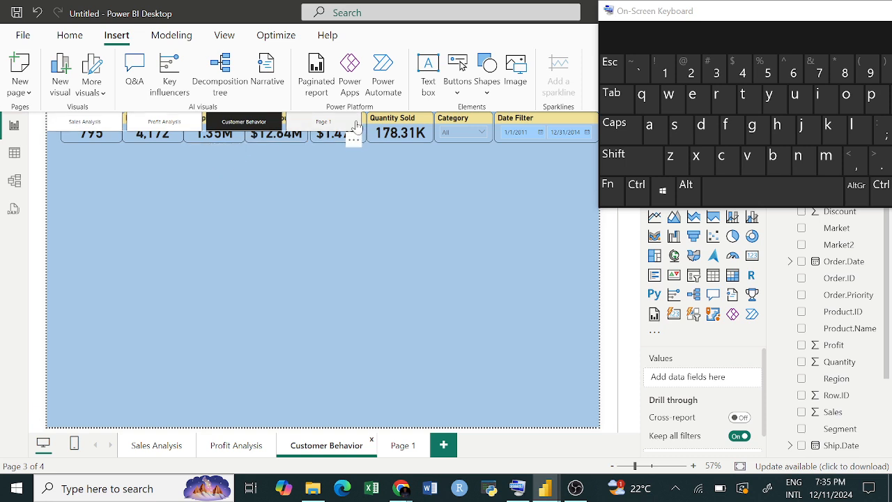
- Move the Customer Behavior page's navigator below the row of cards, minimize the on-screen keyboard and return to Sales Analysis
{"action": "left_click_drag", "start_coordinate": [352, 131], "coordinate": [269, 212]}
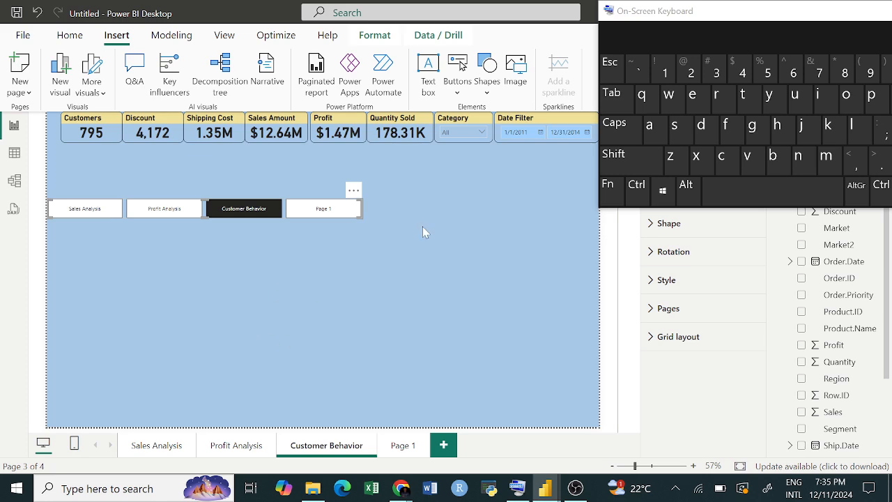
{"action": "left_click_drag", "start_coordinate": [824, 12], "coordinate": [626, 120]}
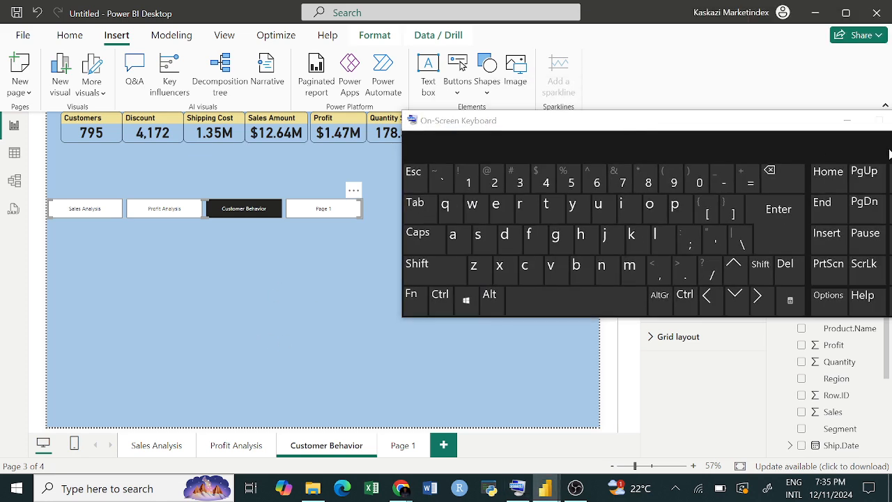
{"action": "left_click", "coordinate": [847, 123]}
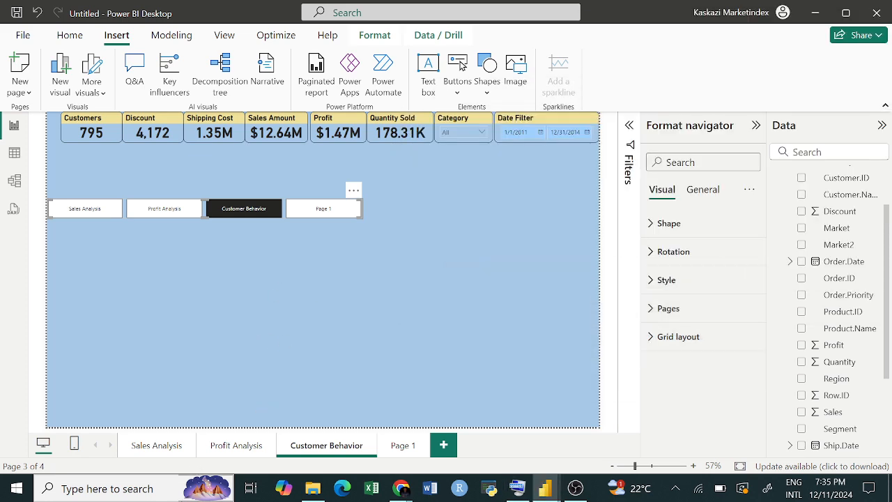
{"action": "left_click", "coordinate": [149, 446]}
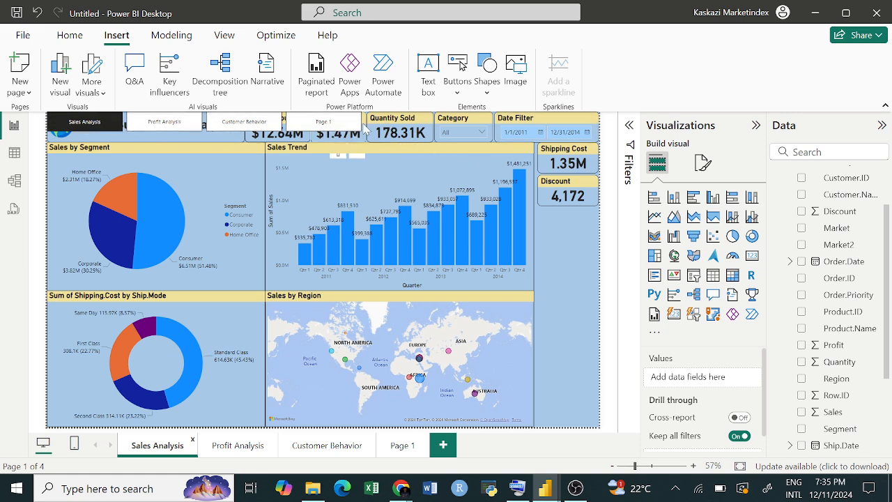
- Set the shape of the Sales Analysis page's navigator buttons to Chevron arrow
{"action": "left_click", "coordinate": [354, 123]}
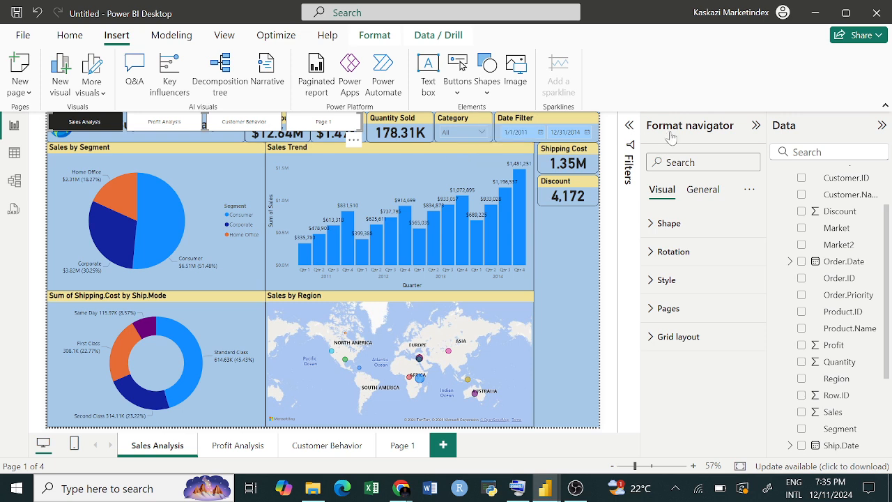
{"action": "left_click", "coordinate": [705, 192]}
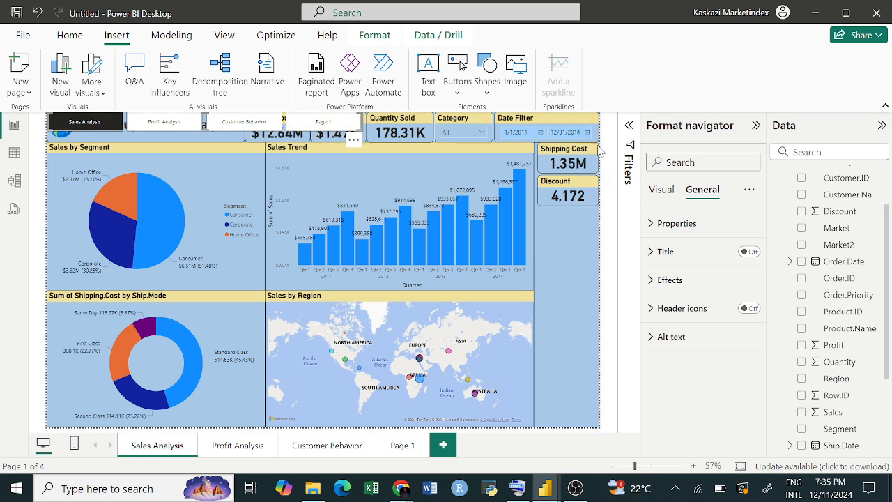
{"action": "left_click", "coordinate": [662, 191]}
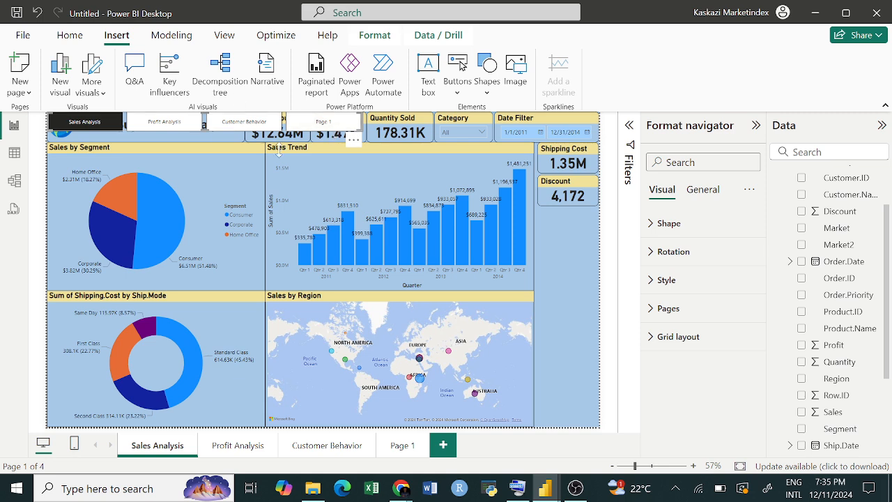
{"action": "left_click", "coordinate": [669, 223]}
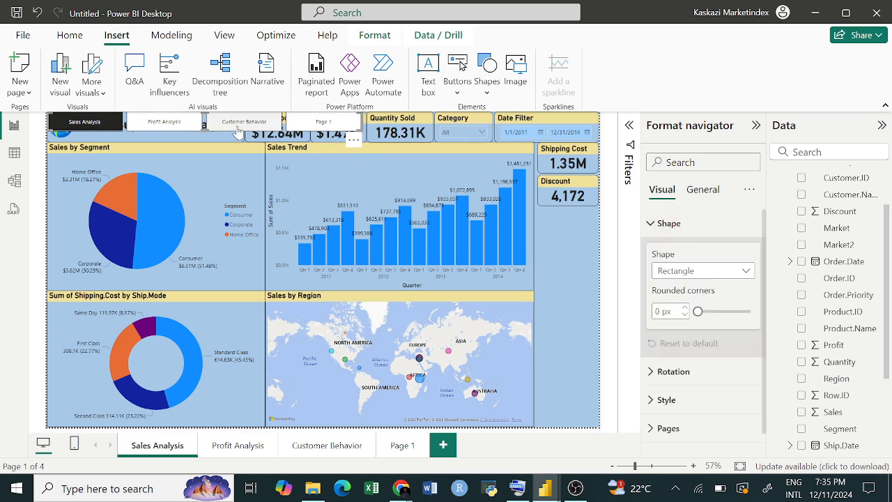
{"action": "left_click", "coordinate": [720, 274]}
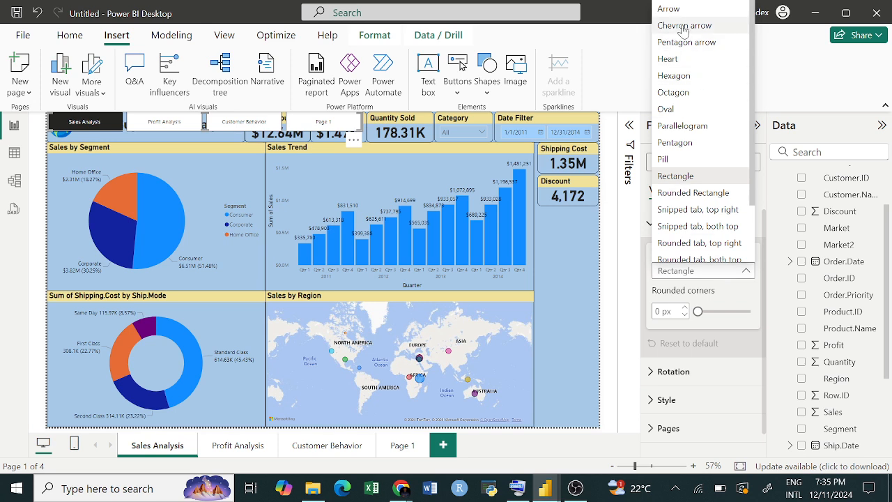
{"action": "left_click", "coordinate": [736, 27]}
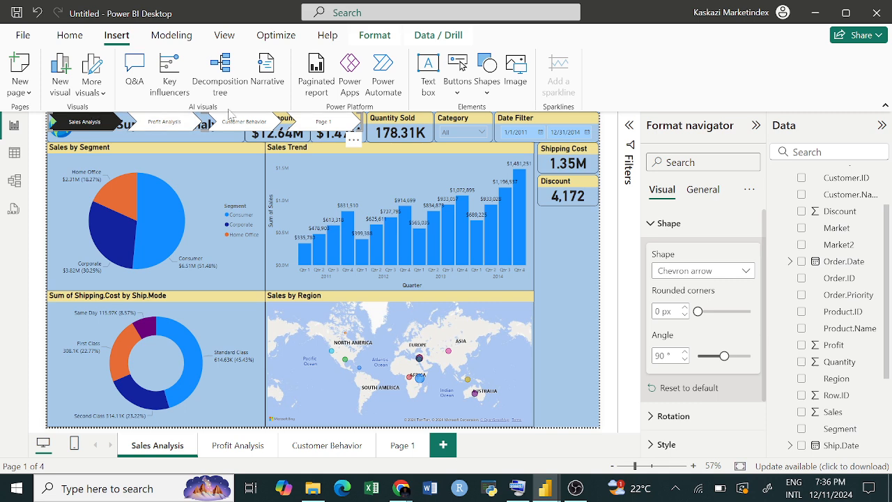
- Try the Pentagon arrow, Heart and Hexagon shapes on the page navigator
{"action": "left_click", "coordinate": [692, 273]}
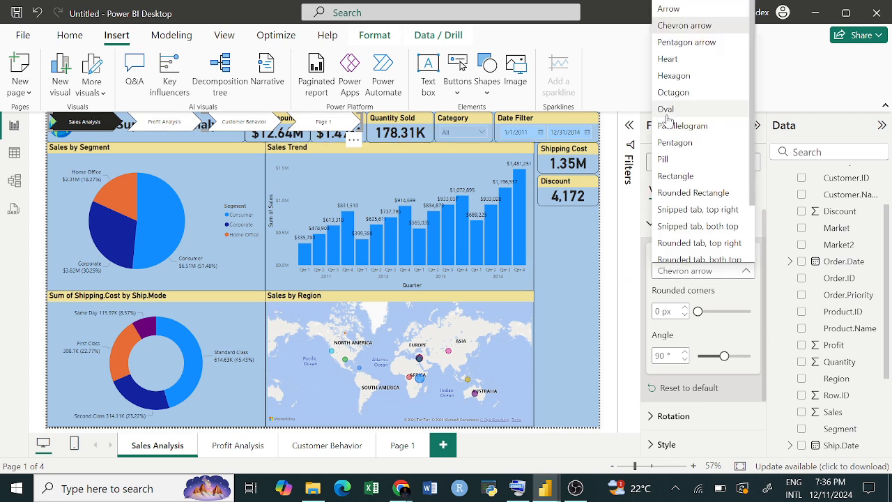
{"action": "left_click", "coordinate": [691, 42]}
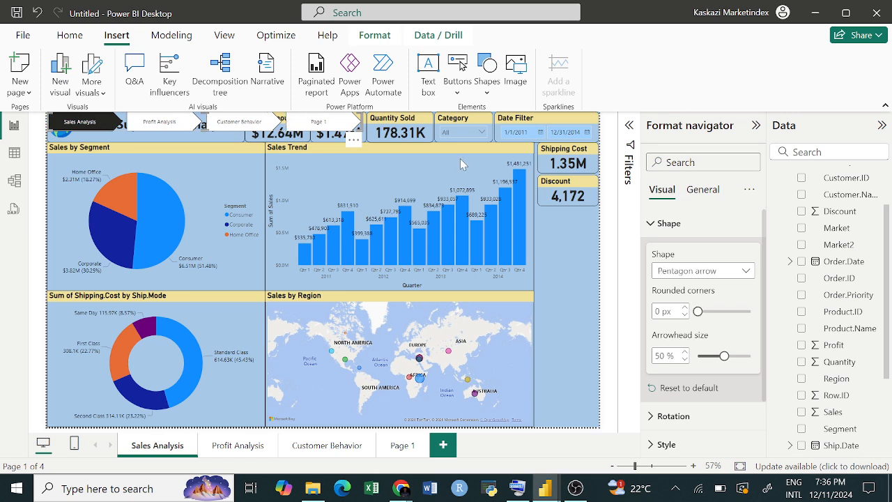
{"action": "left_click", "coordinate": [722, 273]}
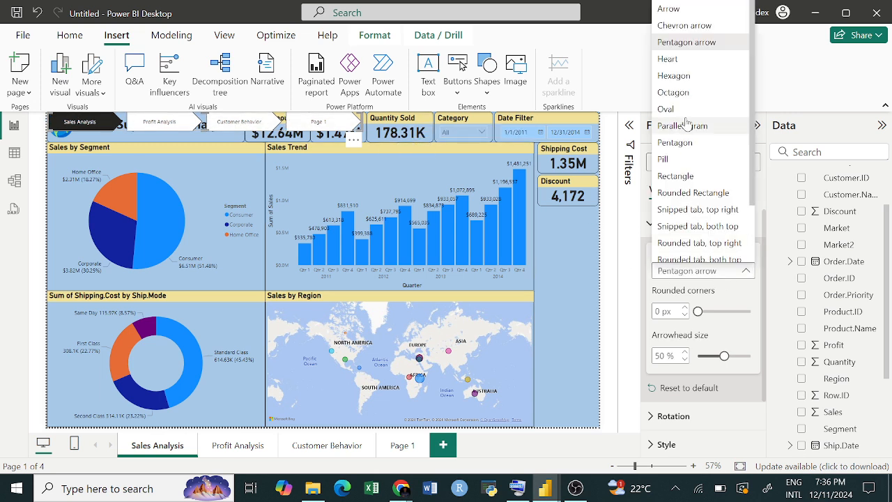
{"action": "left_click", "coordinate": [687, 65]}
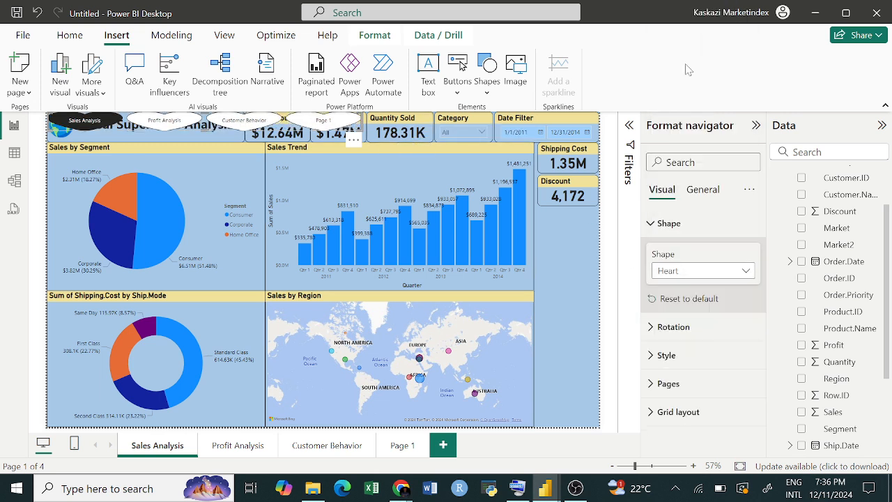
{"action": "left_click", "coordinate": [711, 273]}
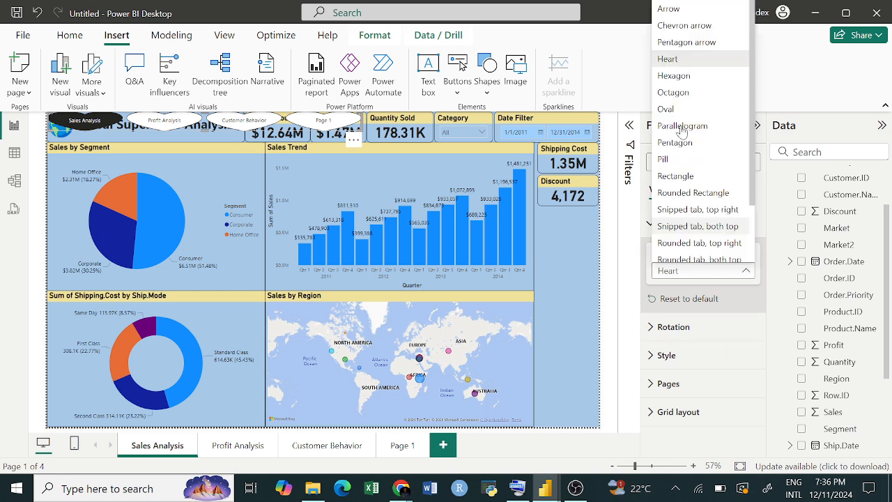
{"action": "left_click", "coordinate": [685, 80]}
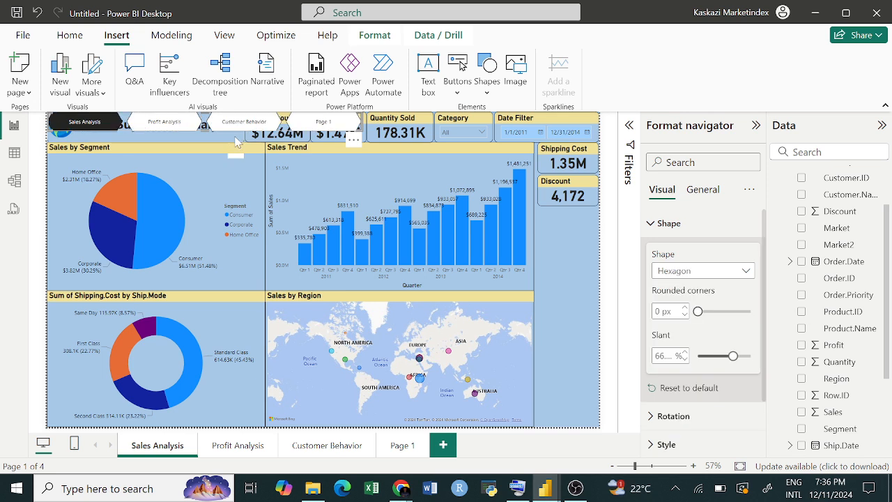
- Try the Octagon, Oval and Parallelogram shapes on the page navigator
{"action": "left_click", "coordinate": [714, 274]}
{"action": "left_click", "coordinate": [679, 106]}
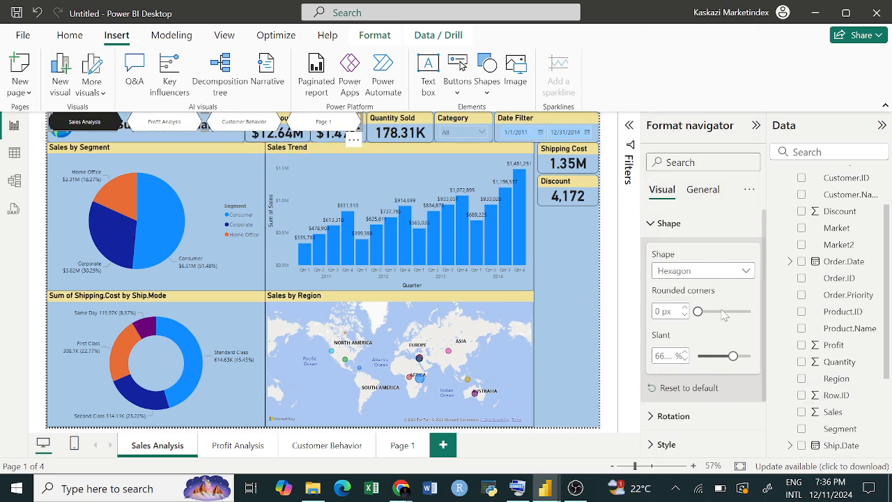
{"action": "left_click", "coordinate": [706, 273]}
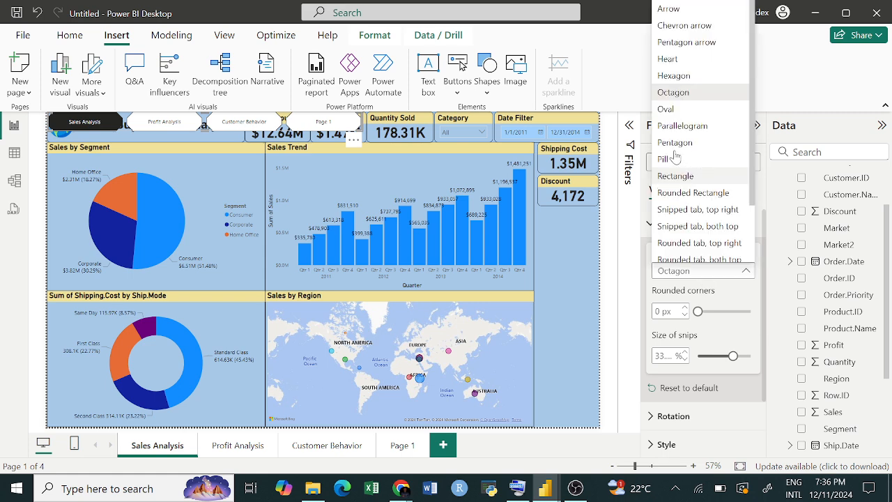
{"action": "left_click", "coordinate": [679, 112]}
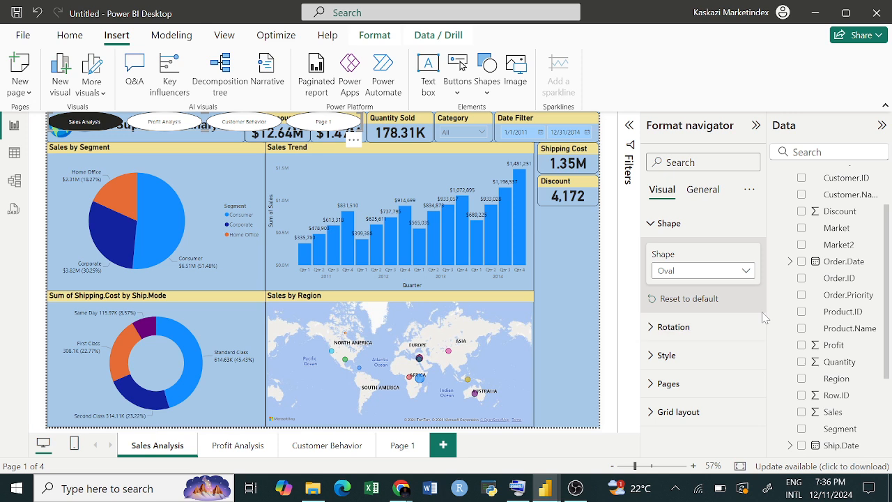
{"action": "left_click", "coordinate": [707, 274]}
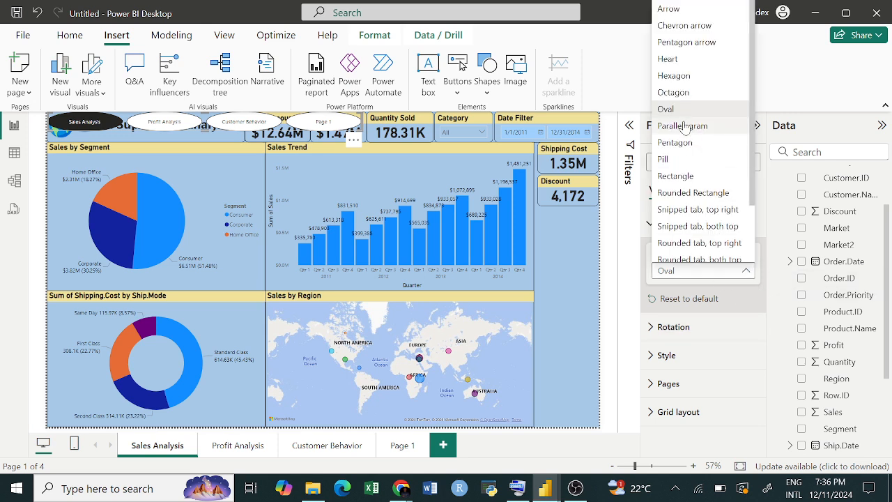
{"action": "left_click", "coordinate": [682, 127]}
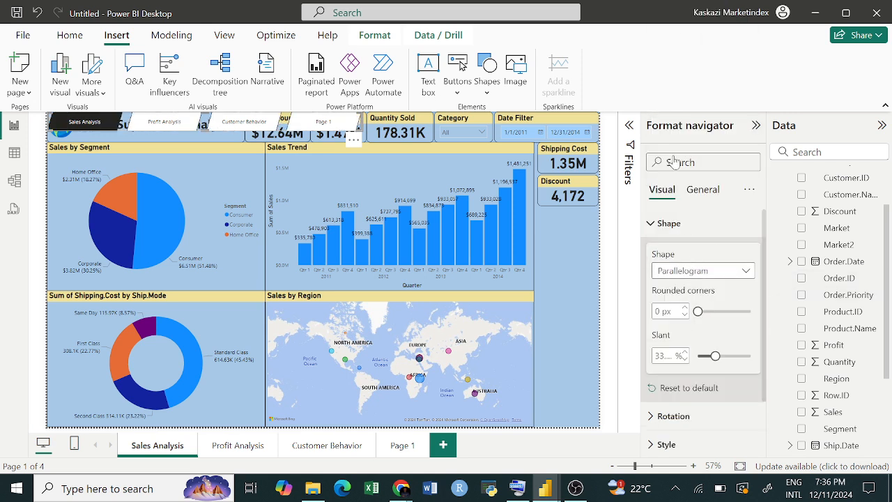
- Try the Pill and Rounded Rectangle shapes on the page navigator
{"action": "left_click", "coordinate": [697, 271]}
{"action": "left_click", "coordinate": [669, 159]}
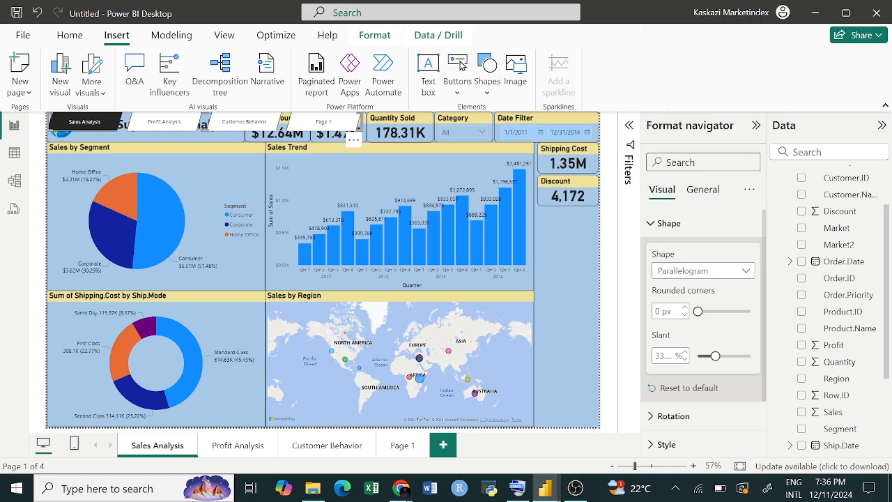
{"action": "left_click", "coordinate": [703, 271]}
{"action": "left_click", "coordinate": [697, 193]}
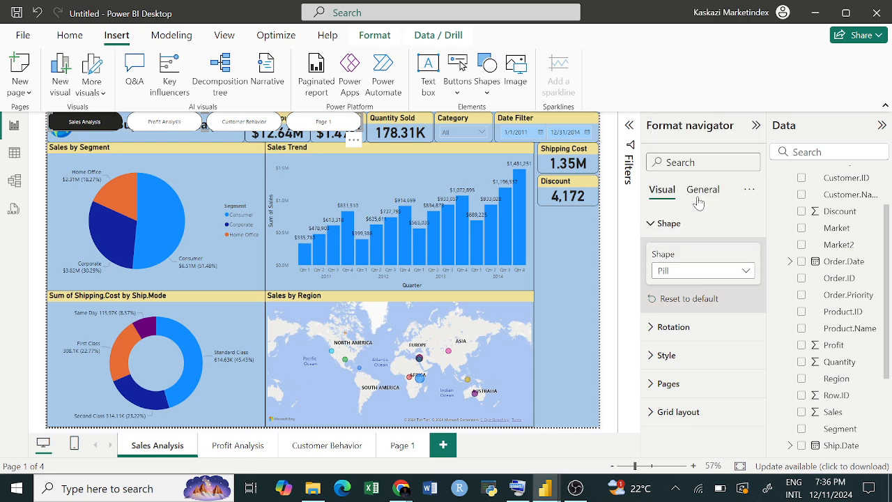
{"action": "left_click", "coordinate": [718, 276]}
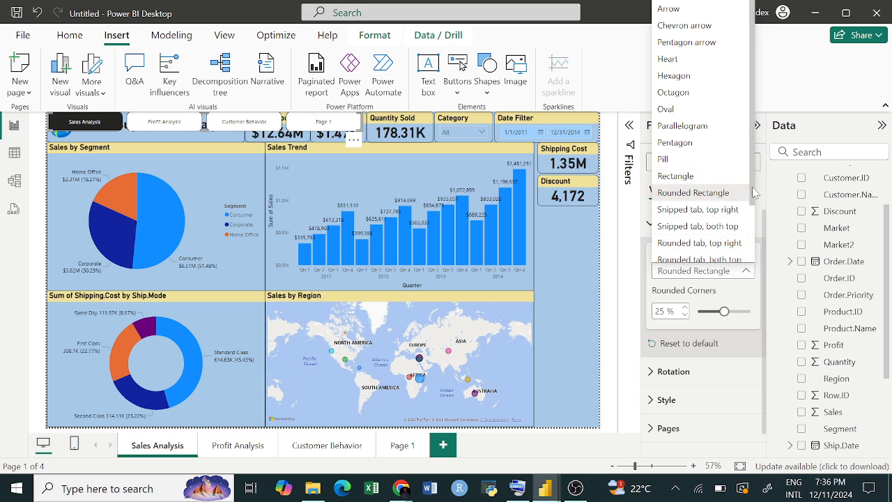
{"action": "scroll", "coordinate": [753, 189], "scroll_direction": "down", "scroll_amount": 2}
{"action": "key", "text": "Escape"}
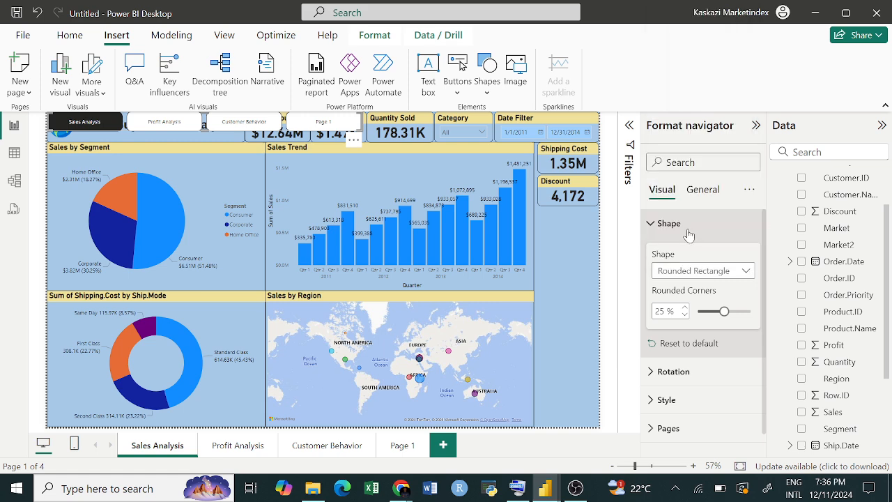
- Try the Trapezoid and Isosceles Triangle shapes on the page navigator
{"action": "left_click", "coordinate": [704, 274]}
{"action": "scroll", "coordinate": [759, 221], "scroll_direction": "down", "scroll_amount": 1}
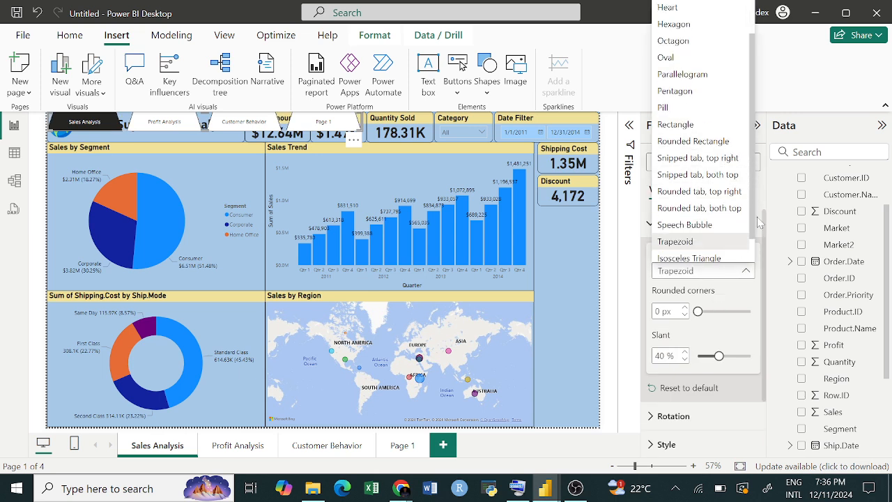
{"action": "scroll", "coordinate": [759, 222], "scroll_direction": "down", "scroll_amount": 1}
{"action": "left_click", "coordinate": [727, 237]}
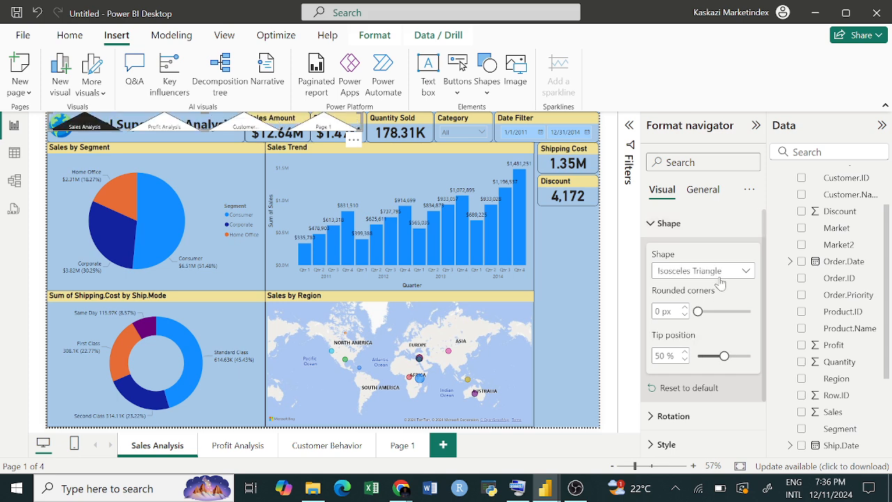
- Switch the navigator back to Chevron arrow and narrow it so it ends just before the Sales Amount card
{"action": "left_click", "coordinate": [725, 270]}
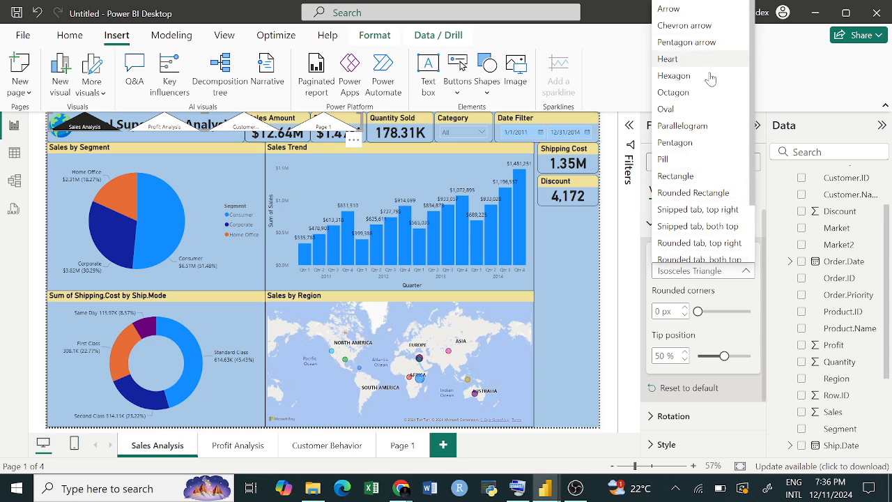
{"action": "key", "text": "Escape"}
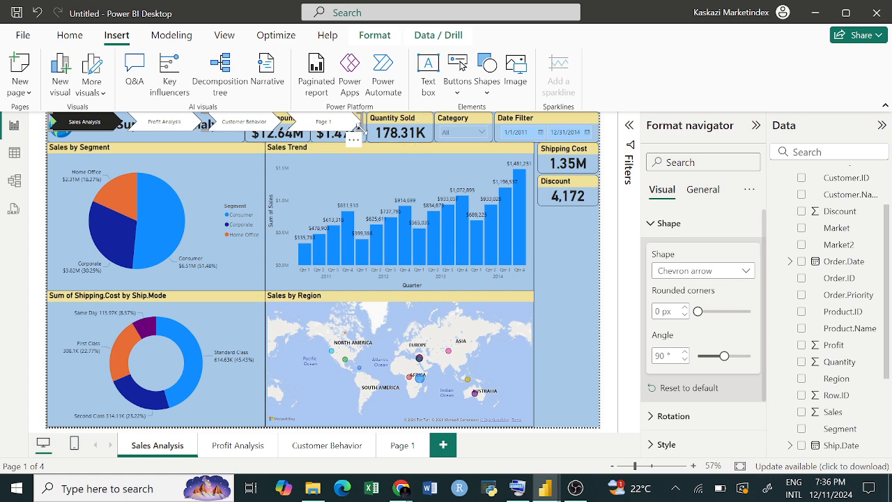
{"action": "left_click_drag", "start_coordinate": [358, 133], "coordinate": [251, 134]}
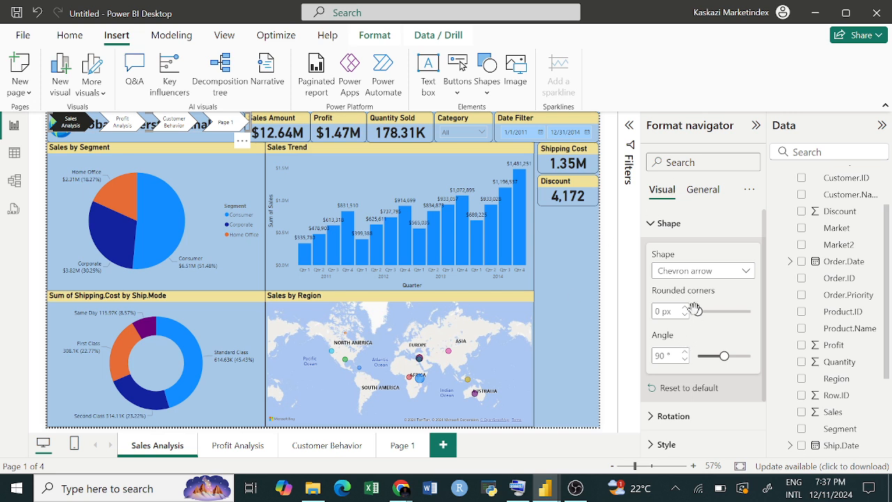
- Try rounding the chevrons' corners at 32 px and up to 80 px, and return the rounding to 0 px
{"action": "left_click_drag", "start_coordinate": [695, 309], "coordinate": [715, 310]}
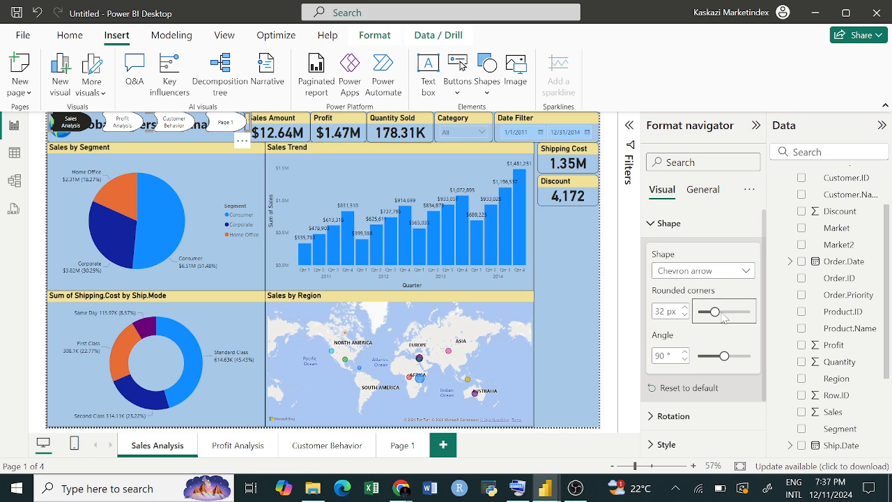
{"action": "left_click_drag", "start_coordinate": [716, 311], "coordinate": [730, 311]}
{"action": "left_click_drag", "start_coordinate": [728, 310], "coordinate": [740, 311]}
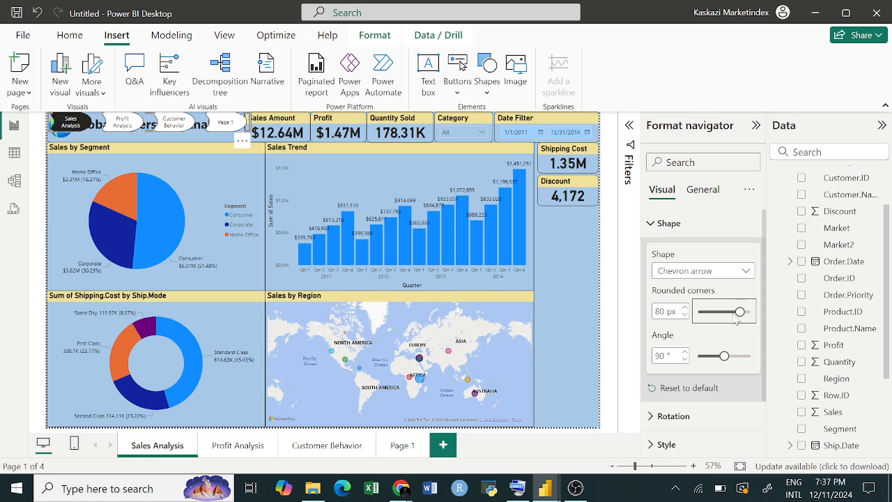
{"action": "left_click_drag", "start_coordinate": [740, 310], "coordinate": [698, 311]}
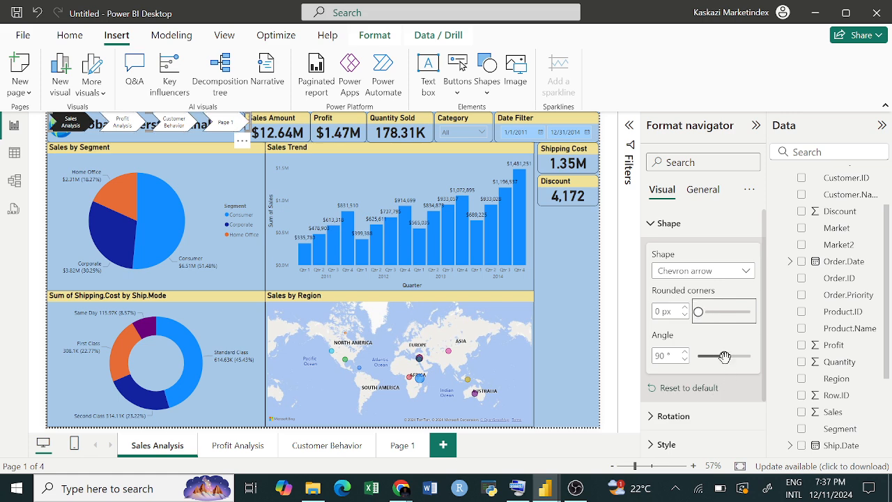
- Try a 133° chevron angle, reset the shape settings to default and choose Chevron arrow again
{"action": "mouse_move", "coordinate": [725, 357]}
{"action": "left_mouse_down"}
{"action": "mouse_move", "coordinate": [701, 356]}
{"action": "mouse_move", "coordinate": [736, 359]}
{"action": "left_mouse_up"}
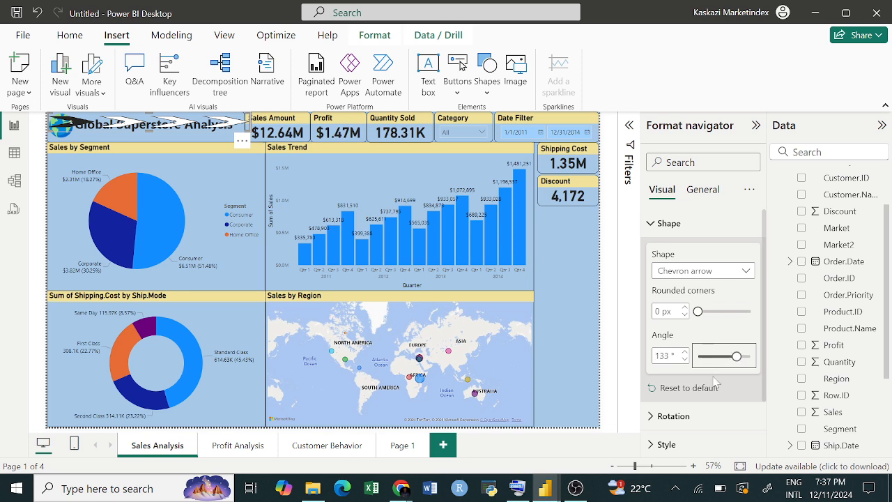
{"action": "left_click", "coordinate": [690, 387]}
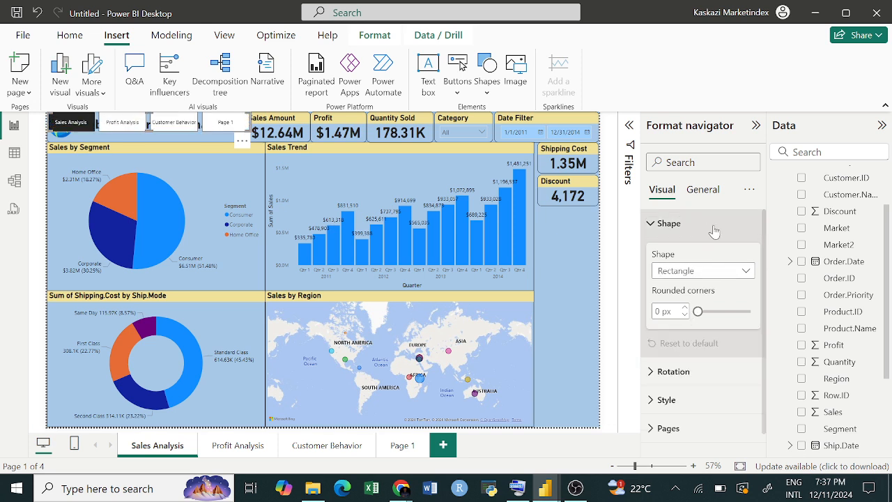
{"action": "left_click", "coordinate": [714, 273]}
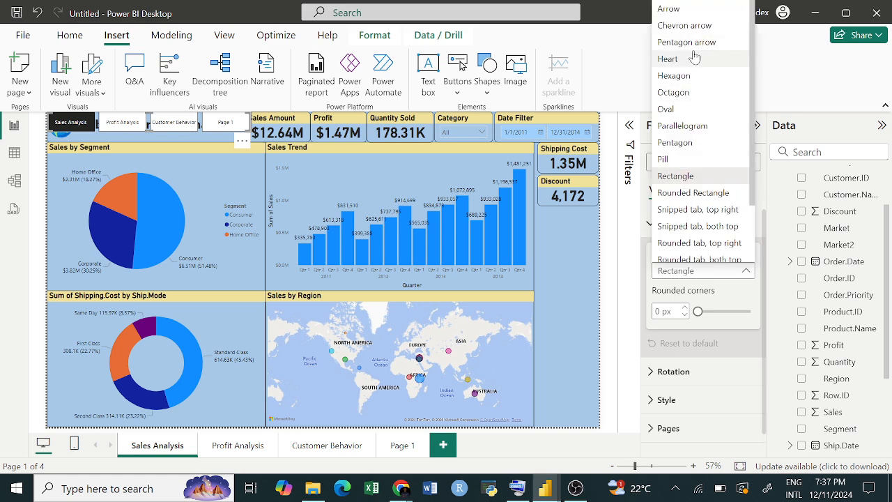
{"action": "key", "text": "Escape"}
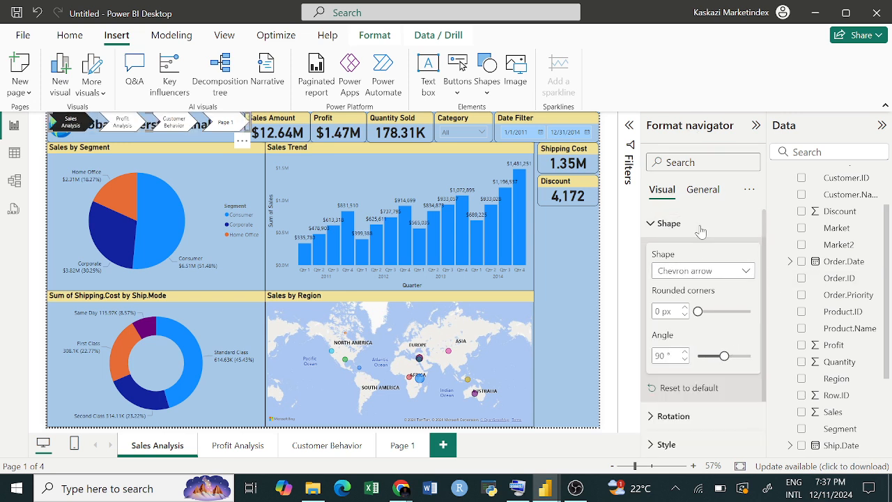
- Switch the page navigator's text off and back on in its style settings
{"action": "left_click", "coordinate": [658, 222]}
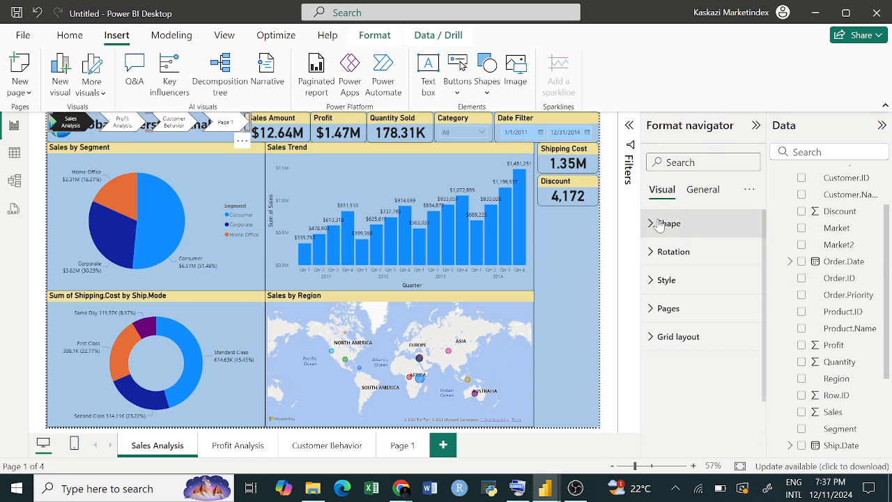
{"action": "left_click", "coordinate": [681, 285]}
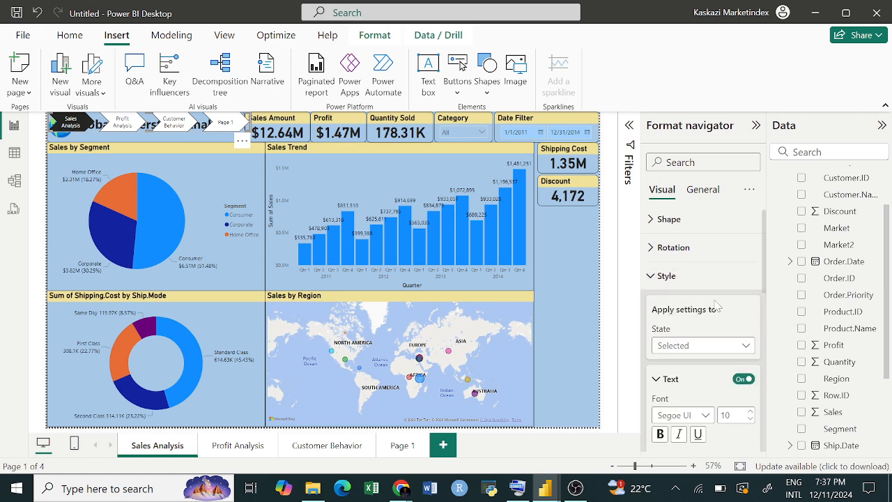
{"action": "scroll", "coordinate": [714, 304], "scroll_direction": "down", "scroll_amount": 2}
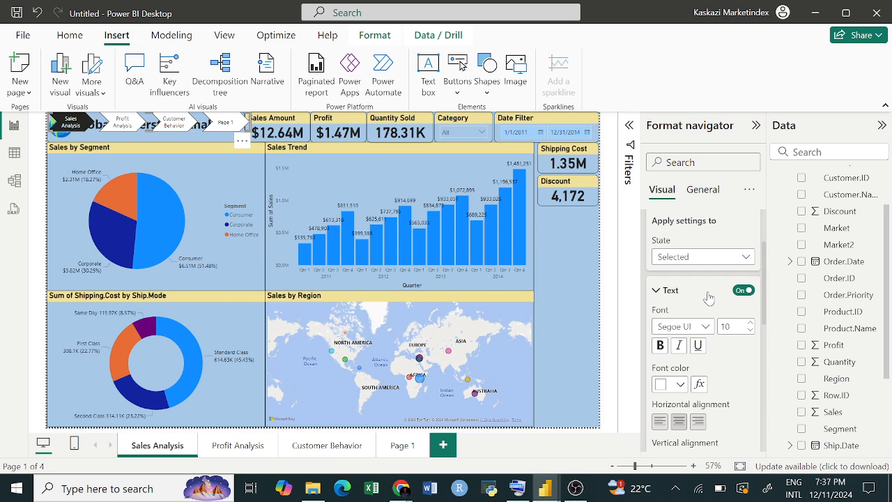
{"action": "left_click", "coordinate": [743, 290]}
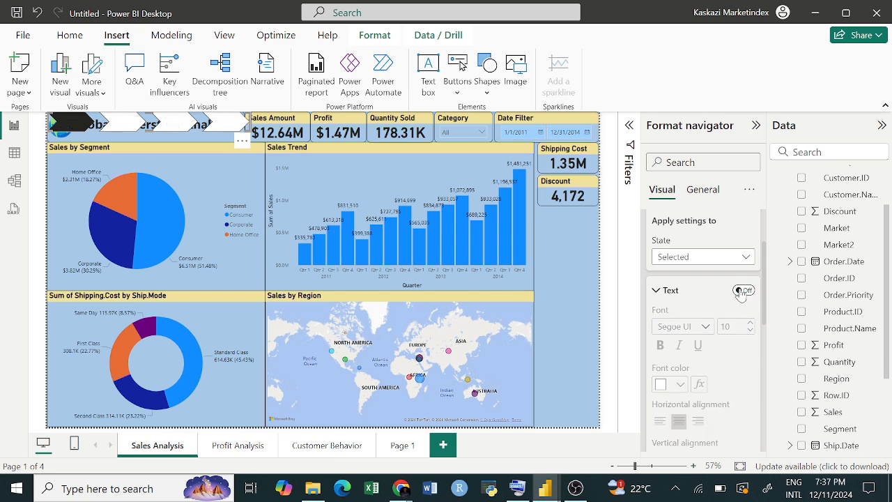
{"action": "left_click", "coordinate": [743, 290]}
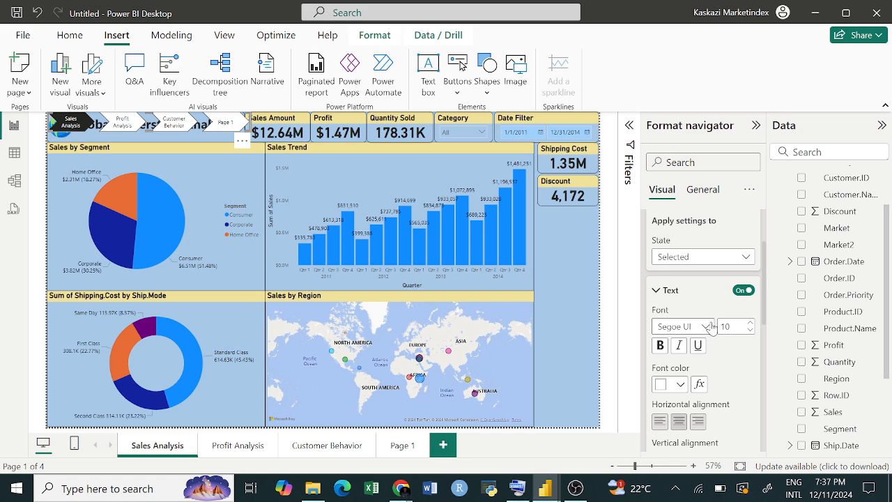
- Turn on the page navigator's glow effect and move the navigator over the upper edge of the Sales by Region map
{"action": "scroll", "coordinate": [697, 300], "scroll_direction": "down", "scroll_amount": 2}
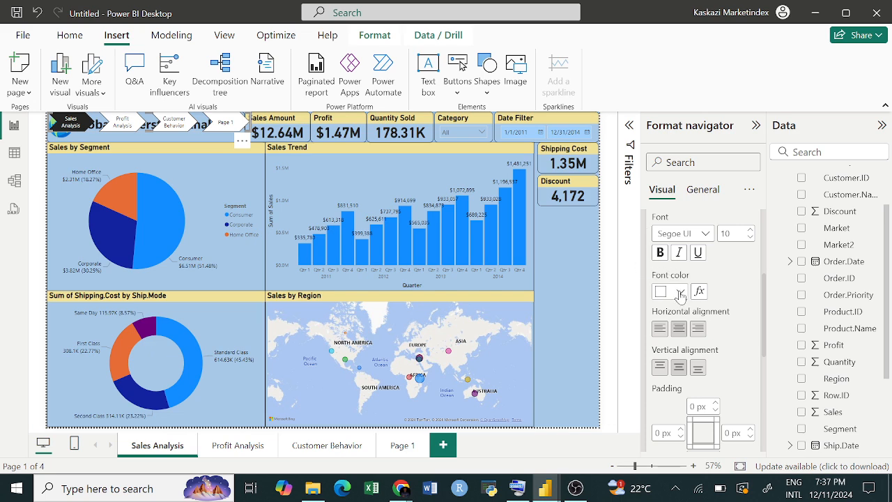
{"action": "scroll", "coordinate": [687, 300], "scroll_direction": "down", "scroll_amount": 4}
{"action": "scroll", "coordinate": [690, 307], "scroll_direction": "up", "scroll_amount": 5}
{"action": "scroll", "coordinate": [690, 307], "scroll_direction": "down", "scroll_amount": 5}
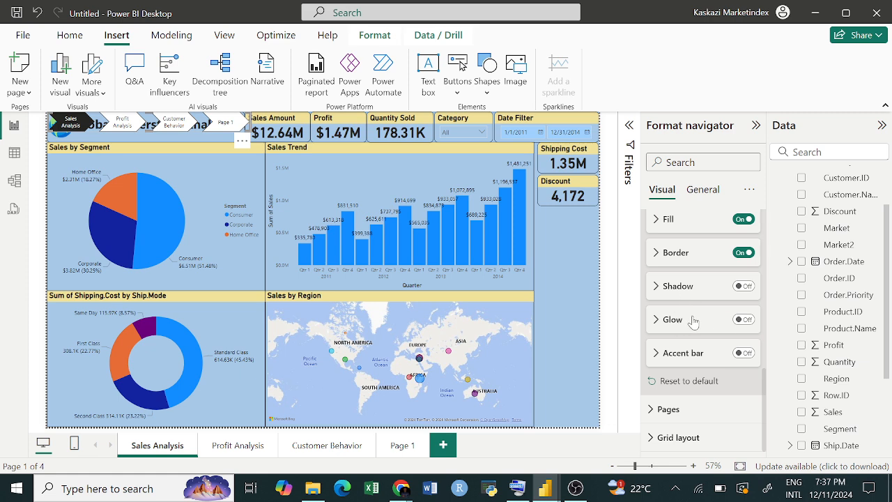
{"action": "left_click", "coordinate": [693, 321]}
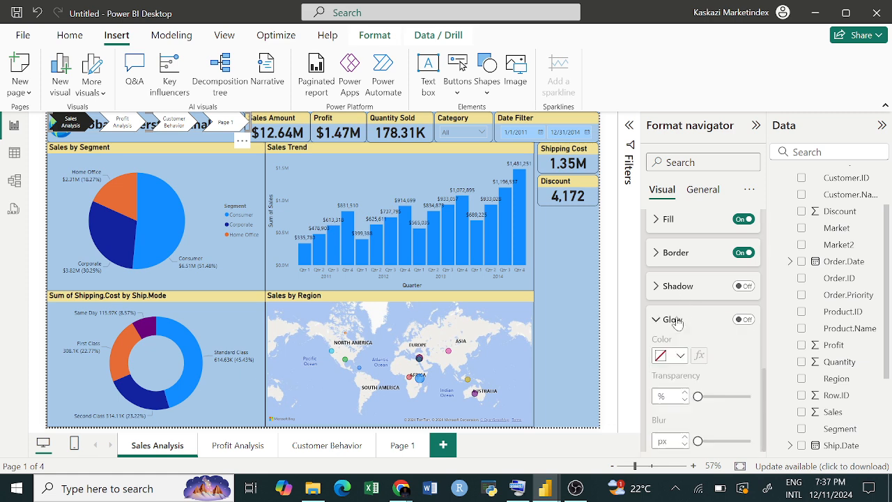
{"action": "left_click", "coordinate": [742, 320]}
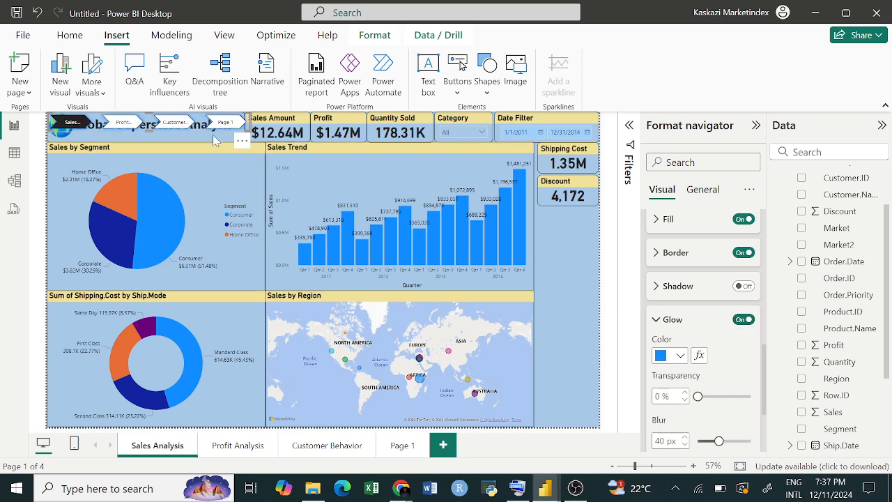
{"action": "left_click_drag", "start_coordinate": [222, 136], "coordinate": [574, 307]}
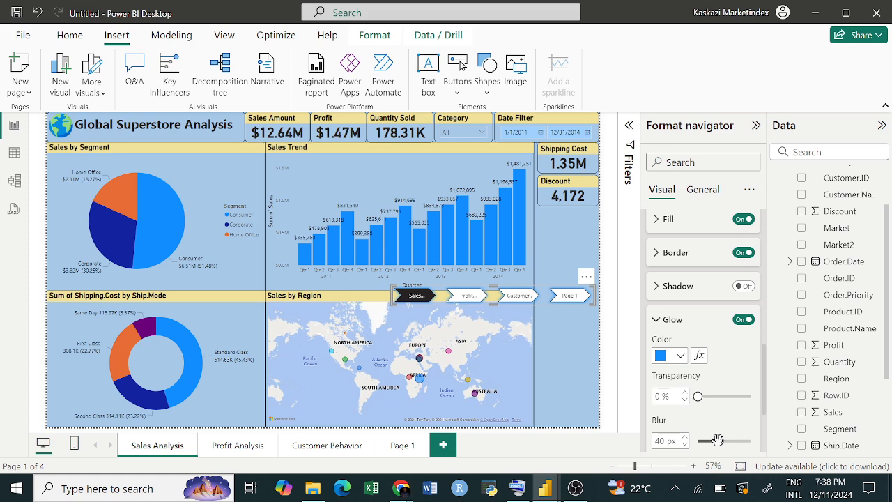
- Try a glow blur of 0 px, return it to 40 px, and narrow the page navigator slightly
{"action": "left_click_drag", "start_coordinate": [717, 440], "coordinate": [697, 439]}
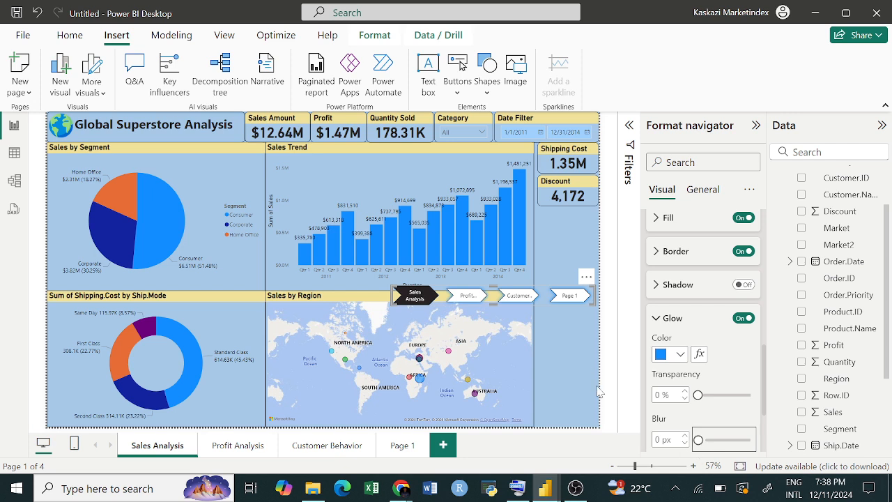
{"action": "left_click_drag", "start_coordinate": [699, 438], "coordinate": [715, 440]}
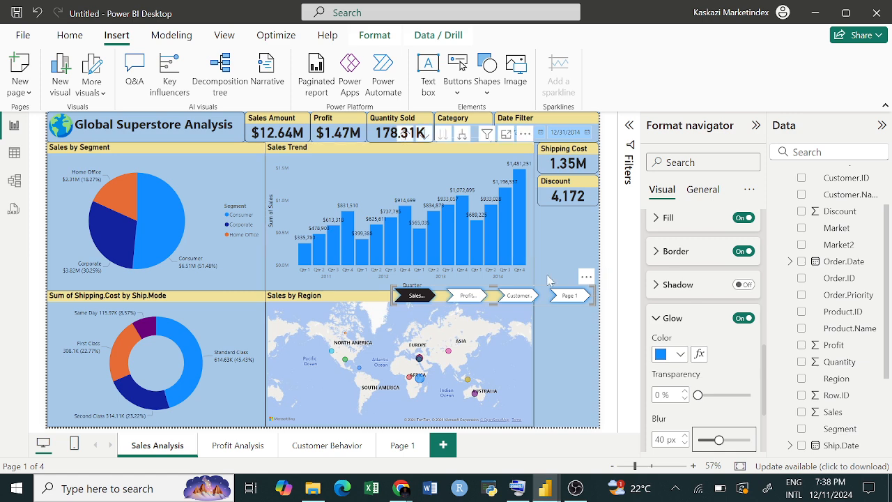
{"action": "mouse_move", "coordinate": [590, 306]}
{"action": "left_mouse_down"}
{"action": "mouse_move", "coordinate": [596, 331]}
{"action": "mouse_move", "coordinate": [596, 306]}
{"action": "left_mouse_up"}
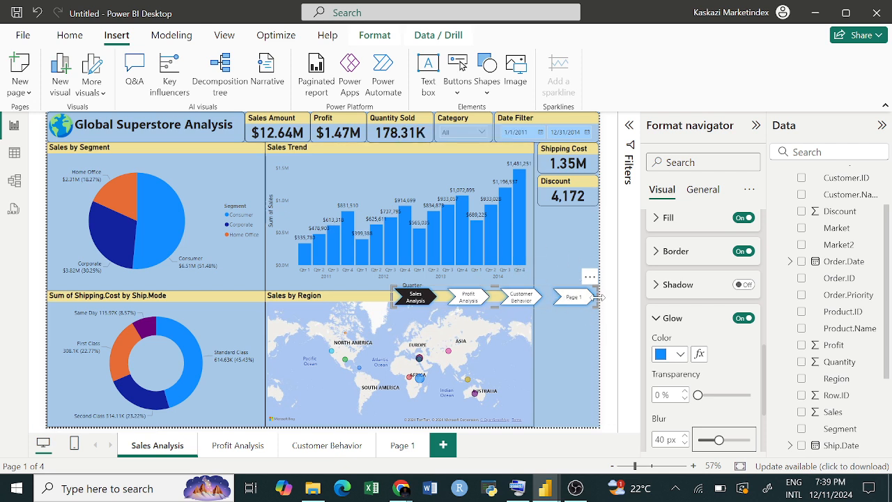
{"action": "left_click_drag", "start_coordinate": [598, 297], "coordinate": [578, 297]}
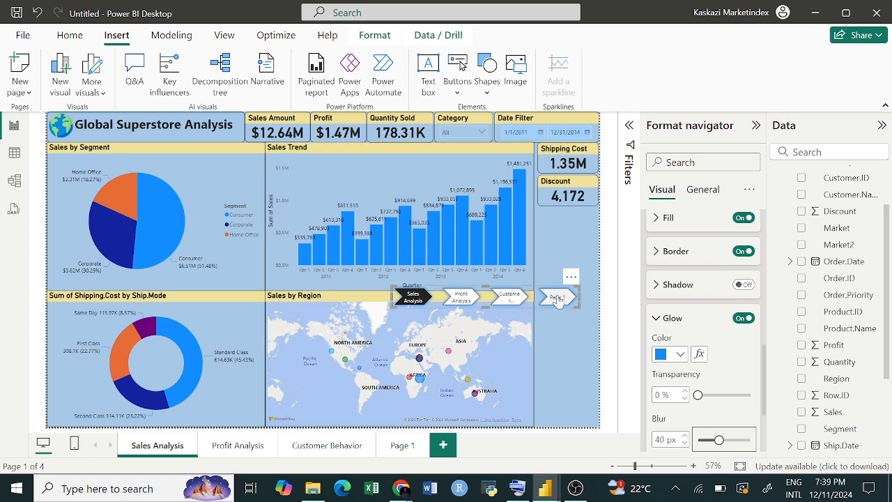
- Set the navigator's glow color to a near-black shade, and switch the glow off and back on to compare
{"action": "left_click", "coordinate": [666, 357]}
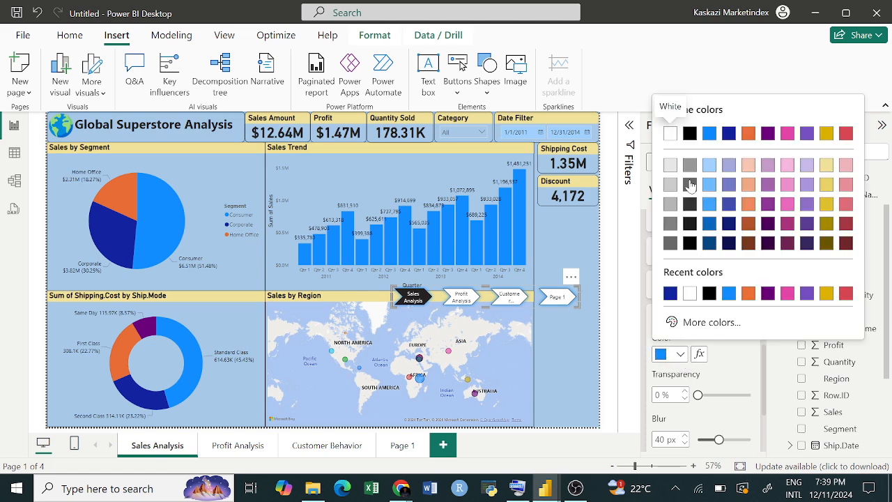
{"action": "left_click", "coordinate": [690, 223]}
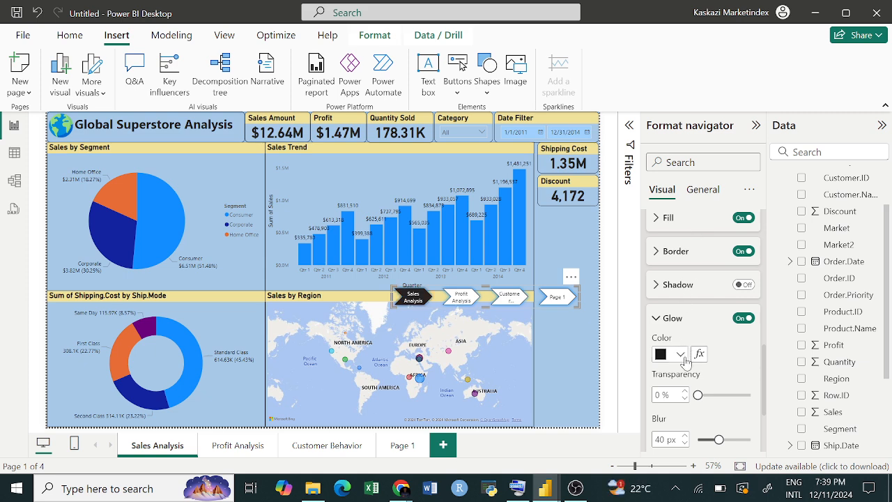
{"action": "scroll", "coordinate": [686, 355], "scroll_direction": "down", "scroll_amount": 4}
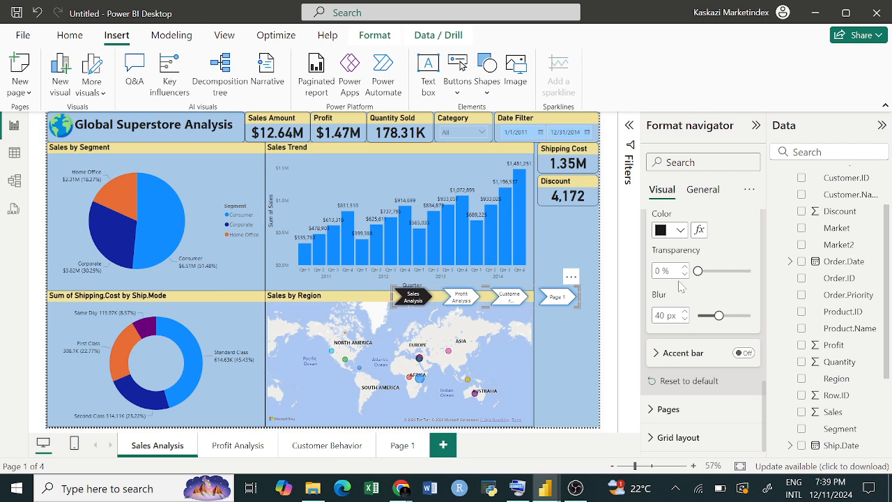
{"action": "scroll", "coordinate": [678, 286], "scroll_direction": "up", "scroll_amount": 2}
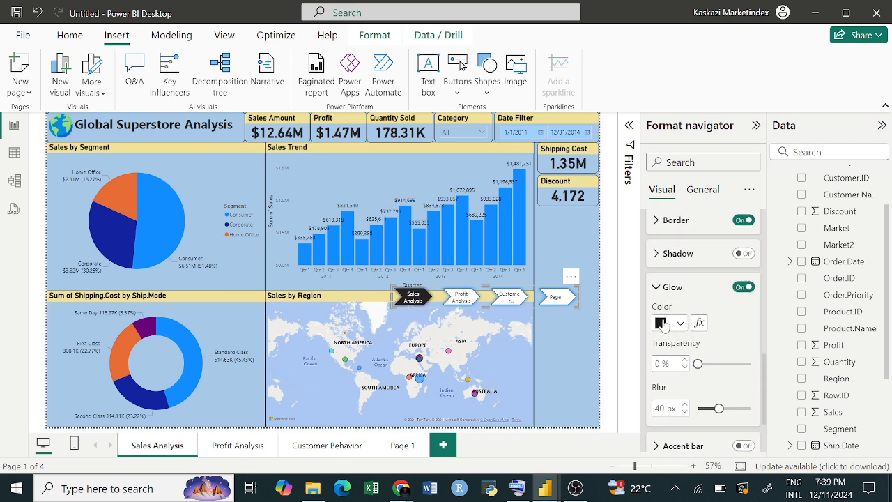
{"action": "left_click", "coordinate": [743, 286]}
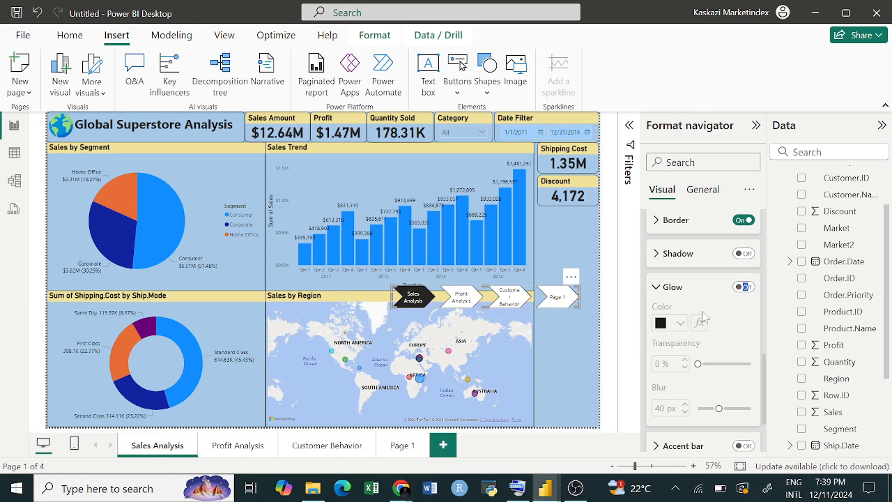
{"action": "left_click", "coordinate": [743, 287]}
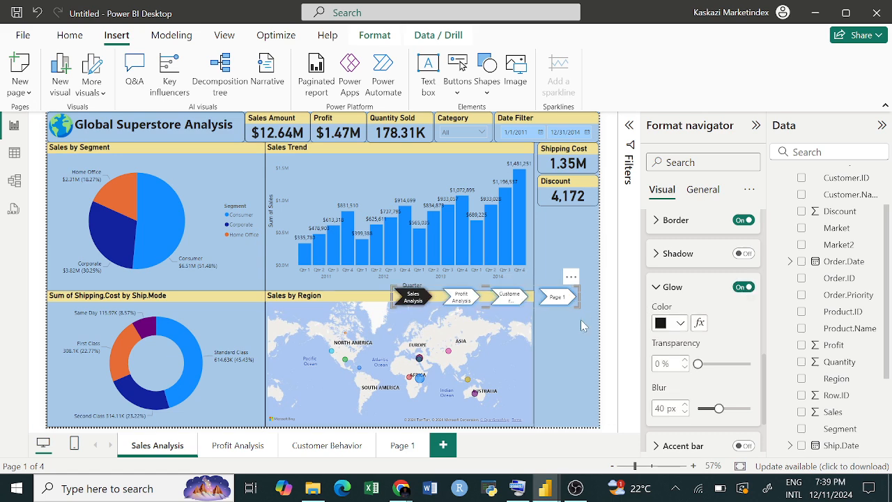
{"action": "left_click", "coordinate": [577, 337]}
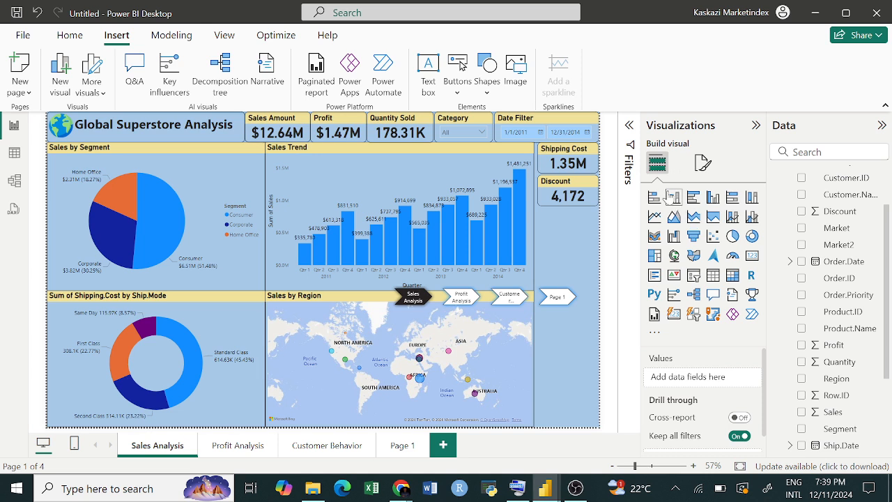
{"action": "left_click", "coordinate": [703, 162]}
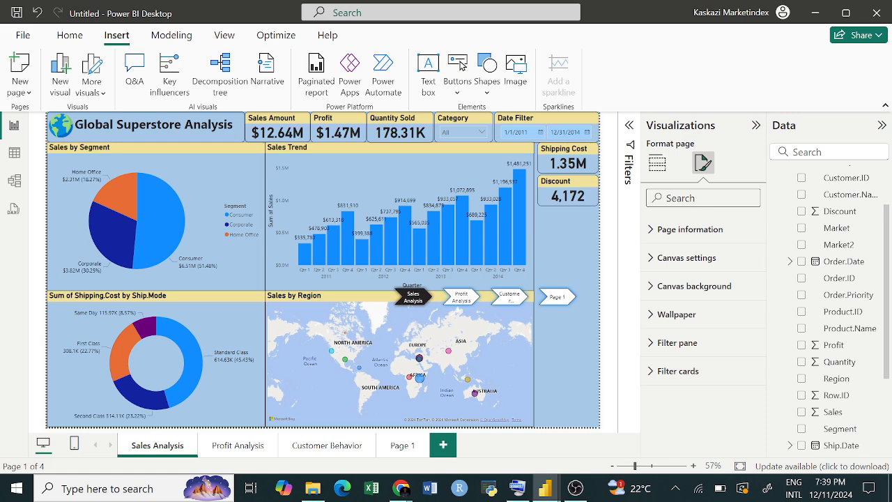
{"action": "left_click", "coordinate": [705, 290]}
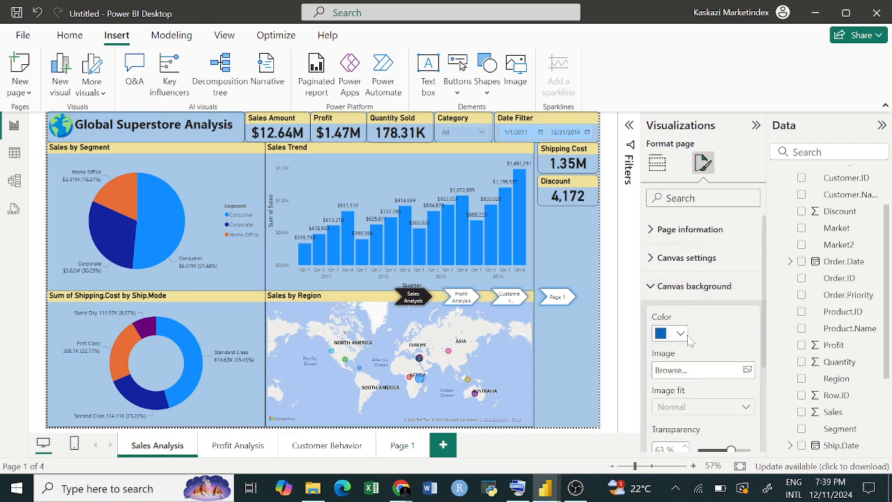
{"action": "left_click", "coordinate": [682, 335]}
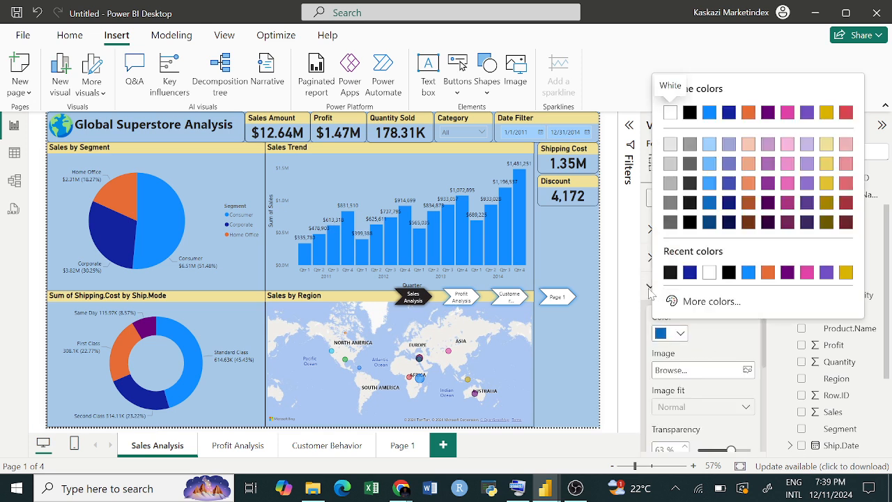
{"action": "left_click", "coordinate": [649, 292]}
{"action": "left_click", "coordinate": [649, 287]}
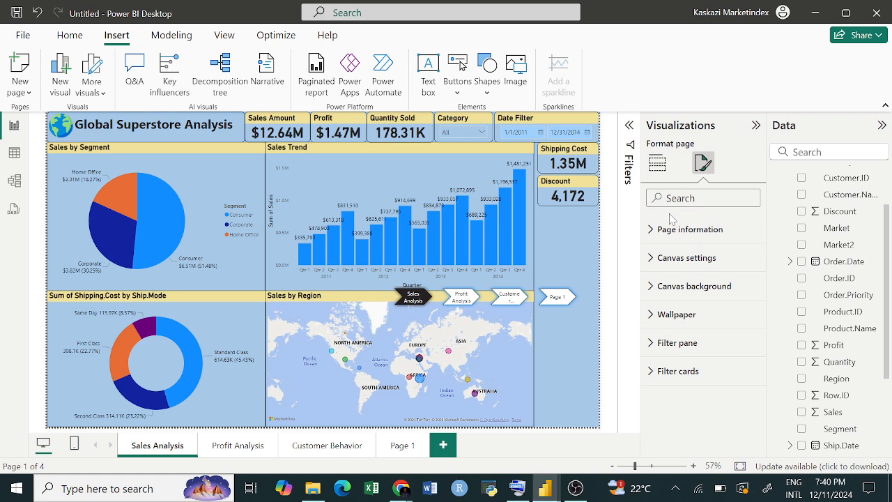
{"action": "left_click", "coordinate": [657, 162]}
{"action": "left_click", "coordinate": [703, 163]}
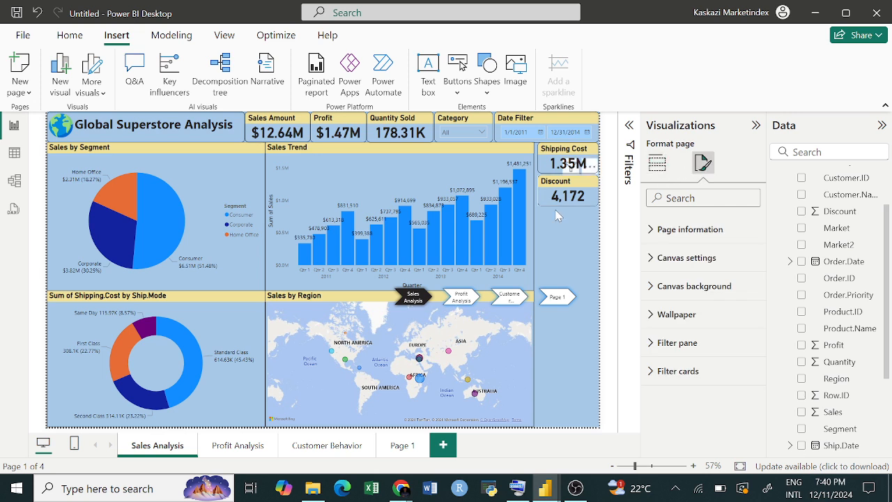
- Set the page navigator's grid layout orientation to Vertical
{"action": "left_click", "coordinate": [578, 299]}
{"action": "left_click", "coordinate": [577, 299]}
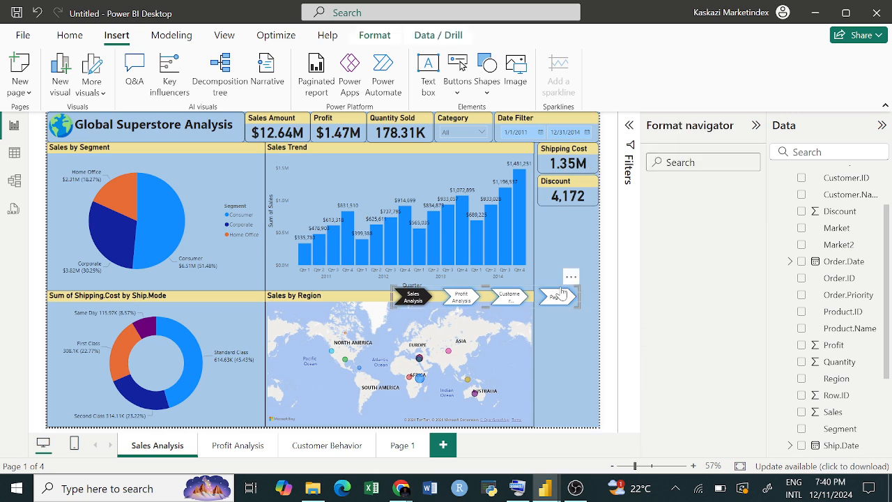
{"action": "left_click", "coordinate": [674, 334]}
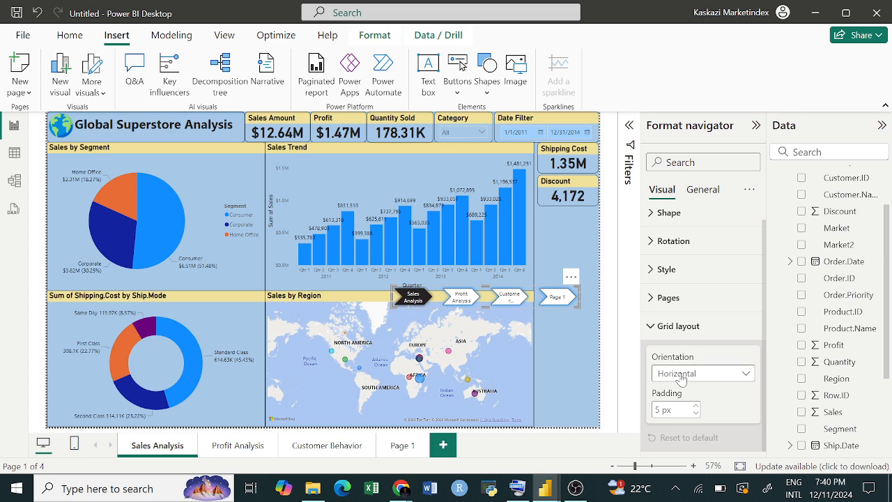
{"action": "left_click", "coordinate": [706, 377]}
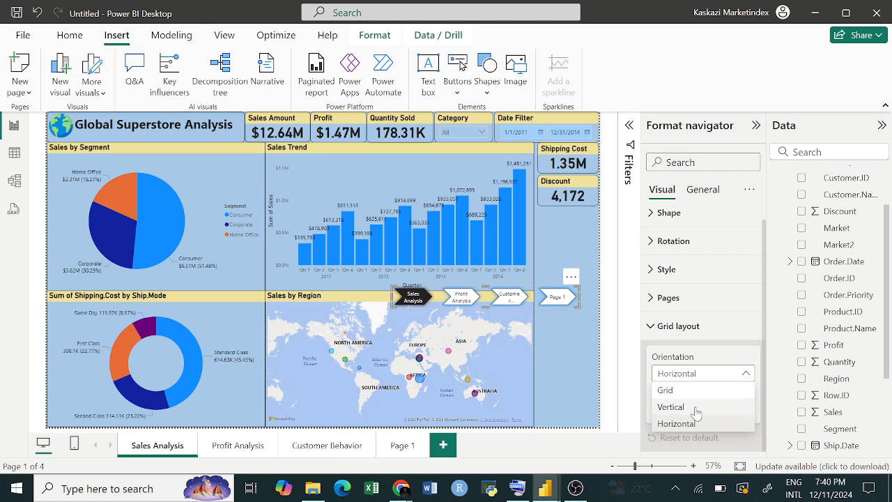
{"action": "key", "text": "Escape"}
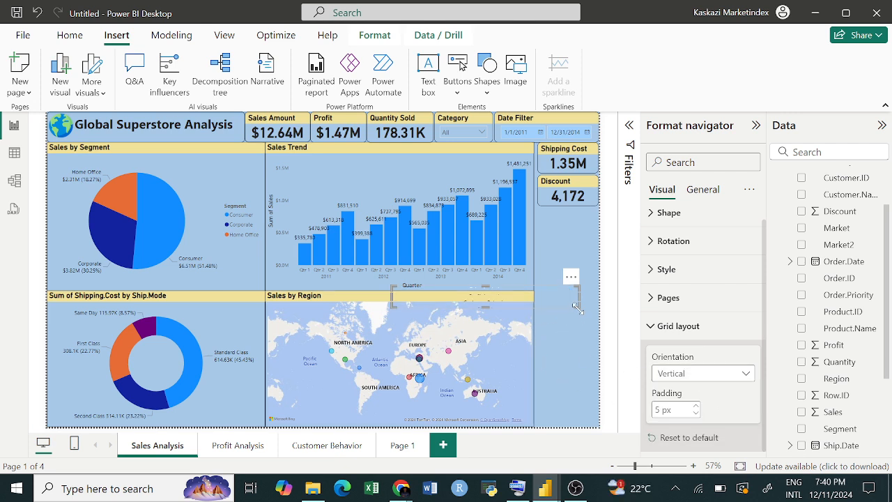
- Reshape the navigator into a narrow, tall column and place it in the empty area beside the Sales by Region map, trimming its height slightly
{"action": "left_click_drag", "start_coordinate": [576, 308], "coordinate": [443, 396]}
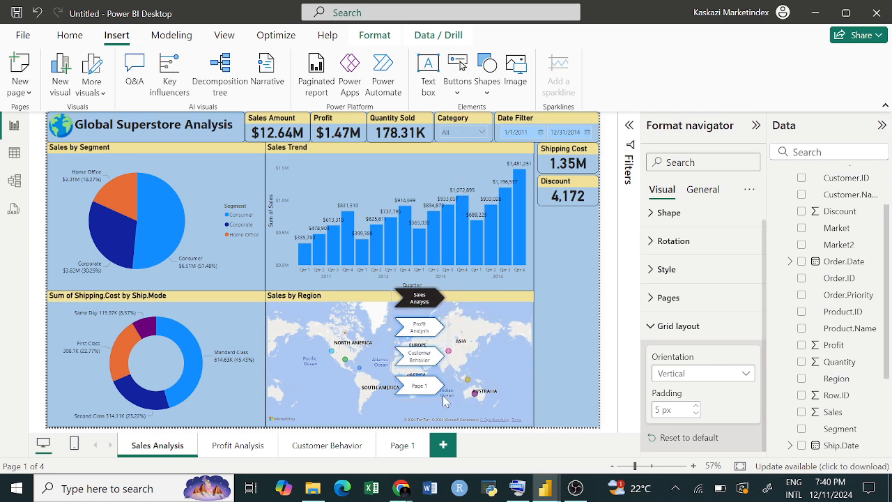
{"action": "left_click_drag", "start_coordinate": [422, 368], "coordinate": [570, 379]}
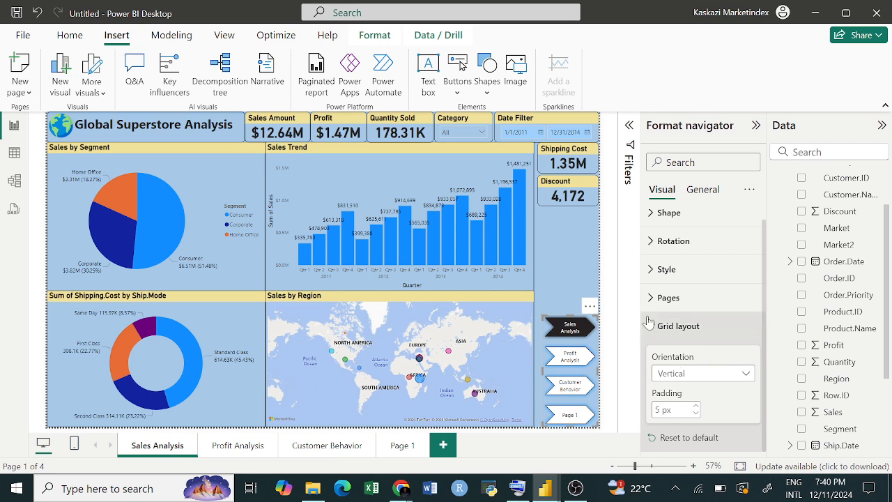
{"action": "mouse_move", "coordinate": [571, 318]}
{"action": "left_mouse_down"}
{"action": "mouse_move", "coordinate": [571, 362]}
{"action": "mouse_move", "coordinate": [572, 326]}
{"action": "left_mouse_up"}
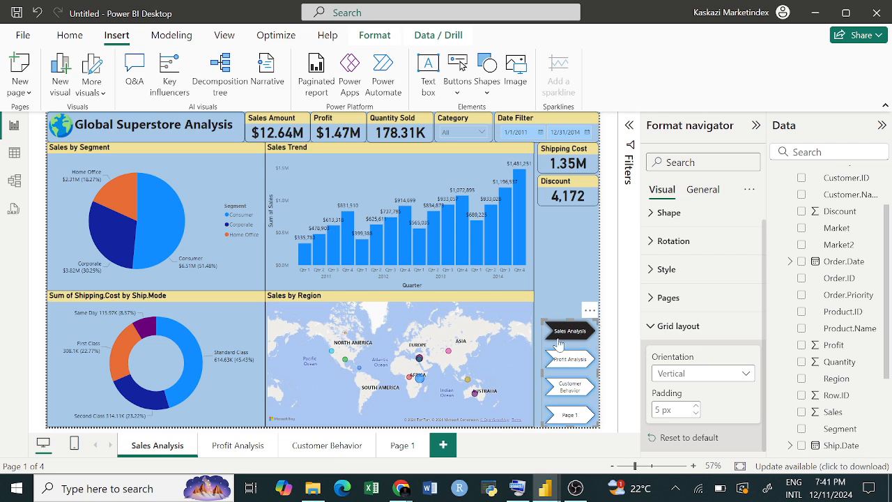
- Try 0 px padding between the navigator's buttons, and raise the padding to 15 px
{"action": "left_click", "coordinate": [696, 414]}
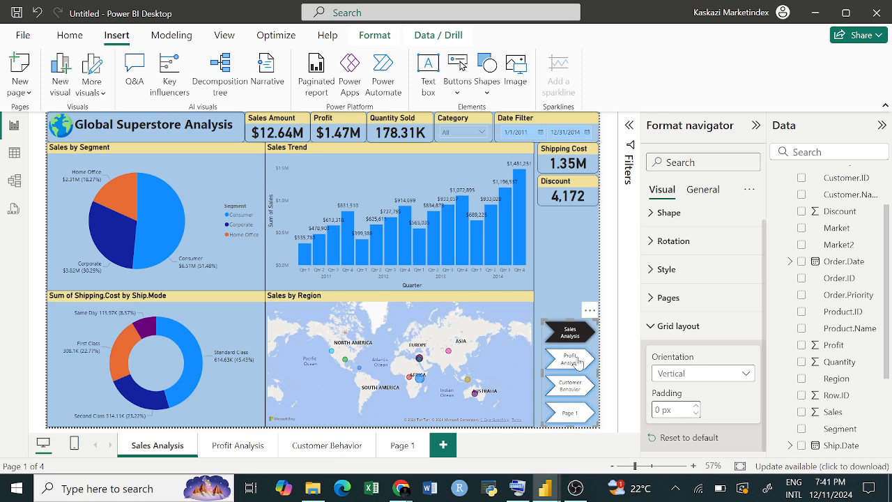
{"action": "left_click", "coordinate": [695, 407]}
{"action": "left_click", "coordinate": [695, 406]}
{"action": "left_click", "coordinate": [695, 406]}
{"action": "left_click", "coordinate": [695, 407]}
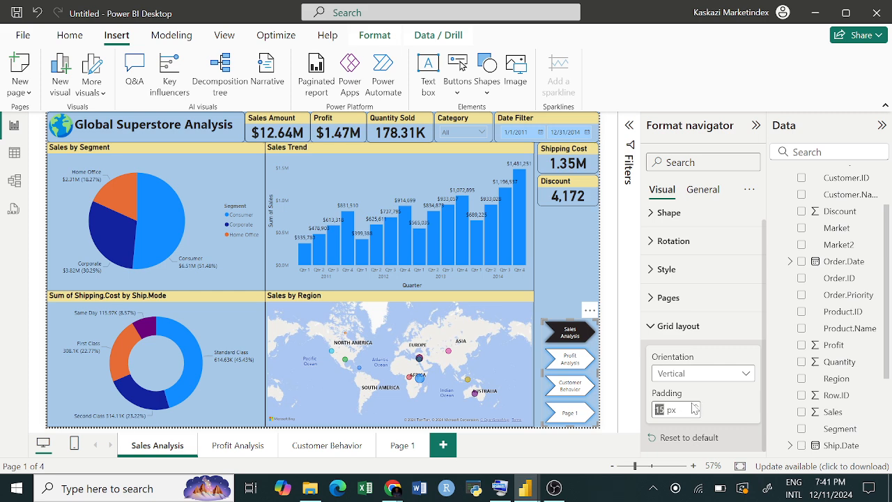
- Try 17 px padding between the page navigator's buttons, set it to 5 px instead, and trim the navigator's height slightly
{"action": "left_click", "coordinate": [695, 407]}
{"action": "left_click", "coordinate": [695, 406]}
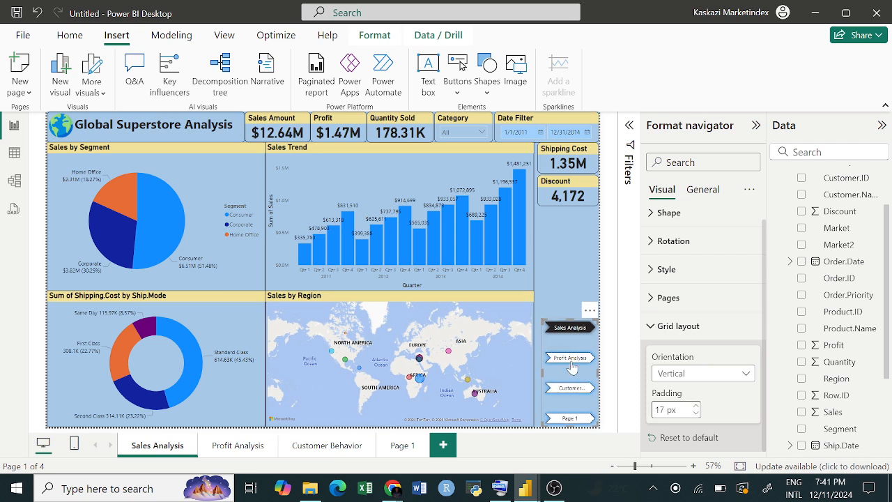
{"action": "double_click", "coordinate": [658, 410]}
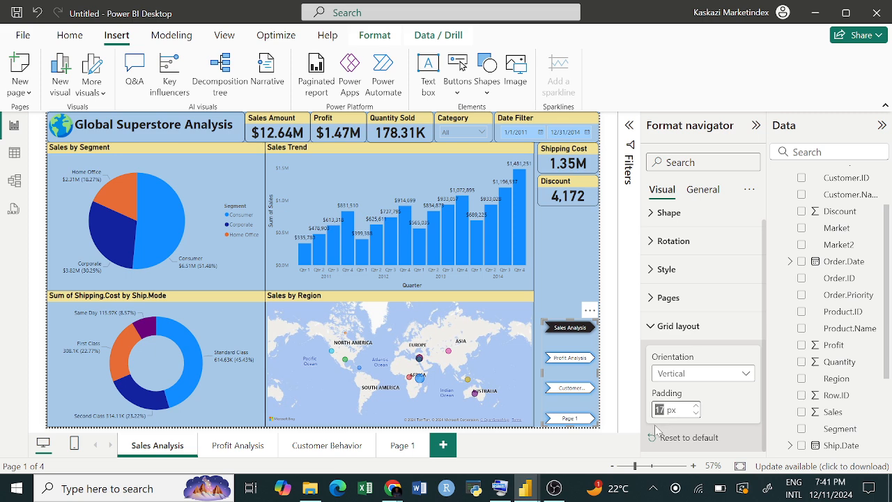
{"action": "type", "text": "5"}
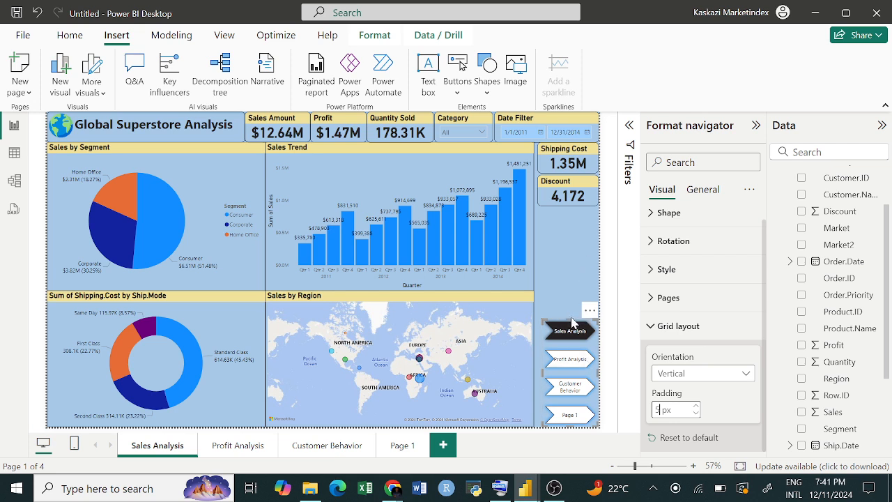
{"action": "left_click_drag", "start_coordinate": [569, 317], "coordinate": [538, 319]}
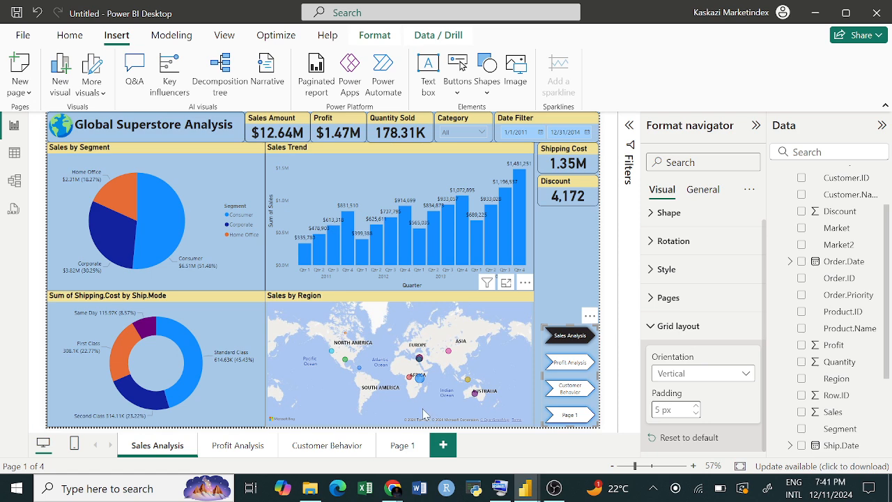
- Add two blank report pages, Page 2 and Page 3, and return to the Sales Analysis page
{"action": "left_click", "coordinate": [448, 455]}
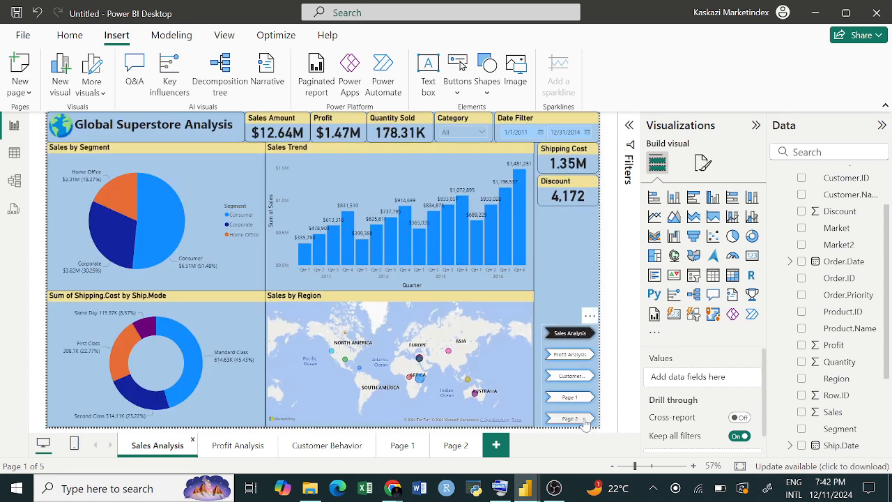
{"action": "left_click", "coordinate": [497, 446]}
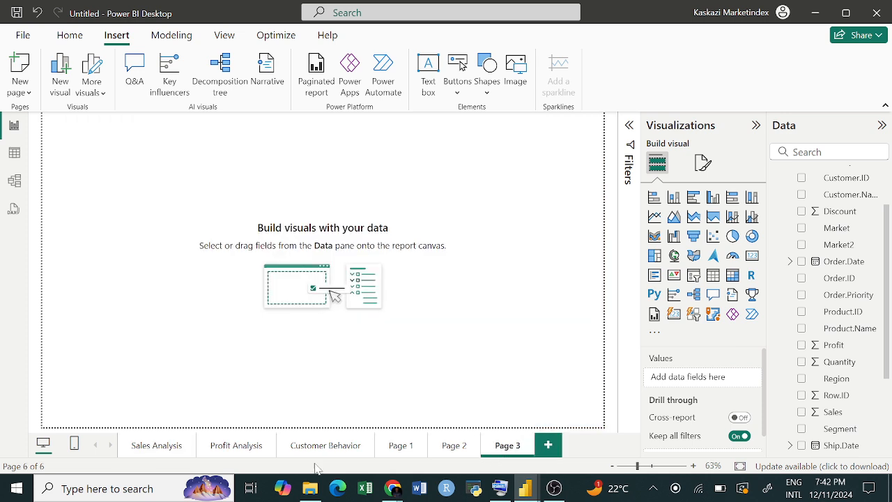
{"action": "left_click", "coordinate": [163, 451]}
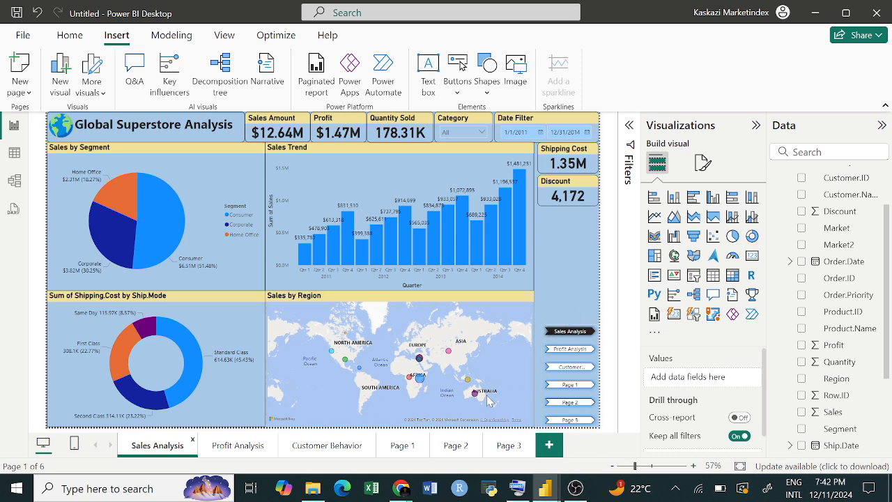
- Extend the page navigator slightly upward to give its six page buttons more height
{"action": "left_click", "coordinate": [571, 331]}
{"action": "left_click_drag", "start_coordinate": [571, 324], "coordinate": [545, 313]}
{"action": "left_click", "coordinate": [551, 388]}
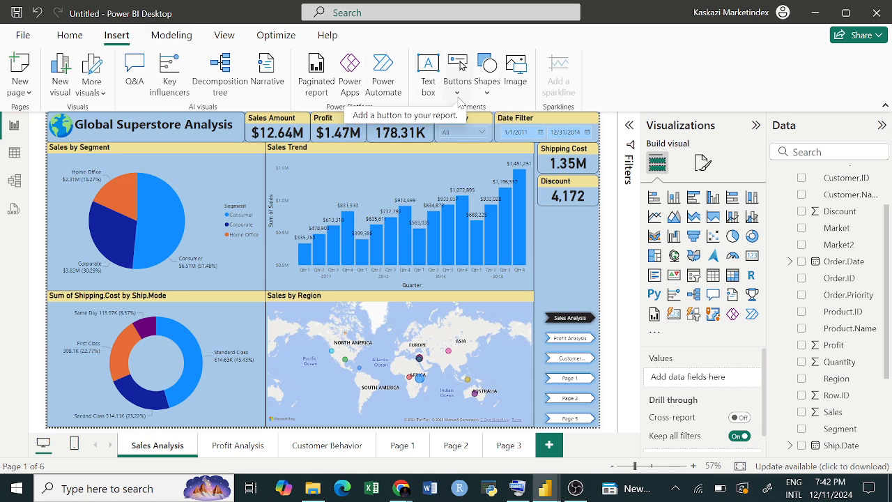
{"action": "left_click", "coordinate": [460, 66]}
{"action": "mouse_move", "coordinate": [496, 365]}
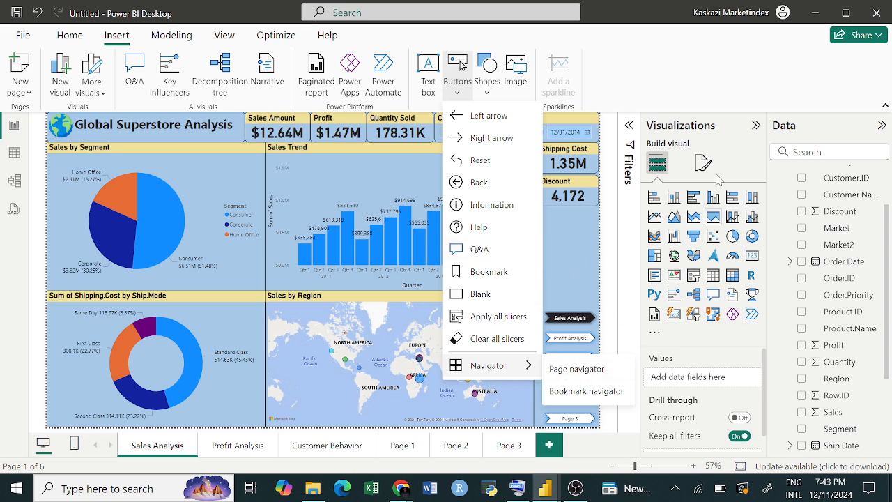
{"action": "left_click", "coordinate": [556, 253]}
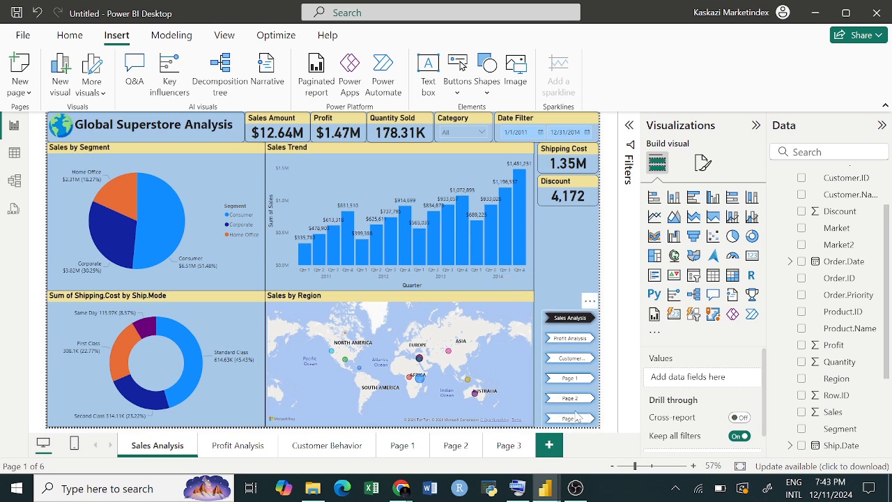
- Delete Page 3 from the report and return to the Sales Analysis page
{"action": "left_click", "coordinate": [530, 445]}
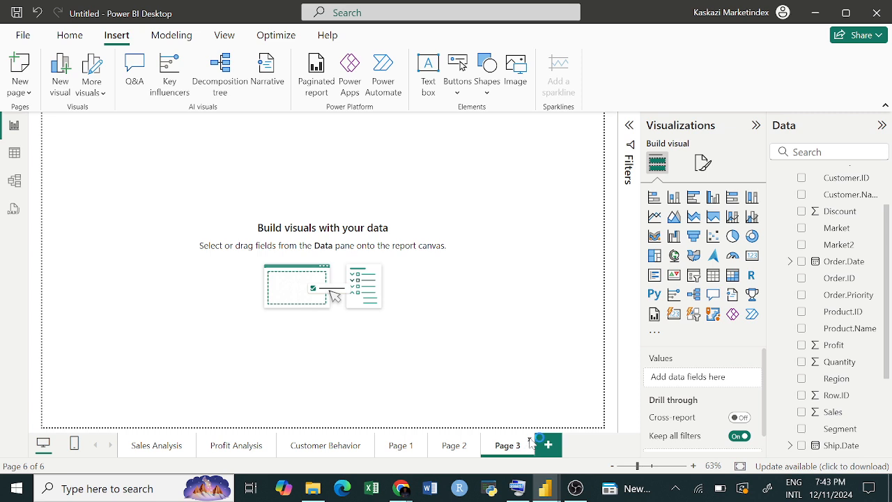
{"action": "left_click", "coordinate": [530, 443]}
{"action": "left_click", "coordinate": [558, 271]}
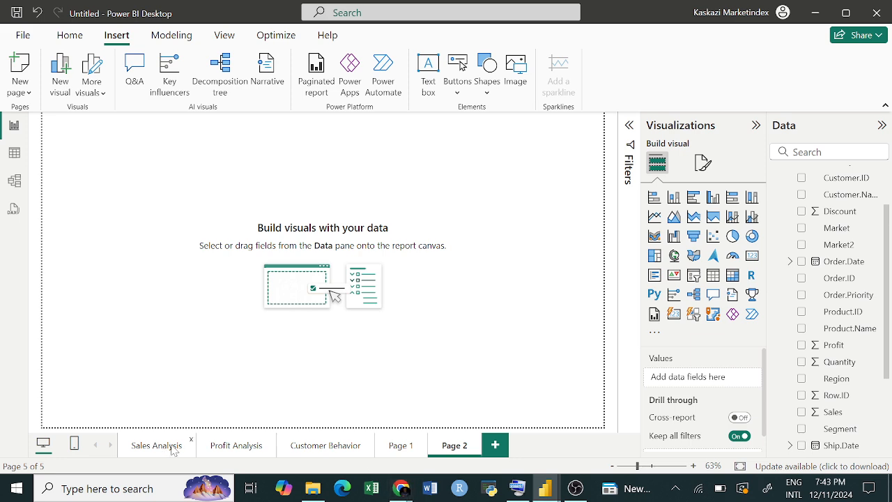
{"action": "left_click", "coordinate": [194, 445]}
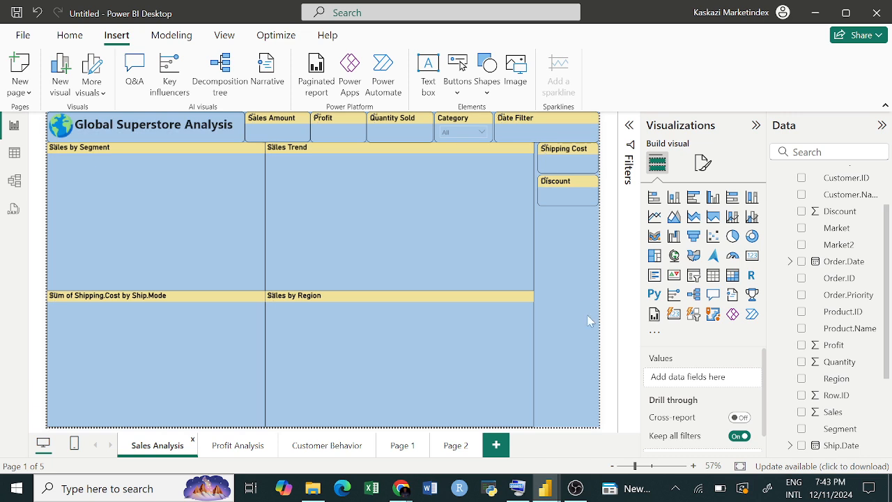
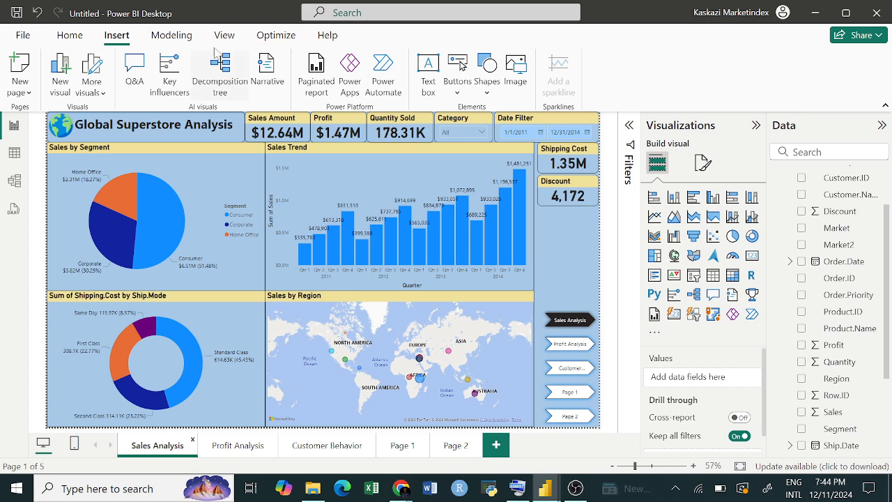
- Try a bookmark navigator placed over the Sales by Segment chart, and remove it from the page
{"action": "left_click", "coordinate": [458, 81]}
{"action": "mouse_move", "coordinate": [509, 366]}
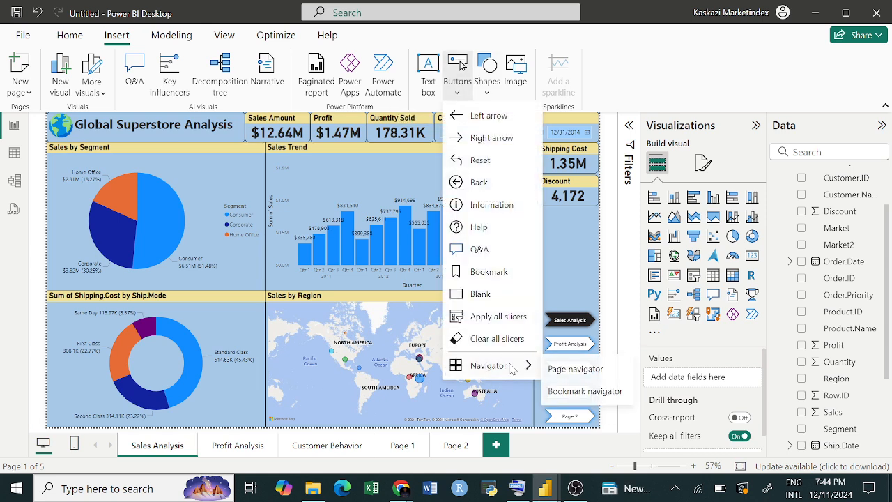
{"action": "left_click", "coordinate": [586, 392]}
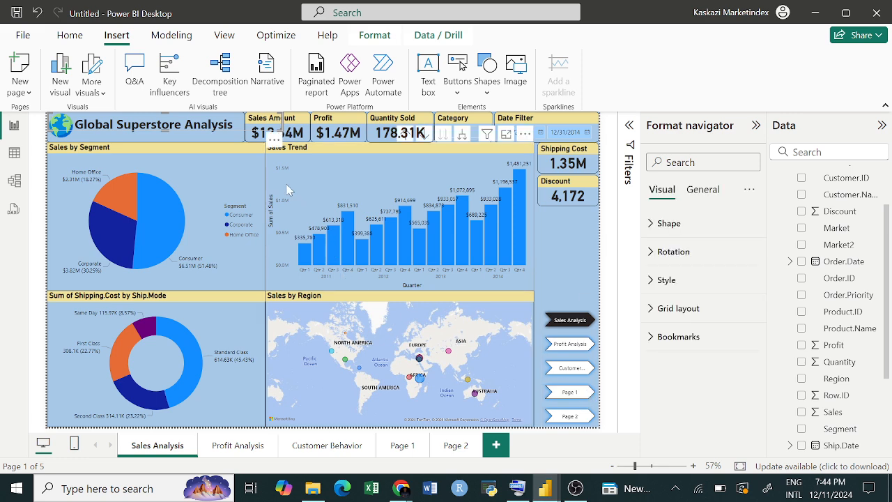
{"action": "left_click_drag", "start_coordinate": [200, 125], "coordinate": [208, 178]}
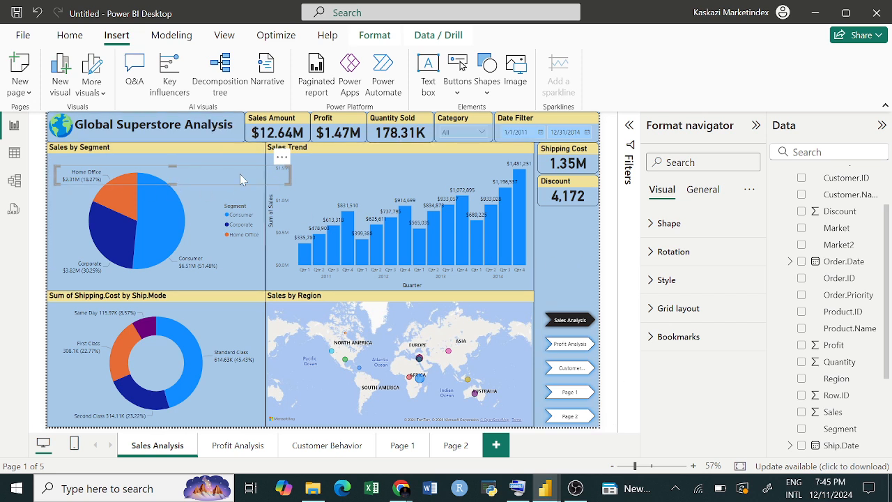
{"action": "left_click", "coordinate": [281, 159]}
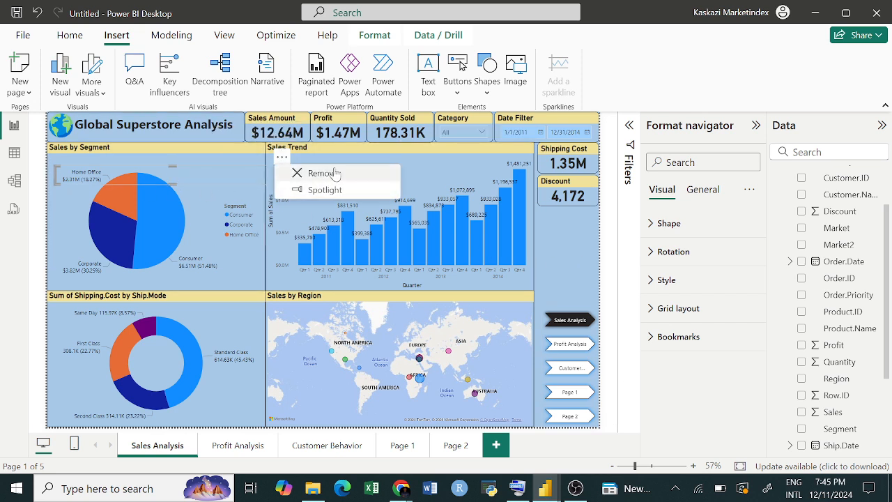
{"action": "left_click", "coordinate": [337, 173]}
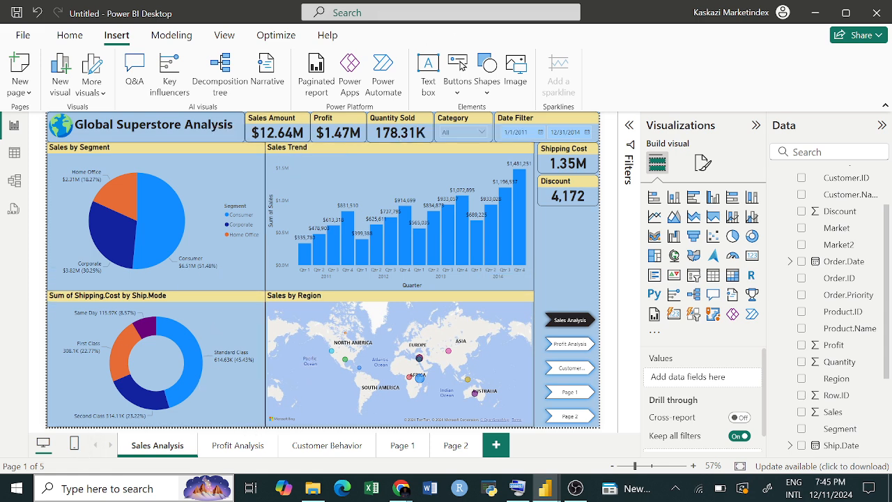
- Insert a bookmark button on the Sales Analysis page and look over its general and button formatting options
{"action": "left_click", "coordinate": [460, 67]}
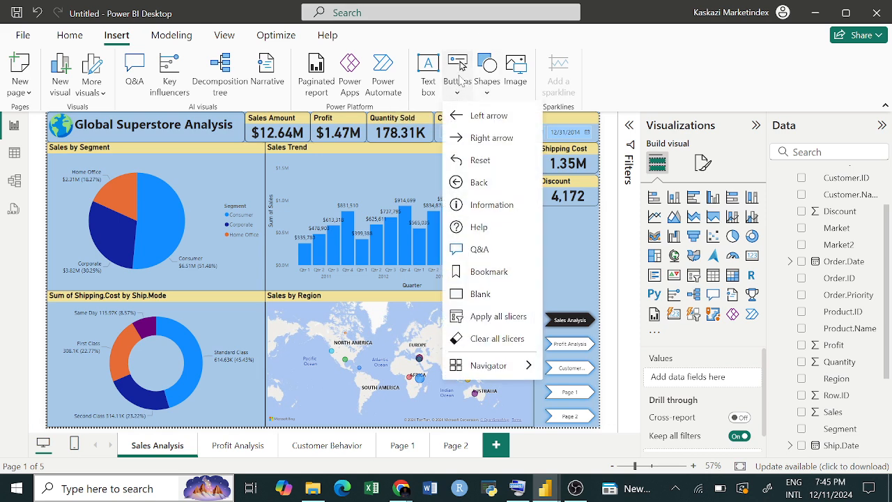
{"action": "left_click", "coordinate": [493, 273]}
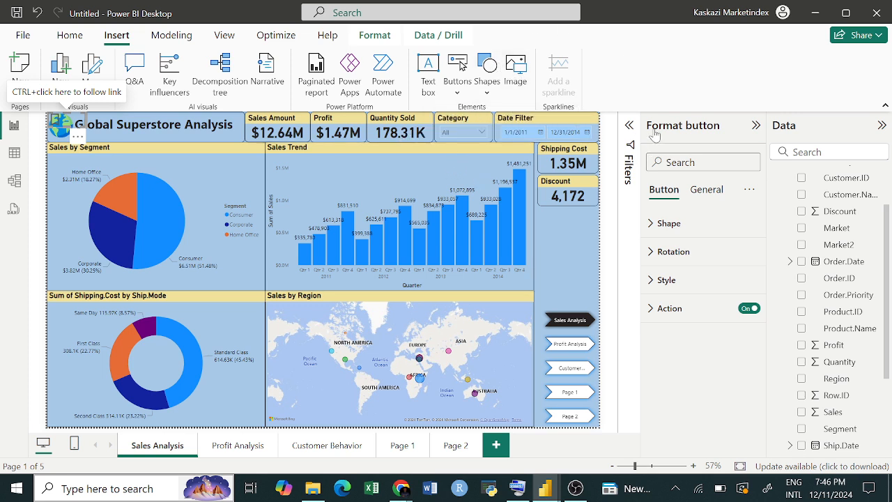
{"action": "left_click", "coordinate": [717, 195]}
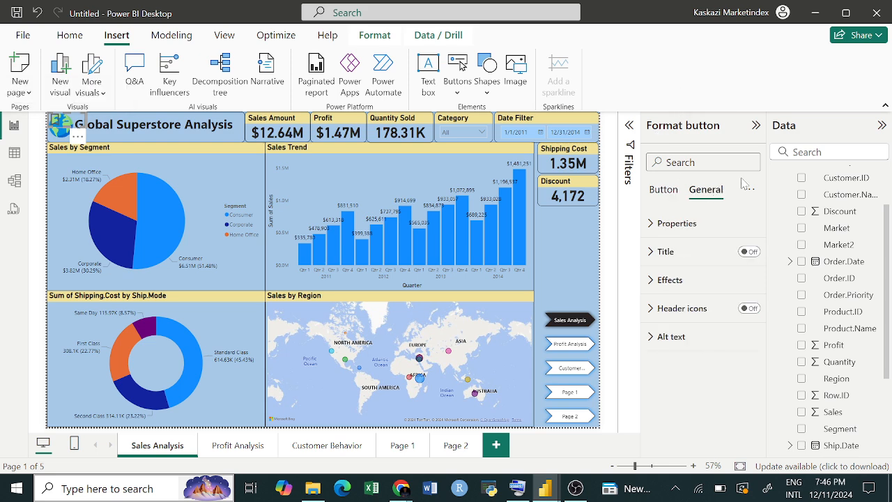
{"action": "left_click", "coordinate": [744, 191]}
{"action": "left_click", "coordinate": [664, 189]}
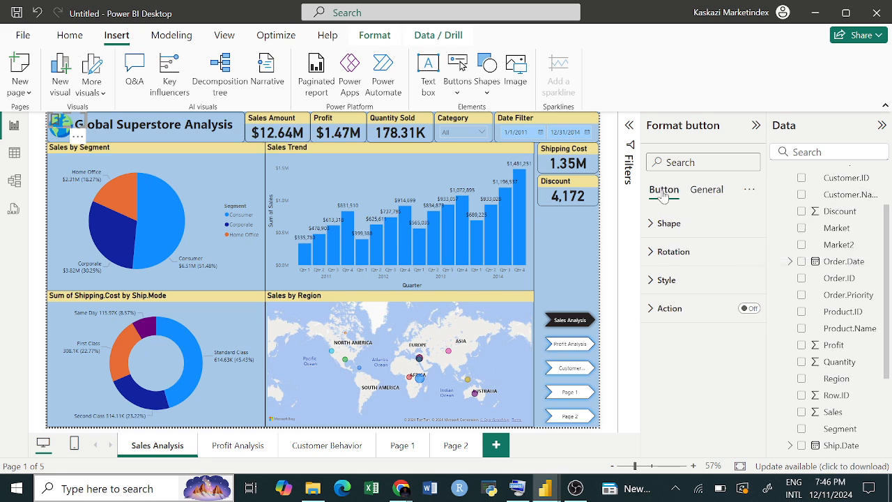
{"action": "left_click", "coordinate": [629, 127]}
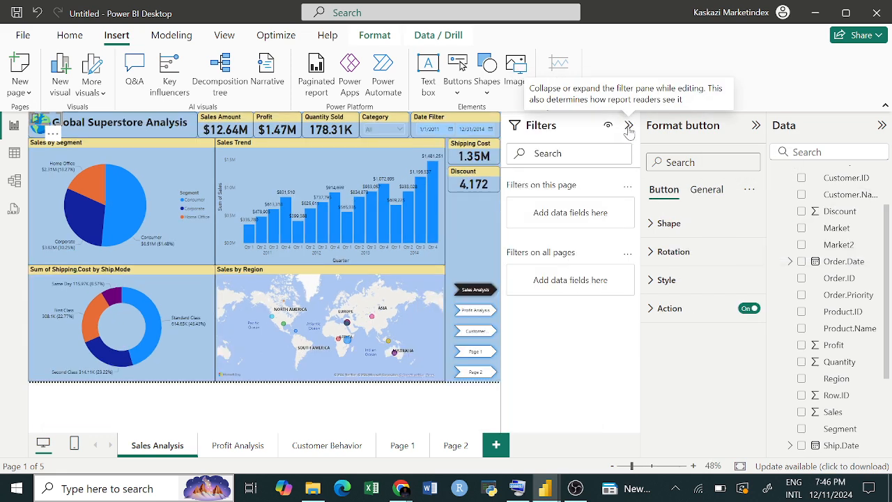
{"action": "left_click", "coordinate": [630, 126]}
- Add a bookmark of the current Sales Analysis page view and name it Sales Analysis
{"action": "left_click", "coordinate": [222, 35]}
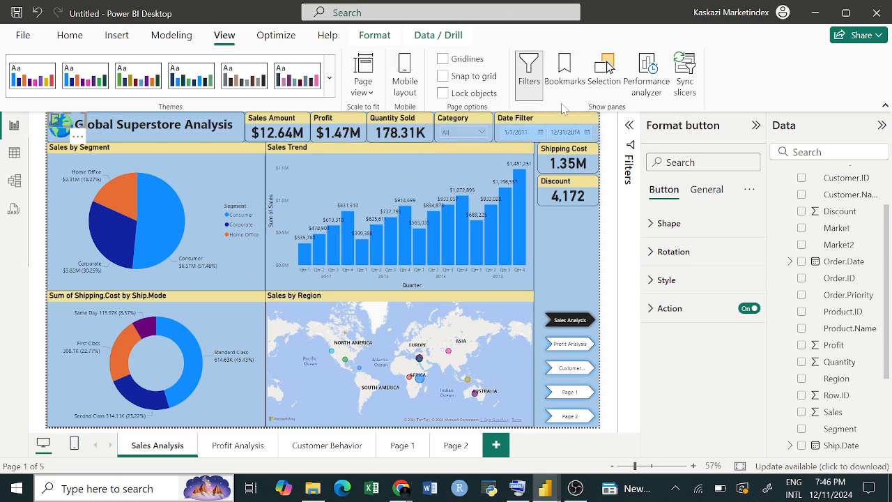
{"action": "left_click", "coordinate": [565, 77]}
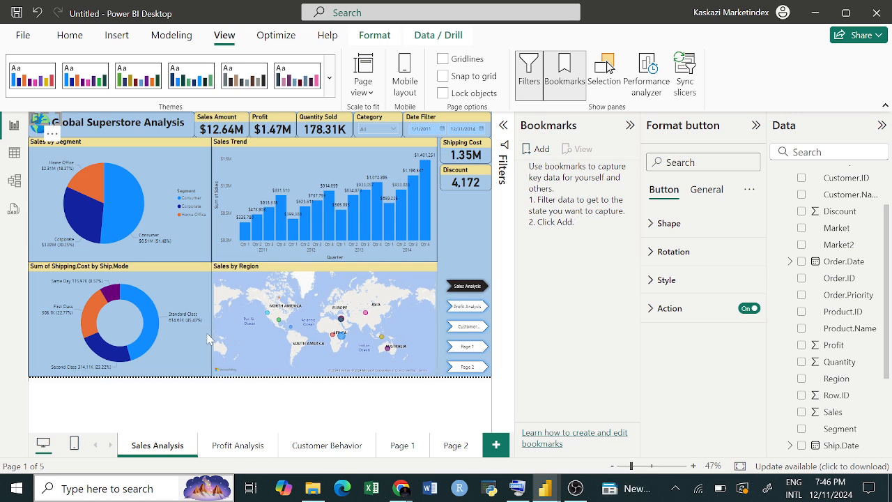
{"action": "left_click", "coordinate": [531, 155]}
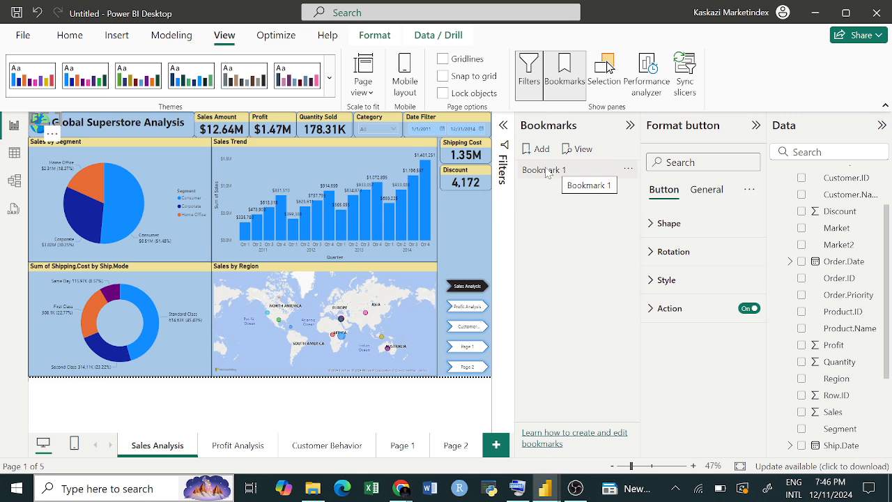
{"action": "double_click", "coordinate": [548, 172]}
{"action": "left_click_drag", "start_coordinate": [566, 170], "coordinate": [548, 170]}
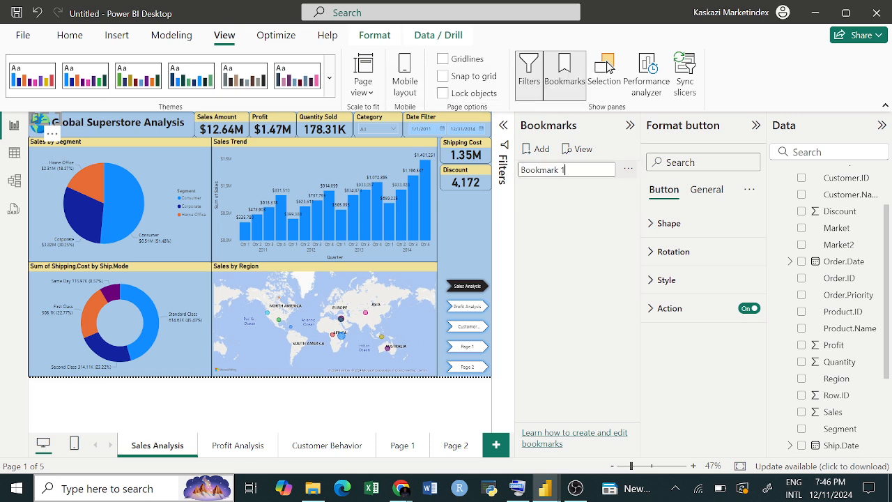
{"action": "key", "text": "ctrl+a"}
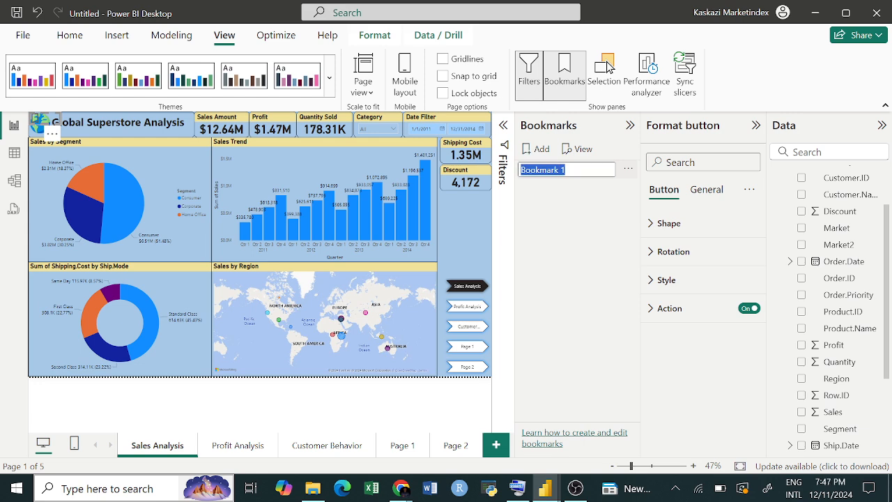
{"action": "type", "text": "Sales Analysis"}
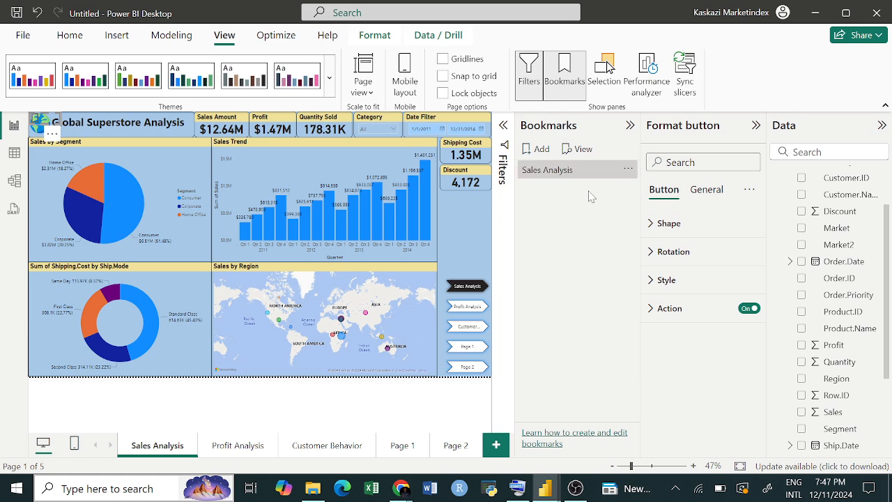
{"action": "key", "text": "Return"}
- Examine the options of the Sales Analysis bookmark, such as Data, Display, Current page and All visuals
{"action": "left_click", "coordinate": [630, 170]}
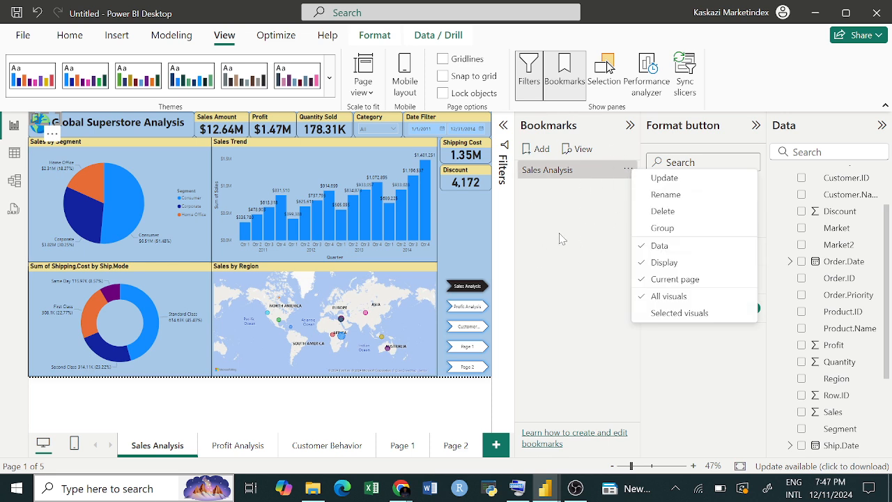
{"action": "left_click", "coordinate": [547, 259]}
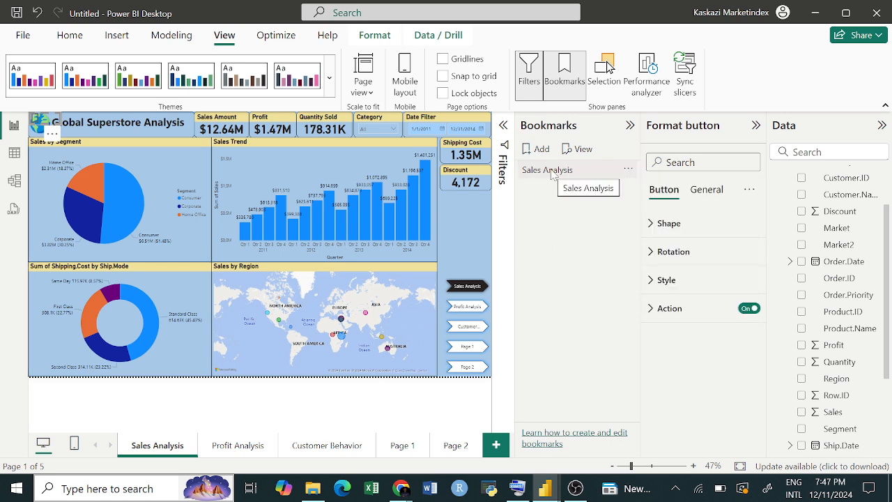
{"action": "left_click", "coordinate": [629, 171]}
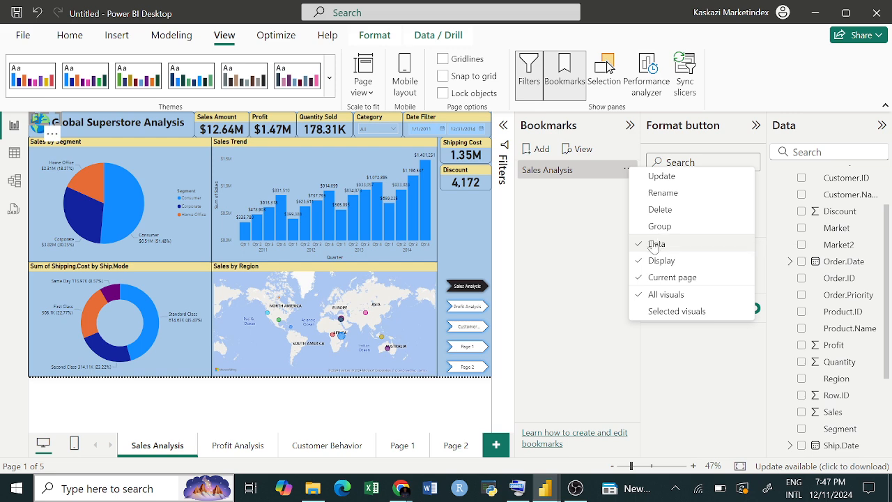
{"action": "left_click", "coordinate": [558, 239]}
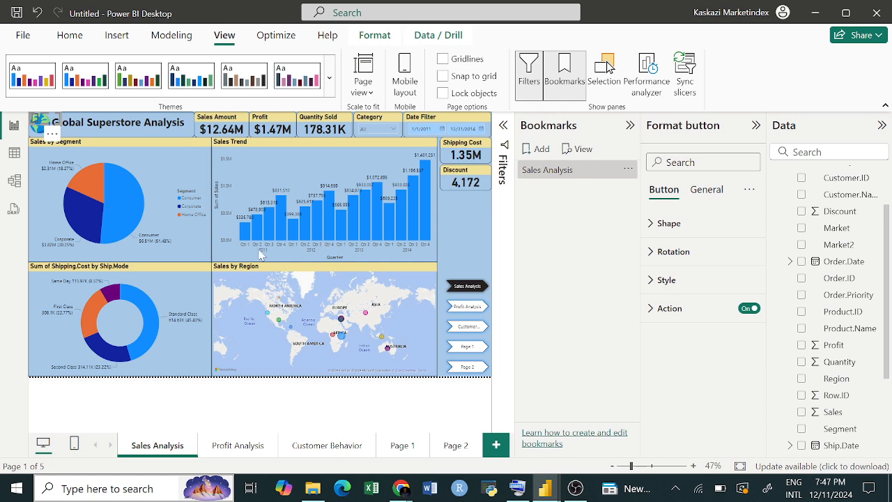
- Add a bookmark of the Profit Analysis page view and name it Profit Analysis
{"action": "left_click", "coordinate": [238, 446]}
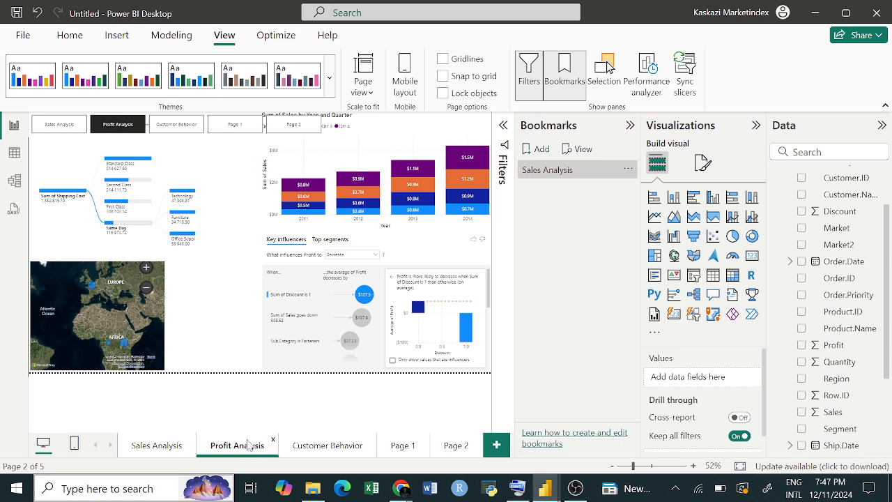
{"action": "left_click", "coordinate": [530, 150]}
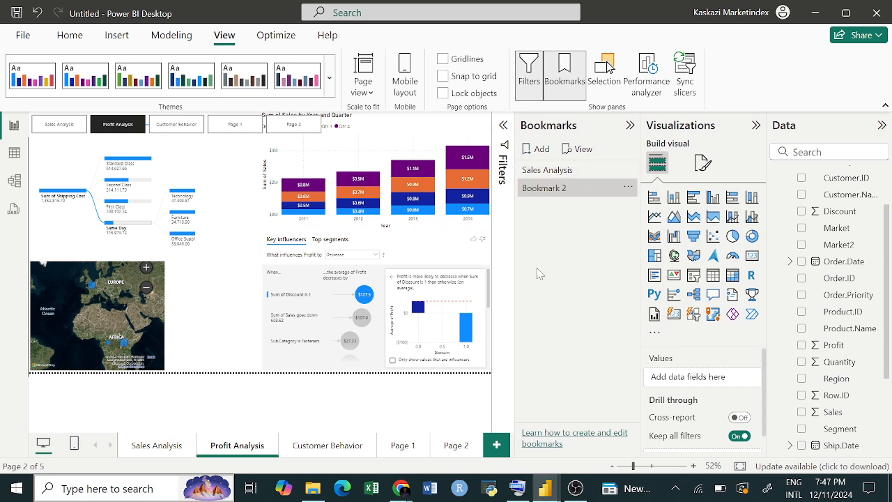
{"action": "double_click", "coordinate": [556, 189]}
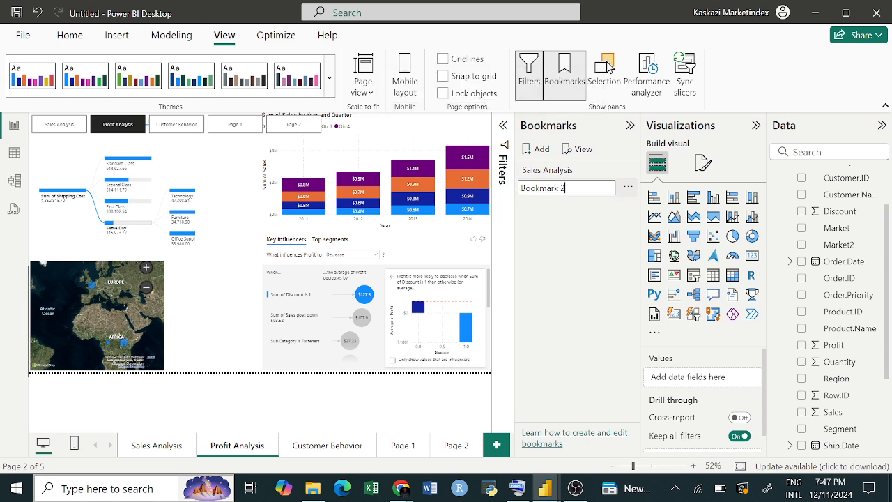
{"action": "key", "text": "ctrl+a"}
{"action": "type", "text": "Profit"}
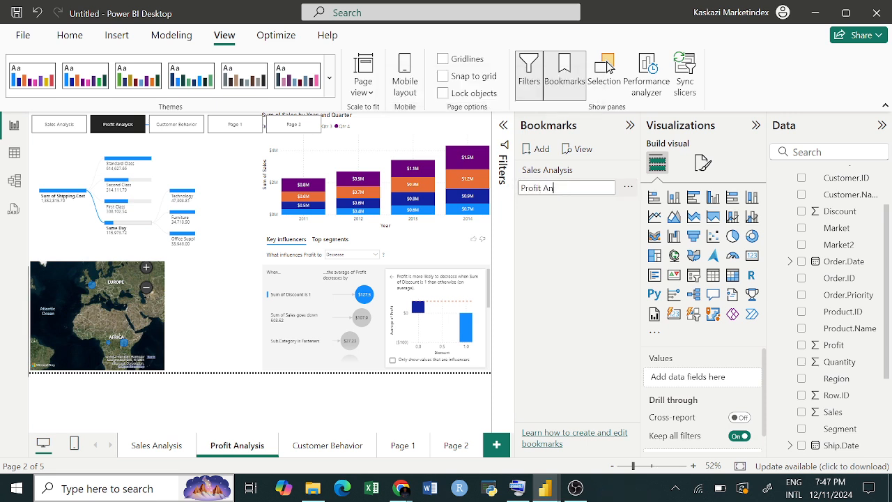
{"action": "type", "text": " Analysis"}
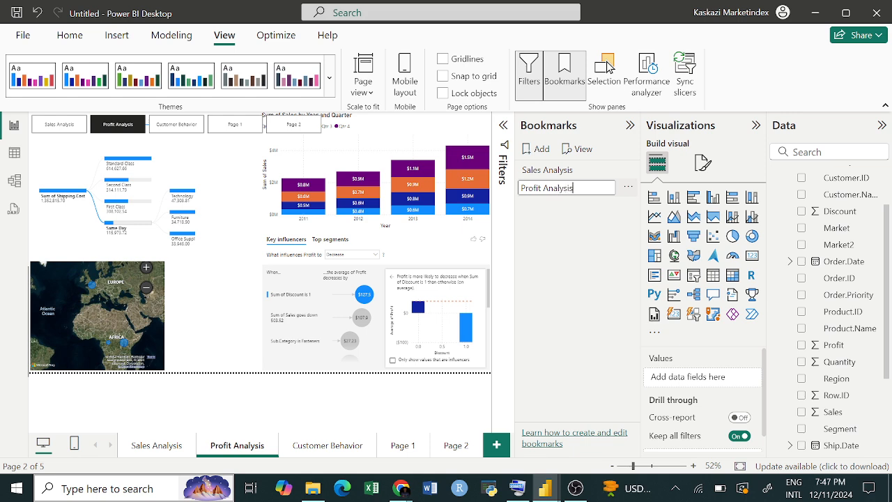
{"action": "left_click", "coordinate": [535, 228]}
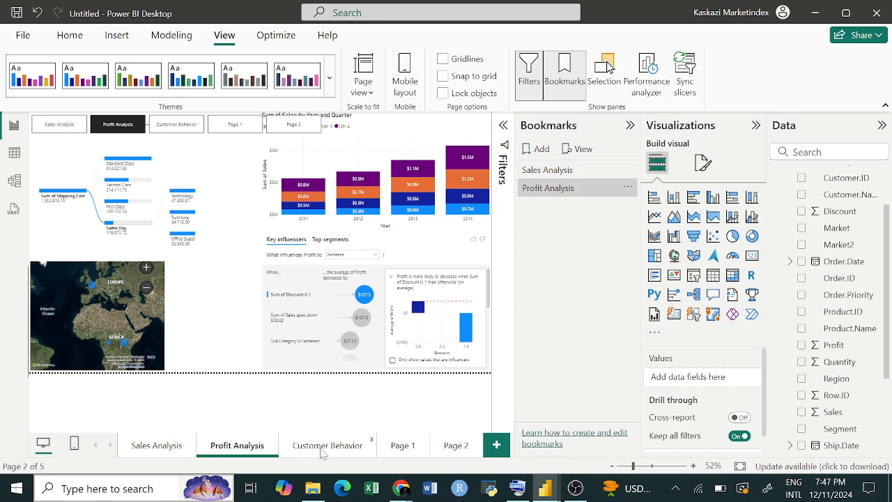
- Add a bookmark of the Customer Behavior page view and name it Customer Behavior
{"action": "left_click", "coordinate": [322, 450]}
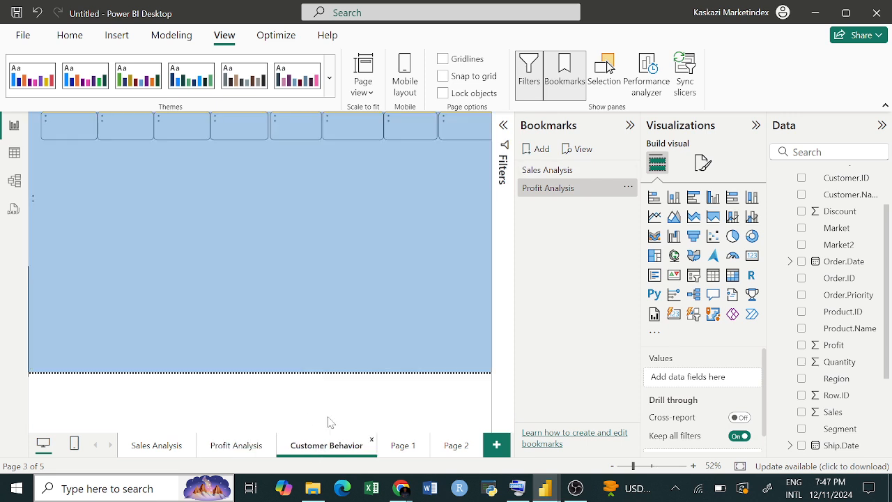
{"action": "left_click", "coordinate": [537, 149]}
{"action": "double_click", "coordinate": [558, 207]}
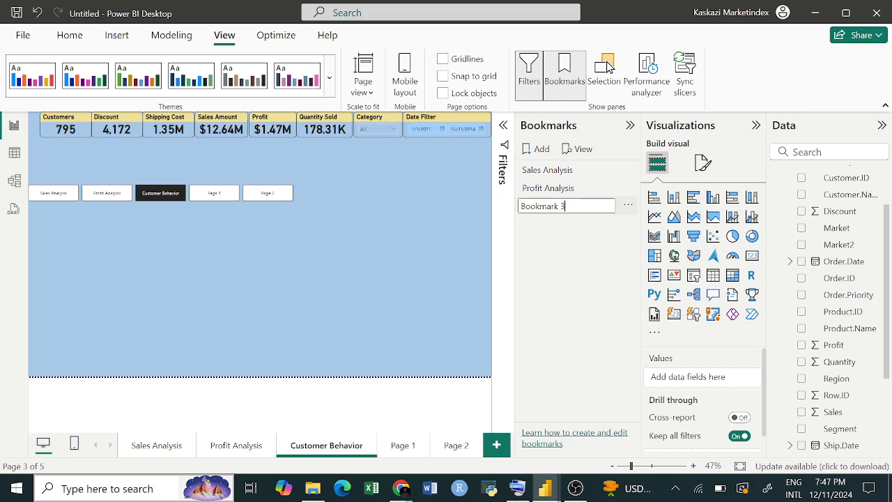
{"action": "left_click_drag", "start_coordinate": [565, 207], "coordinate": [515, 208]}
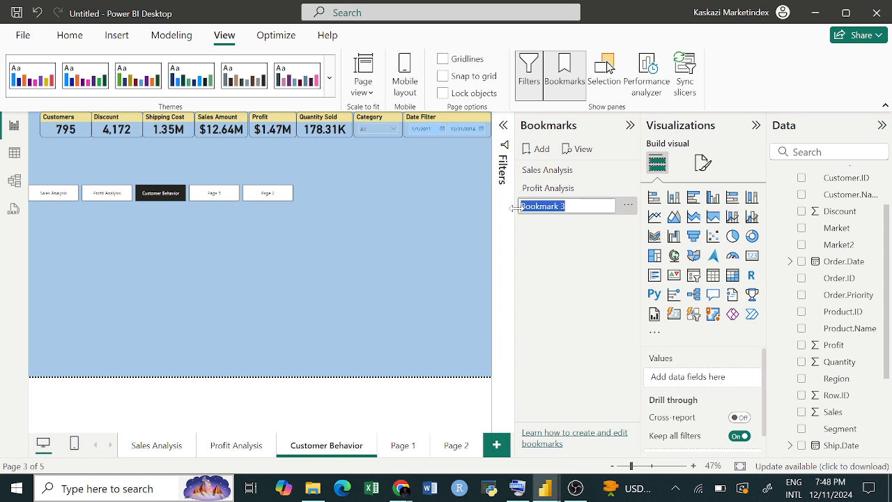
{"action": "type", "text": "Customer Behavior"}
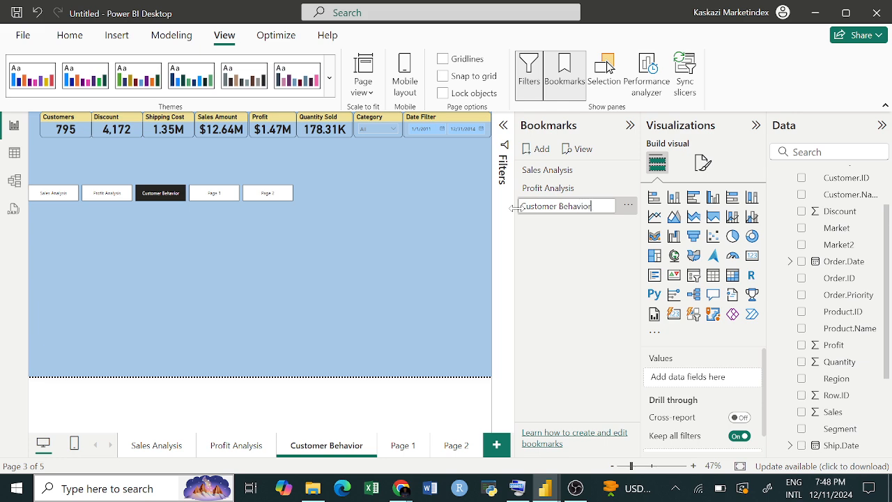
{"action": "left_click", "coordinate": [550, 260]}
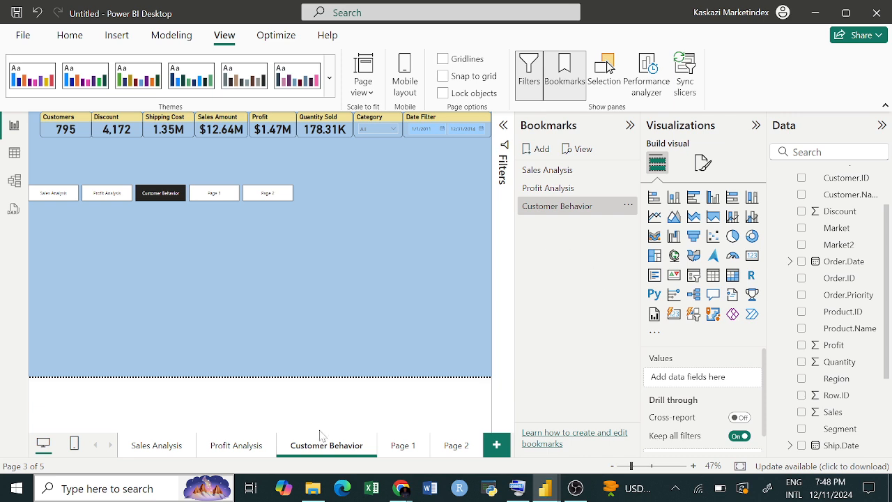
- Insert a bookmark navigator on the Sales Analysis page and place it across the upper part of the Sales by Segment chart
{"action": "left_click", "coordinate": [161, 442]}
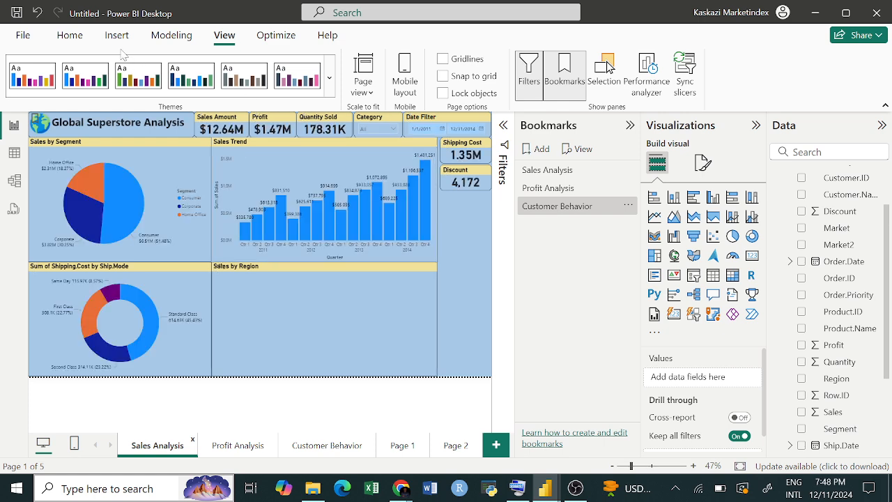
{"action": "left_click", "coordinate": [75, 34]}
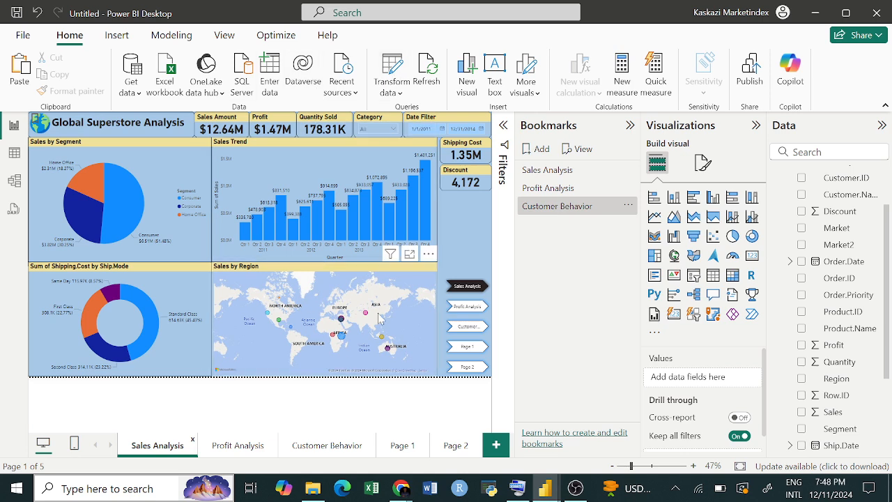
{"action": "left_click", "coordinate": [118, 33]}
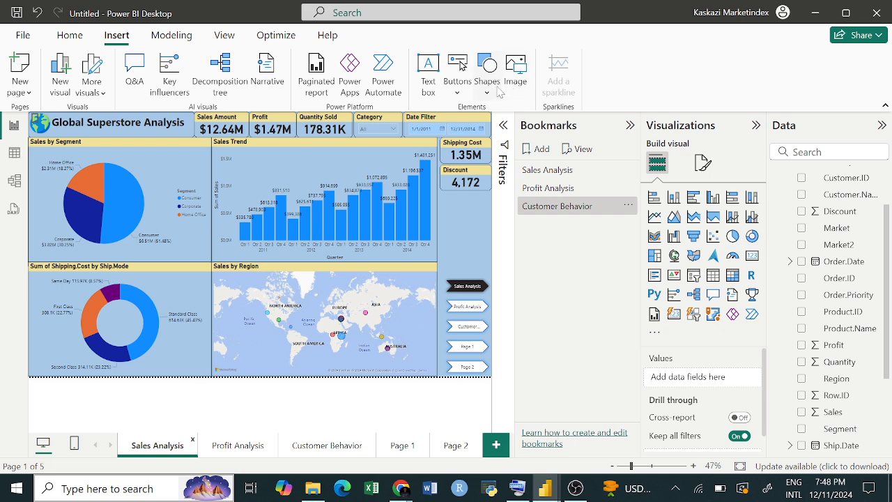
{"action": "left_click", "coordinate": [465, 94]}
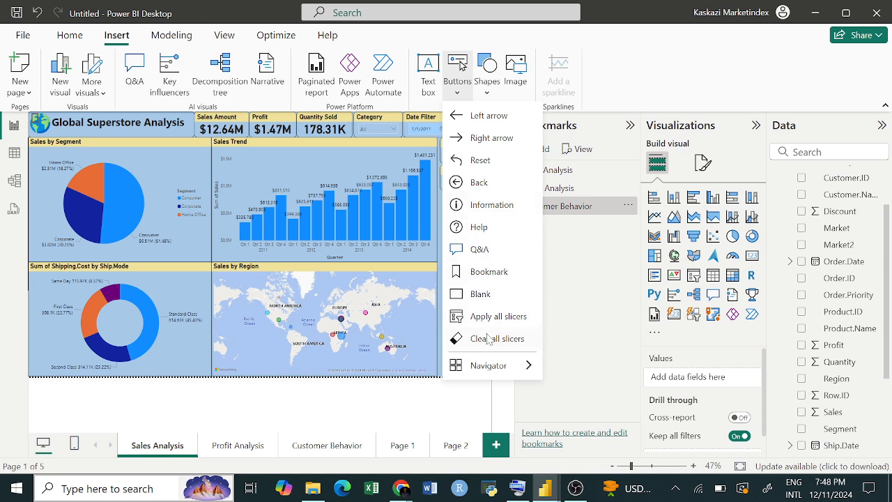
{"action": "mouse_move", "coordinate": [502, 370]}
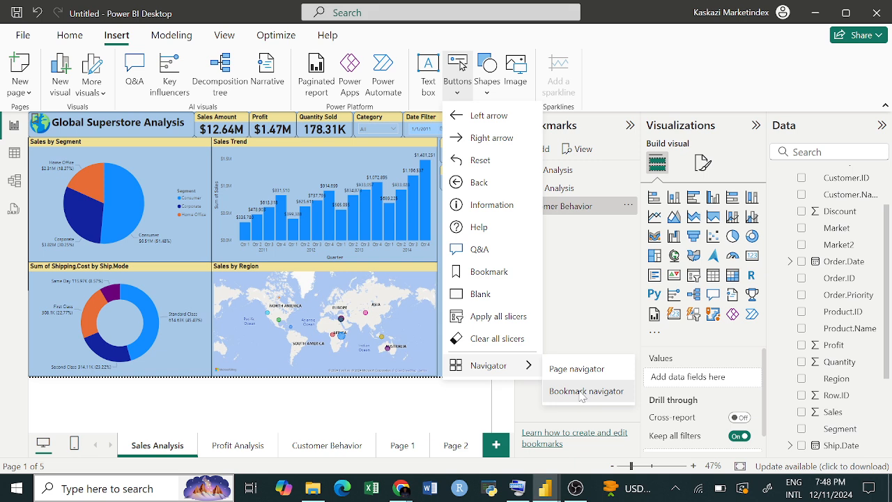
{"action": "left_click", "coordinate": [582, 392]}
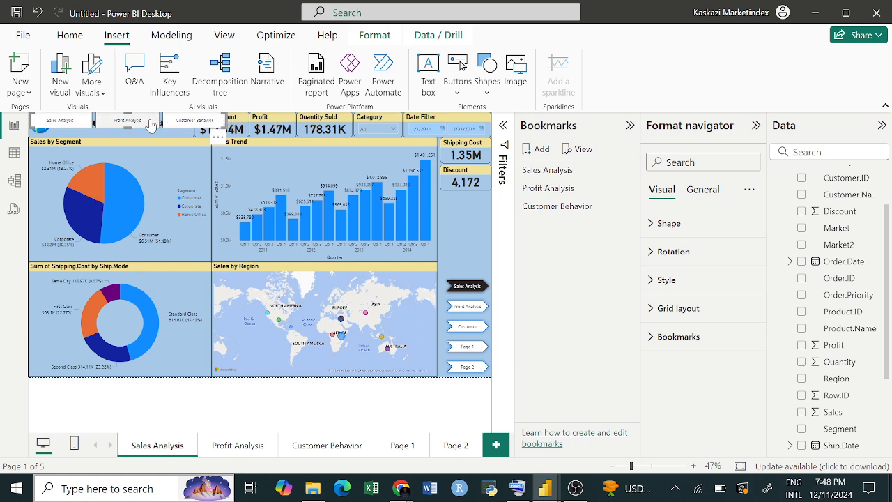
{"action": "left_click_drag", "start_coordinate": [162, 124], "coordinate": [202, 182]}
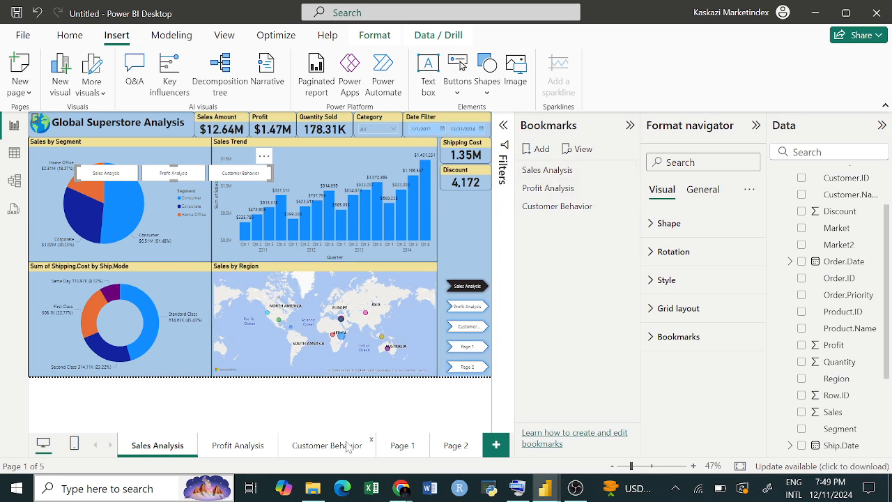
- Add a bookmark of the Page 1 report page and name it Page 1
{"action": "left_click", "coordinate": [405, 445]}
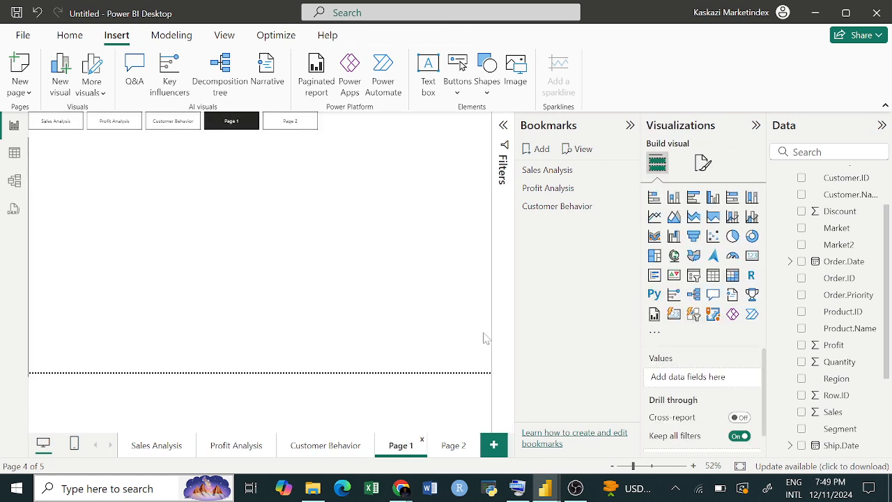
{"action": "left_click", "coordinate": [534, 149]}
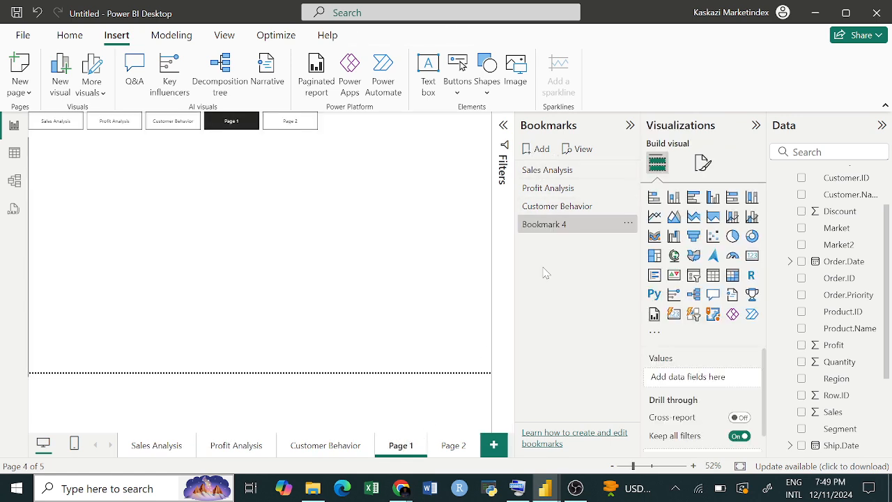
{"action": "double_click", "coordinate": [559, 226]}
{"action": "key", "text": "ctrl+a"}
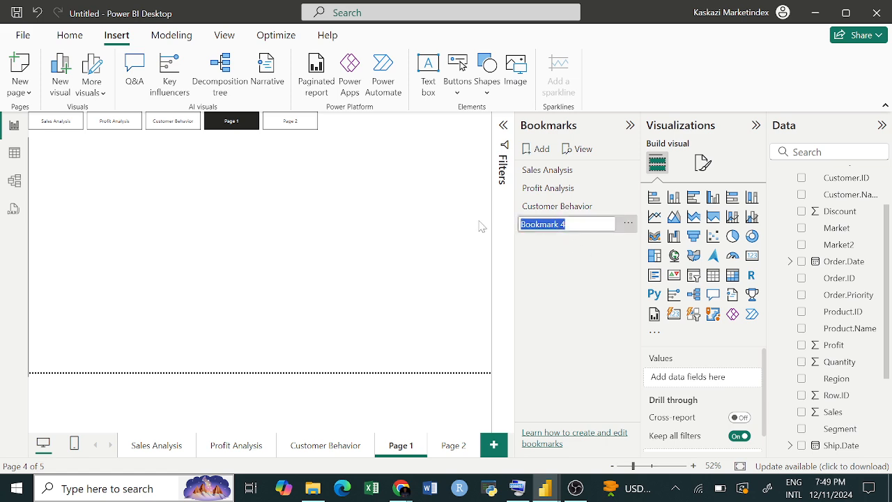
{"action": "type", "text": "Page 1"}
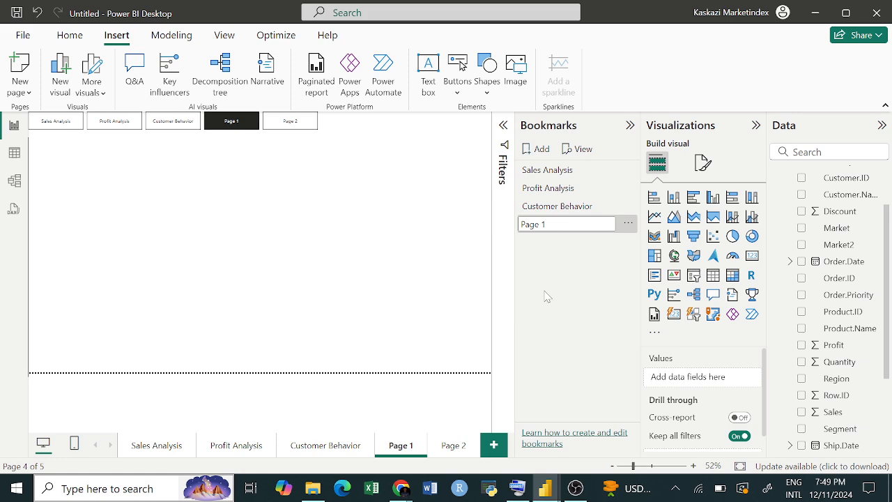
{"action": "key", "text": "Return"}
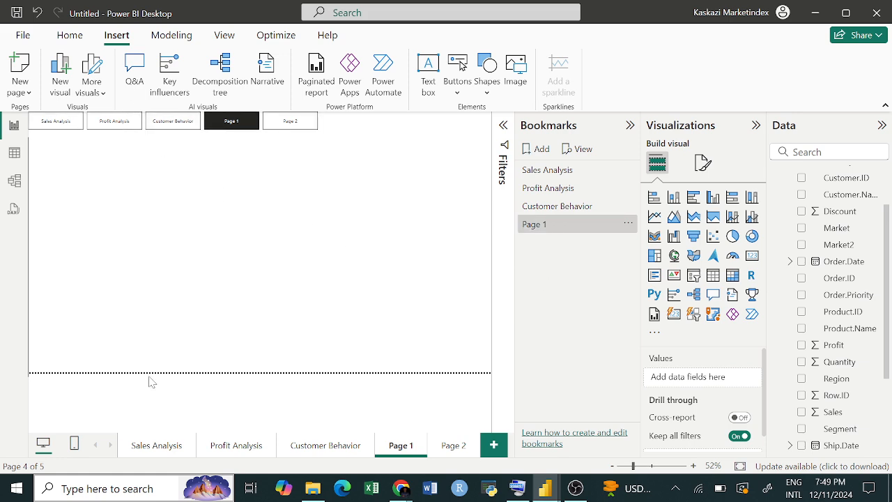
- Return to the Sales Analysis page and delete the Page 1 report page
{"action": "left_click", "coordinate": [70, 35]}
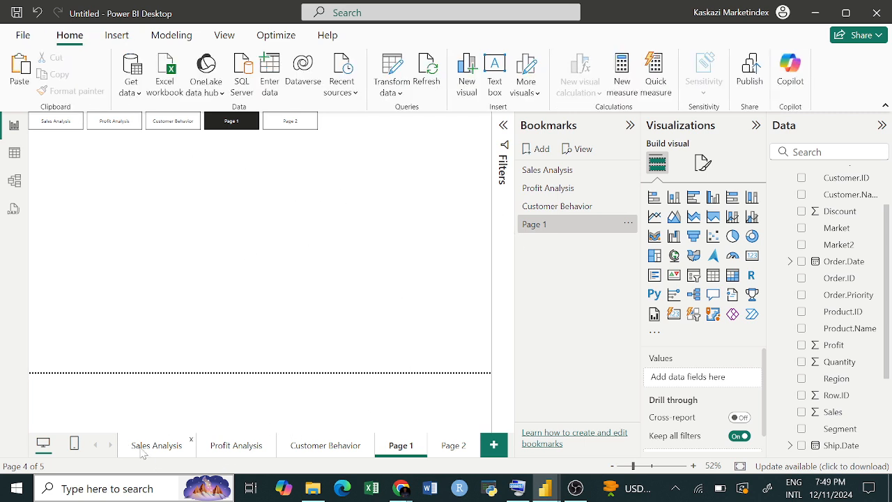
{"action": "left_click", "coordinate": [158, 446]}
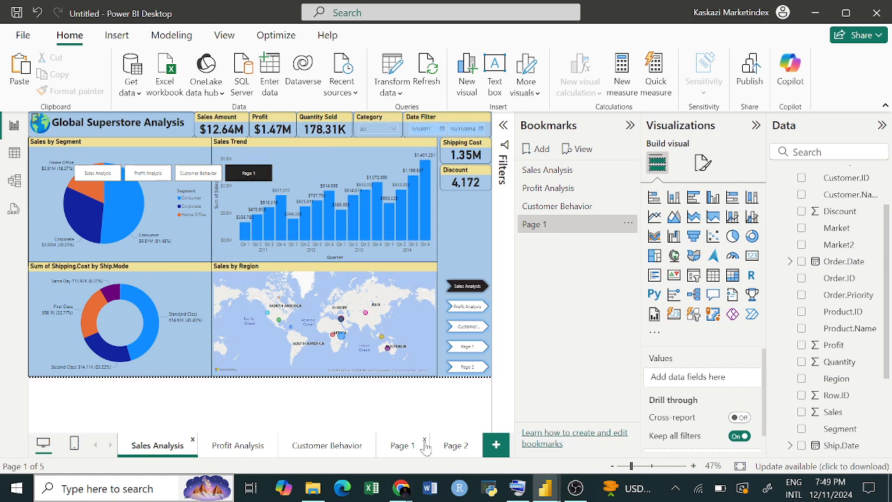
{"action": "left_click", "coordinate": [424, 442]}
{"action": "left_click", "coordinate": [555, 272]}
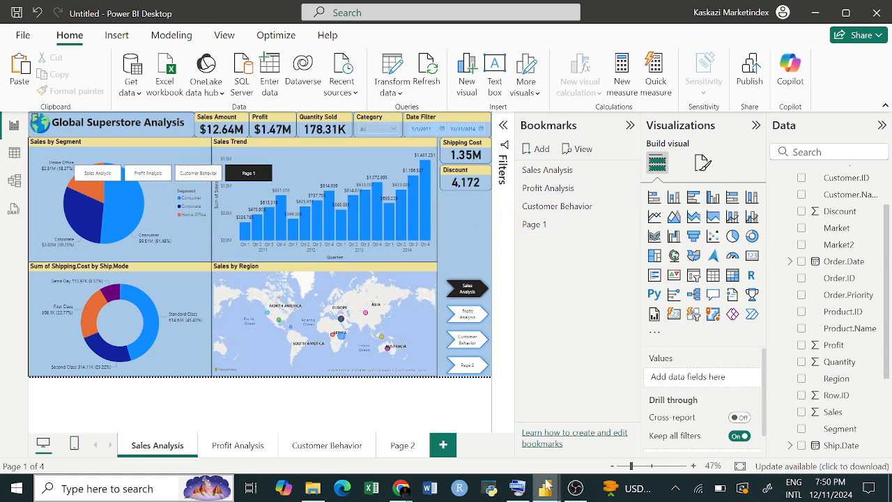
- Test the Customer Behavior bookmark from the bookmark navigator on the Sales Analysis page, using the on-screen keyboard
{"action": "left_click", "coordinate": [519, 488]}
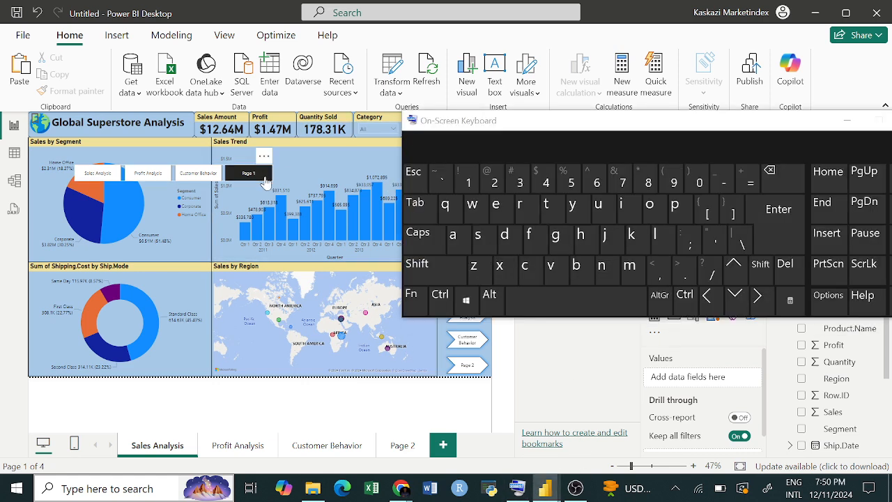
{"action": "left_click", "coordinate": [267, 184]}
{"action": "left_click", "coordinate": [444, 300]}
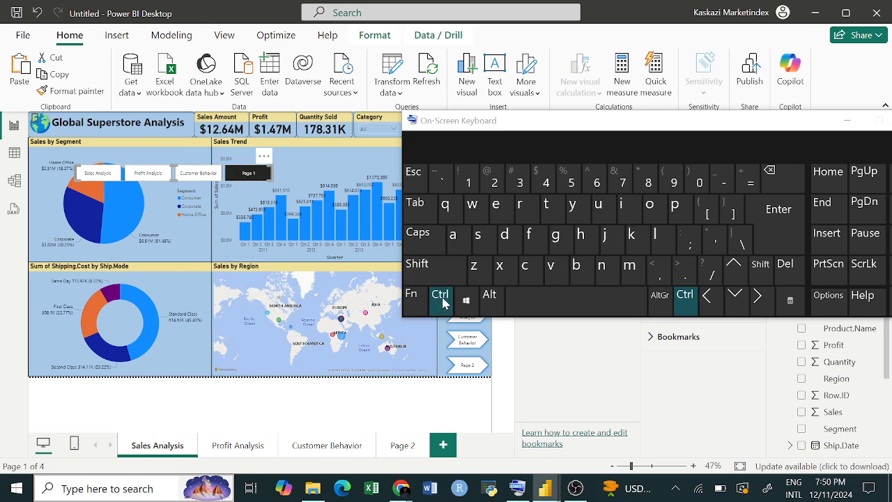
{"action": "left_click", "coordinate": [198, 174], "text": "ctrl"}
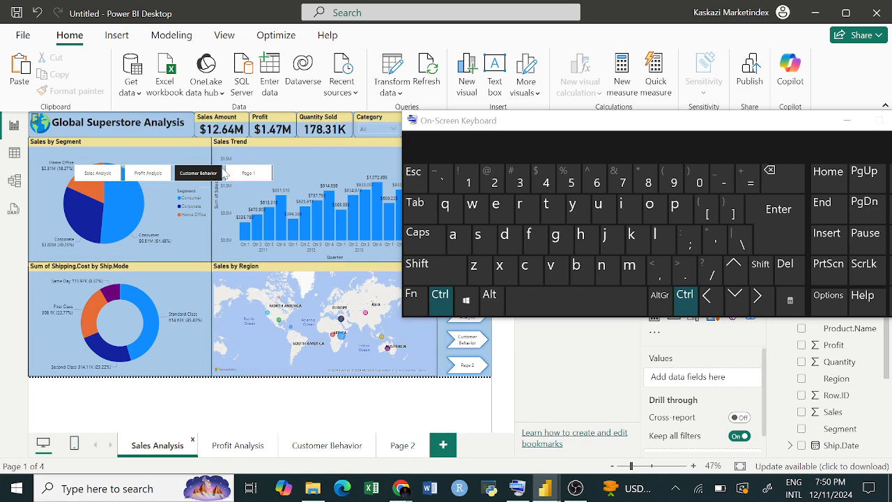
{"action": "left_click", "coordinate": [848, 122]}
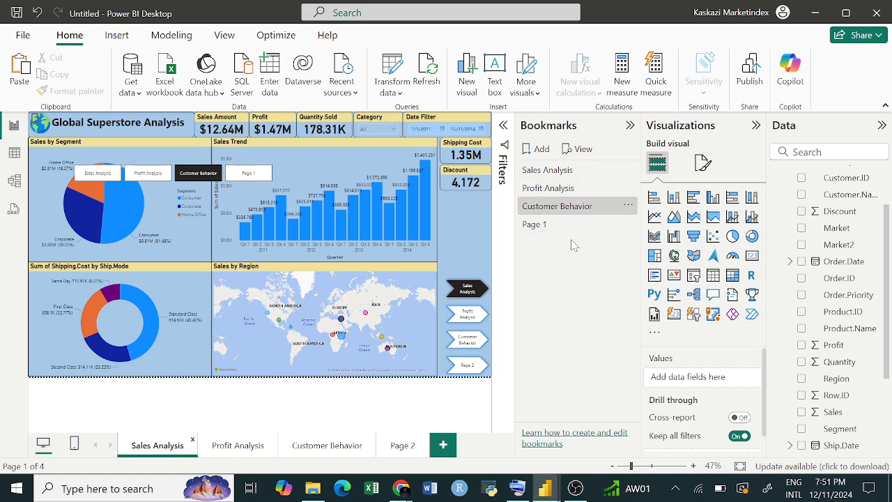
- Delete the Page 1 bookmark
{"action": "left_click", "coordinate": [627, 224]}
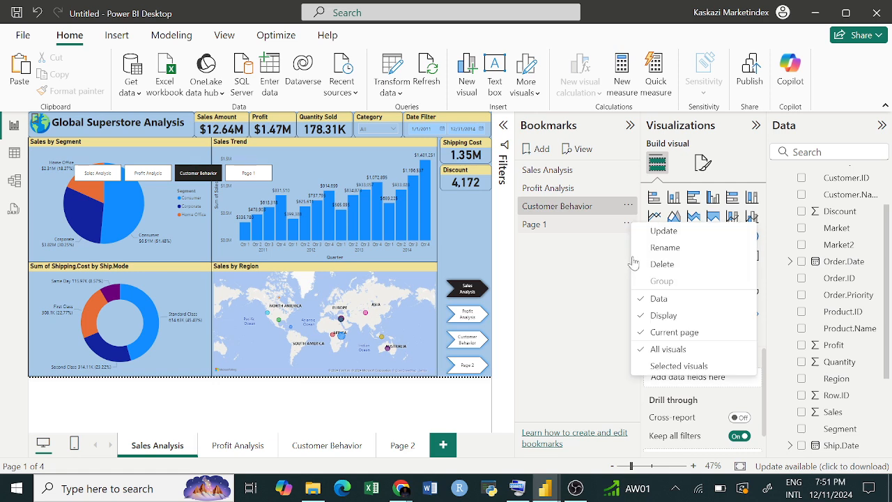
{"action": "left_click", "coordinate": [665, 265]}
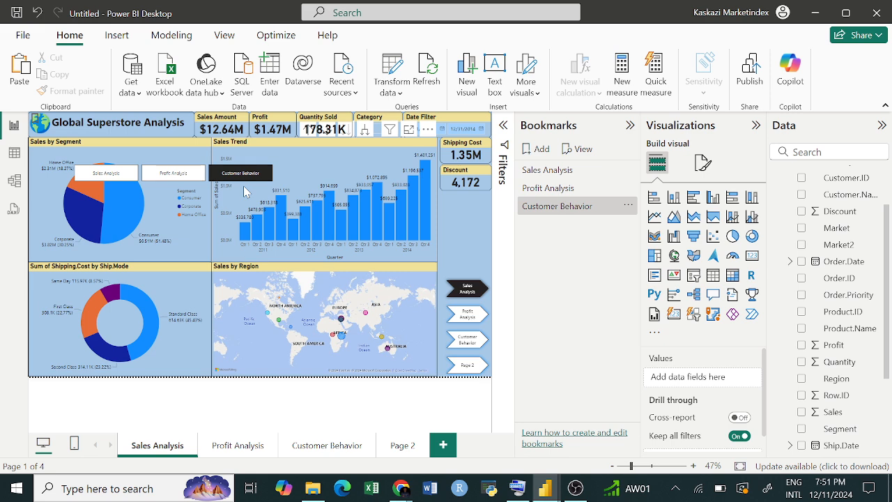
- Hide the Customer Behavior report page
{"action": "left_click", "coordinate": [403, 449]}
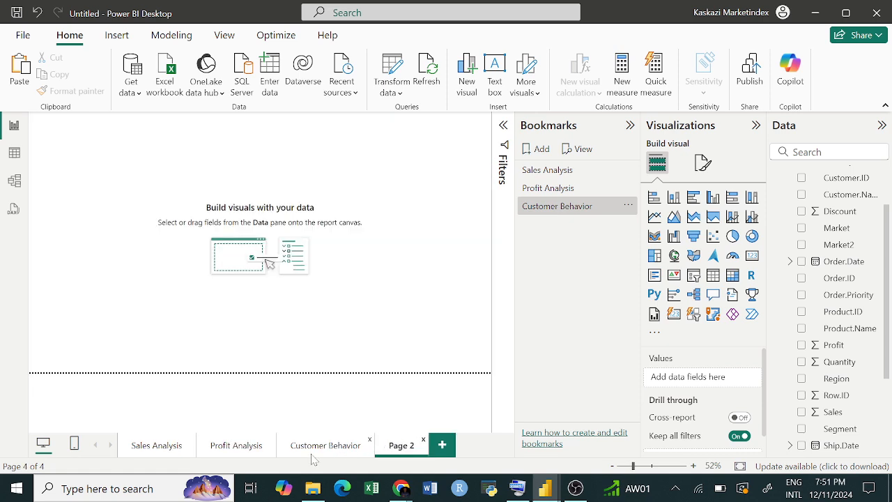
{"action": "left_click", "coordinate": [300, 446]}
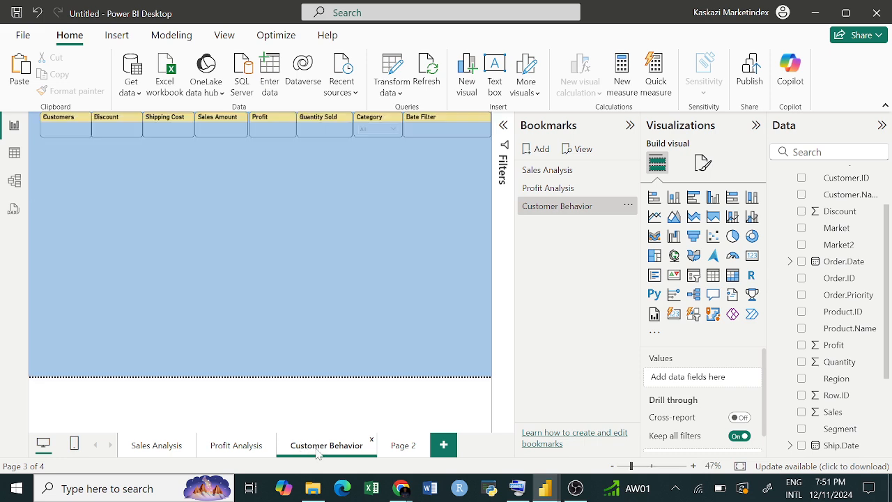
{"action": "right_click", "coordinate": [319, 448]}
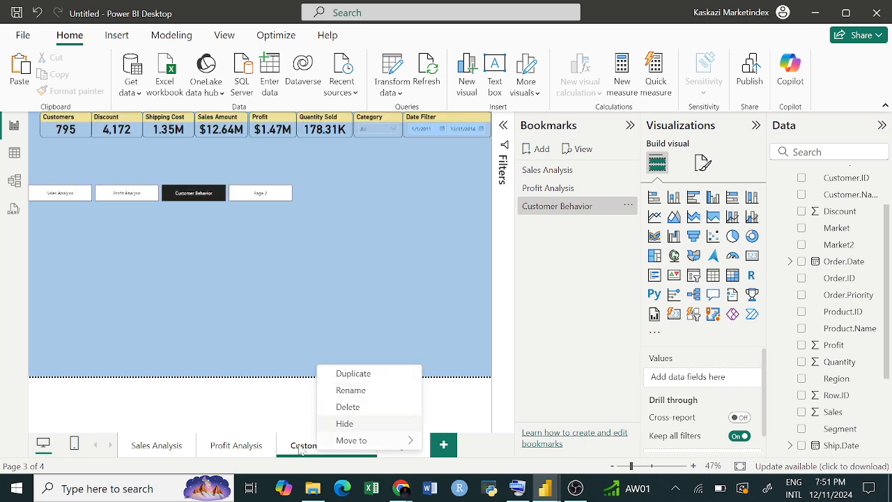
{"action": "left_click", "coordinate": [355, 426]}
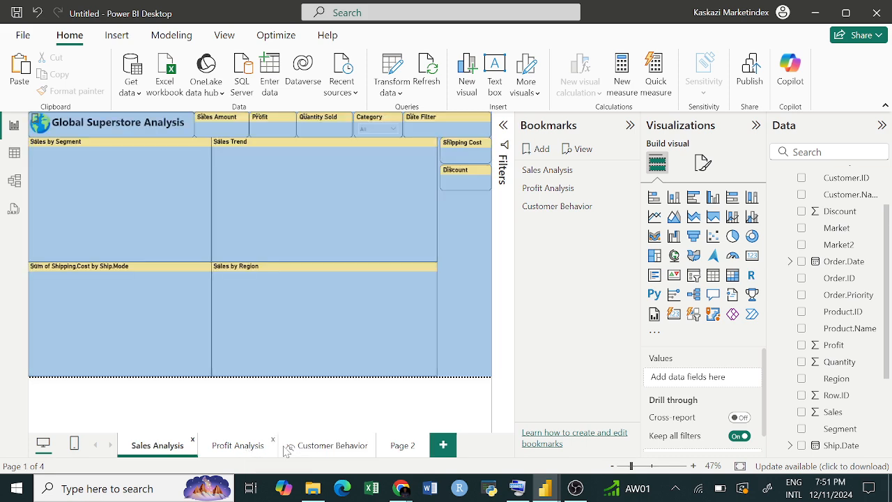
{"action": "left_click", "coordinate": [279, 447]}
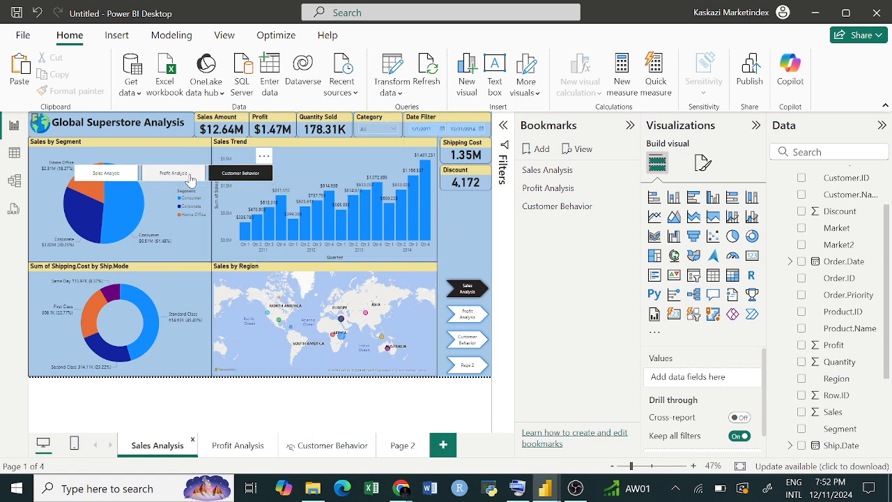
- Review the bookmark navigator's style settings and the available button states on the Sales Analysis page
{"action": "left_click", "coordinate": [212, 176]}
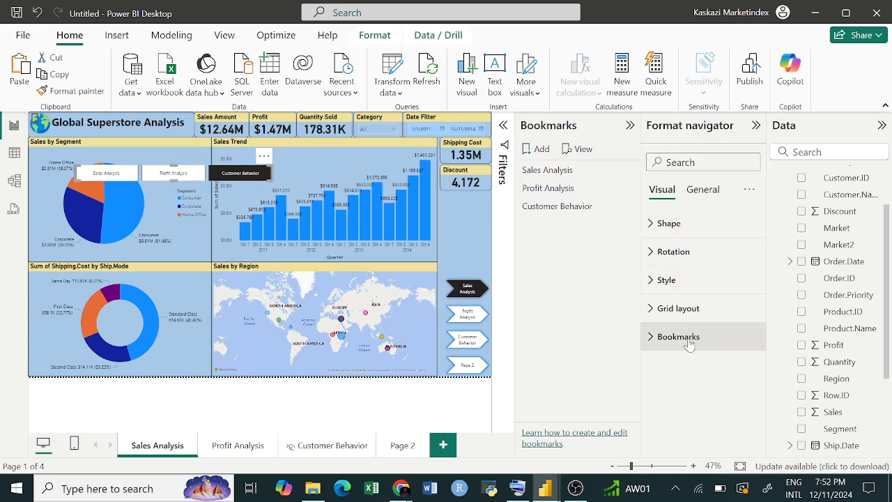
{"action": "left_click", "coordinate": [685, 285]}
{"action": "scroll", "coordinate": [701, 349], "scroll_direction": "down", "scroll_amount": 4}
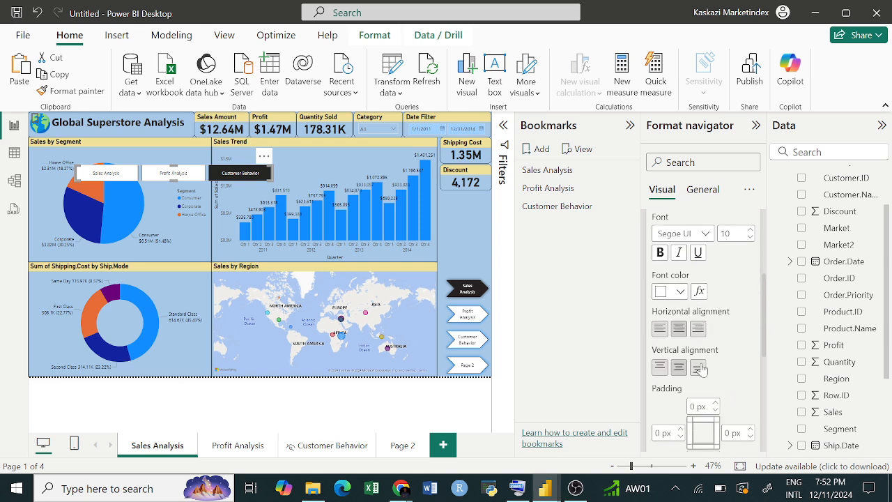
{"action": "scroll", "coordinate": [700, 362], "scroll_direction": "up", "scroll_amount": 4}
{"action": "left_click", "coordinate": [705, 354]}
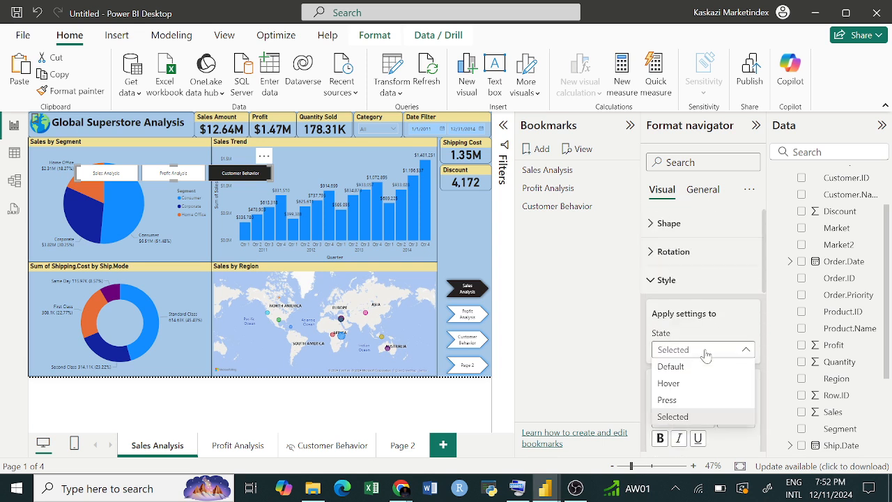
{"action": "left_click", "coordinate": [705, 354]}
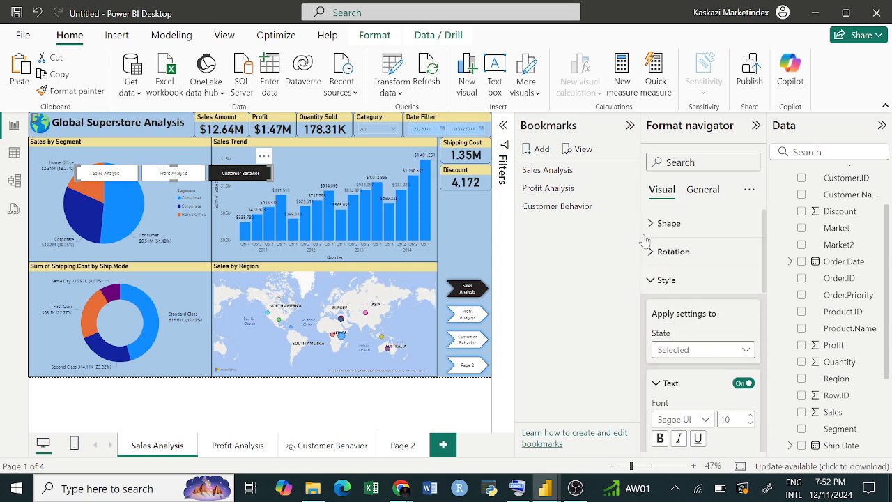
{"action": "left_click", "coordinate": [655, 282]}
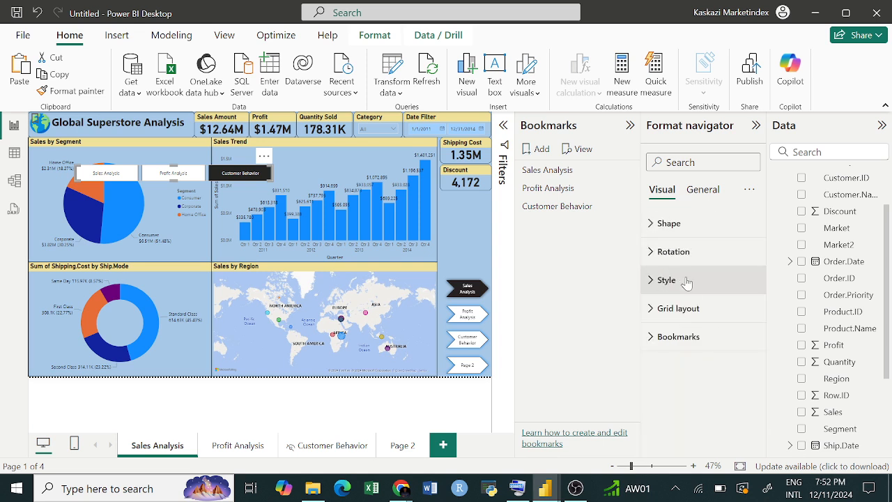
- Check the bookmark choices and deselection setting available for the bookmark navigator
{"action": "left_click", "coordinate": [665, 338]}
{"action": "left_click", "coordinate": [698, 384]}
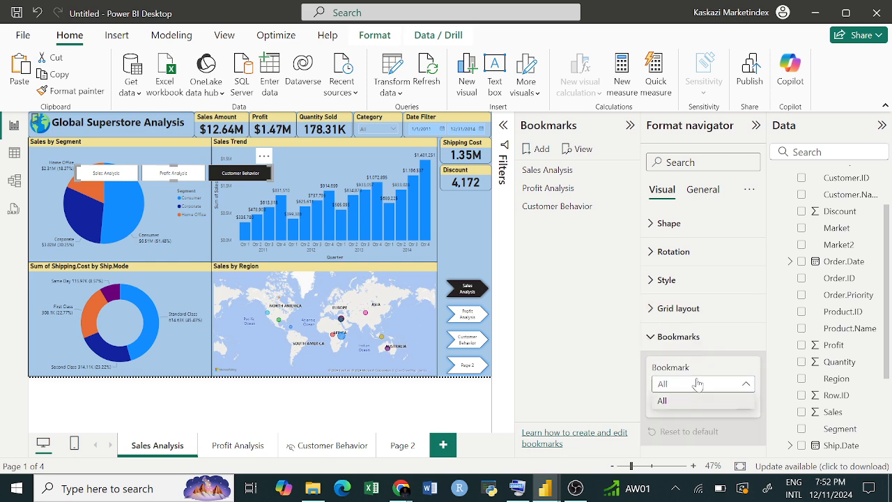
{"action": "left_click", "coordinate": [701, 384]}
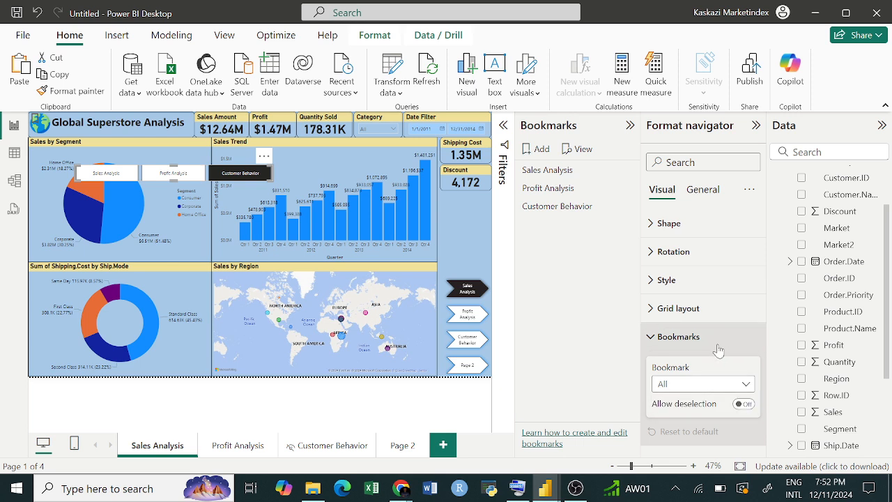
{"action": "left_click", "coordinate": [706, 339]}
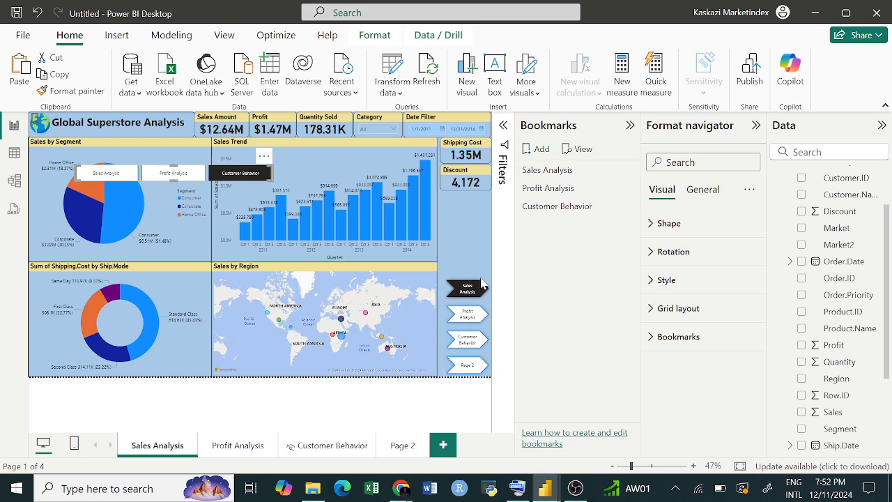
- Try the page navigator without hidden pages by switching Show hidden pages off and on, leaving it on
{"action": "left_click", "coordinate": [488, 305]}
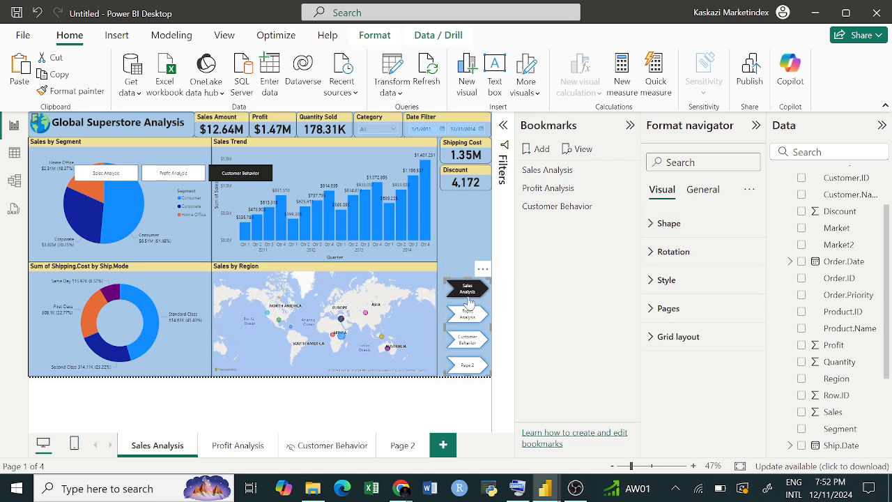
{"action": "left_click", "coordinate": [652, 308]}
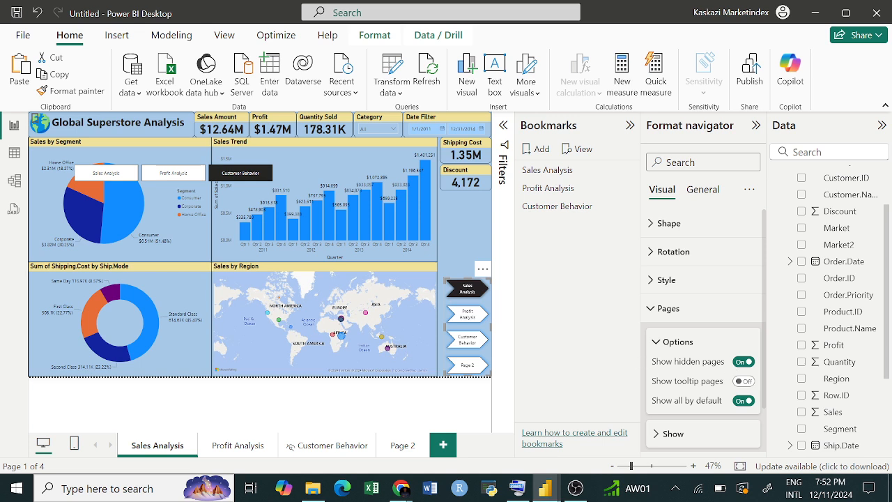
{"action": "left_click", "coordinate": [744, 361]}
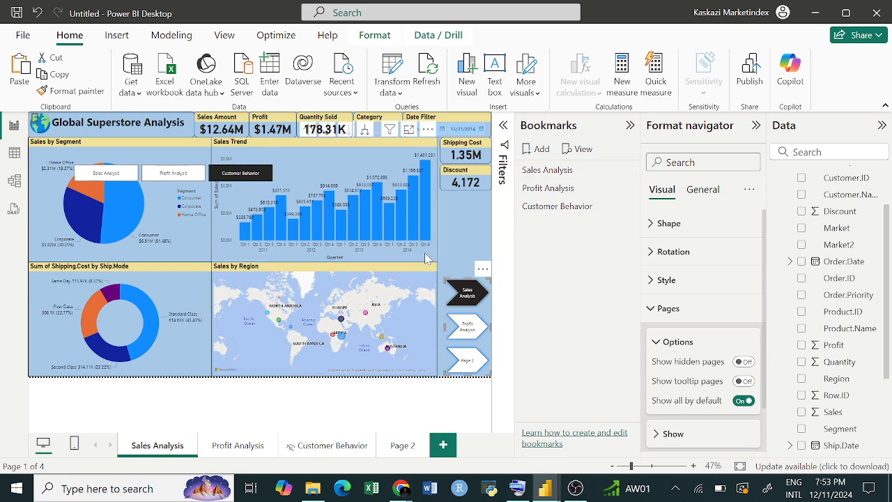
{"action": "left_click", "coordinate": [744, 362]}
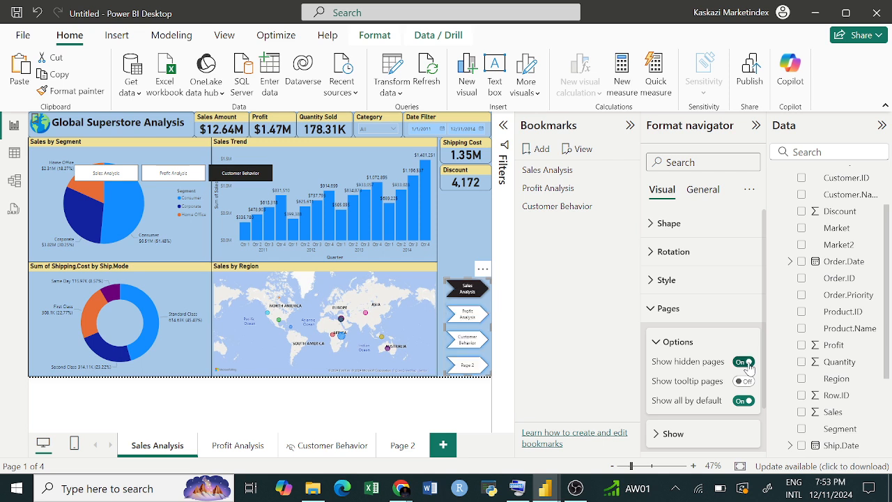
{"action": "left_click", "coordinate": [745, 362]}
{"action": "left_click", "coordinate": [744, 361]}
{"action": "left_click", "coordinate": [745, 362]}
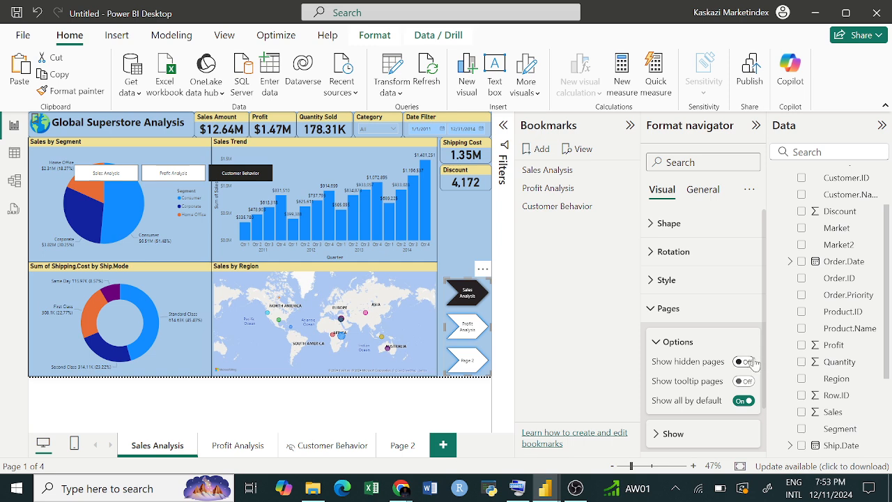
{"action": "left_click", "coordinate": [747, 363]}
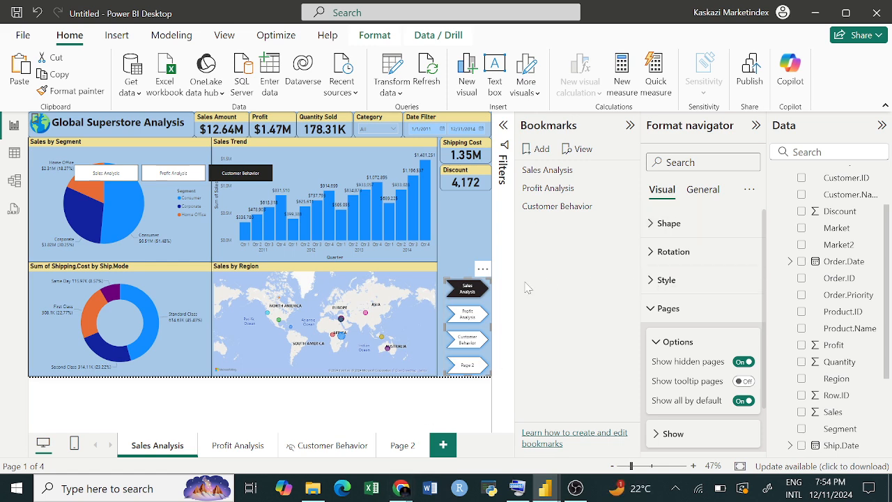
- Hide and reshow the Bookmarks pane, and open the Selection pane briefly to view the layer order of the report objects
{"action": "left_click", "coordinate": [630, 125]}
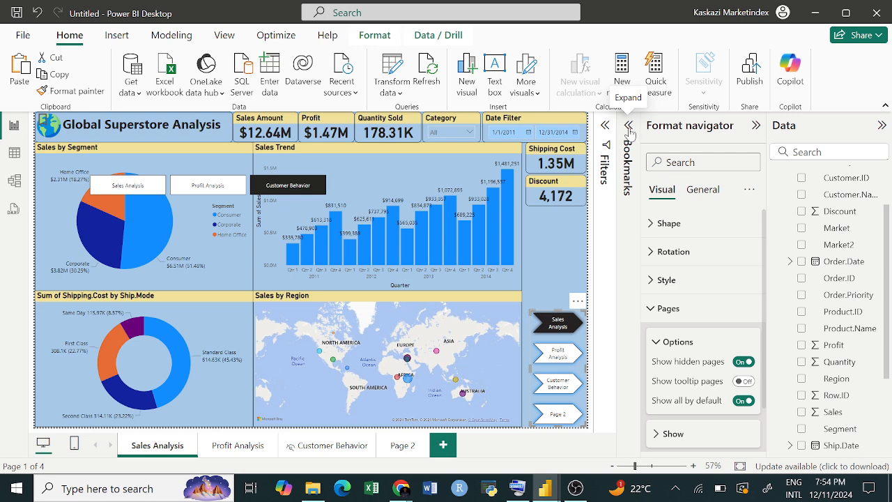
{"action": "left_click", "coordinate": [629, 125]}
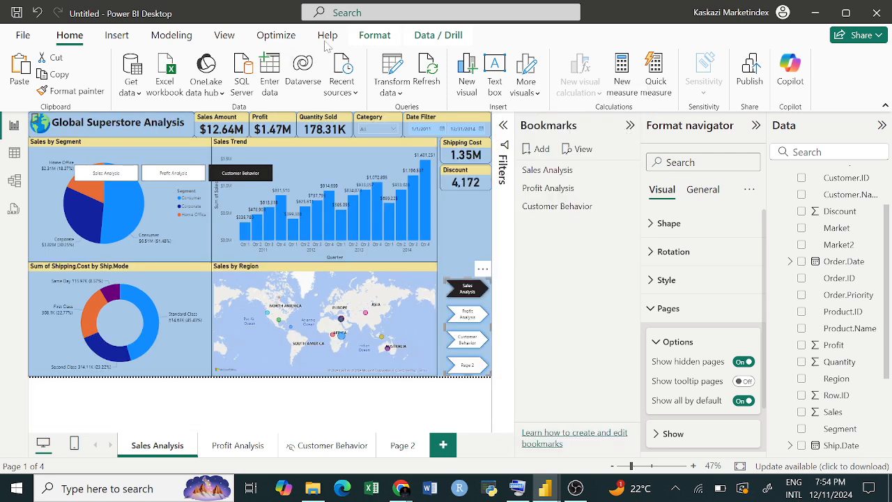
{"action": "left_click", "coordinate": [224, 35]}
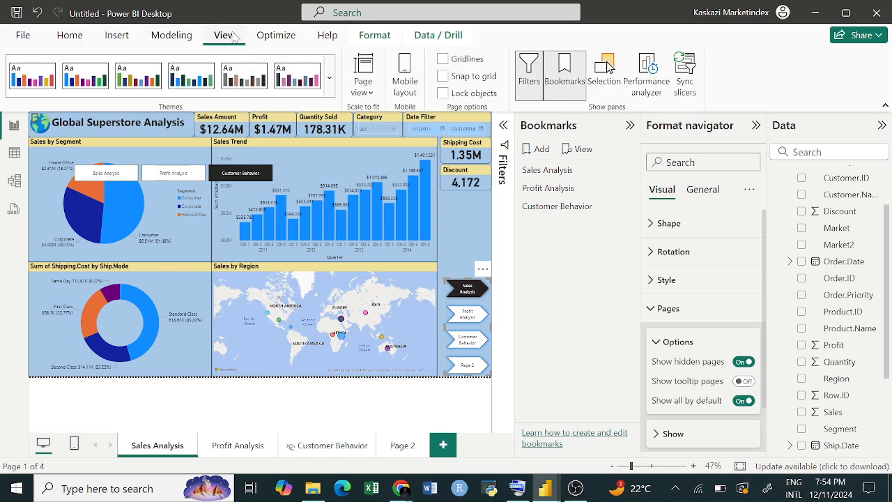
{"action": "left_click", "coordinate": [564, 69]}
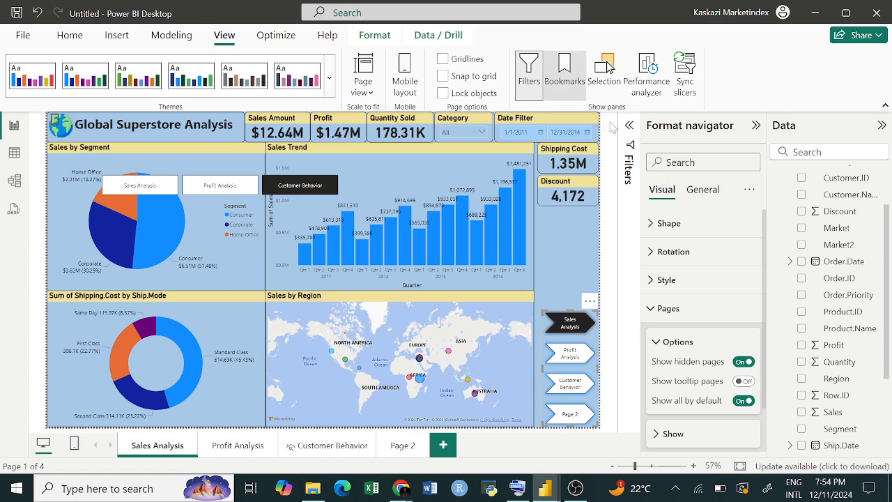
{"action": "left_click", "coordinate": [565, 71]}
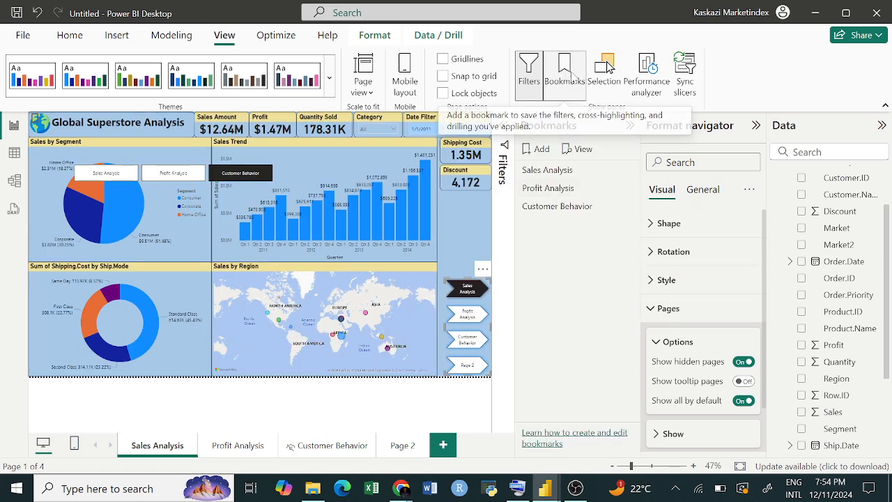
{"action": "left_click", "coordinate": [606, 70]}
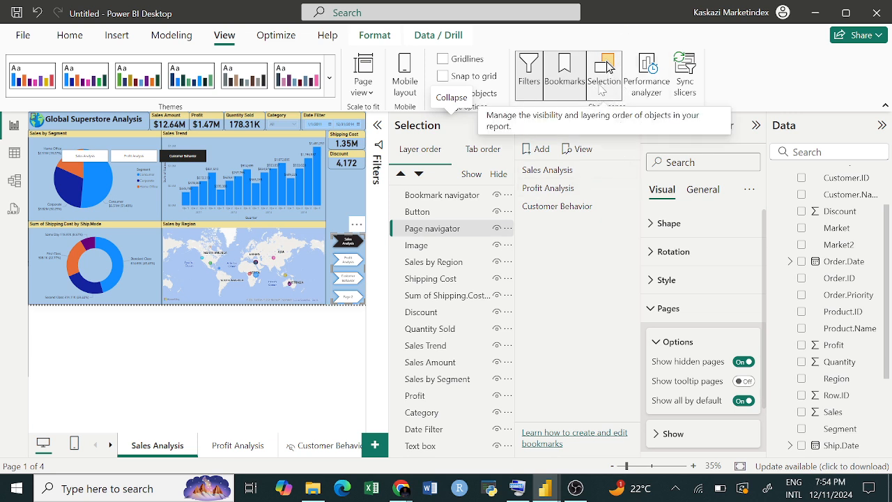
{"action": "left_click", "coordinate": [605, 67]}
- Close the Bookmarks pane and collapse the Format navigator and Data panes to enlarge the report canvas
{"action": "left_click", "coordinate": [565, 70]}
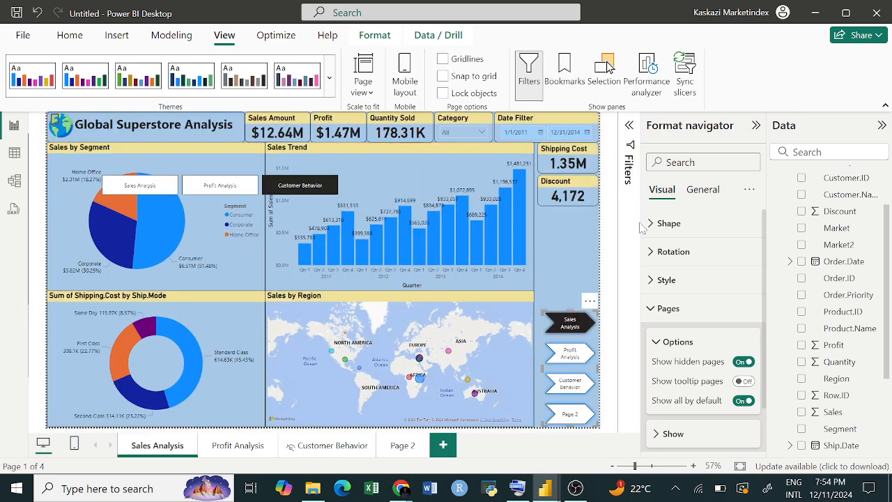
{"action": "left_click", "coordinate": [756, 125]}
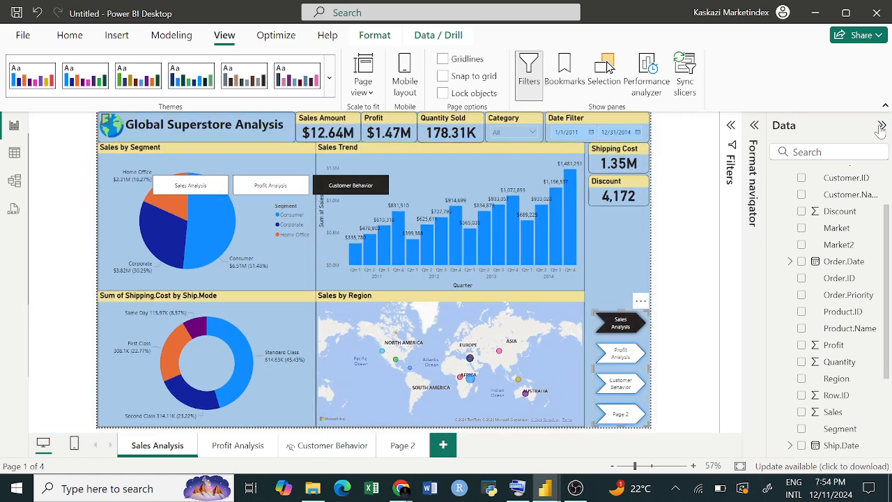
{"action": "left_click", "coordinate": [882, 125]}
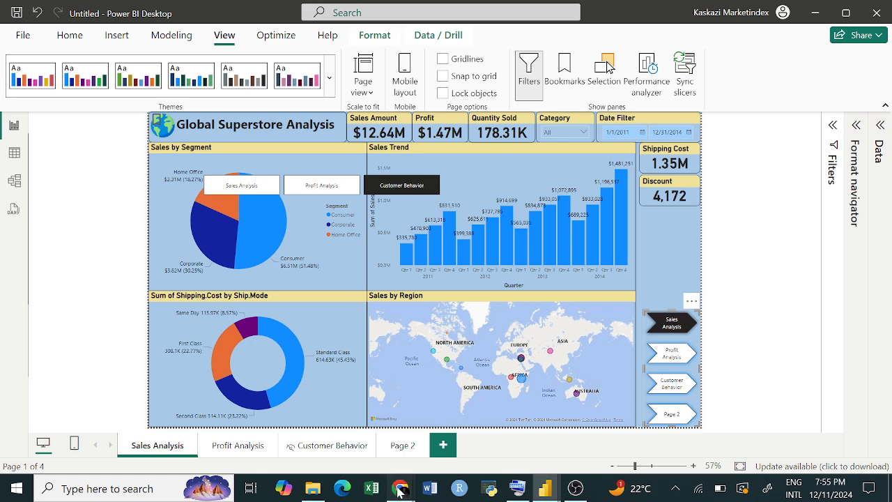
- Switch to Chrome, search the web for "microsoft power bi themes" and open the Fabric Community Themes Gallery
{"action": "mouse_move", "coordinate": [398, 490]}
{"action": "left_click", "coordinate": [368, 453]}
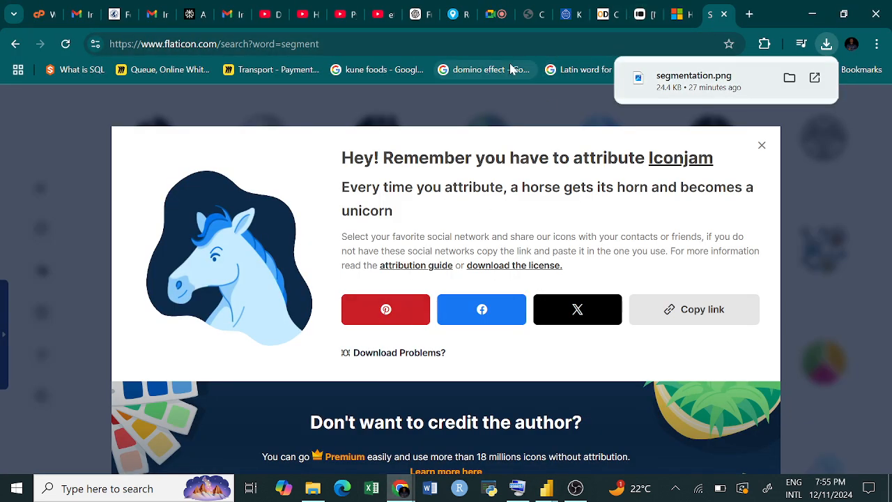
{"action": "left_click", "coordinate": [498, 35]}
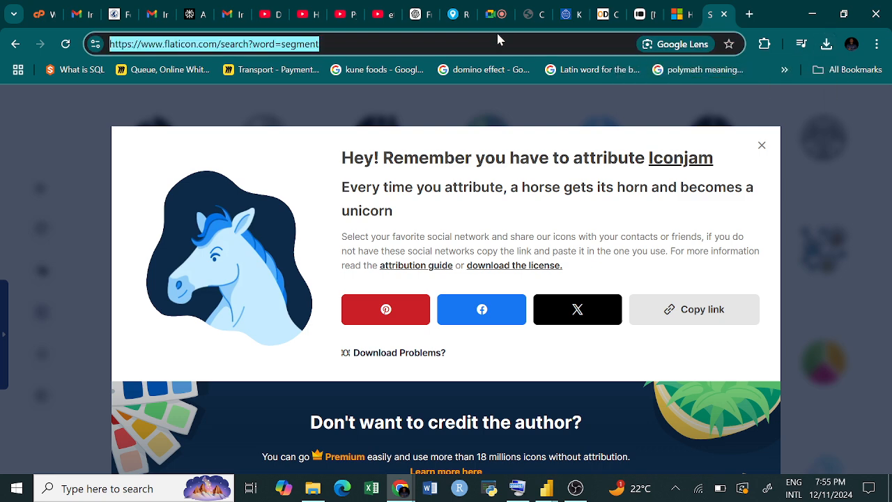
{"action": "type", "text": "Mict"}
{"action": "key", "text": "BackSpace"}
{"action": "type", "text": "rosof"}
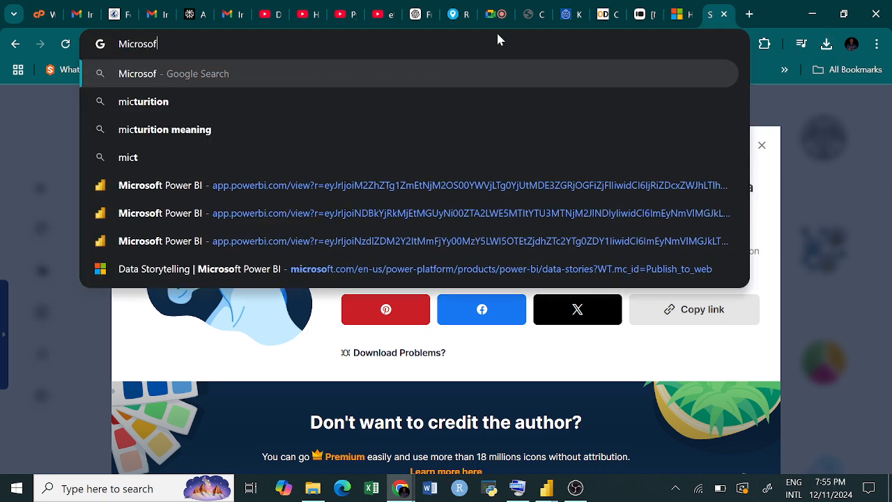
{"action": "type", "text": "t powetr"}
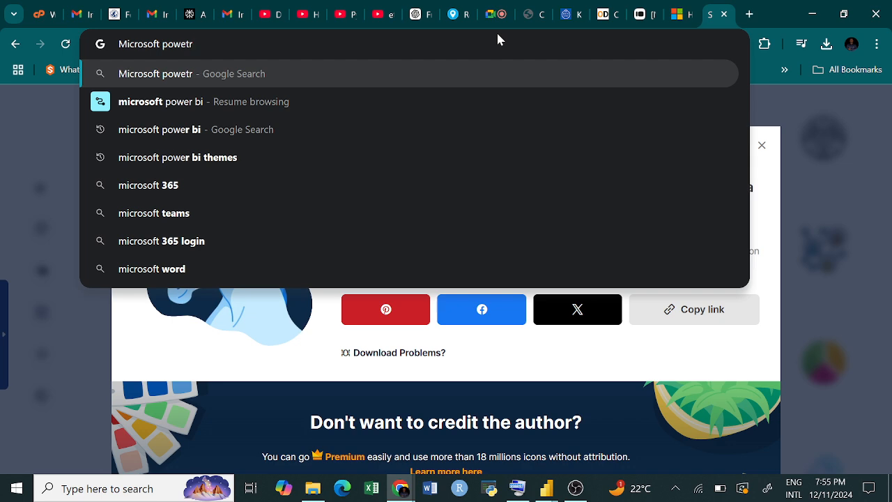
{"action": "key", "text": "BackSpace"}
{"action": "key", "text": "BackSpace"}
{"action": "type", "text": "r b"}
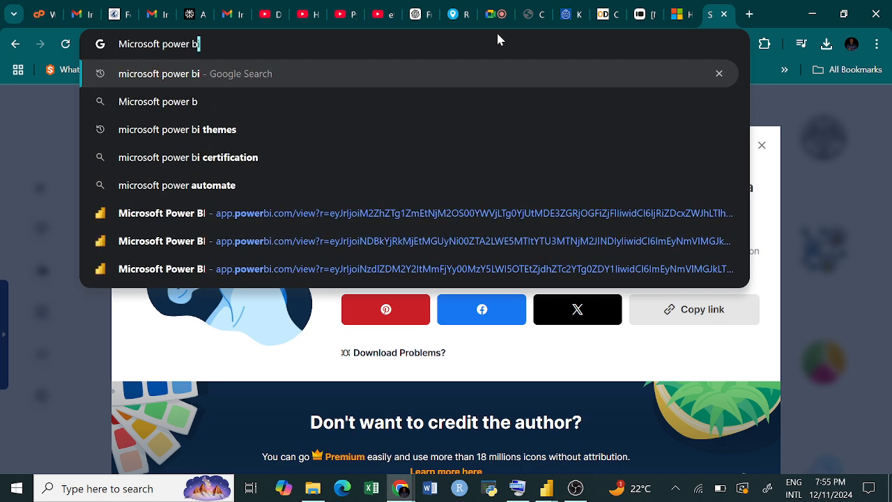
{"action": "type", "text": "BI themes"}
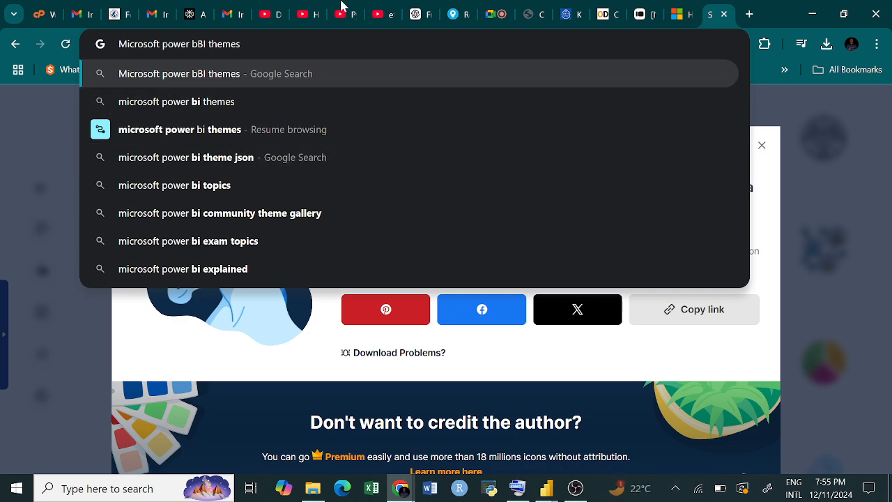
{"action": "left_click", "coordinate": [178, 104]}
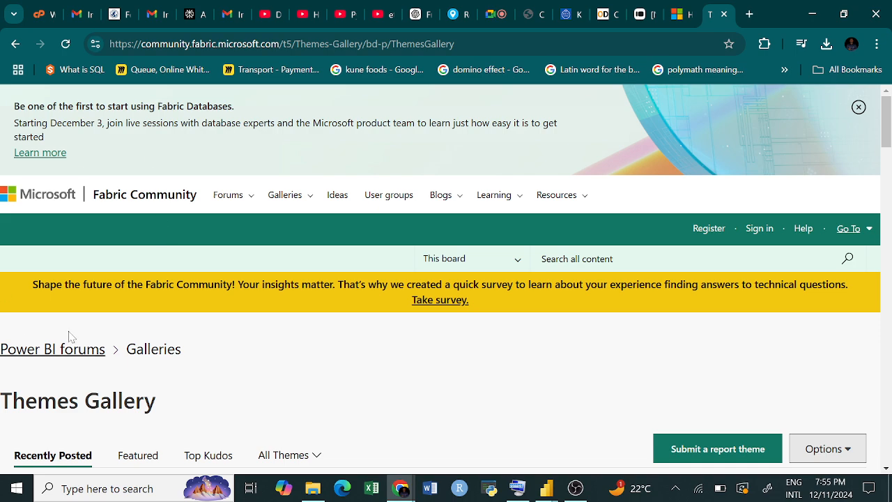
- Look through the recently posted dashboard templates on the first page of the Themes Gallery and go to page 2
{"action": "scroll", "coordinate": [76, 388], "scroll_direction": "down", "scroll_amount": 4}
{"action": "scroll", "coordinate": [183, 281], "scroll_direction": "down", "scroll_amount": 1}
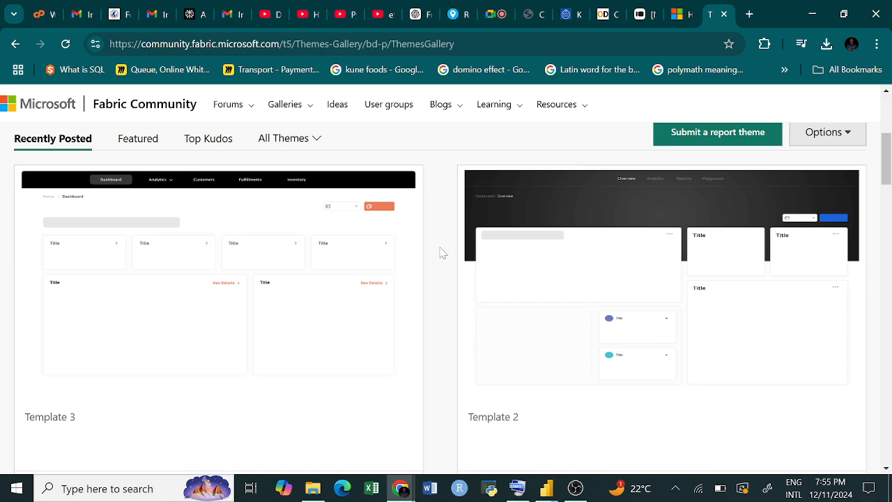
{"action": "scroll", "coordinate": [440, 253], "scroll_direction": "down", "scroll_amount": 5}
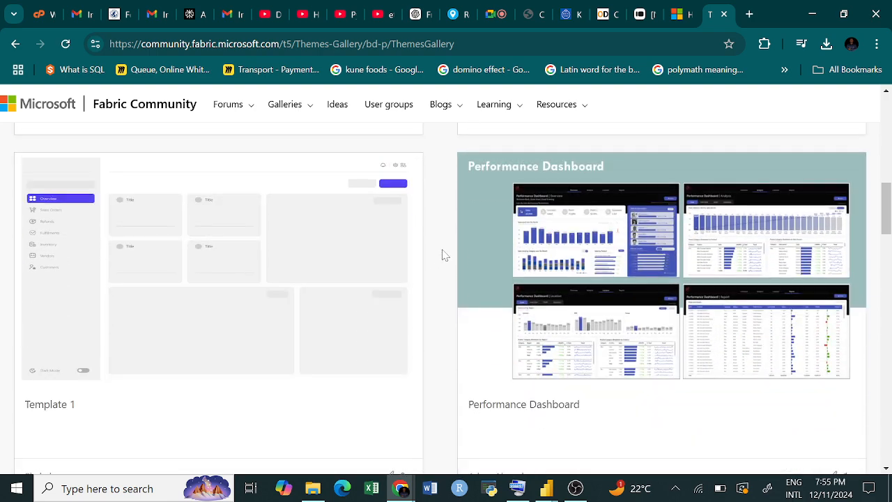
{"action": "scroll", "coordinate": [442, 254], "scroll_direction": "down", "scroll_amount": 5}
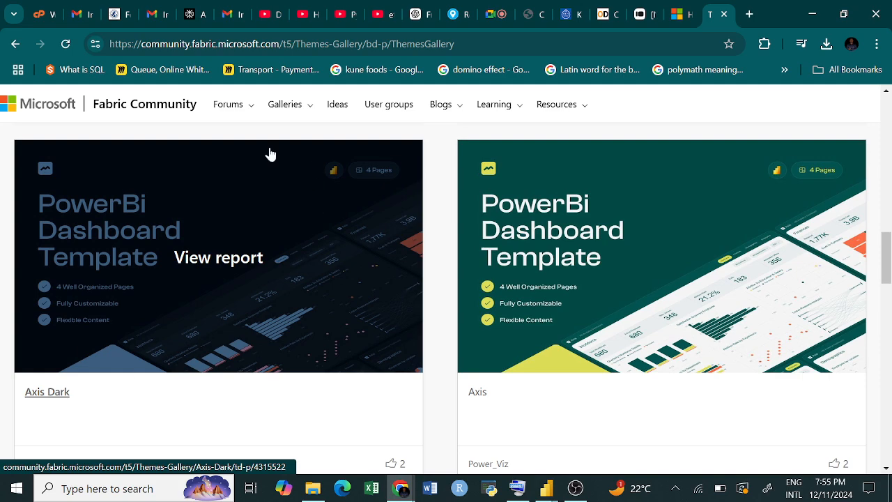
{"action": "scroll", "coordinate": [301, 271], "scroll_direction": "down", "scroll_amount": 3}
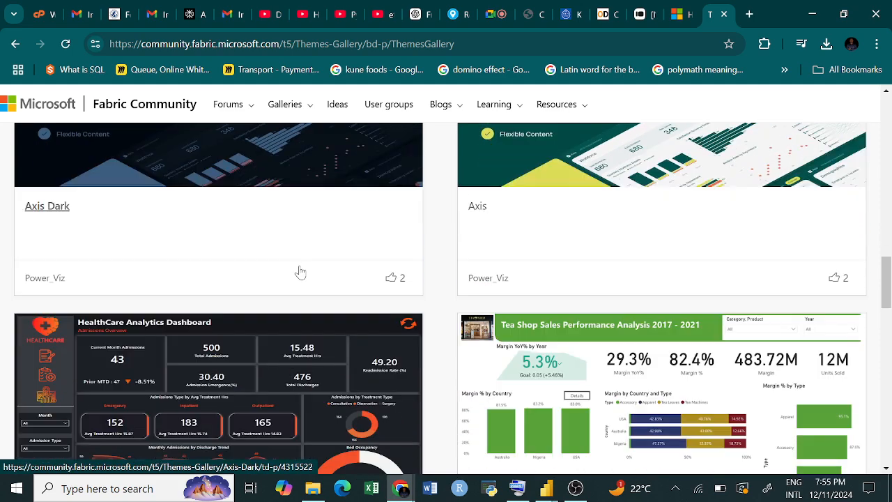
{"action": "scroll", "coordinate": [276, 219], "scroll_direction": "down", "scroll_amount": 3}
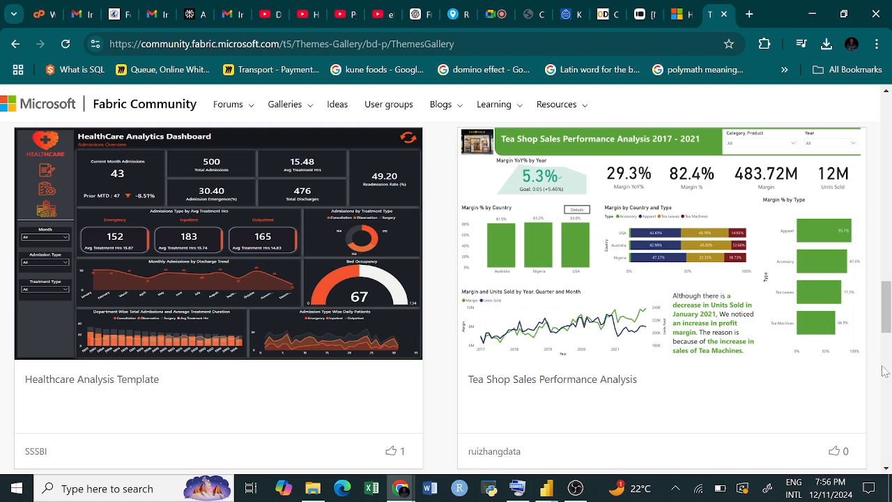
{"action": "scroll", "coordinate": [874, 370], "scroll_direction": "down", "scroll_amount": 6}
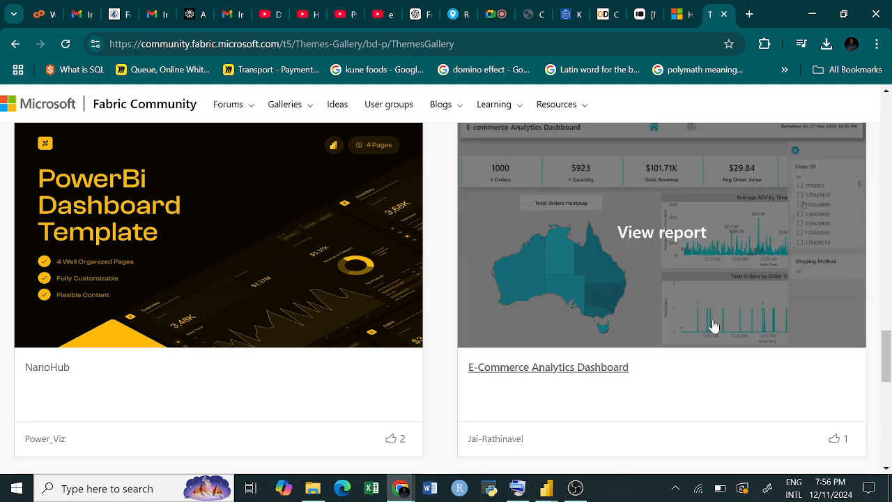
{"action": "scroll", "coordinate": [430, 336], "scroll_direction": "down", "scroll_amount": 1}
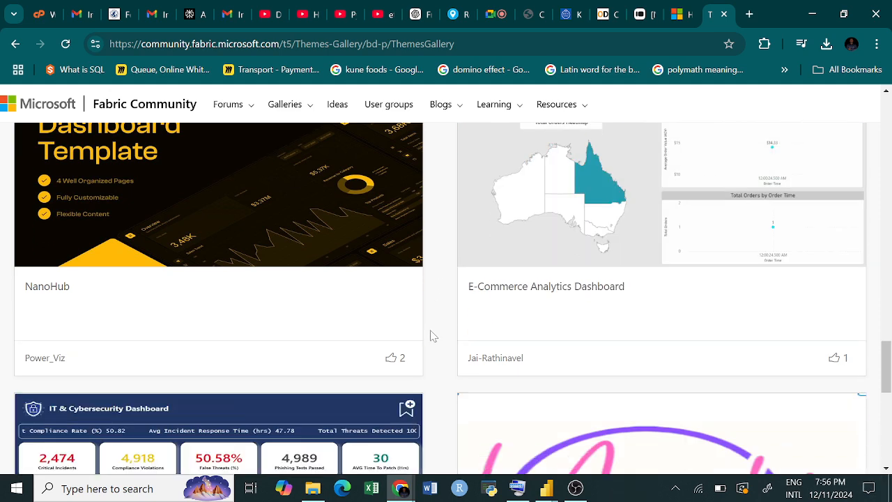
{"action": "scroll", "coordinate": [431, 336], "scroll_direction": "down", "scroll_amount": 4}
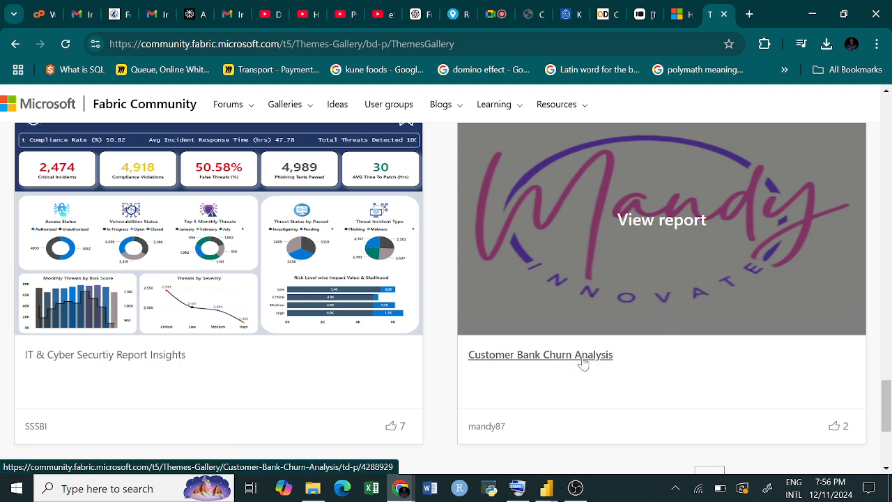
{"action": "scroll", "coordinate": [435, 350], "scroll_direction": "down", "scroll_amount": 3}
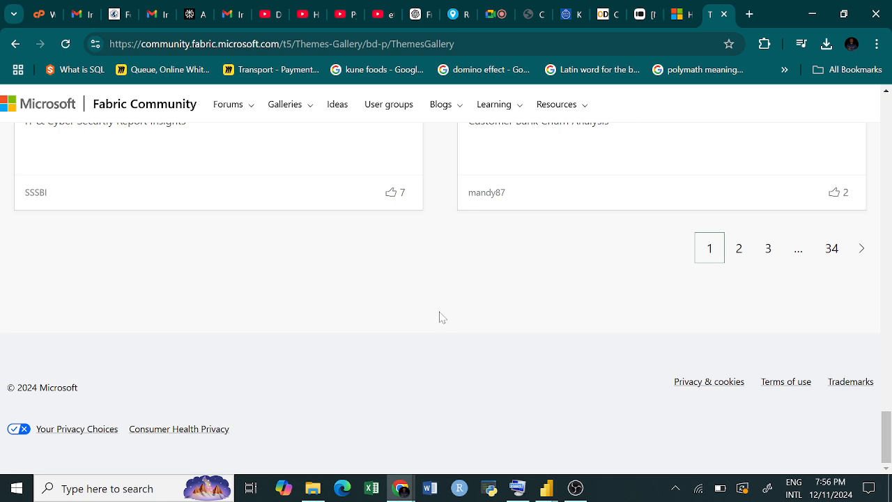
{"action": "left_click", "coordinate": [741, 251]}
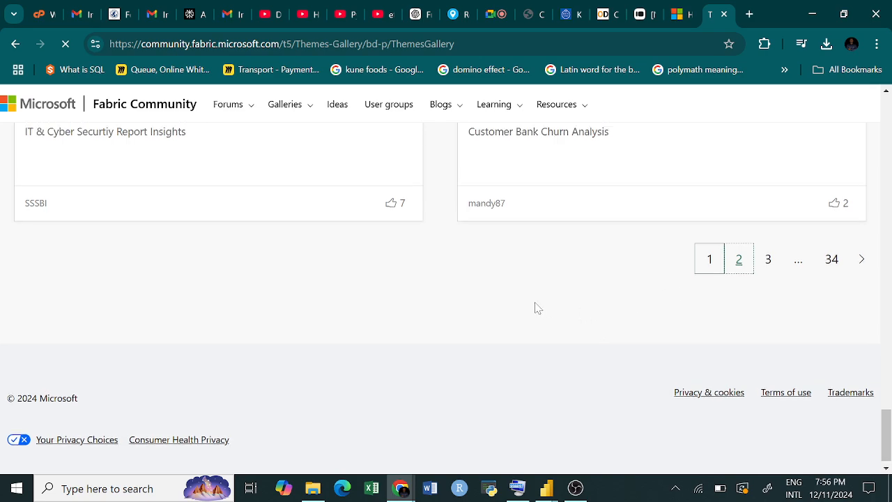
- Look through the dashboard templates on page 2 of the Themes Gallery and open Sales Analytics Report Insights
{"action": "scroll", "coordinate": [461, 297], "scroll_direction": "up", "scroll_amount": 20}
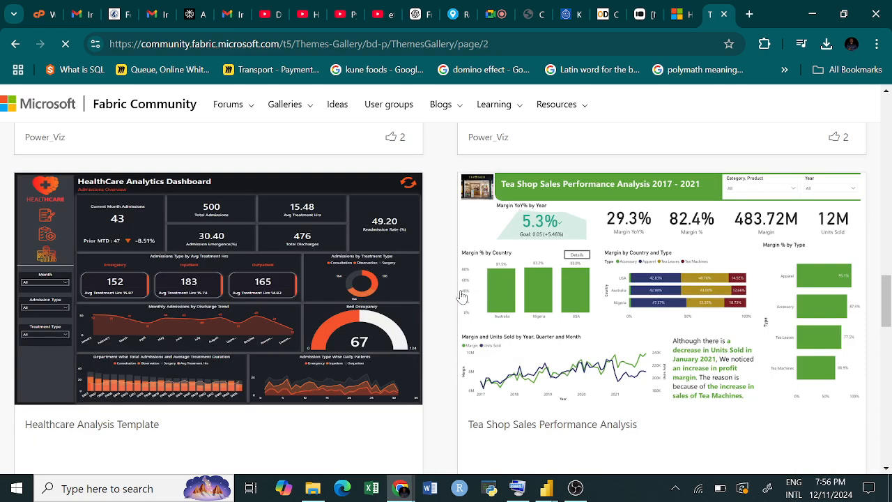
{"action": "scroll", "coordinate": [453, 304], "scroll_direction": "down", "scroll_amount": 4}
{"action": "scroll", "coordinate": [450, 303], "scroll_direction": "up", "scroll_amount": 1}
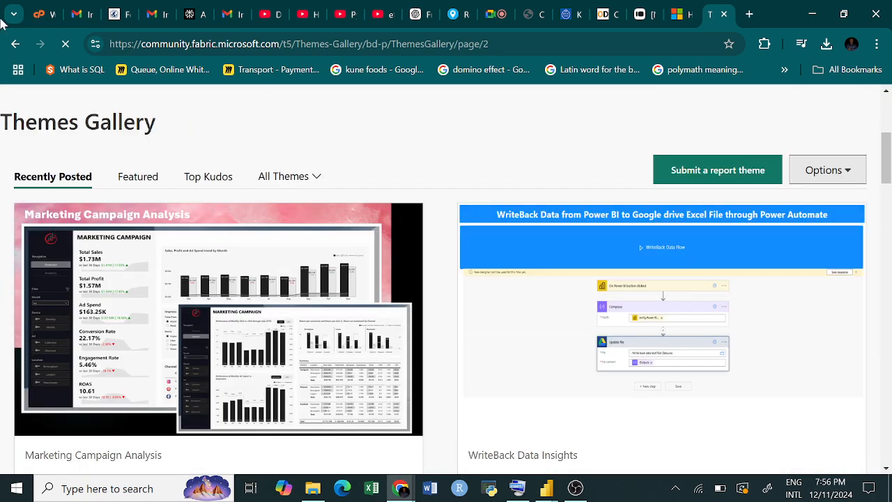
{"action": "scroll", "coordinate": [457, 281], "scroll_direction": "down", "scroll_amount": 12}
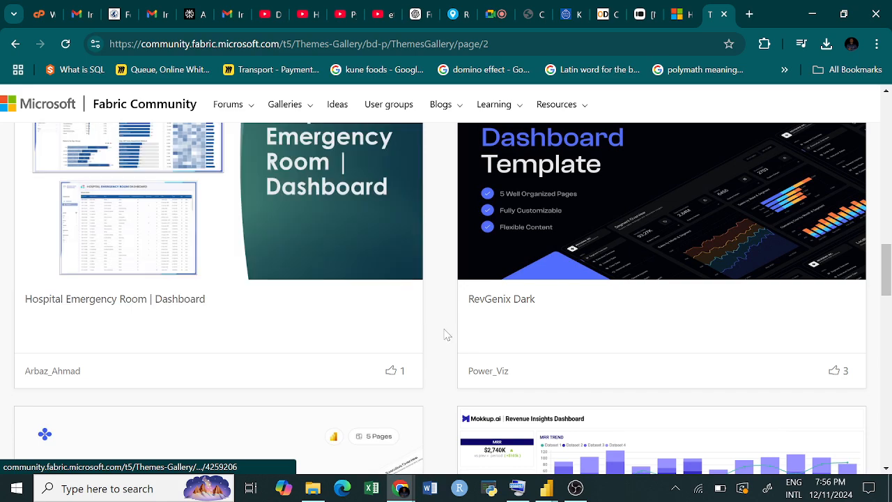
{"action": "scroll", "coordinate": [423, 313], "scroll_direction": "down", "scroll_amount": 10}
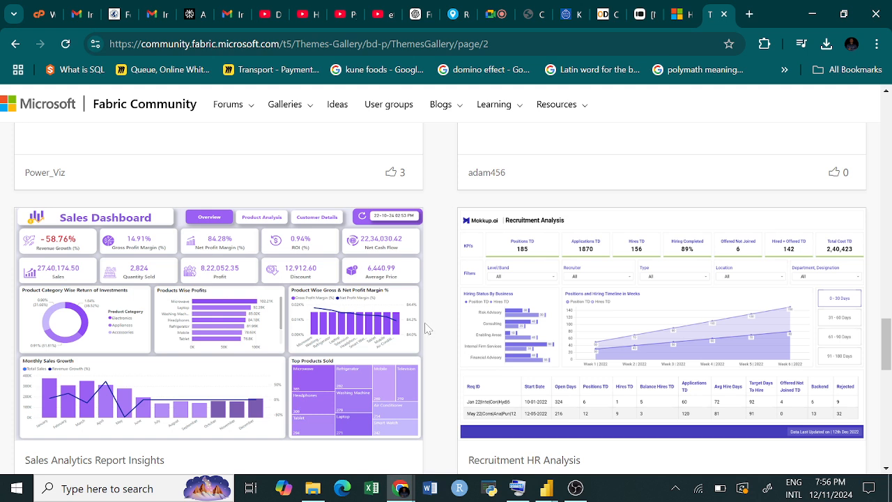
{"action": "left_click", "coordinate": [307, 326]}
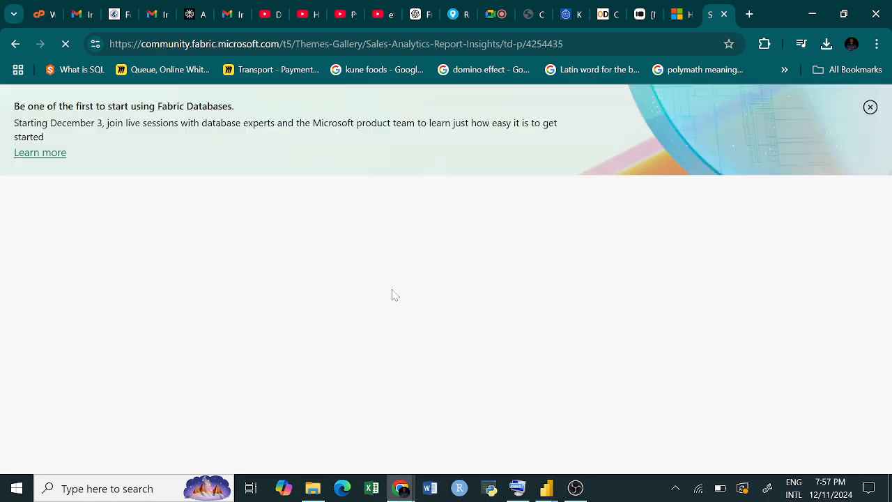
- Examine the Overview page of the embedded Sales Dashboard and the template's description and attached files
{"action": "scroll", "coordinate": [432, 310], "scroll_direction": "down", "scroll_amount": 3}
{"action": "scroll", "coordinate": [431, 315], "scroll_direction": "down", "scroll_amount": 2}
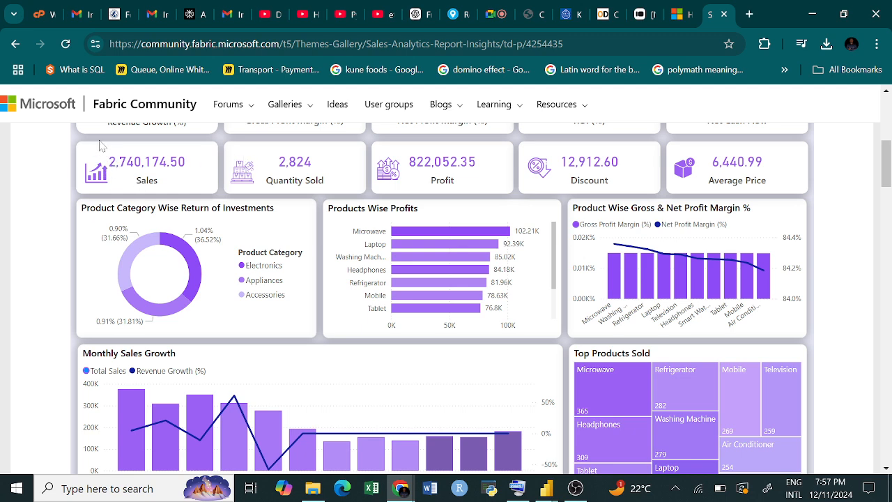
{"action": "scroll", "coordinate": [439, 190], "scroll_direction": "up", "scroll_amount": 2}
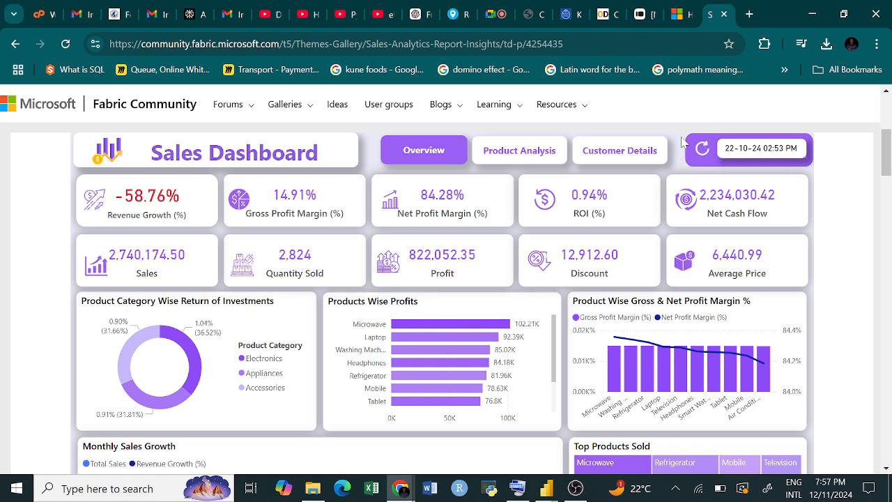
{"action": "scroll", "coordinate": [548, 279], "scroll_direction": "down", "scroll_amount": 3}
{"action": "scroll", "coordinate": [364, 262], "scroll_direction": "down", "scroll_amount": 3}
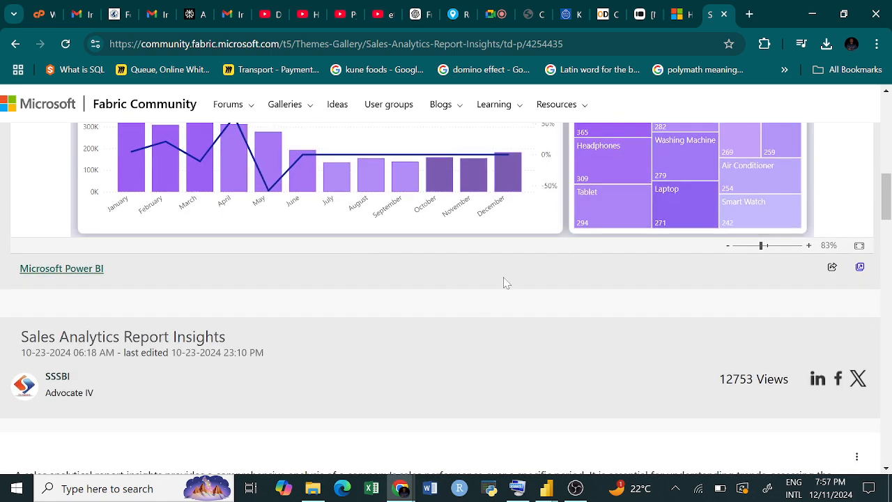
{"action": "scroll", "coordinate": [498, 284], "scroll_direction": "down", "scroll_amount": 3}
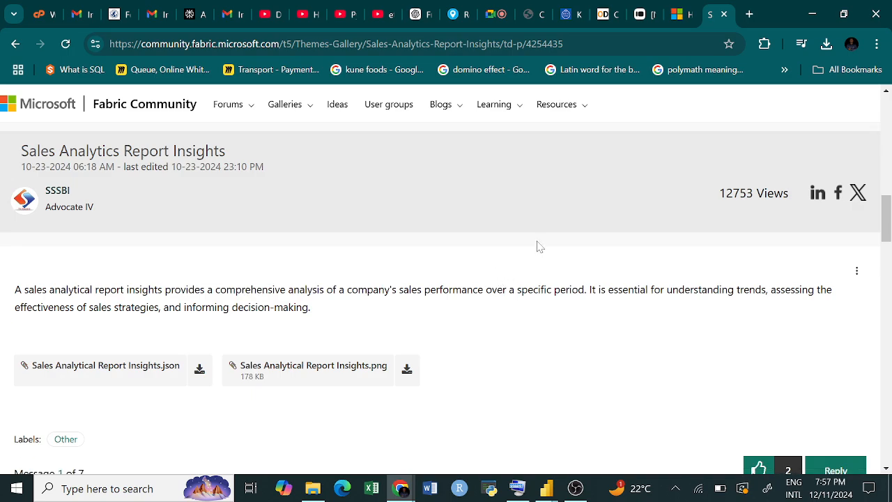
{"action": "scroll", "coordinate": [537, 246], "scroll_direction": "up", "scroll_amount": 9}
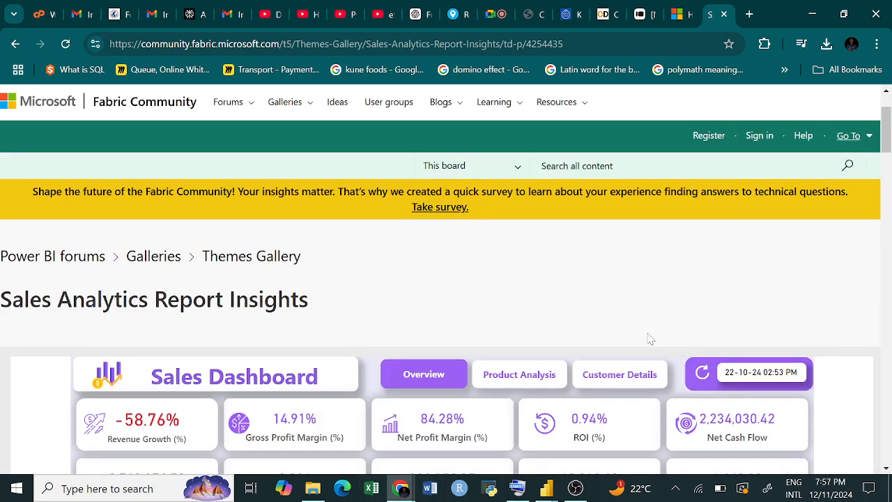
{"action": "scroll", "coordinate": [569, 357], "scroll_direction": "down", "scroll_amount": 2}
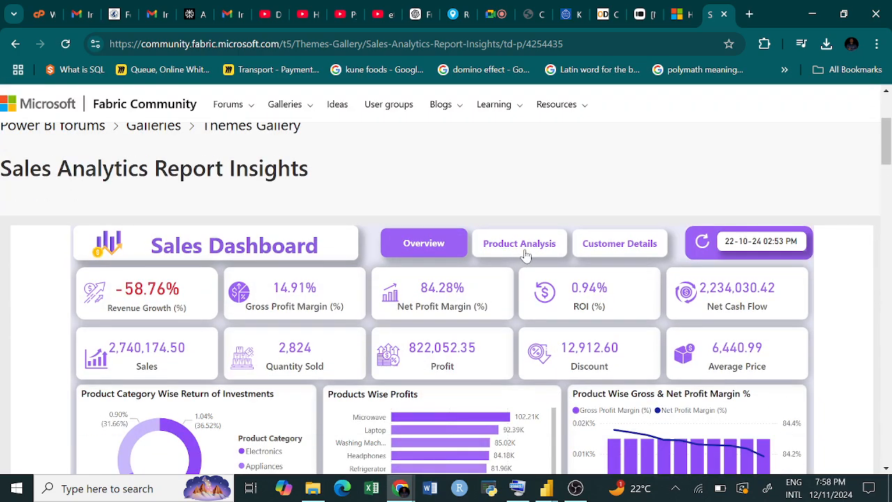
{"action": "scroll", "coordinate": [515, 355], "scroll_direction": "down", "scroll_amount": 6}
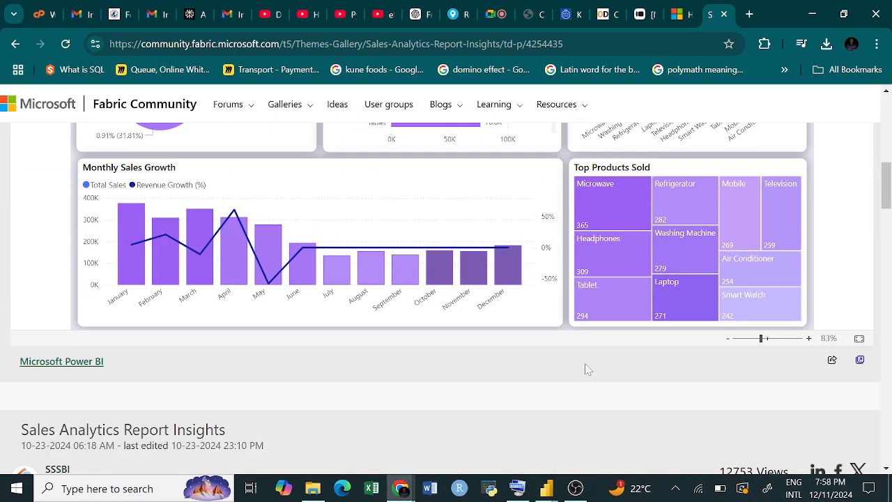
{"action": "scroll", "coordinate": [450, 358], "scroll_direction": "up", "scroll_amount": 8}
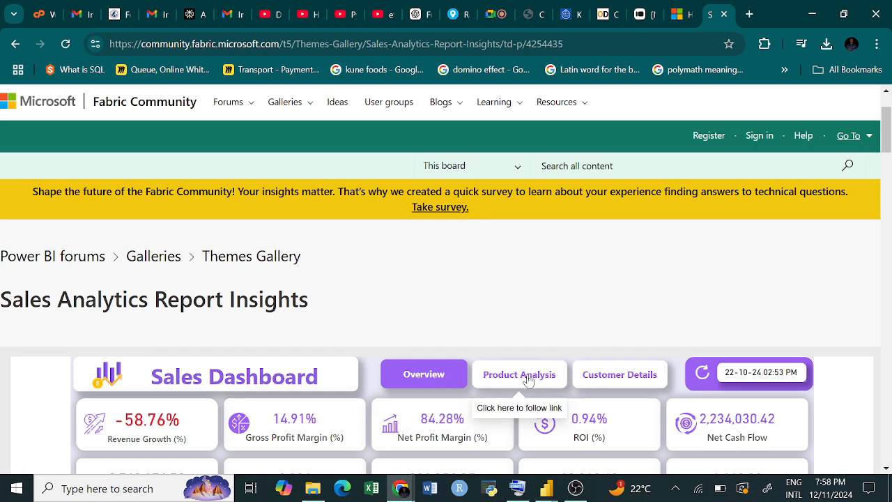
- Open the Product Analysis page of the embedded Sales Dashboard and look over its charts
{"action": "scroll", "coordinate": [545, 379], "scroll_direction": "down", "scroll_amount": 2}
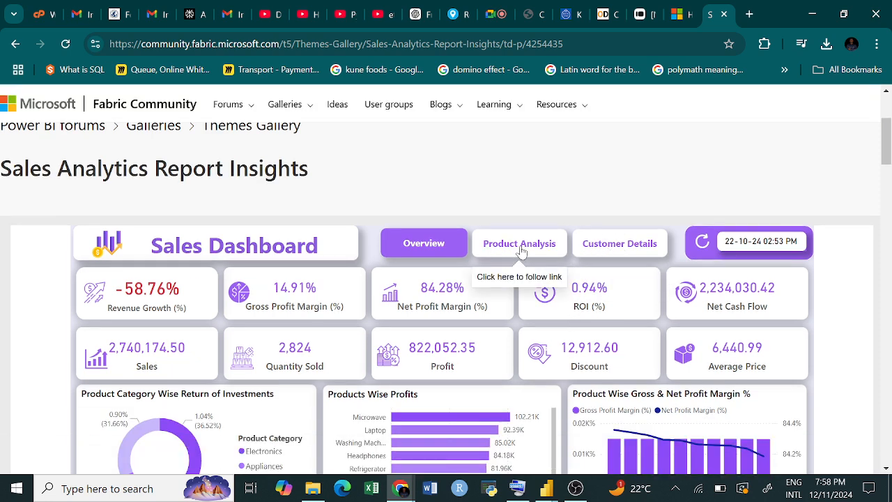
{"action": "scroll", "coordinate": [519, 256], "scroll_direction": "down", "scroll_amount": 10}
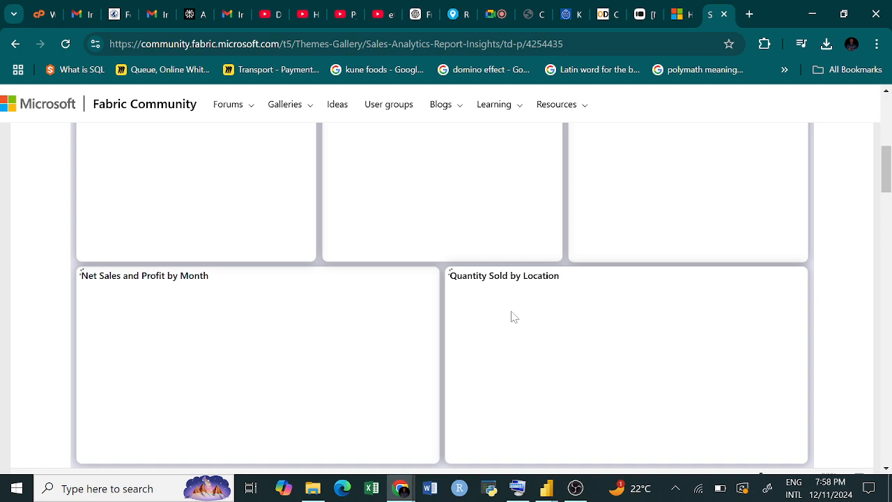
{"action": "scroll", "coordinate": [400, 270], "scroll_direction": "up", "scroll_amount": 1}
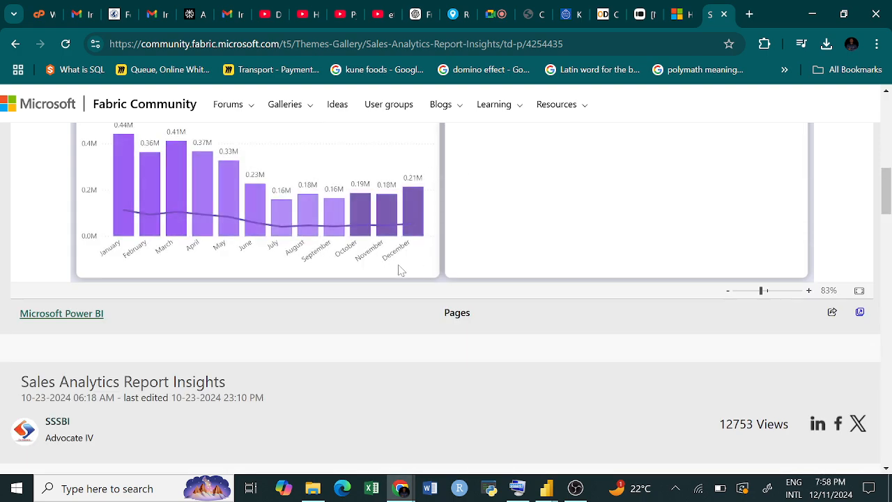
{"action": "scroll", "coordinate": [467, 244], "scroll_direction": "up", "scroll_amount": 10}
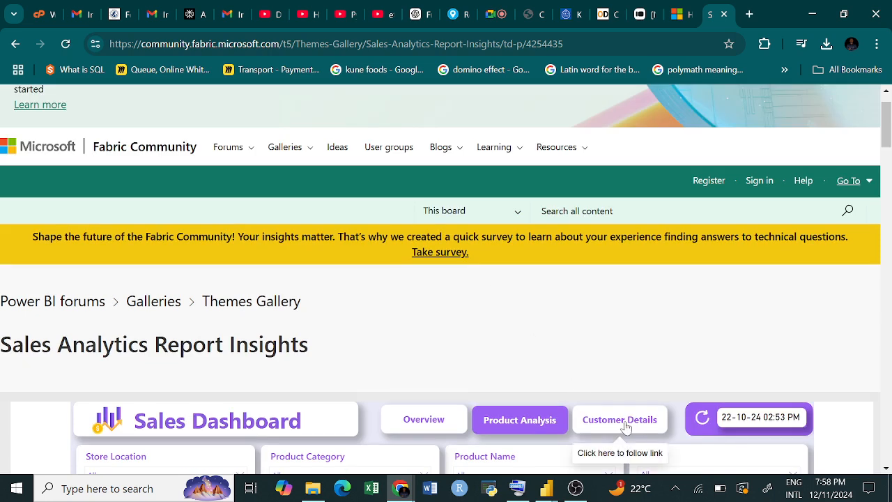
- Go to the Customer Details page of the embedded Sales Dashboard and review its charts and customer table
{"action": "left_click", "coordinate": [625, 422]}
{"action": "scroll", "coordinate": [619, 404], "scroll_direction": "down", "scroll_amount": 5}
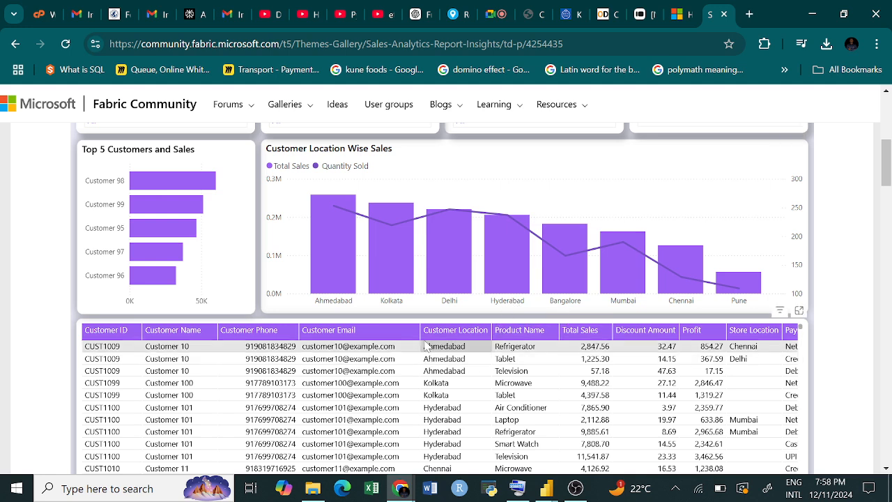
{"action": "scroll", "coordinate": [516, 349], "scroll_direction": "up", "scroll_amount": 5}
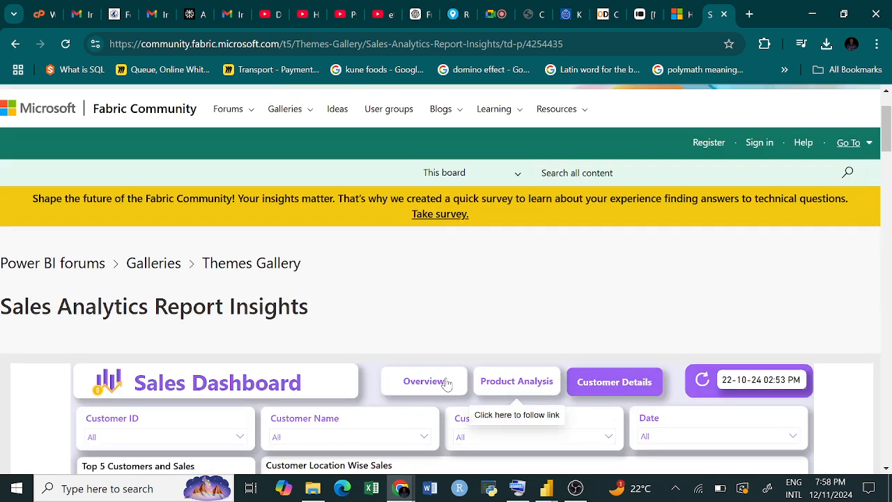
{"action": "scroll", "coordinate": [453, 387], "scroll_direction": "down", "scroll_amount": 5}
{"action": "scroll", "coordinate": [453, 391], "scroll_direction": "down", "scroll_amount": 2}
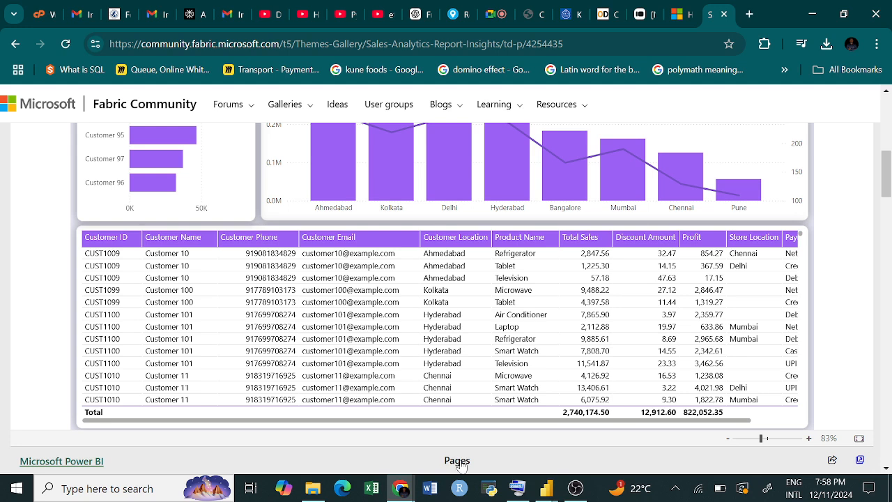
{"action": "scroll", "coordinate": [456, 460], "scroll_direction": "down", "scroll_amount": 2}
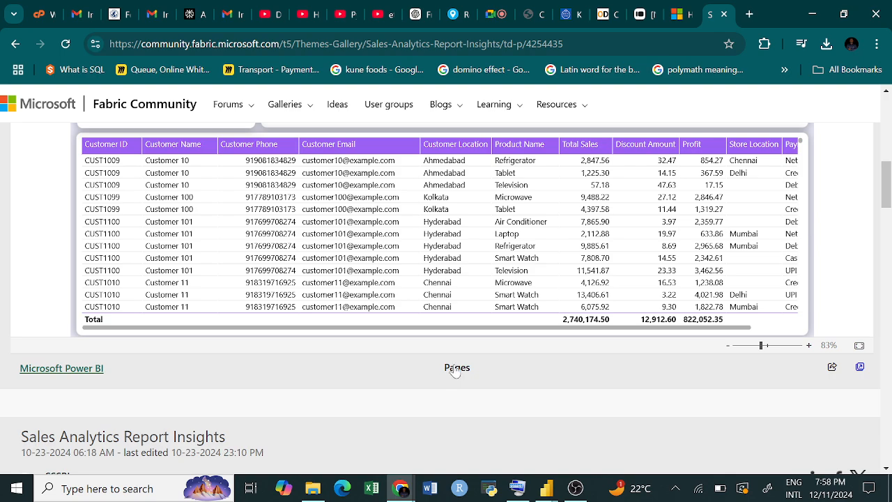
{"action": "scroll", "coordinate": [478, 369], "scroll_direction": "up", "scroll_amount": 10}
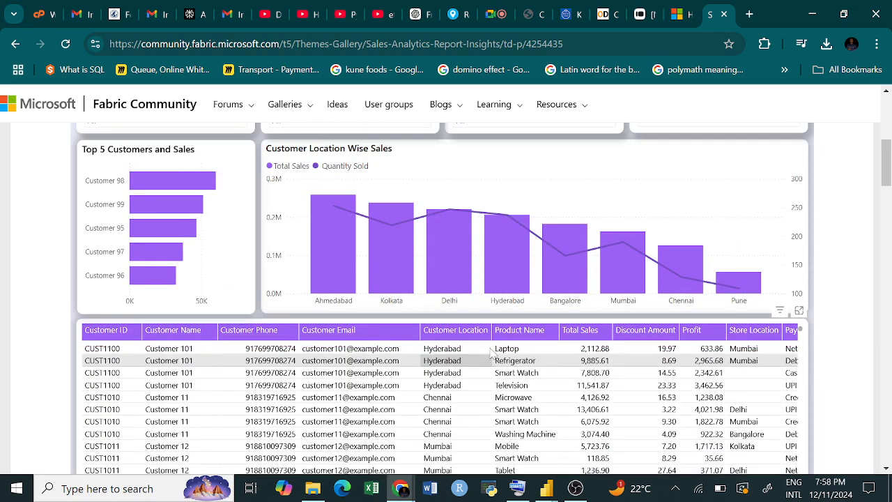
{"action": "scroll", "coordinate": [470, 323], "scroll_direction": "down", "scroll_amount": 1}
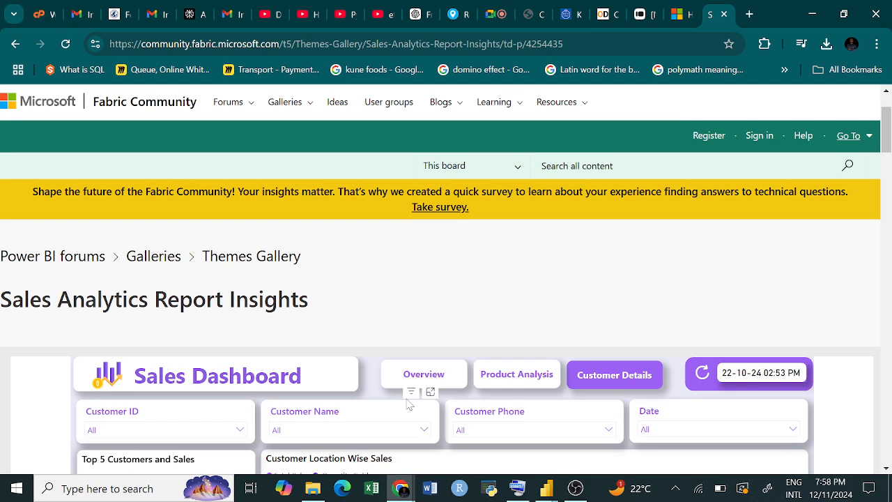
- Return to the dashboard's Overview page and look over its KPI cards and charts
{"action": "left_click", "coordinate": [461, 381]}
{"action": "scroll", "coordinate": [463, 381], "scroll_direction": "down", "scroll_amount": 6}
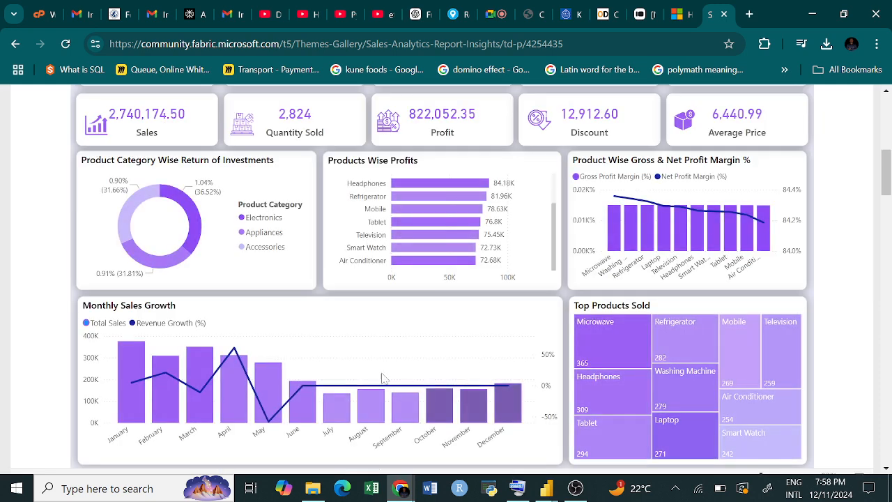
{"action": "scroll", "coordinate": [395, 354], "scroll_direction": "up", "scroll_amount": 4}
{"action": "scroll", "coordinate": [396, 354], "scroll_direction": "up", "scroll_amount": 1}
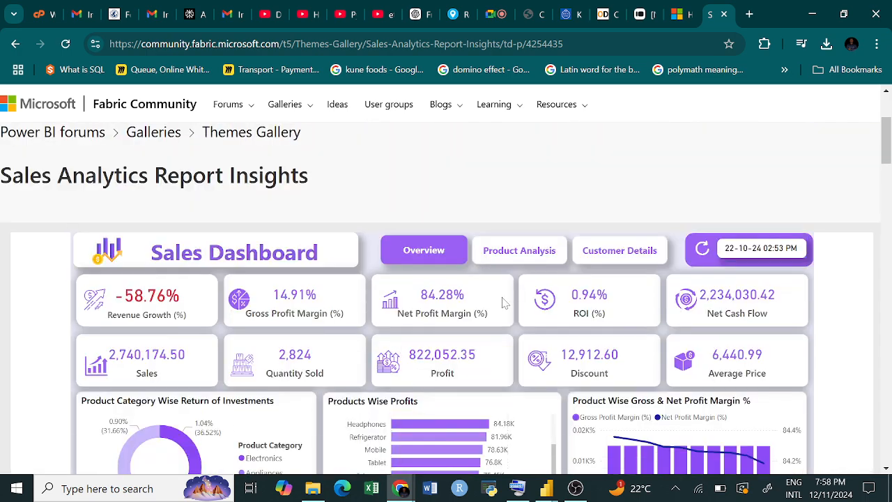
- Switch from Overview to the Product Analysis page and examine its slicers, sales charts and location treemap
{"action": "left_click", "coordinate": [519, 248]}
{"action": "scroll", "coordinate": [524, 216], "scroll_direction": "down", "scroll_amount": 3}
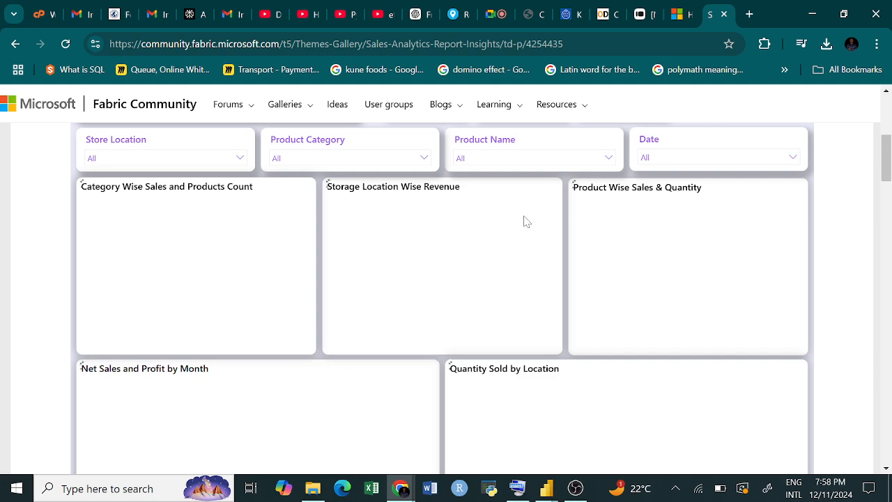
{"action": "scroll", "coordinate": [527, 314], "scroll_direction": "up", "scroll_amount": 3}
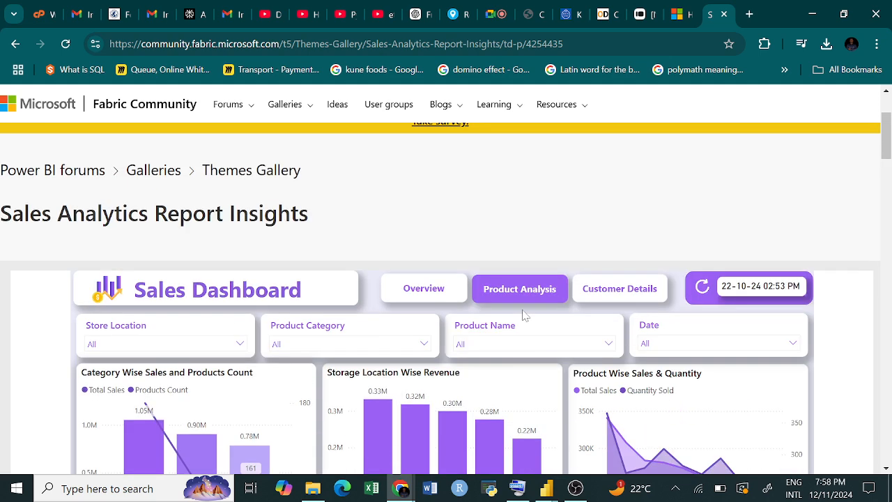
{"action": "scroll", "coordinate": [529, 368], "scroll_direction": "down", "scroll_amount": 4}
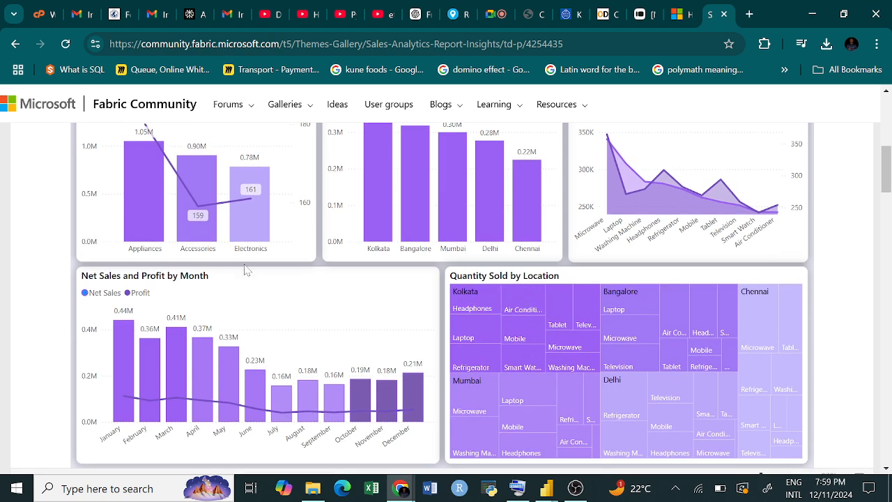
{"action": "scroll", "coordinate": [235, 288], "scroll_direction": "down", "scroll_amount": 1}
{"action": "scroll", "coordinate": [371, 249], "scroll_direction": "up", "scroll_amount": 1}
{"action": "scroll", "coordinate": [371, 249], "scroll_direction": "up", "scroll_amount": 2}
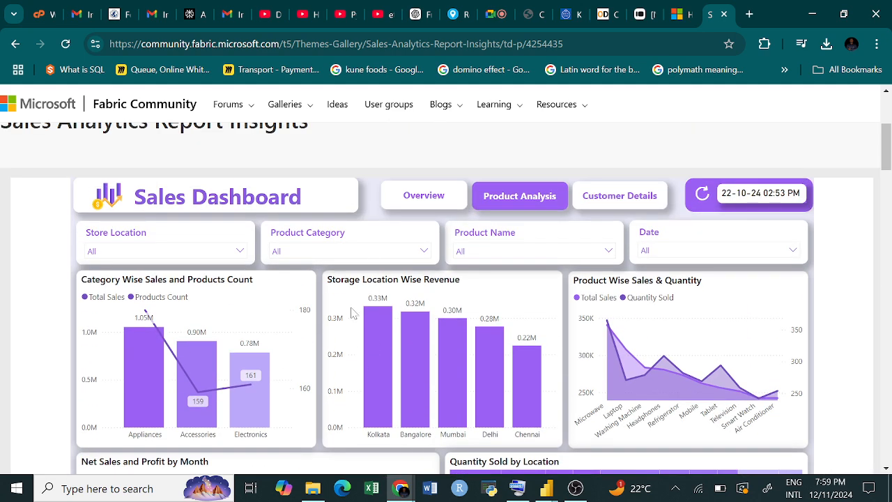
- Switch from Product Analysis to the Customer Details page and view its slicers and location sales chart
{"action": "left_click", "coordinate": [625, 195]}
{"action": "scroll", "coordinate": [400, 368], "scroll_direction": "down", "scroll_amount": 1}
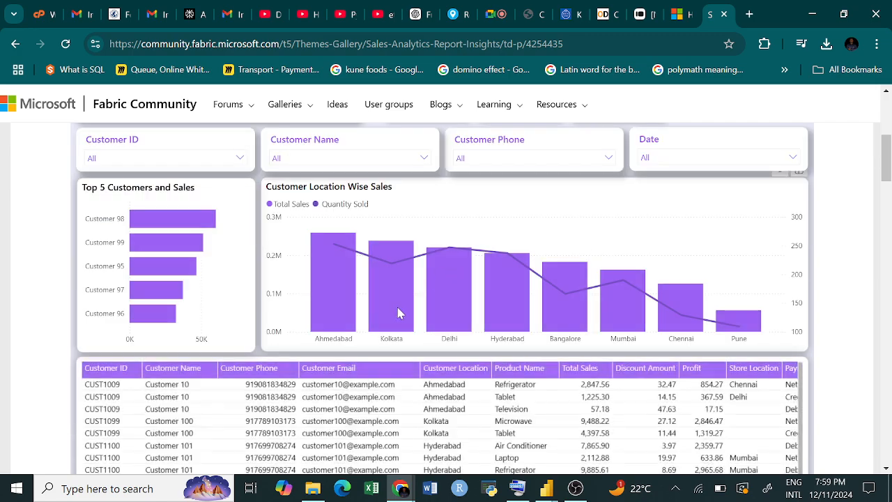
{"action": "scroll", "coordinate": [400, 367], "scroll_direction": "up", "scroll_amount": 1}
{"action": "scroll", "coordinate": [402, 367], "scroll_direction": "up", "scroll_amount": 1}
{"action": "scroll", "coordinate": [402, 360], "scroll_direction": "down", "scroll_amount": 1}
{"action": "scroll", "coordinate": [403, 361], "scroll_direction": "up", "scroll_amount": 3}
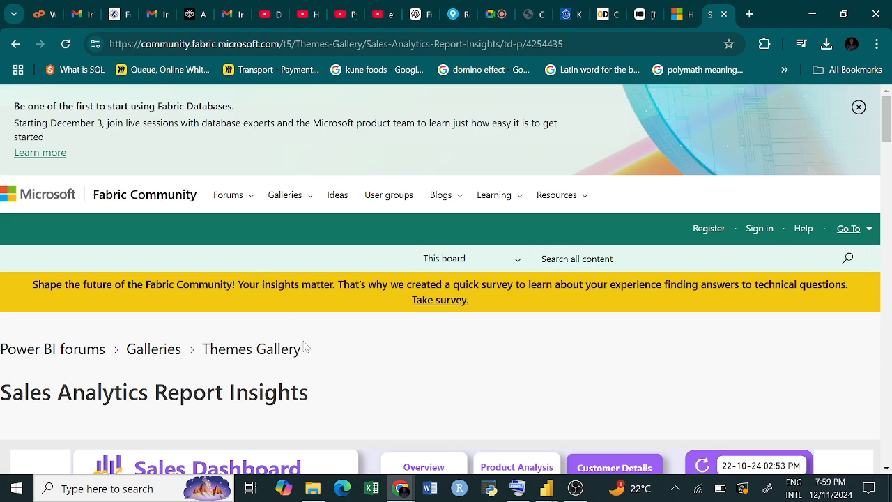
- Check the Healthcare Analysis Template tab briefly, then return to the Sales Analytics Report Insights tab and view its customer table
{"action": "left_click", "coordinate": [686, 16]}
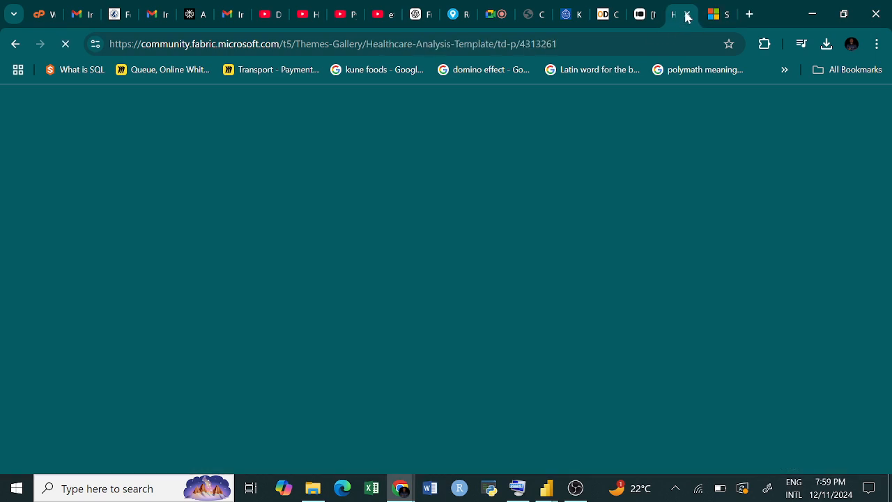
{"action": "left_click", "coordinate": [718, 21]}
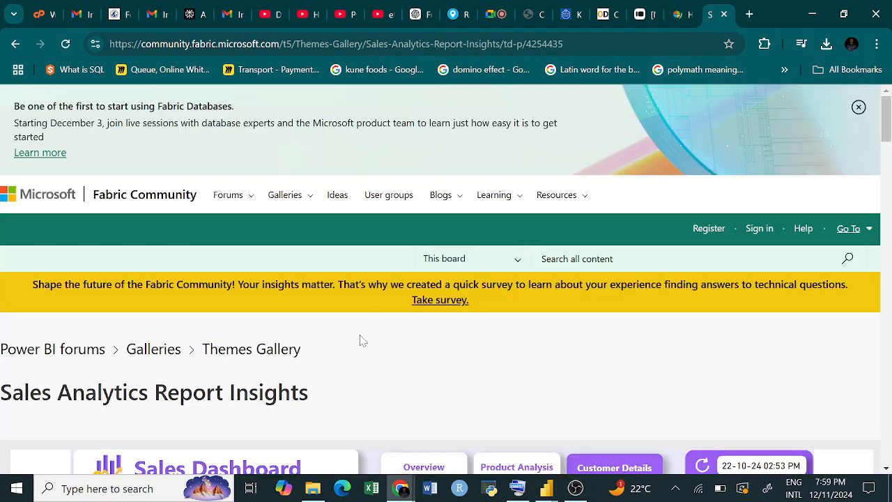
{"action": "scroll", "coordinate": [350, 387], "scroll_direction": "down", "scroll_amount": 10}
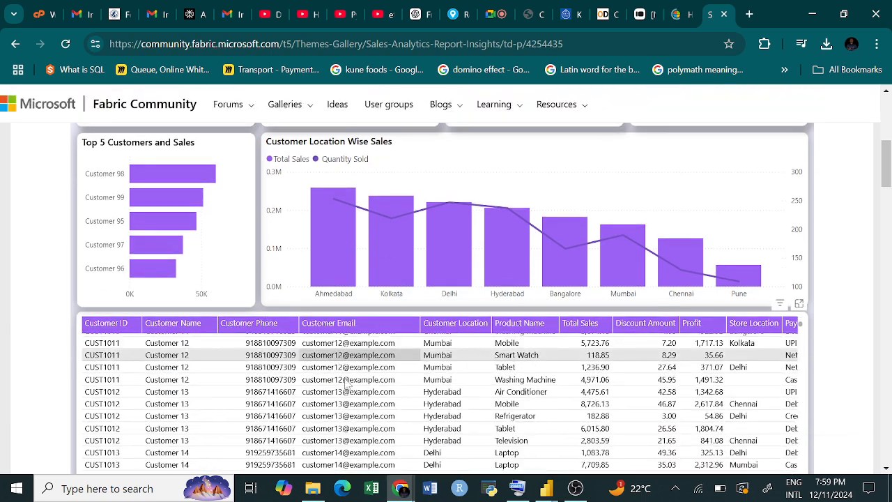
{"action": "scroll", "coordinate": [565, 283], "scroll_direction": "down", "scroll_amount": 5}
{"action": "scroll", "coordinate": [553, 290], "scroll_direction": "up", "scroll_amount": 10}
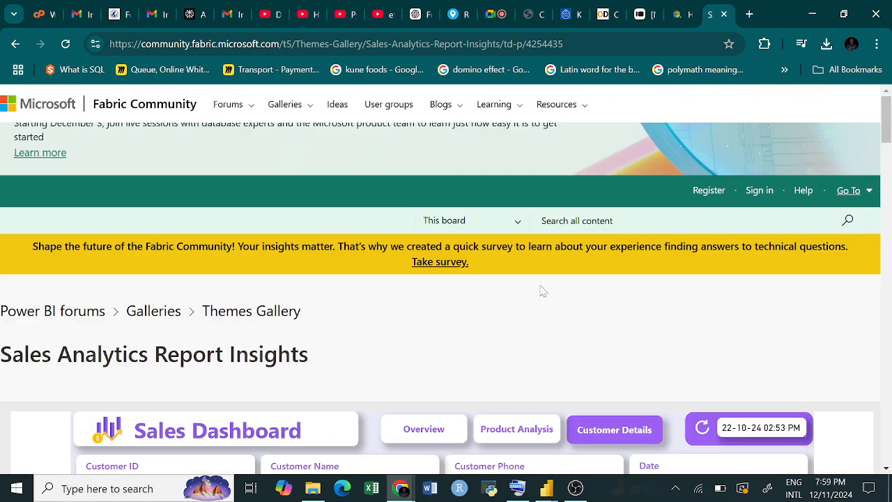
- Return to the second page of the Themes Gallery and open the Astralis Dark template
{"action": "scroll", "coordinate": [328, 238], "scroll_direction": "left", "scroll_amount": 5}
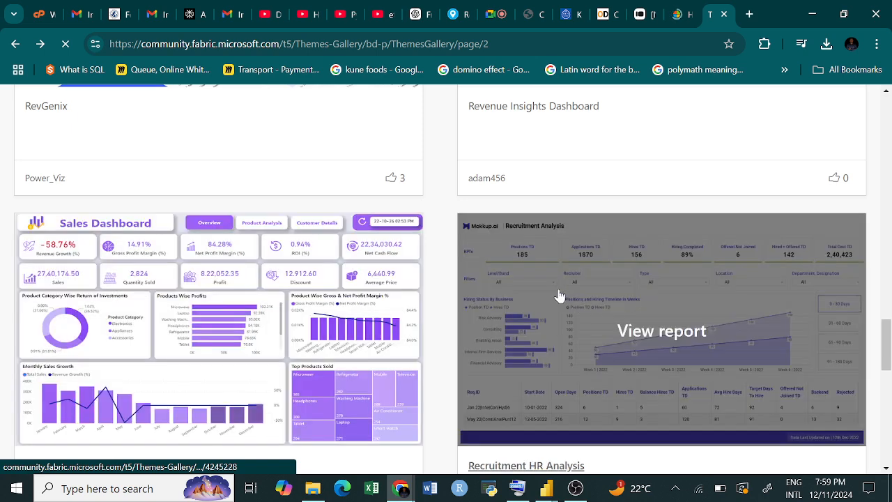
{"action": "scroll", "coordinate": [558, 295], "scroll_direction": "down", "scroll_amount": 4}
{"action": "scroll", "coordinate": [551, 297], "scroll_direction": "down", "scroll_amount": 3}
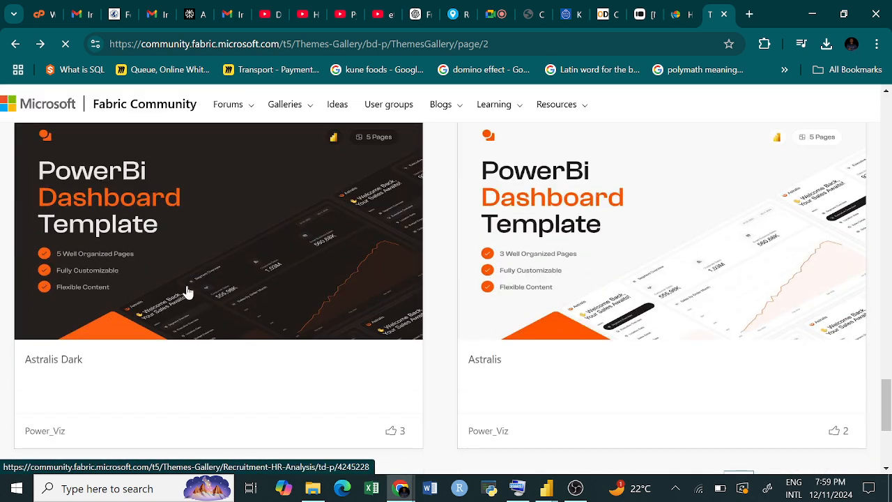
{"action": "left_click", "coordinate": [245, 263]}
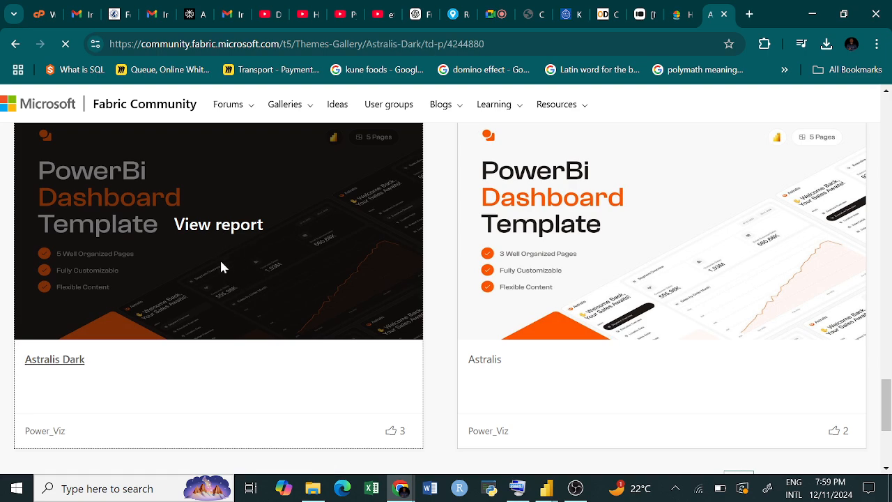
- Read through the Astralis Dark page, including its description, attached theme file, labels and comments
{"action": "scroll", "coordinate": [358, 357], "scroll_direction": "down", "scroll_amount": 3}
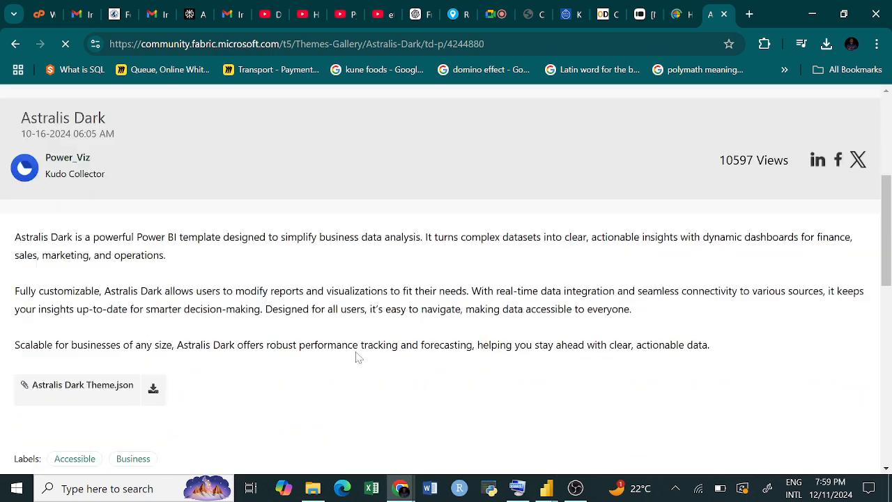
{"action": "scroll", "coordinate": [230, 261], "scroll_direction": "down", "scroll_amount": 1}
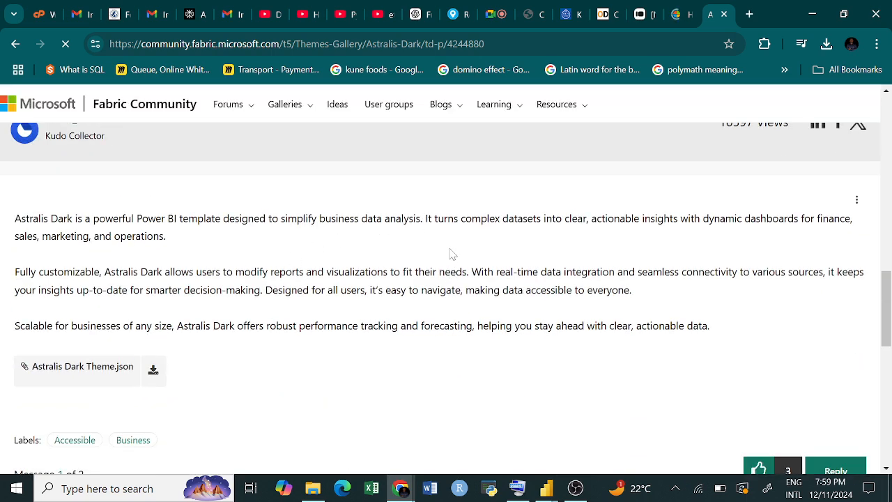
{"action": "scroll", "coordinate": [554, 263], "scroll_direction": "down", "scroll_amount": 9}
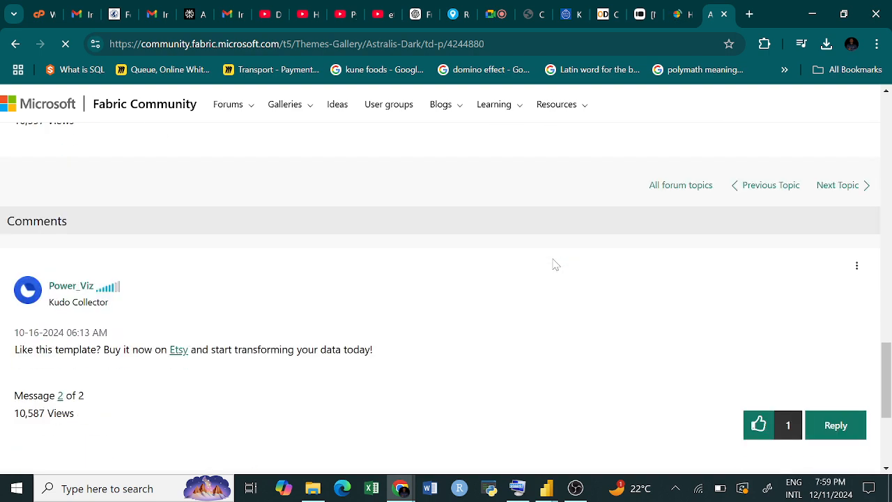
{"action": "scroll", "coordinate": [548, 304], "scroll_direction": "up", "scroll_amount": 8}
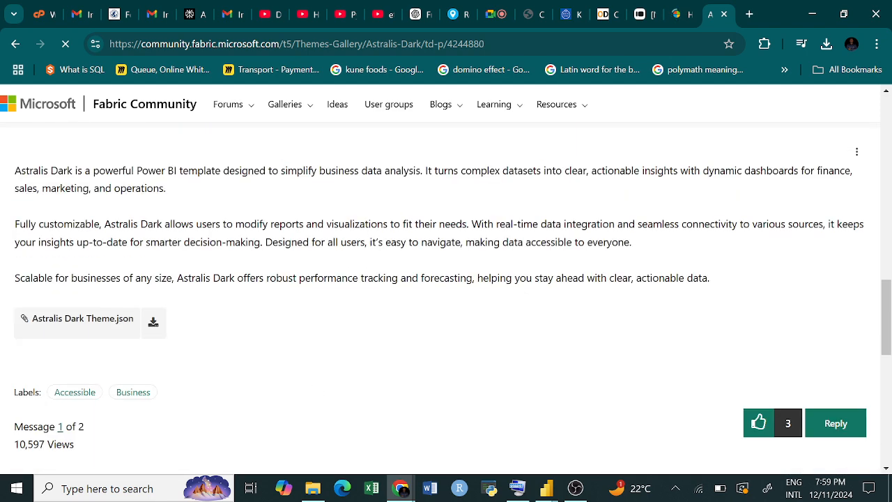
{"action": "scroll", "coordinate": [353, 309], "scroll_direction": "down", "scroll_amount": 3}
{"action": "scroll", "coordinate": [353, 308], "scroll_direction": "up", "scroll_amount": 1}
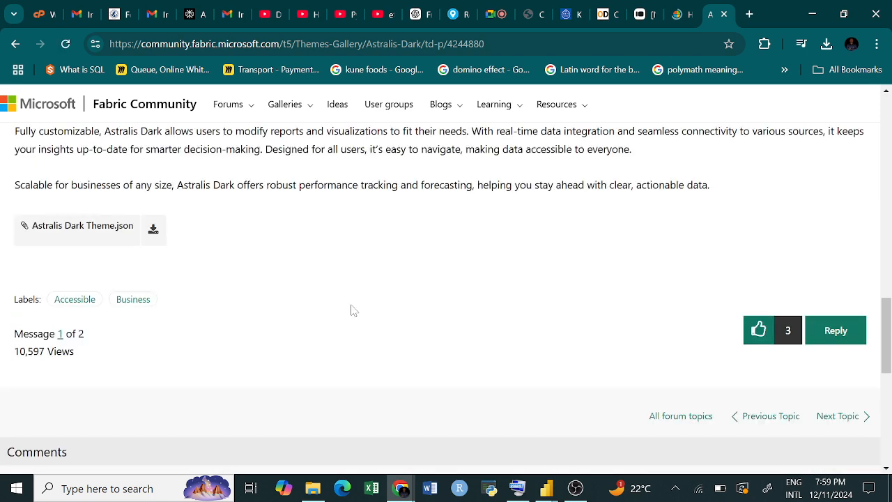
{"action": "scroll", "coordinate": [353, 309], "scroll_direction": "down", "scroll_amount": 1}
{"action": "scroll", "coordinate": [352, 309], "scroll_direction": "up", "scroll_amount": 4}
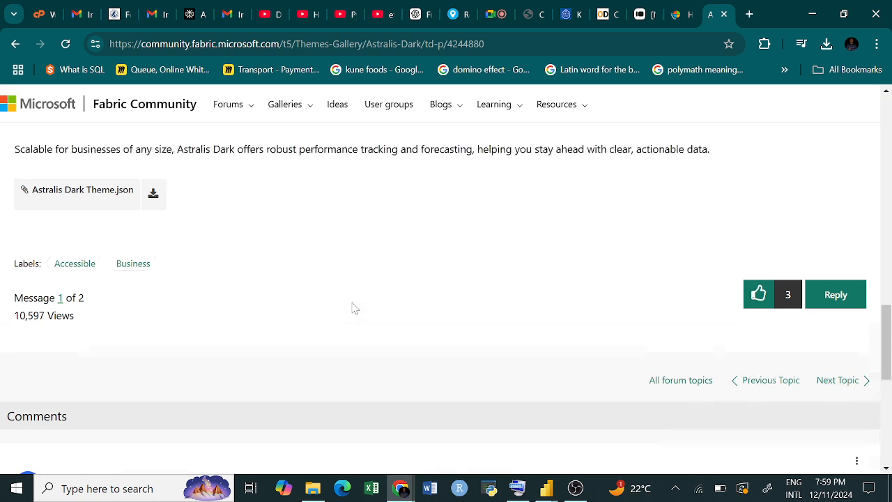
- Go back to the Themes Gallery listing and open the RevGenix Dark template with its embedded report
{"action": "scroll", "coordinate": [353, 291], "scroll_direction": "left", "scroll_amount": 5}
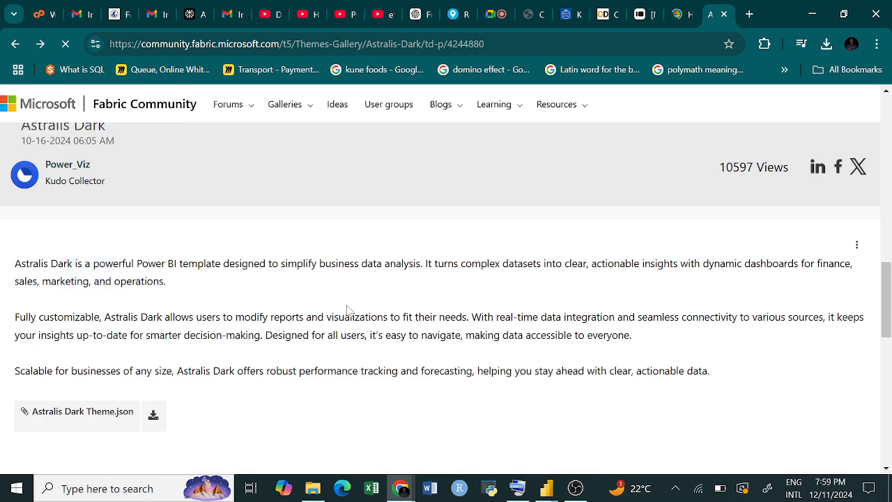
{"action": "scroll", "coordinate": [516, 303], "scroll_direction": "up", "scroll_amount": 3}
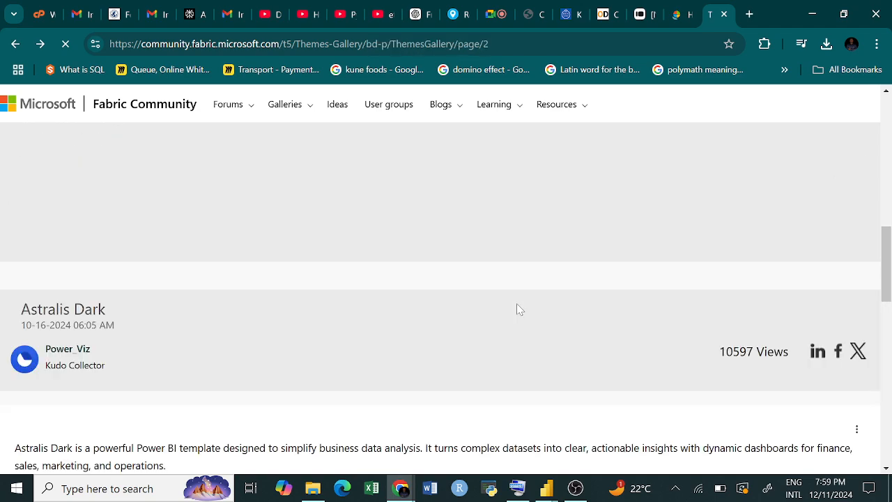
{"action": "scroll", "coordinate": [678, 300], "scroll_direction": "up", "scroll_amount": 10}
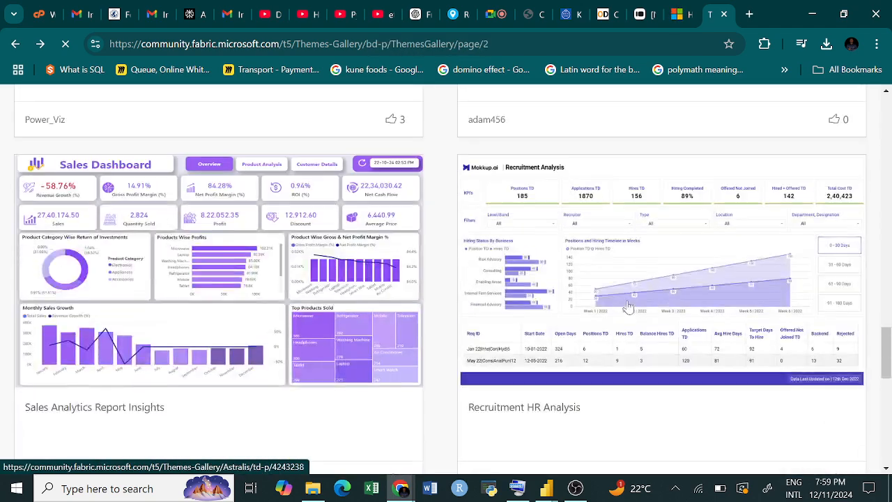
{"action": "scroll", "coordinate": [678, 265], "scroll_direction": "up", "scroll_amount": 5}
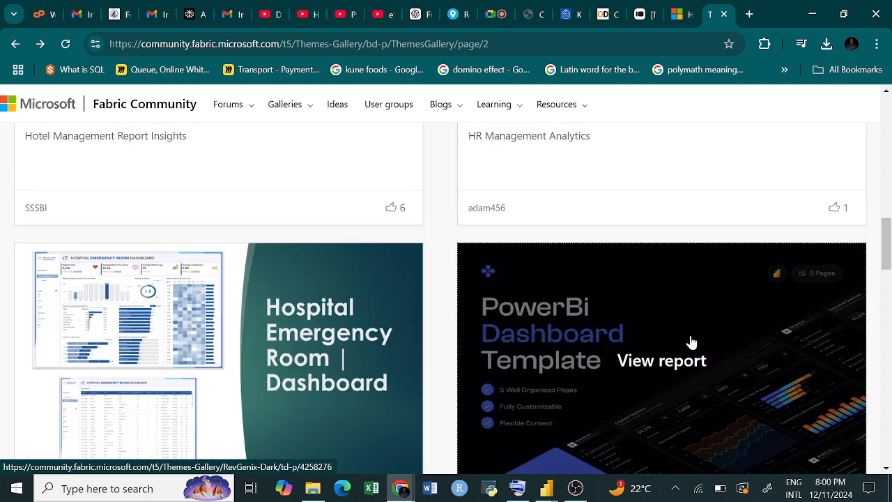
{"action": "left_click", "coordinate": [658, 369]}
{"action": "scroll", "coordinate": [620, 398], "scroll_direction": "down", "scroll_amount": 3}
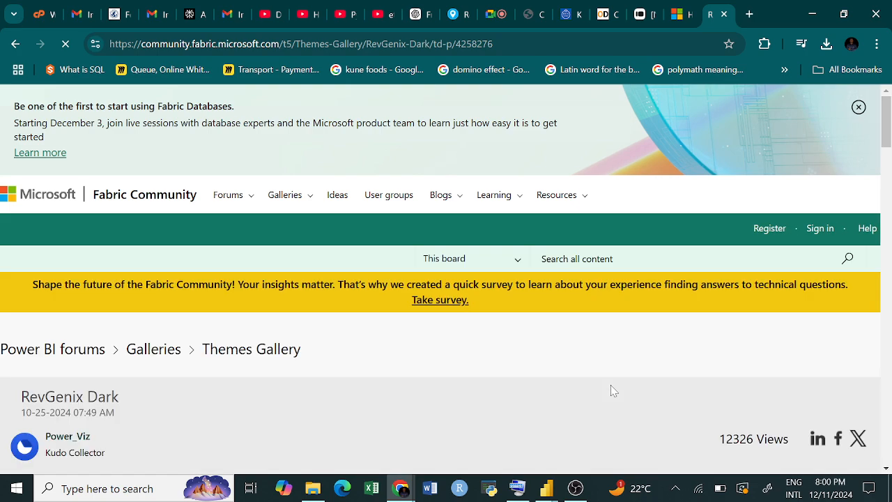
{"action": "scroll", "coordinate": [610, 384], "scroll_direction": "down", "scroll_amount": 5}
{"action": "scroll", "coordinate": [613, 392], "scroll_direction": "down", "scroll_amount": 1}
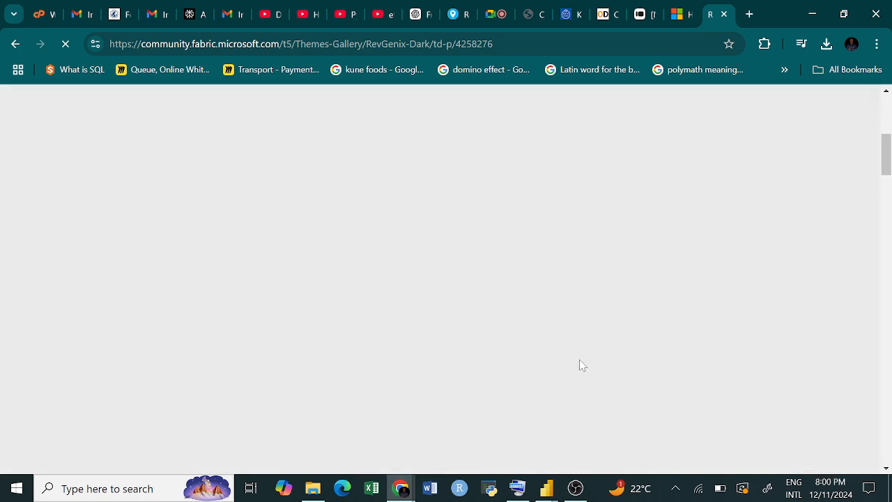
{"action": "scroll", "coordinate": [503, 360], "scroll_direction": "down", "scroll_amount": 1}
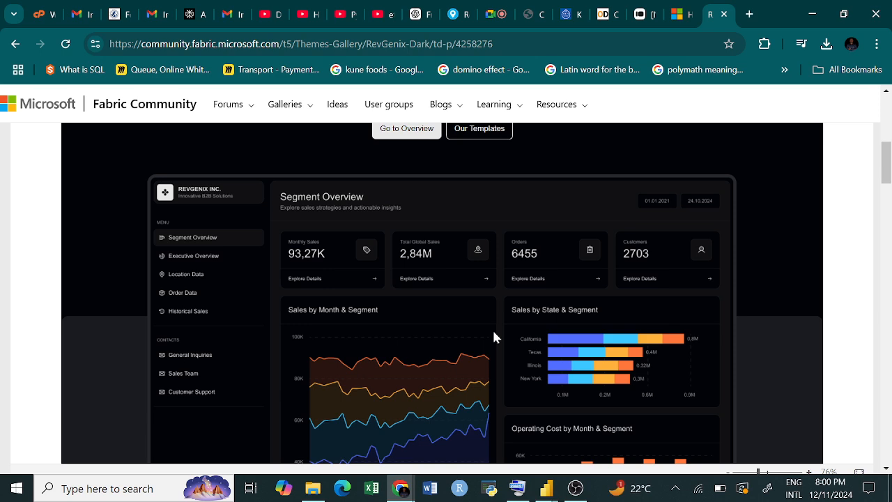
- Examine the RevGenix Dark cover page and advance the embedded report to its second page, Segment Overview
{"action": "scroll", "coordinate": [732, 237], "scroll_direction": "down", "scroll_amount": 3}
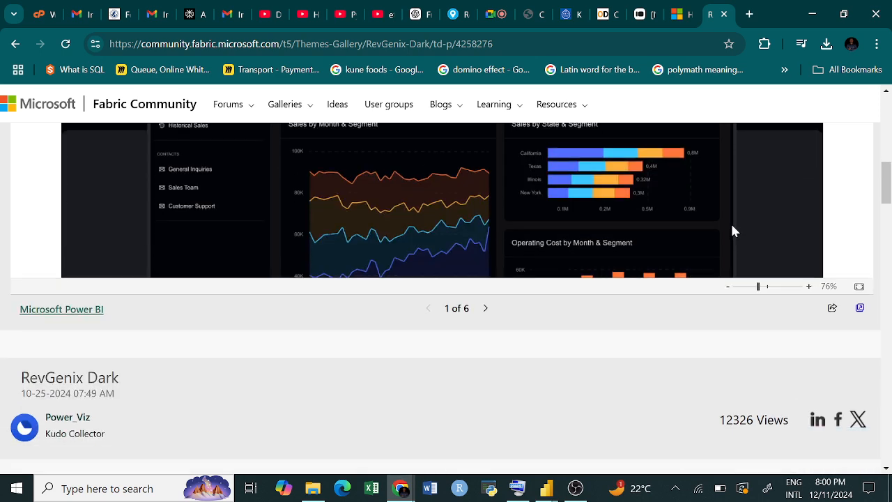
{"action": "scroll", "coordinate": [709, 289], "scroll_direction": "up", "scroll_amount": 4}
{"action": "scroll", "coordinate": [709, 279], "scroll_direction": "down", "scroll_amount": 4}
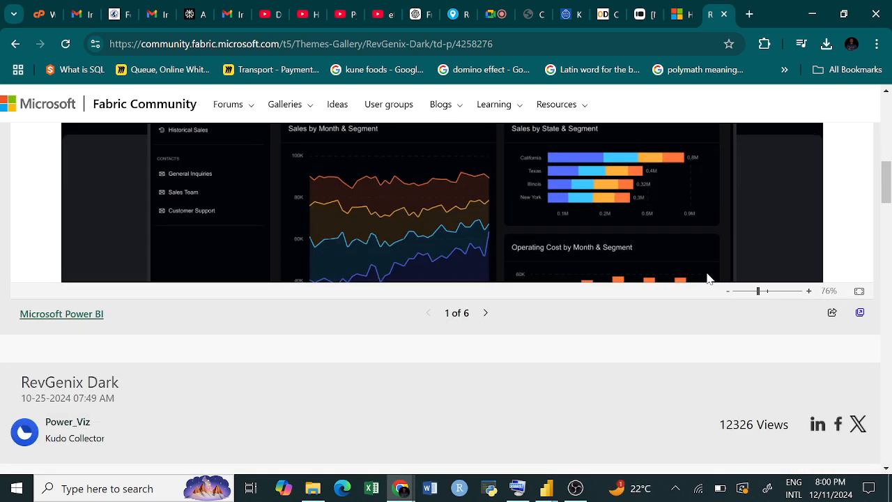
{"action": "scroll", "coordinate": [713, 264], "scroll_direction": "up", "scroll_amount": 3}
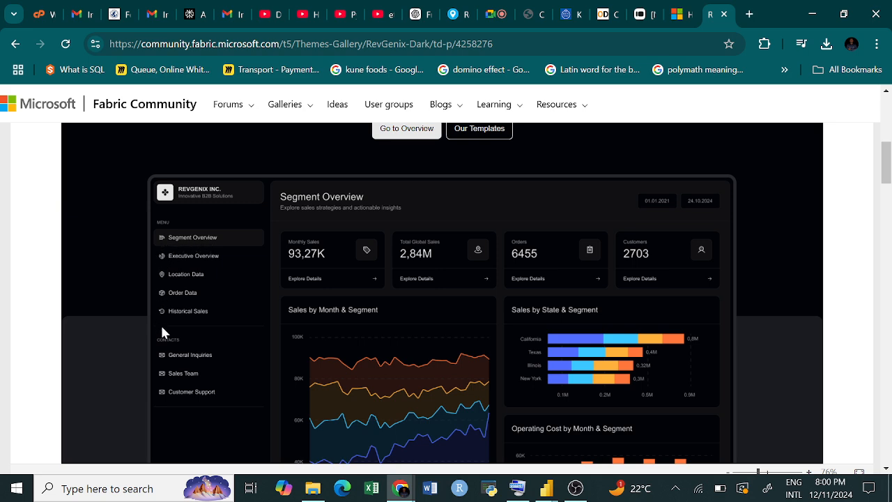
{"action": "scroll", "coordinate": [220, 349], "scroll_direction": "down", "scroll_amount": 3}
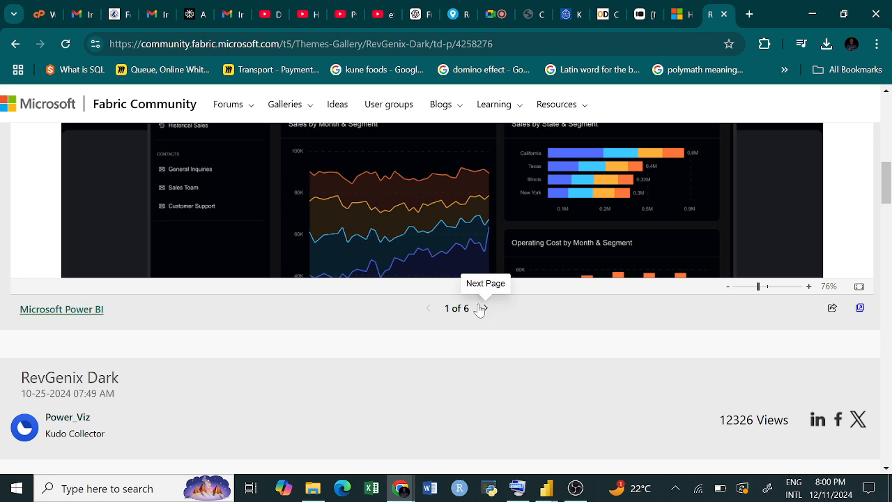
{"action": "scroll", "coordinate": [458, 290], "scroll_direction": "up", "scroll_amount": 3}
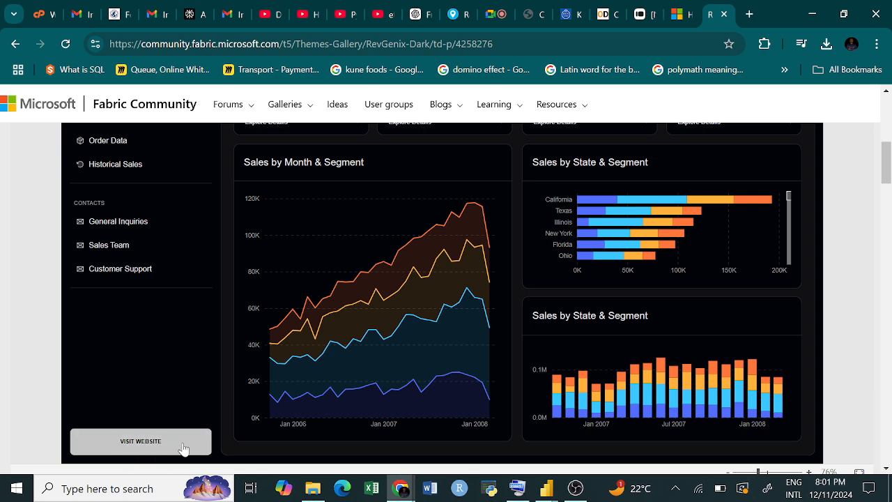
- Follow the report's Visit Website link, view the PowerViz Etsy shop briefly, and close that tab
{"action": "left_click", "coordinate": [141, 442]}
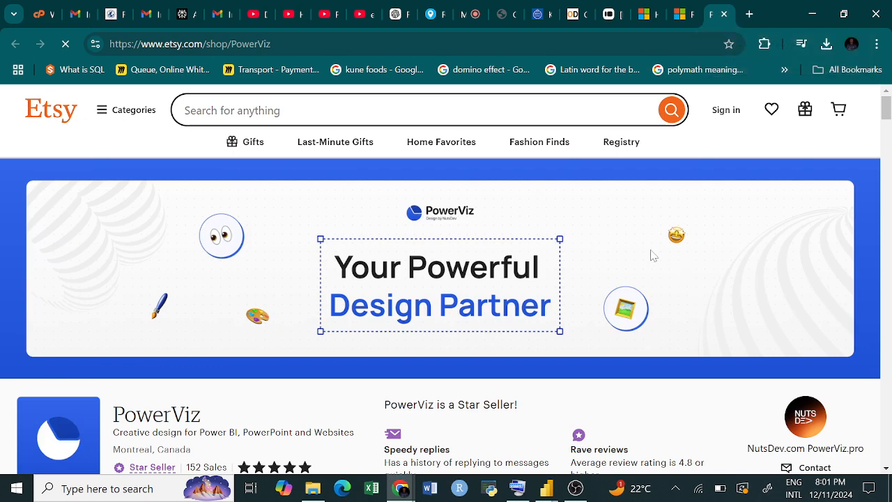
{"action": "scroll", "coordinate": [613, 229], "scroll_direction": "down", "scroll_amount": 3}
{"action": "scroll", "coordinate": [607, 219], "scroll_direction": "up", "scroll_amount": 3}
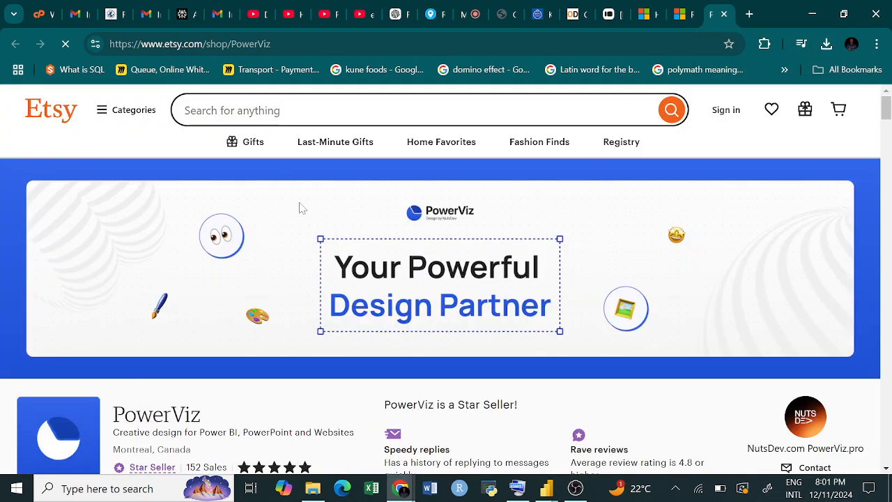
{"action": "left_click", "coordinate": [725, 14]}
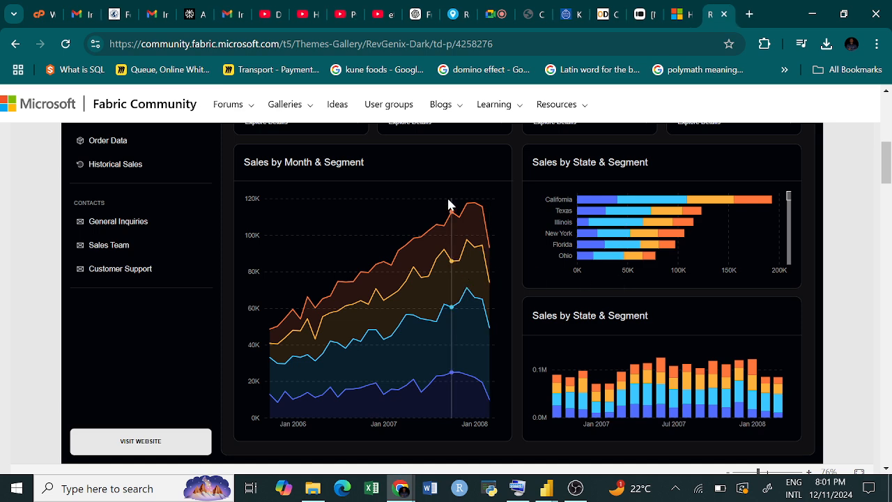
- Review the Segment Overview page's cards and charts along with the RevGenix Dark description and attached theme file
{"action": "scroll", "coordinate": [447, 209], "scroll_direction": "up", "scroll_amount": 3}
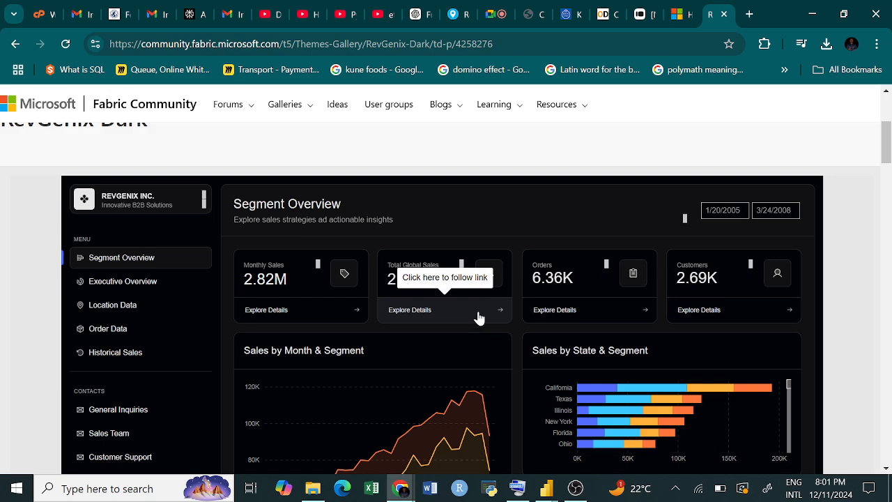
{"action": "scroll", "coordinate": [358, 354], "scroll_direction": "down", "scroll_amount": 6}
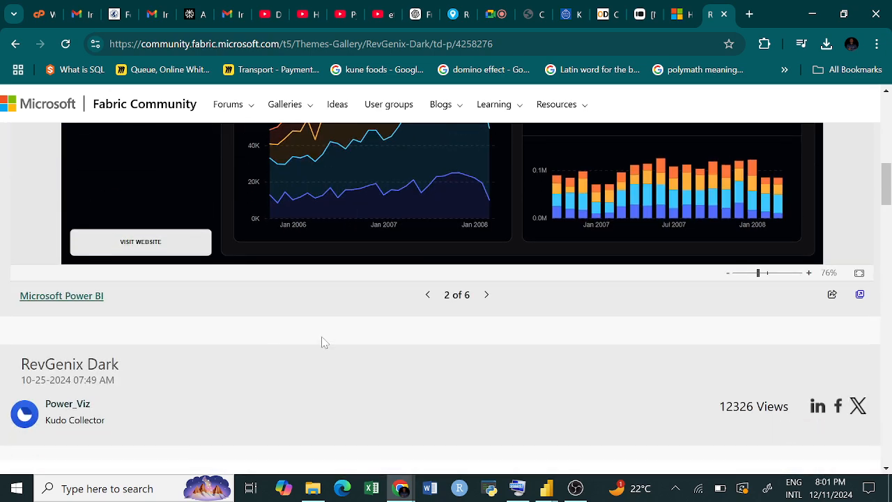
{"action": "scroll", "coordinate": [360, 359], "scroll_direction": "down", "scroll_amount": 5}
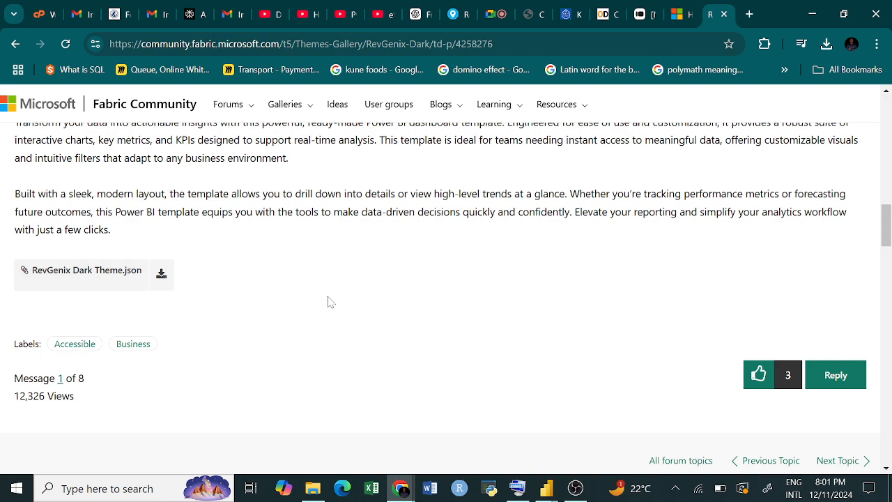
{"action": "scroll", "coordinate": [232, 296], "scroll_direction": "up", "scroll_amount": 1}
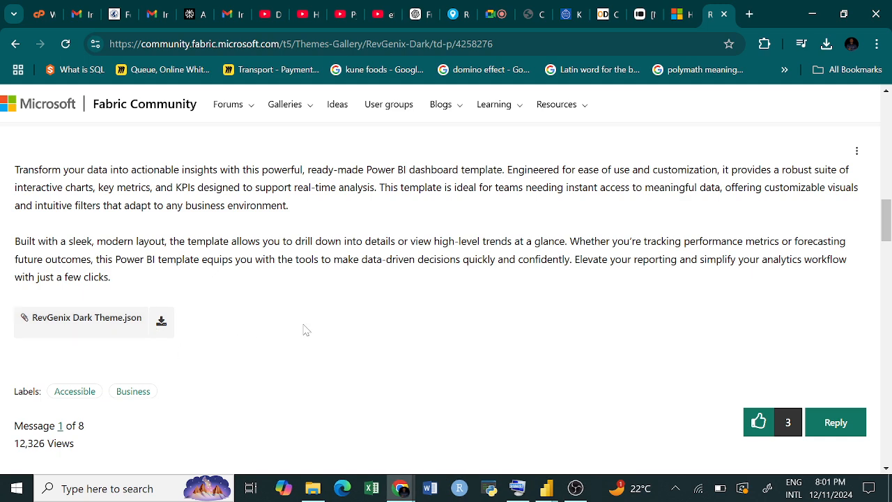
{"action": "scroll", "coordinate": [304, 330], "scroll_direction": "down", "scroll_amount": 1}
{"action": "scroll", "coordinate": [295, 334], "scroll_direction": "up", "scroll_amount": 10}
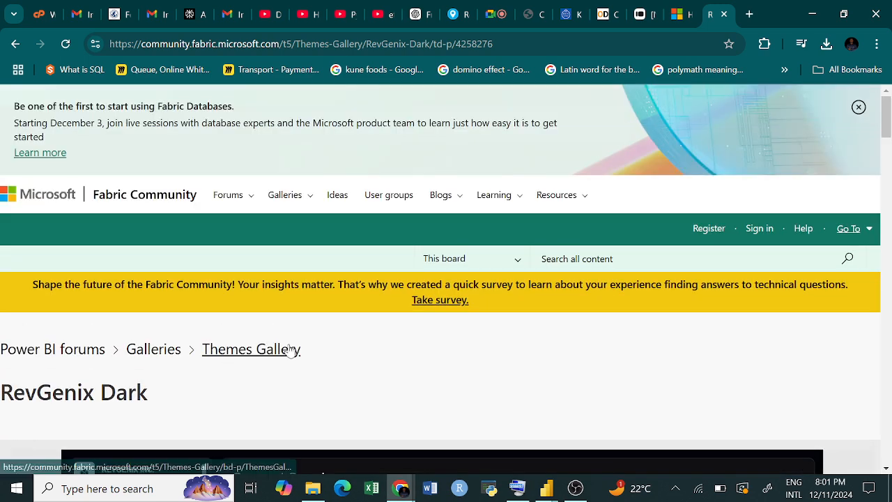
{"action": "scroll", "coordinate": [299, 380], "scroll_direction": "down", "scroll_amount": 1}
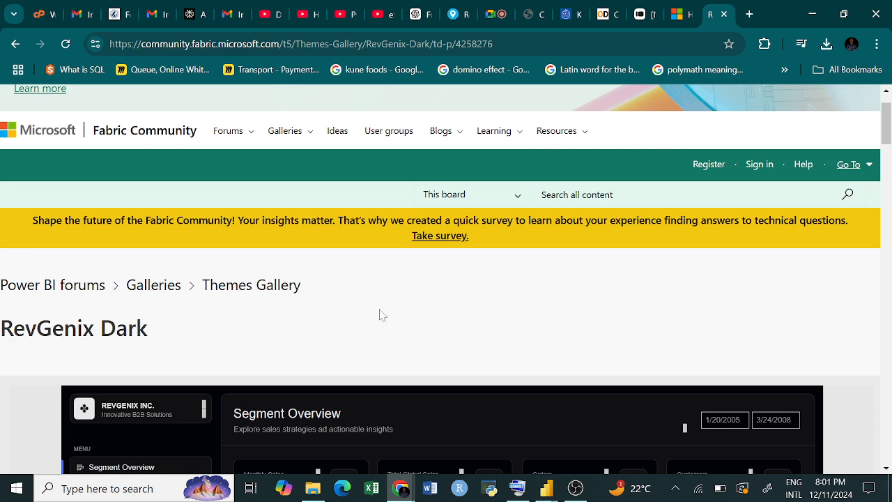
{"action": "scroll", "coordinate": [380, 314], "scroll_direction": "down", "scroll_amount": 3}
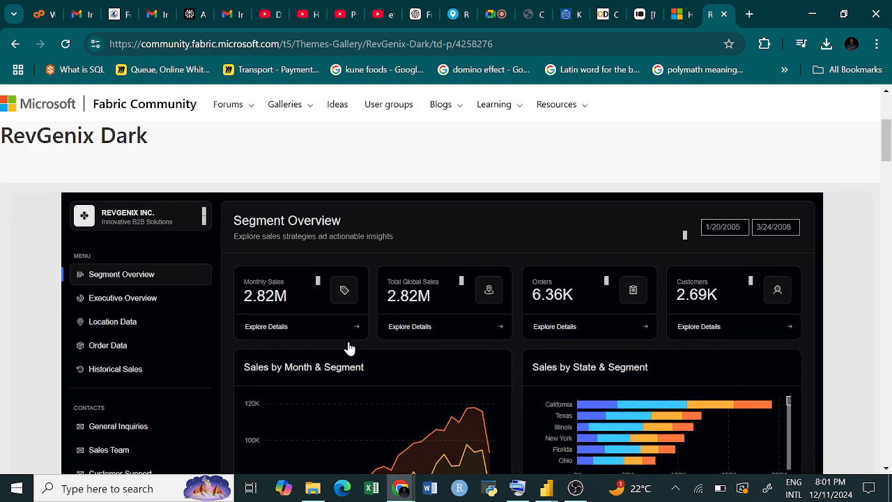
- Return to the first page of the Themes Gallery and open IT & Cyber Securtiy Report Insights
{"action": "scroll", "coordinate": [371, 361], "scroll_direction": "left", "scroll_amount": 5}
{"action": "scroll", "coordinate": [384, 371], "scroll_direction": "left", "scroll_amount": 5}
{"action": "scroll", "coordinate": [594, 291], "scroll_direction": "left", "scroll_amount": 2}
{"action": "scroll", "coordinate": [594, 290], "scroll_direction": "left", "scroll_amount": 3}
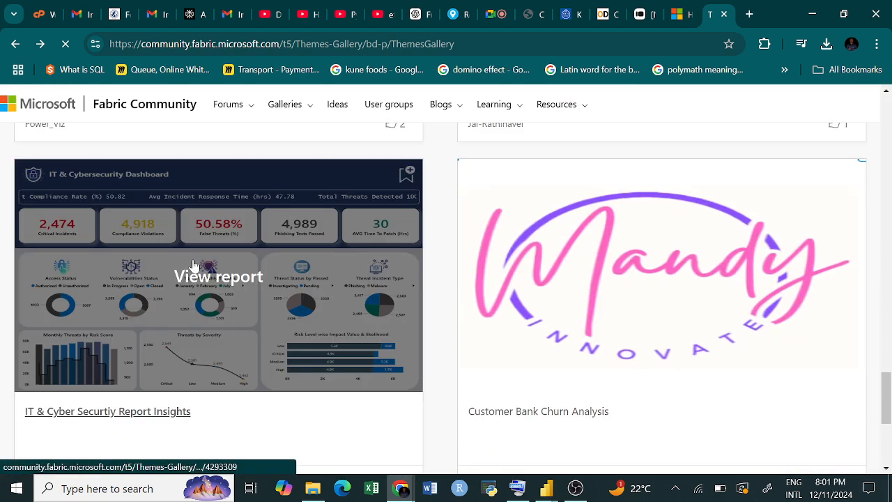
{"action": "left_click", "coordinate": [200, 313]}
- Download the attached theme file IT & Cyber Securtiy Report Insights.json
{"action": "scroll", "coordinate": [444, 379], "scroll_direction": "down", "scroll_amount": 5}
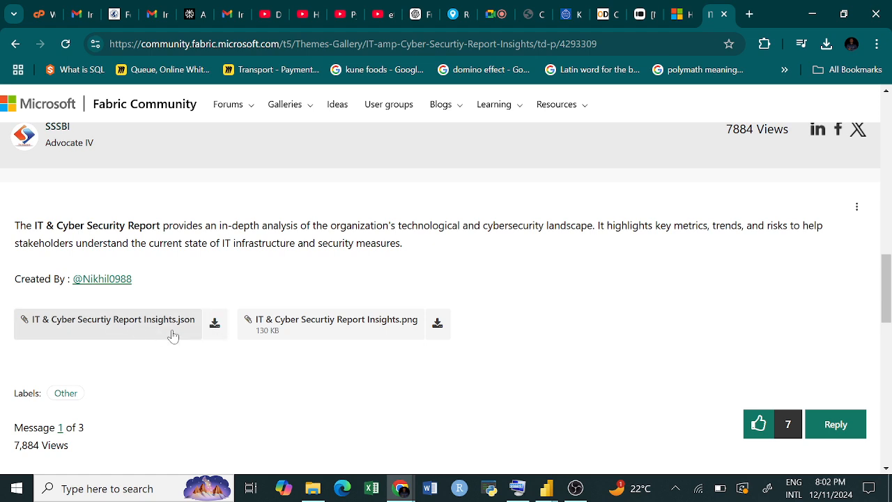
{"action": "left_click", "coordinate": [218, 329]}
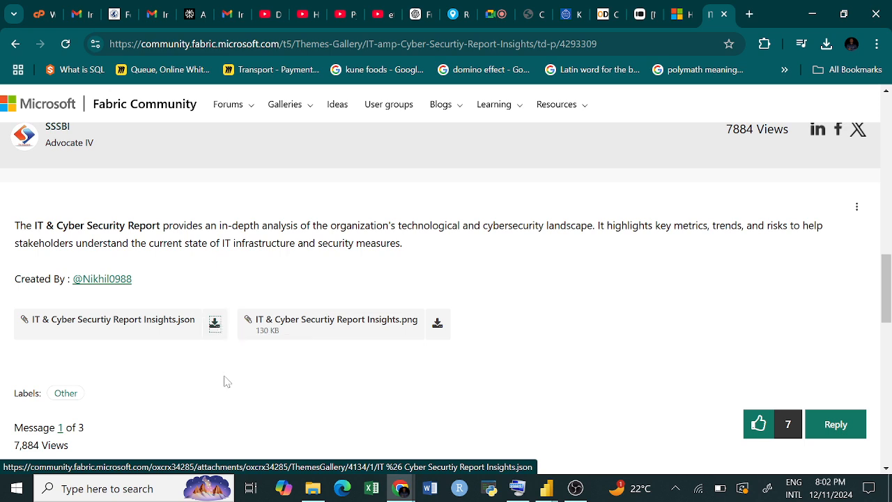
{"action": "left_click", "coordinate": [215, 325]}
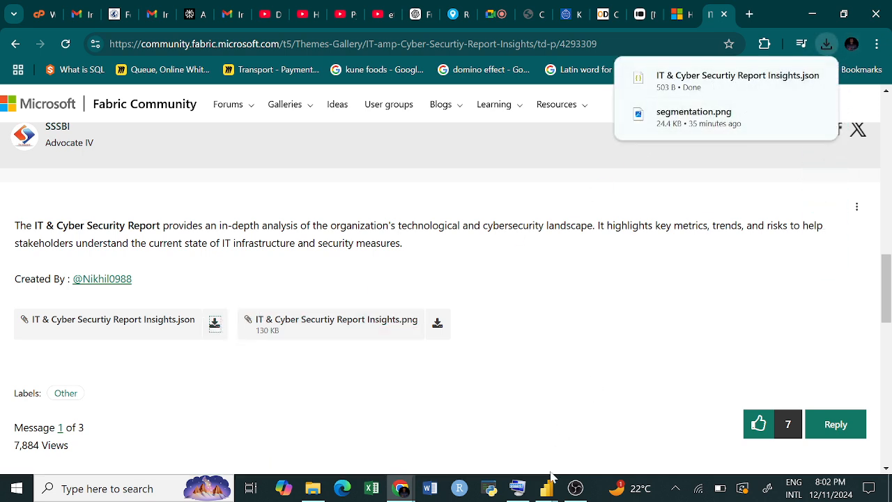
- Switch to the Untitled report in Power BI Desktop and try to import the Healthcare Analytics Dashboard Insights JSON theme from Downloads
{"action": "mouse_move", "coordinate": [545, 488]}
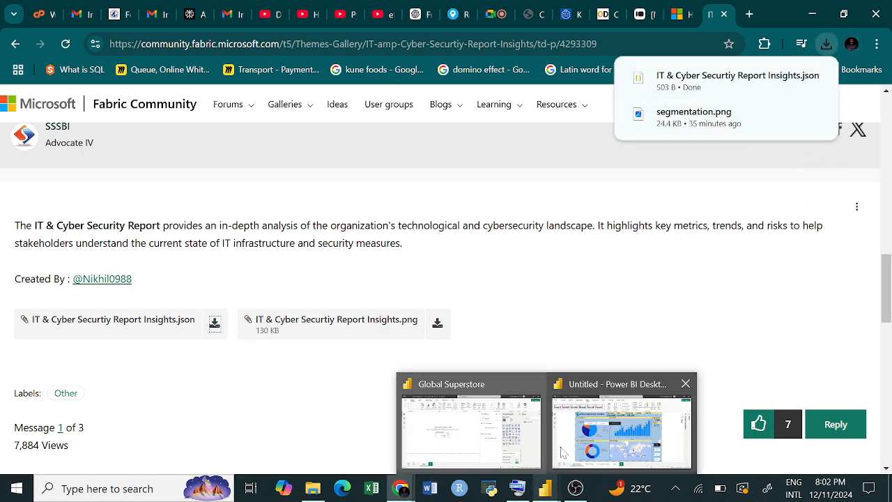
{"action": "left_click", "coordinate": [600, 439]}
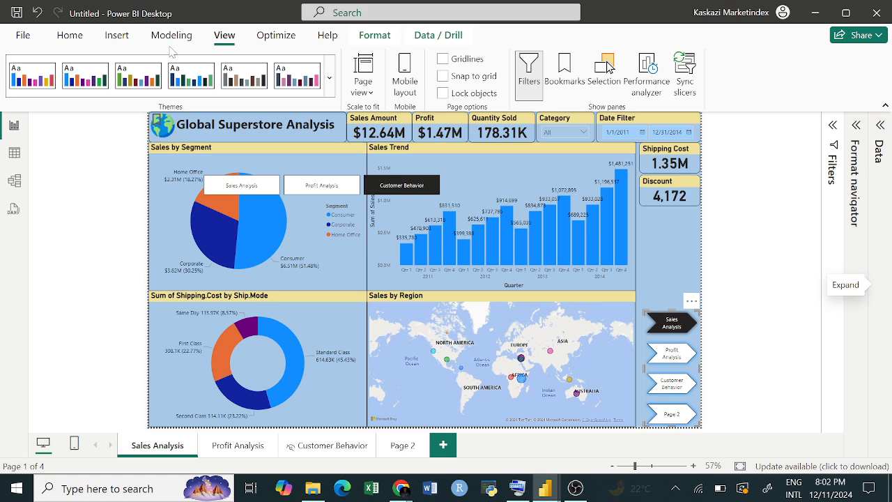
{"action": "left_click", "coordinate": [70, 35]}
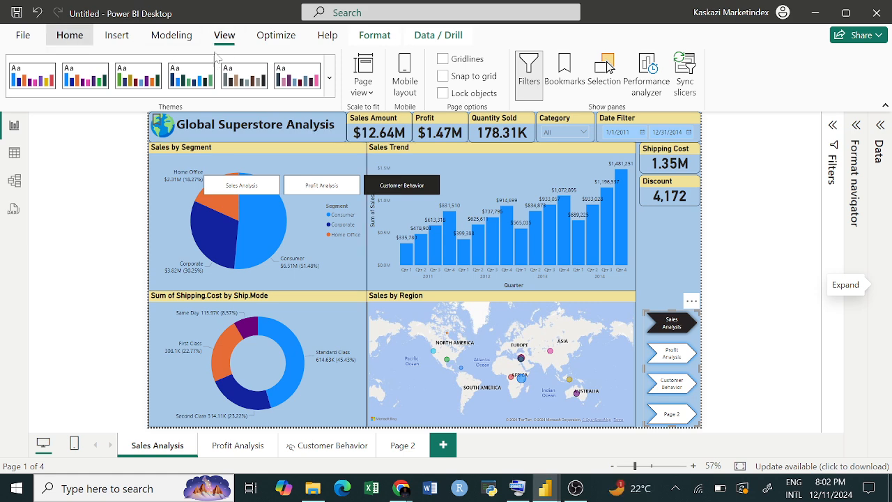
{"action": "left_click", "coordinate": [225, 39]}
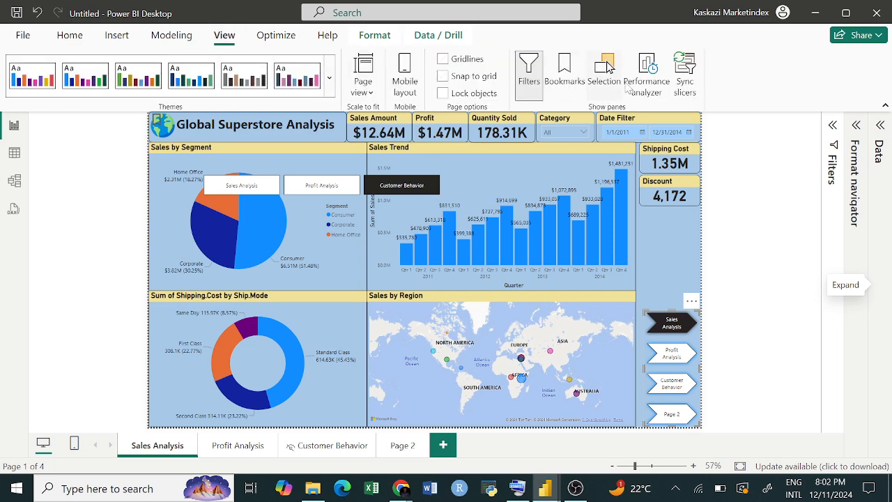
{"action": "left_click", "coordinate": [330, 79]}
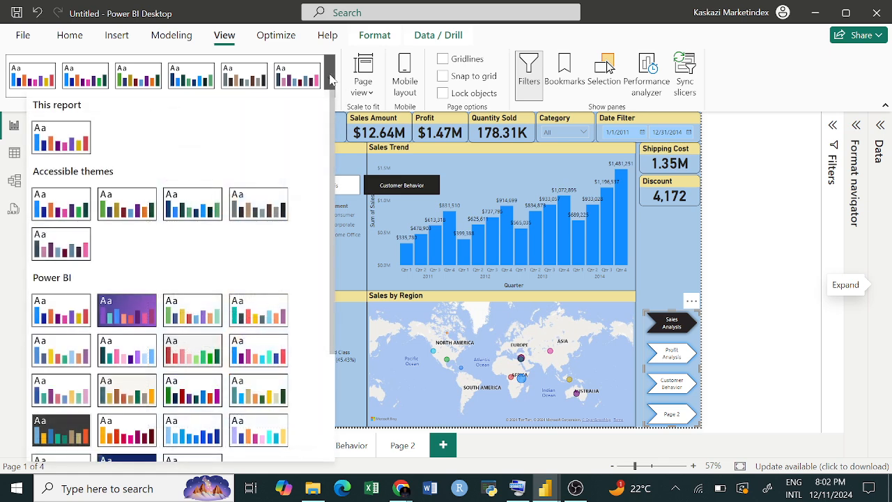
{"action": "scroll", "coordinate": [157, 362], "scroll_direction": "down", "scroll_amount": 3}
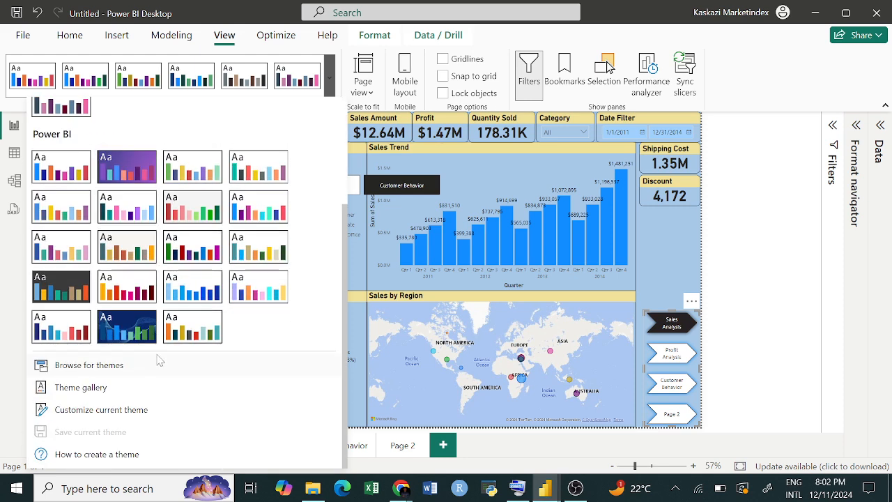
{"action": "left_click", "coordinate": [99, 369]}
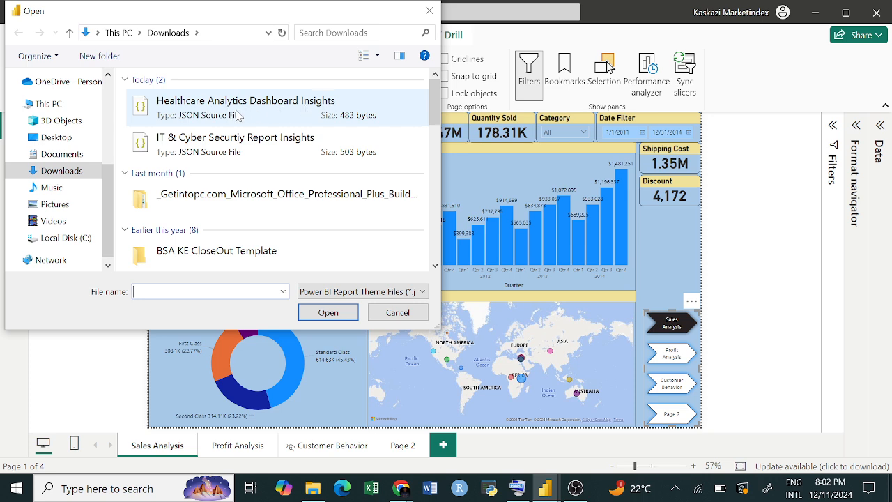
{"action": "left_click", "coordinate": [267, 110]}
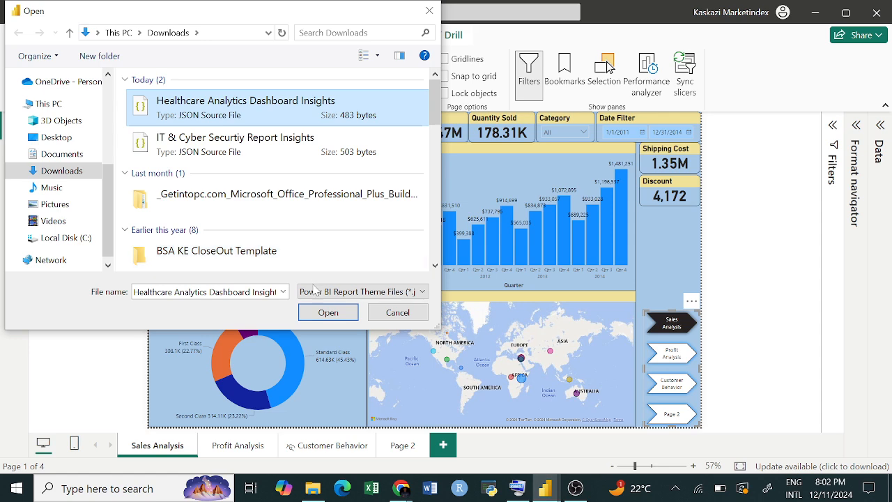
{"action": "left_click", "coordinate": [327, 313]}
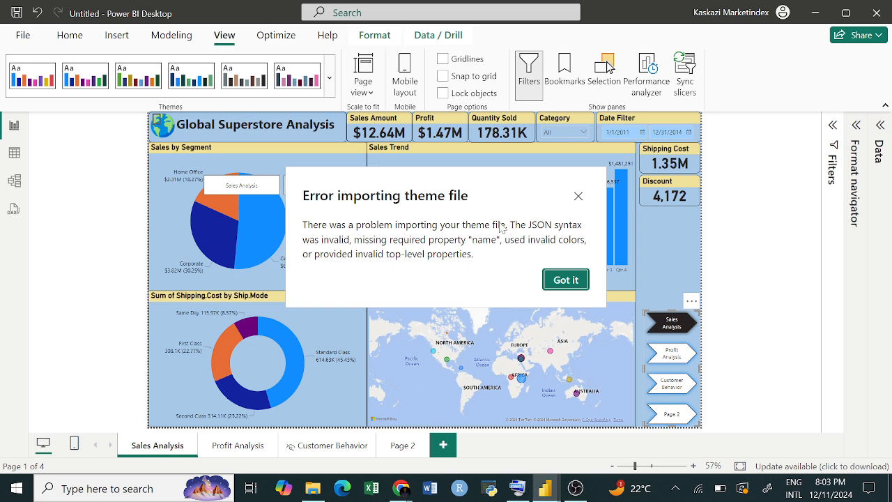
{"action": "left_click", "coordinate": [566, 280]}
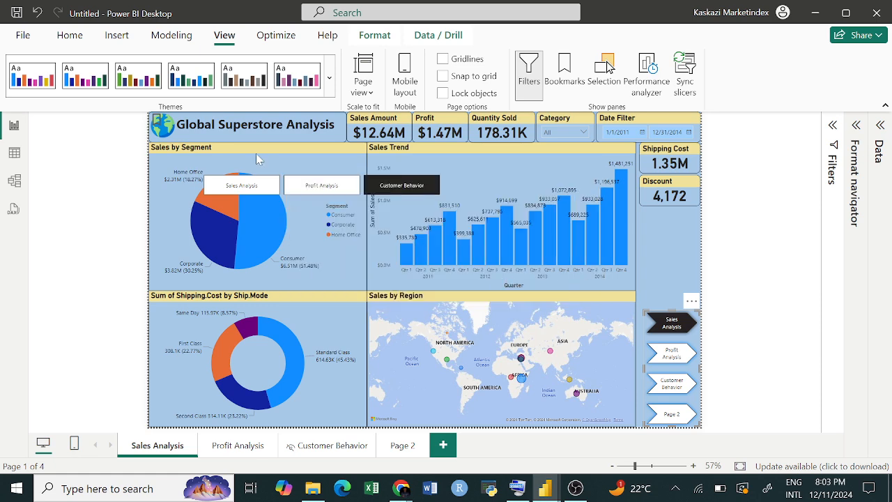
- Try to import the IT & Cyber Securtiy Report Insights JSON theme from Downloads into the report
{"action": "left_click", "coordinate": [331, 82]}
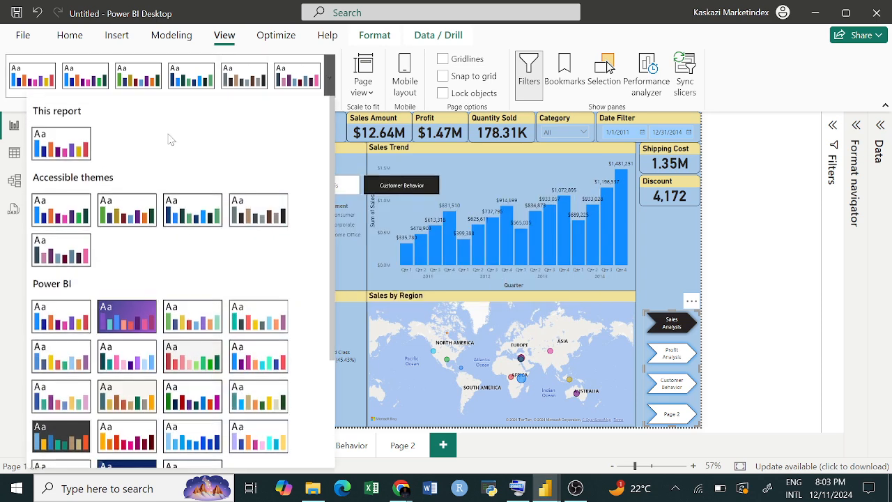
{"action": "scroll", "coordinate": [167, 279], "scroll_direction": "down", "scroll_amount": 3}
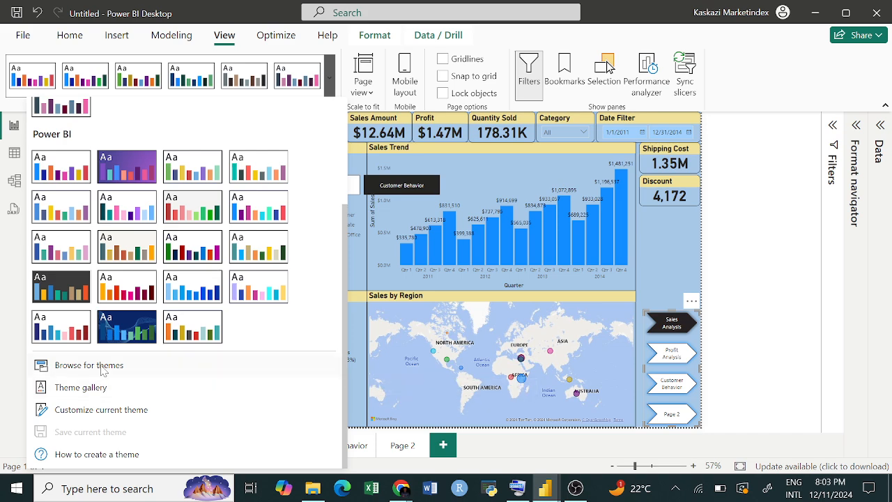
{"action": "left_click", "coordinate": [89, 365]}
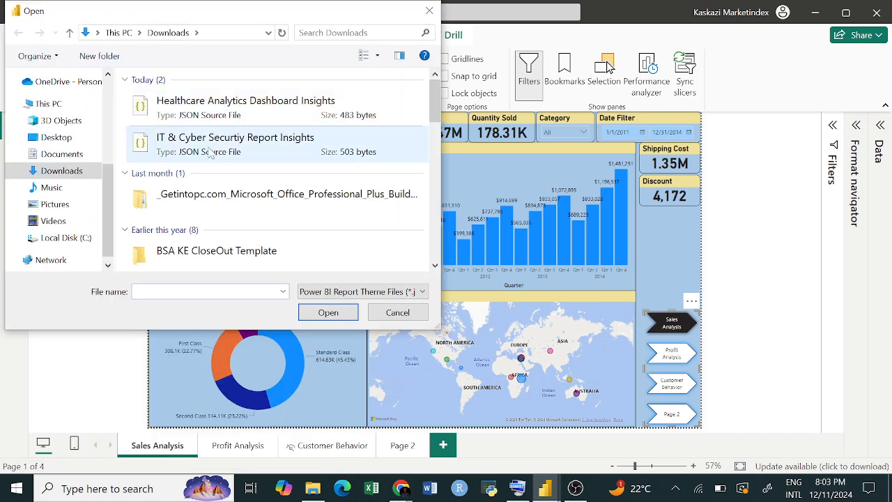
{"action": "left_click", "coordinate": [211, 148]}
{"action": "left_click", "coordinate": [311, 318]}
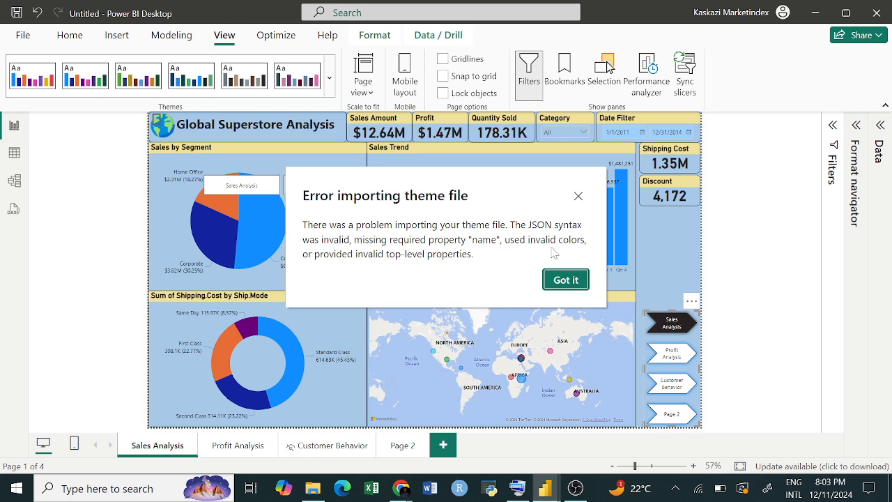
{"action": "left_click", "coordinate": [575, 288]}
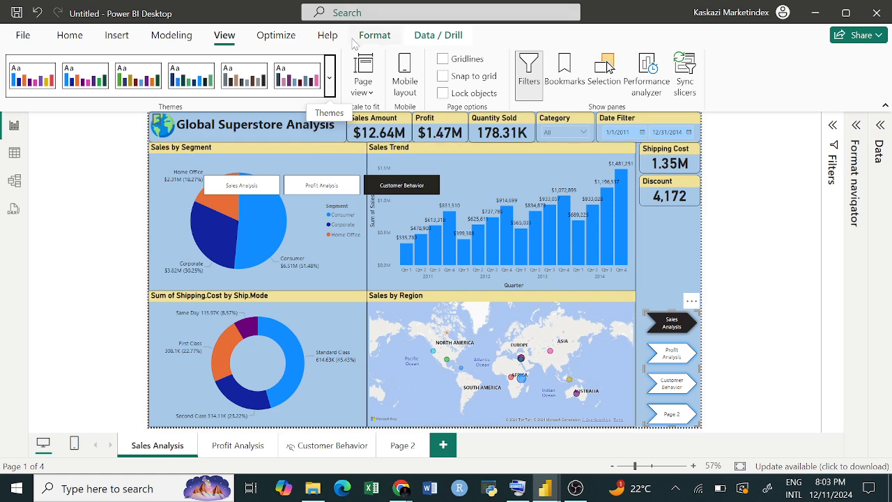
- Go to the online theme gallery from the report's theme options and open the Tea Shop Sales Performance Analysis entry
{"action": "left_click", "coordinate": [329, 78]}
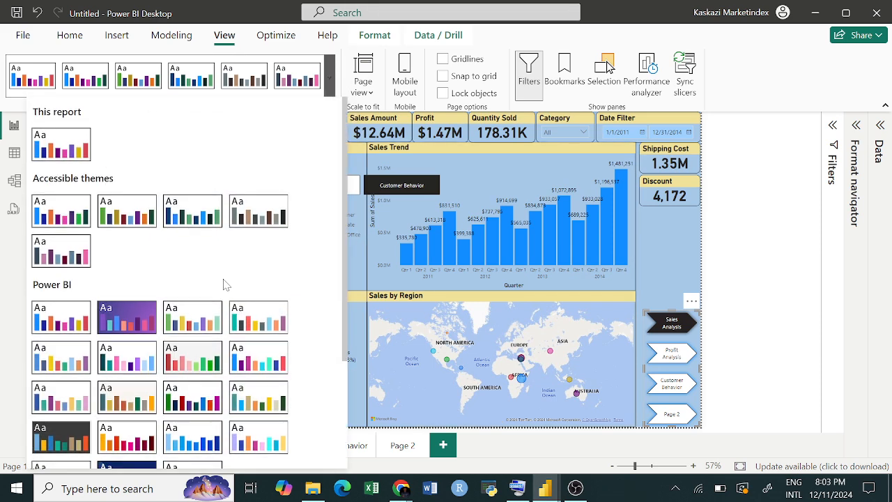
{"action": "scroll", "coordinate": [209, 293], "scroll_direction": "down", "scroll_amount": 3}
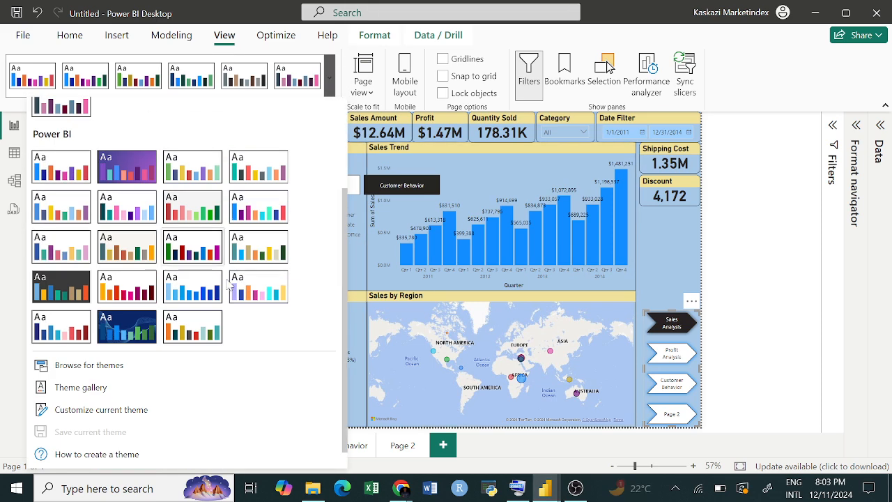
{"action": "left_click", "coordinate": [82, 388]}
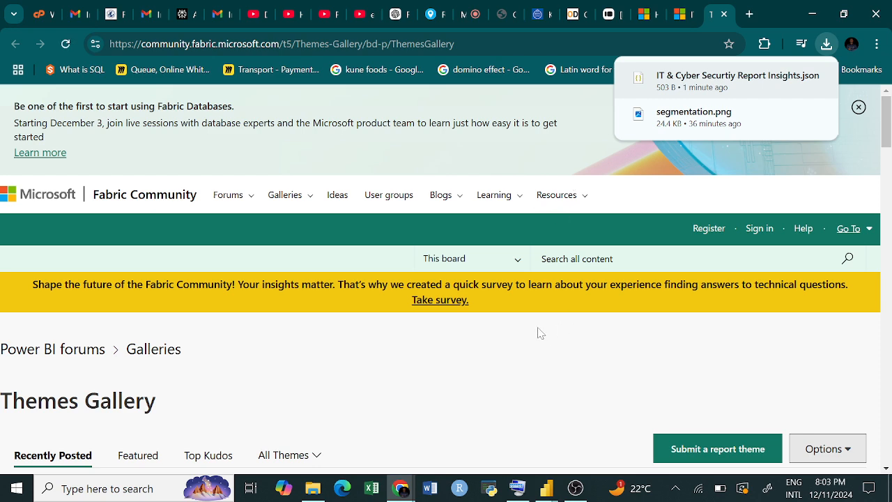
{"action": "scroll", "coordinate": [414, 313], "scroll_direction": "down", "scroll_amount": 4}
{"action": "scroll", "coordinate": [408, 303], "scroll_direction": "down", "scroll_amount": 1}
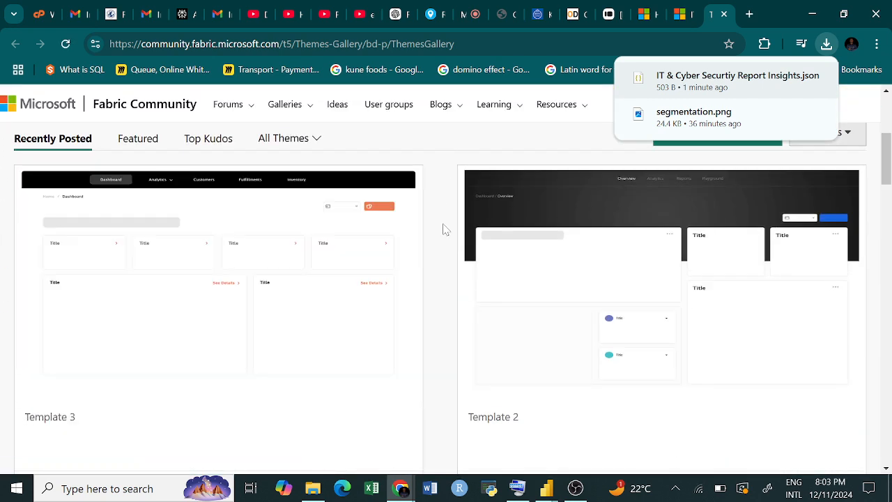
{"action": "scroll", "coordinate": [442, 217], "scroll_direction": "down", "scroll_amount": 4}
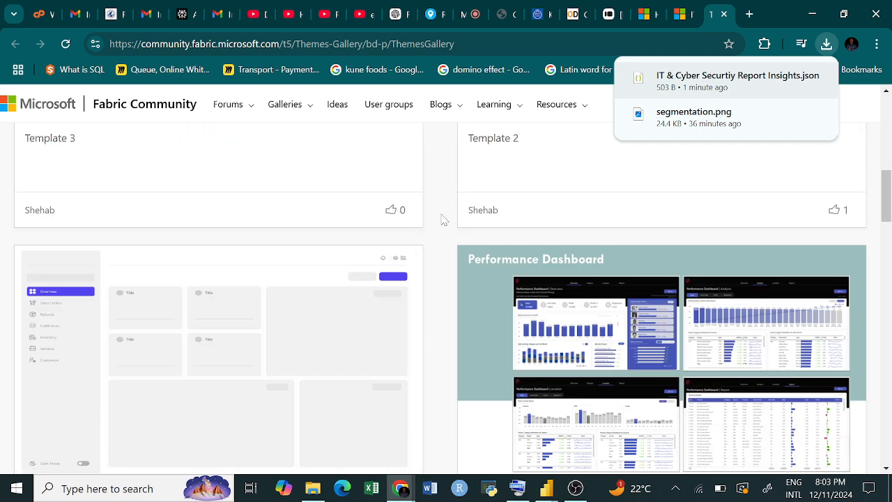
{"action": "scroll", "coordinate": [442, 220], "scroll_direction": "down", "scroll_amount": 5}
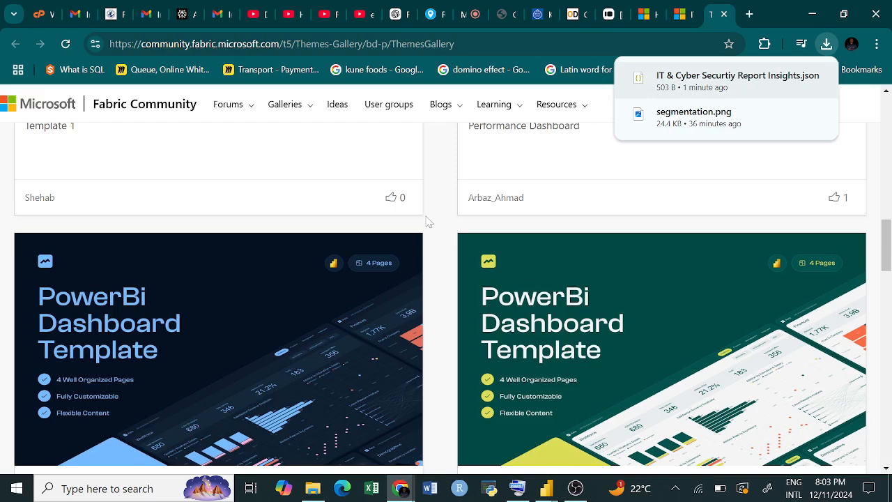
{"action": "scroll", "coordinate": [428, 222], "scroll_direction": "down", "scroll_amount": 6}
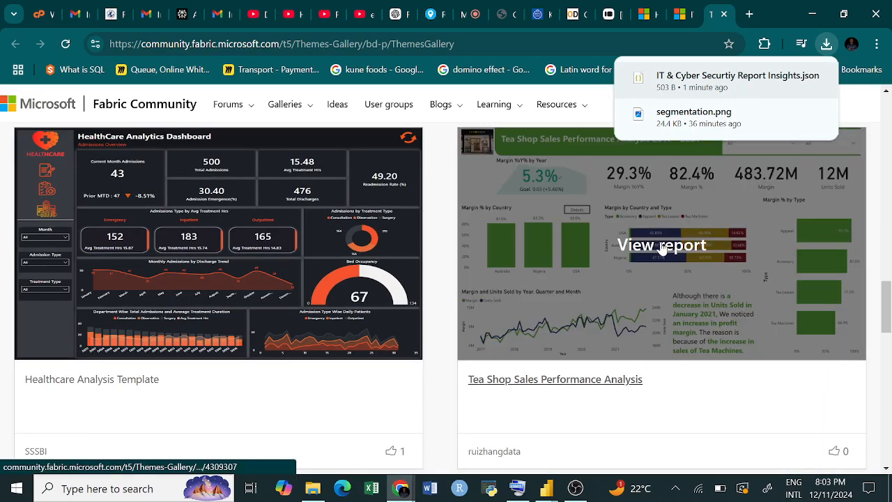
{"action": "left_click", "coordinate": [662, 249]}
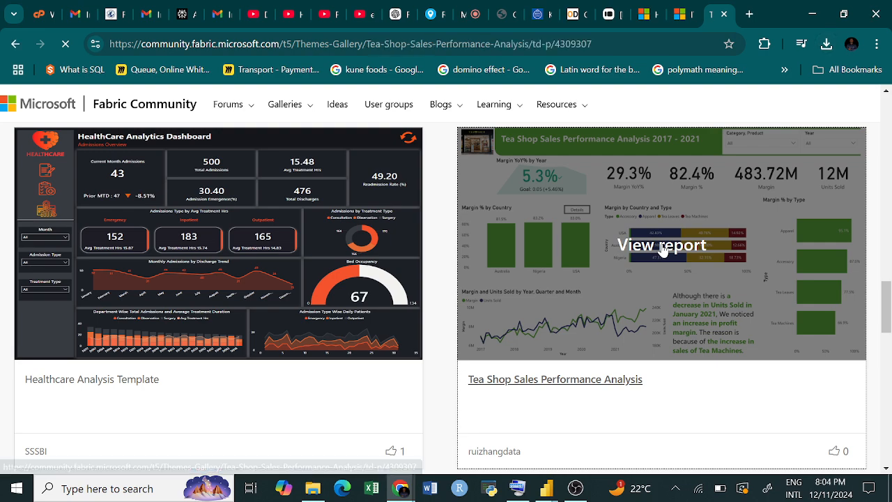
- Download the attached tea_shop.json, close the Tea Shop and IT & Cyber Securtiy pages, and check the recent downloads
{"action": "scroll", "coordinate": [334, 349], "scroll_direction": "down", "scroll_amount": 10}
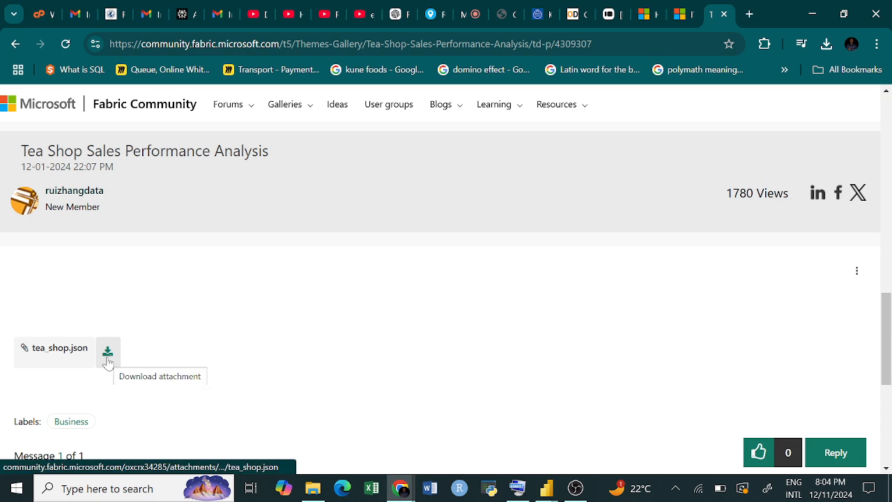
{"action": "left_click", "coordinate": [108, 360]}
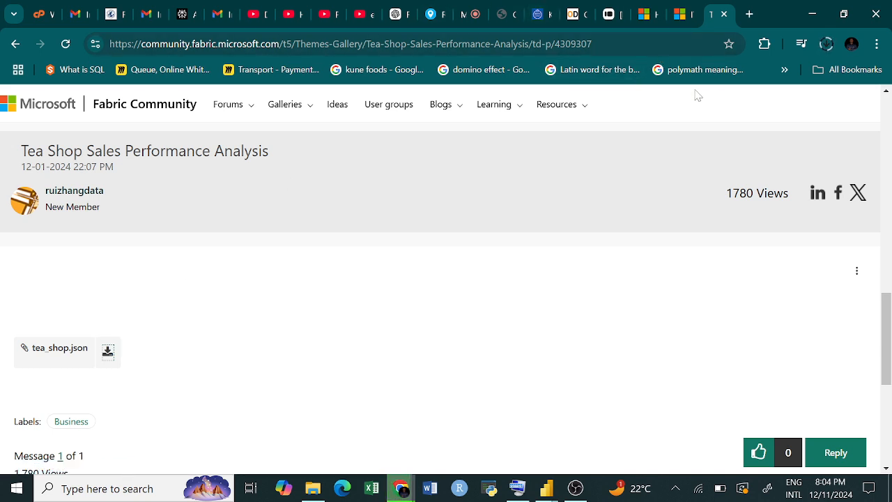
{"action": "left_click", "coordinate": [723, 15]}
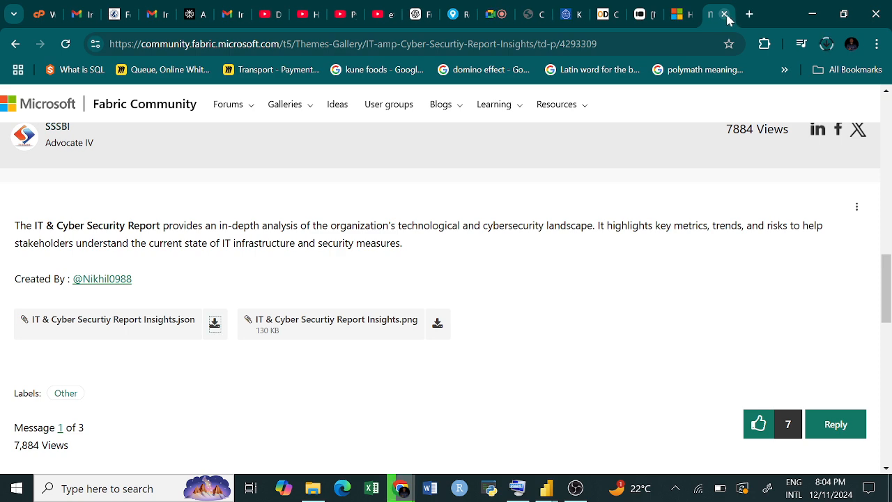
{"action": "left_click", "coordinate": [721, 16]}
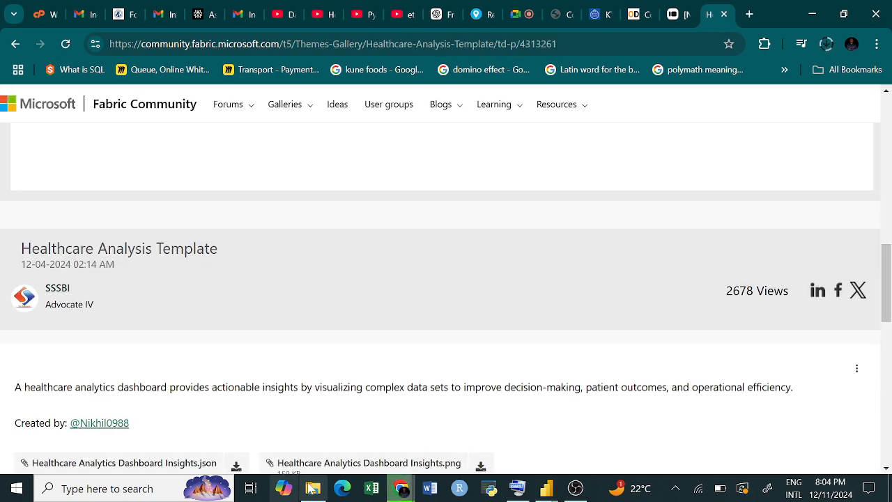
{"action": "left_click", "coordinate": [827, 44]}
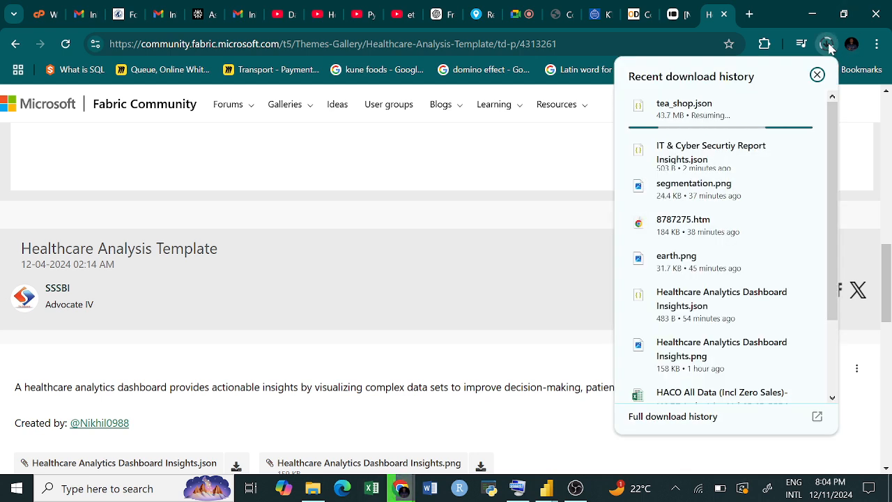
- Switch back to the Untitled report in Power BI Desktop and try to import the tea_shop JSON theme from Downloads
{"action": "left_click", "coordinate": [545, 488]}
{"action": "left_click", "coordinate": [615, 436]}
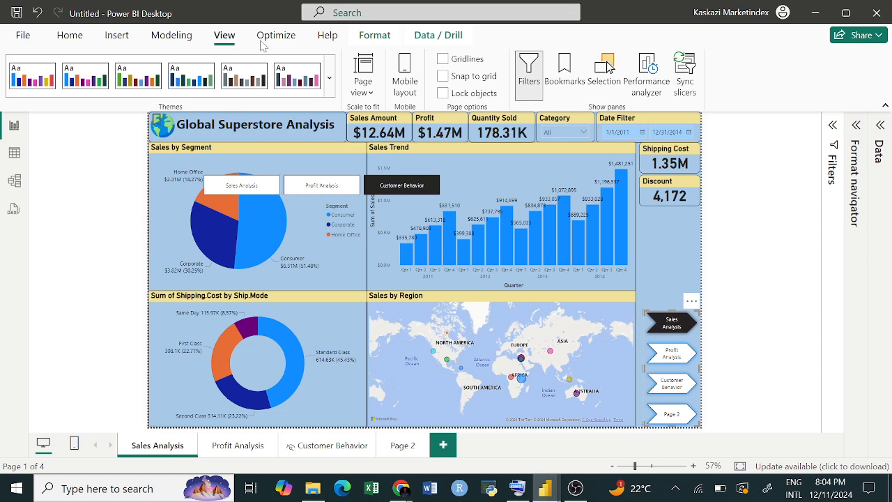
{"action": "left_click", "coordinate": [329, 77]}
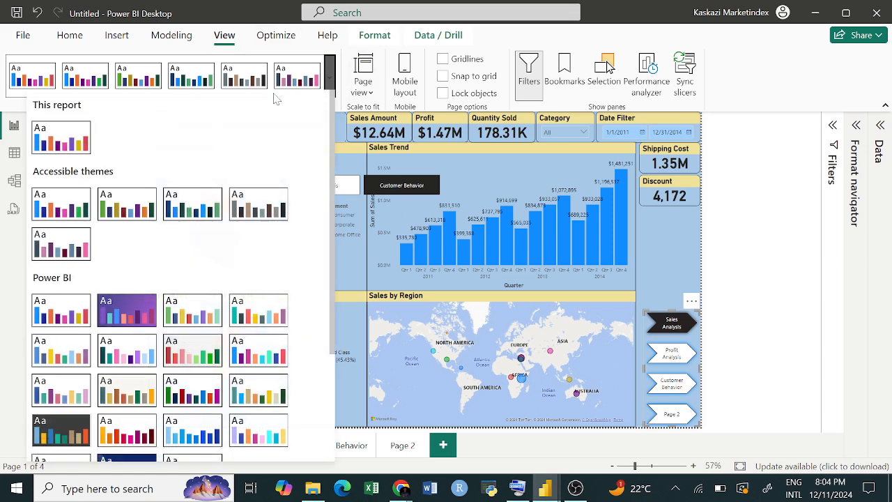
{"action": "scroll", "coordinate": [179, 279], "scroll_direction": "down", "scroll_amount": 2}
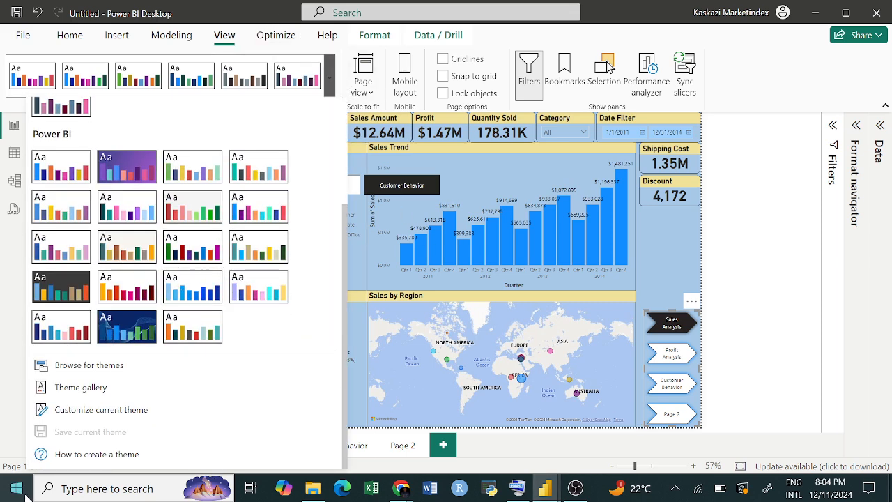
{"action": "left_click", "coordinate": [89, 366]}
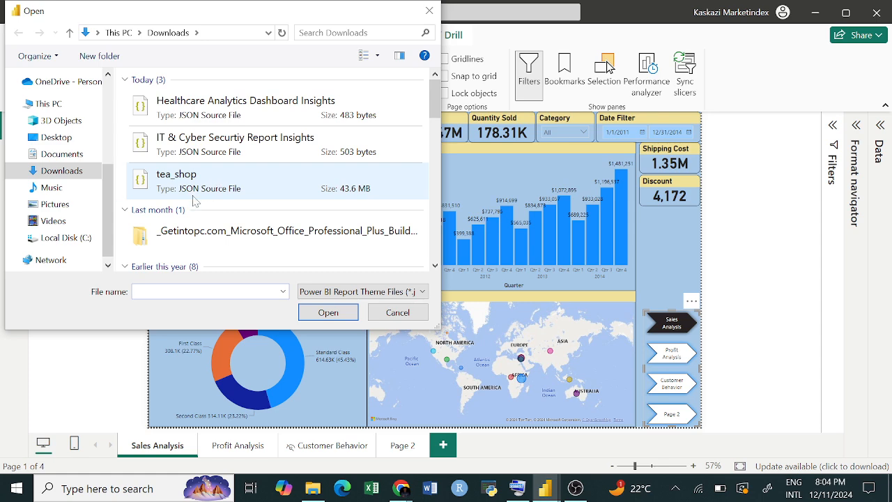
{"action": "left_click", "coordinate": [198, 198]}
{"action": "left_click", "coordinate": [328, 315]}
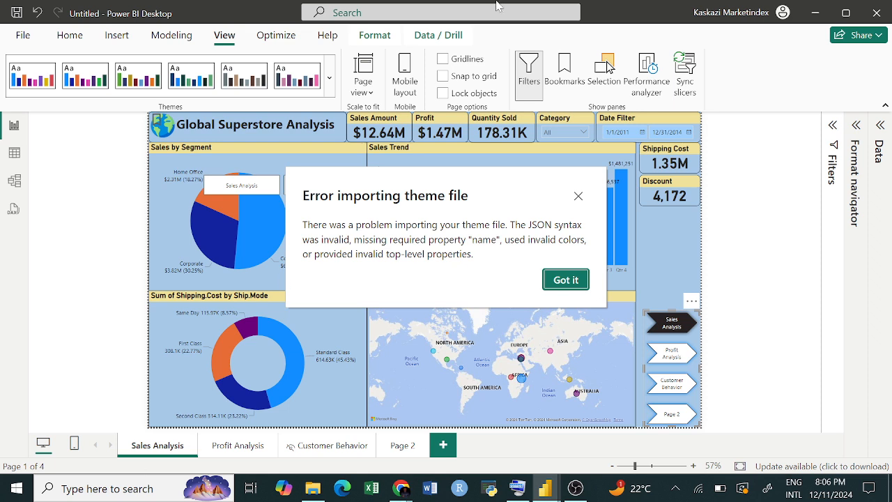
{"action": "left_click", "coordinate": [566, 281]}
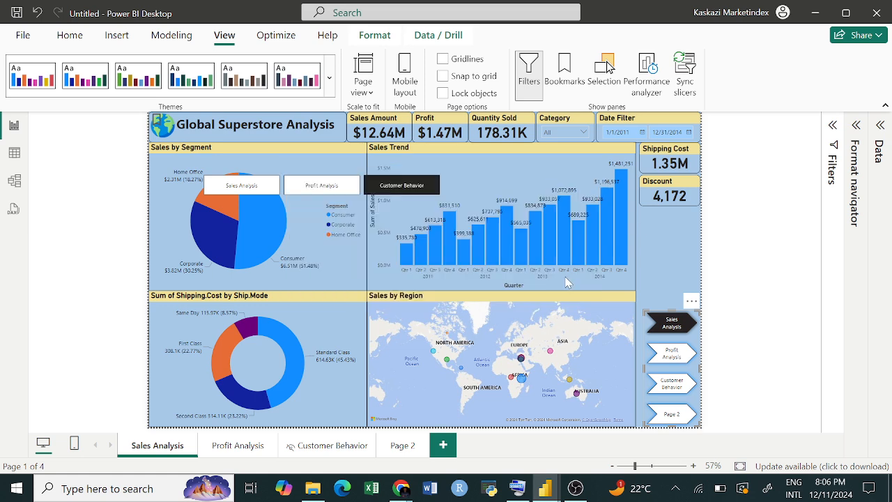
- Try three built-in Power BI themes on the report in turn: the red-and-green one, the teal one and the light-blue one
{"action": "left_click", "coordinate": [329, 78]}
{"action": "scroll", "coordinate": [258, 293], "scroll_direction": "down", "scroll_amount": 3}
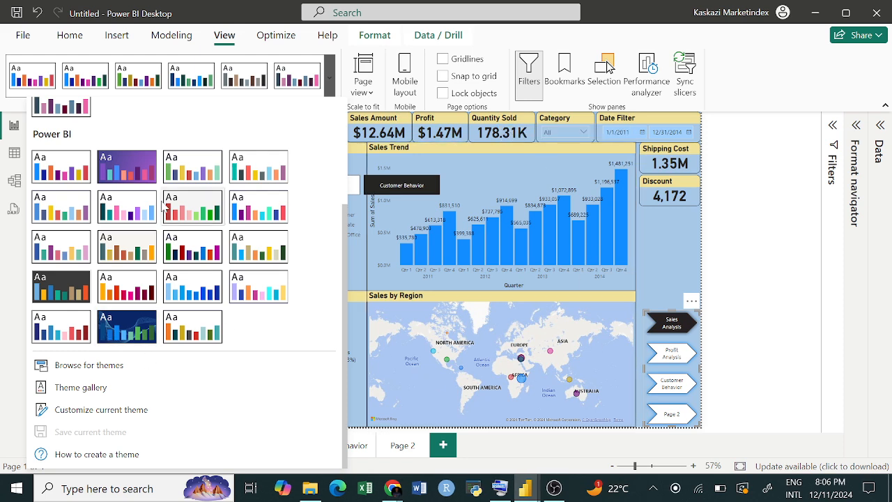
{"action": "left_click", "coordinate": [205, 206]}
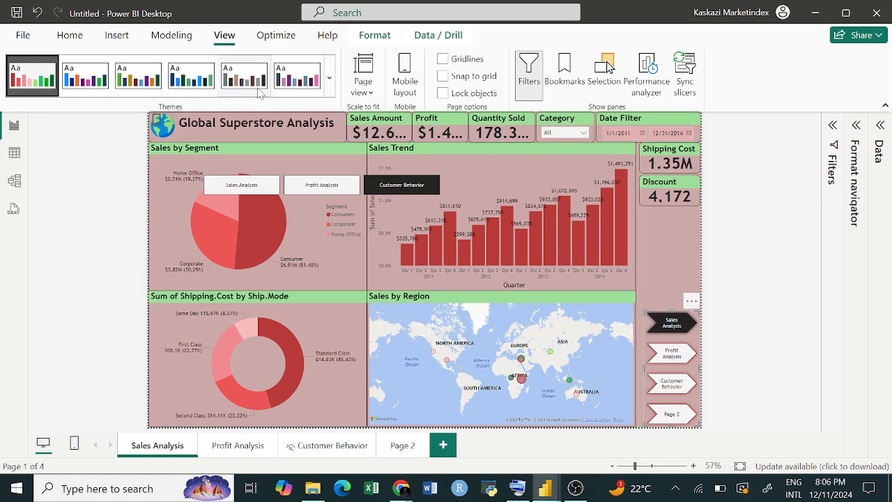
{"action": "left_click", "coordinate": [330, 79]}
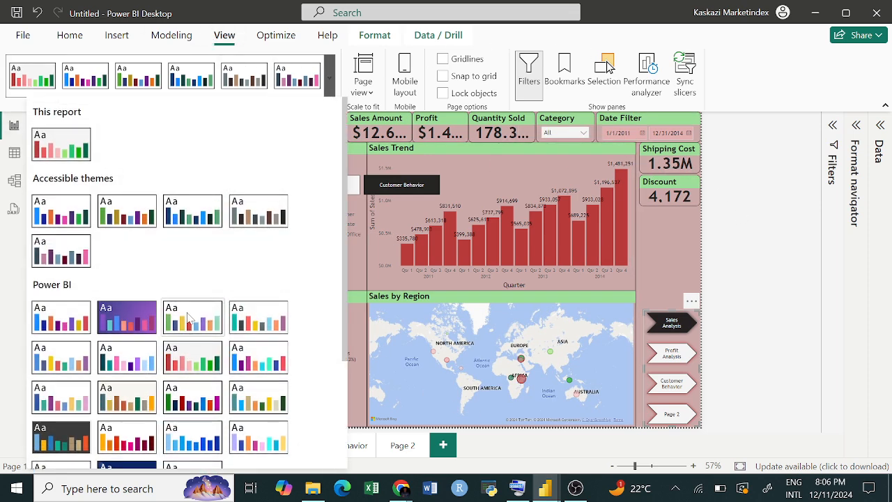
{"action": "left_click", "coordinate": [268, 333]}
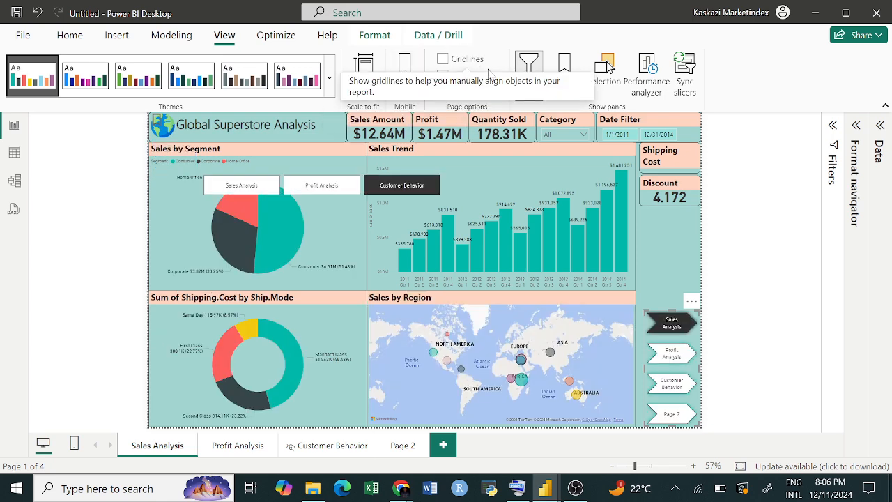
{"action": "left_click", "coordinate": [332, 76]}
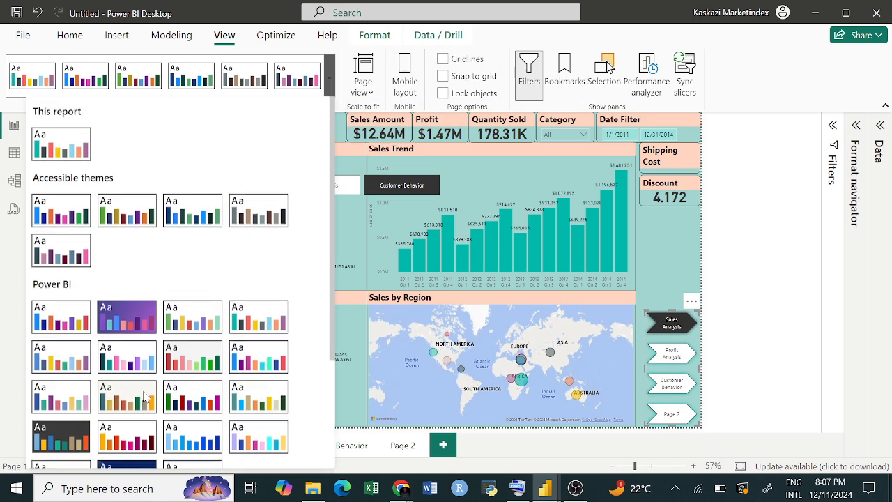
{"action": "scroll", "coordinate": [175, 325], "scroll_direction": "down", "scroll_amount": 5}
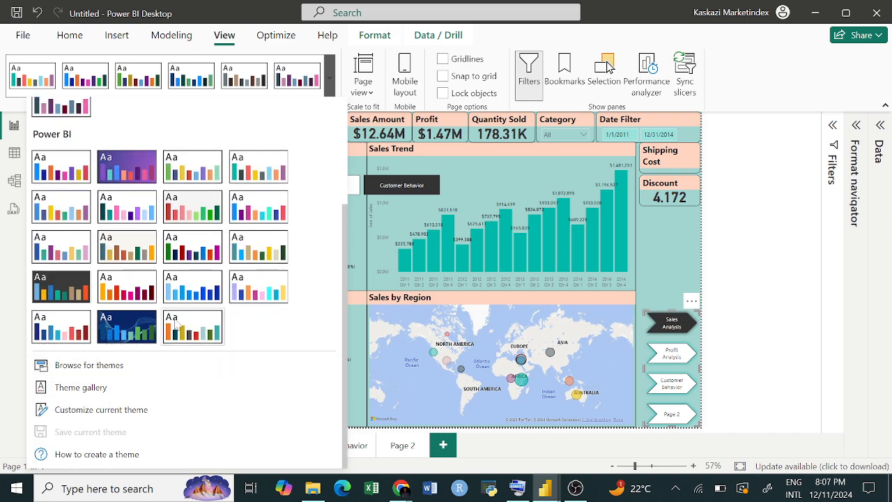
{"action": "left_click", "coordinate": [219, 286]}
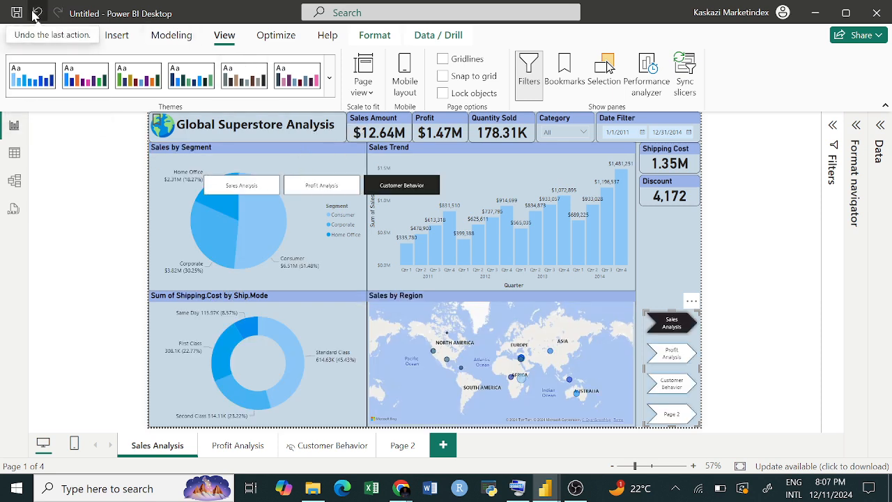
- Undo the last three theme changes on the report
{"action": "left_click", "coordinate": [36, 13]}
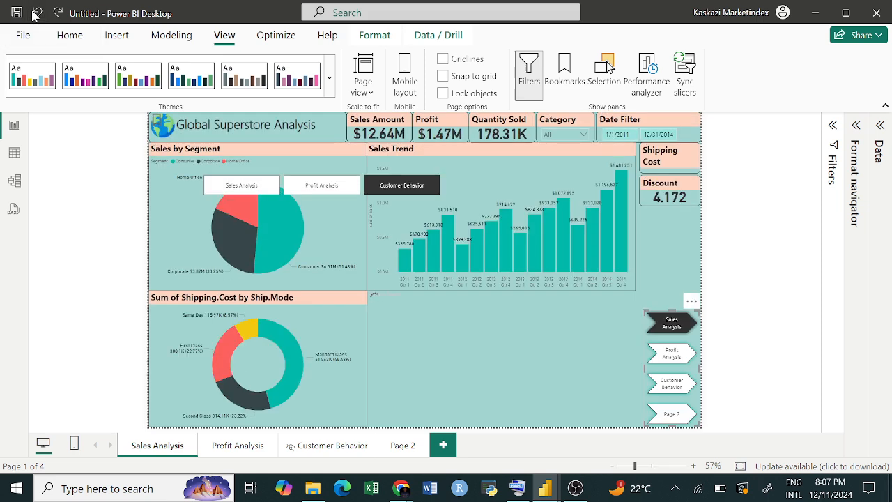
{"action": "left_click", "coordinate": [33, 14]}
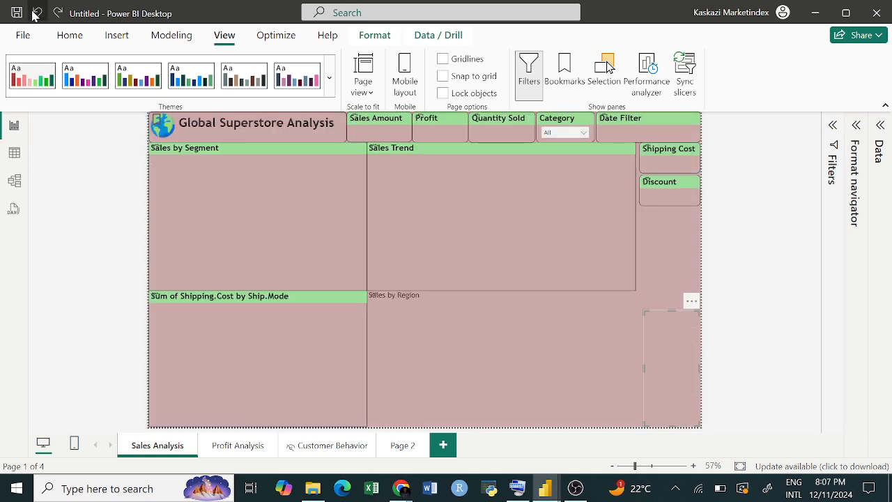
{"action": "left_click", "coordinate": [33, 14]}
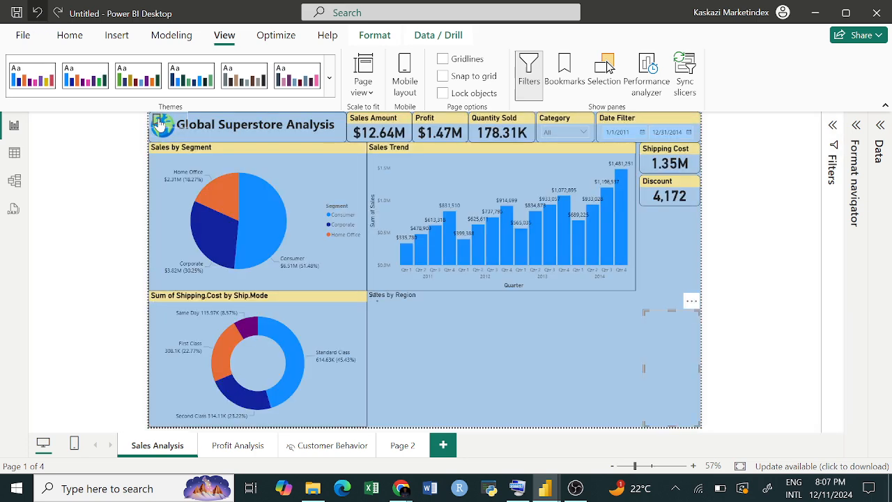
- Move the bookmark button off the globe logo onto the Sales by Segment chart, and delete the vertical arrow-shaped page navigator
{"action": "left_click_drag", "start_coordinate": [177, 146], "coordinate": [165, 168]}
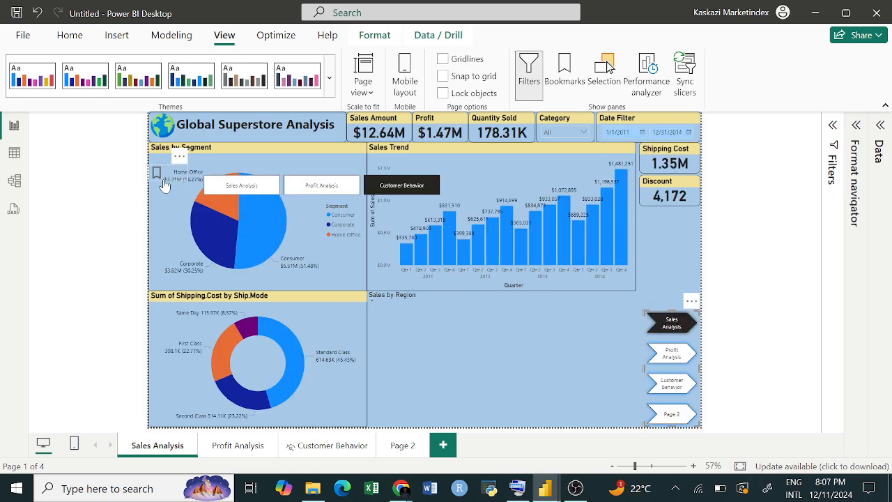
{"action": "key", "text": "Delete"}
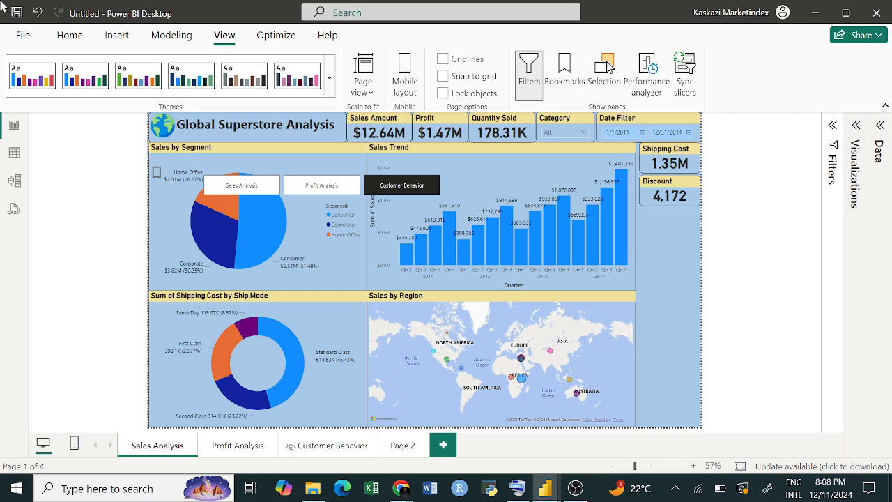
- Unhide the Customer Behavior report page
{"action": "left_click", "coordinate": [321, 448]}
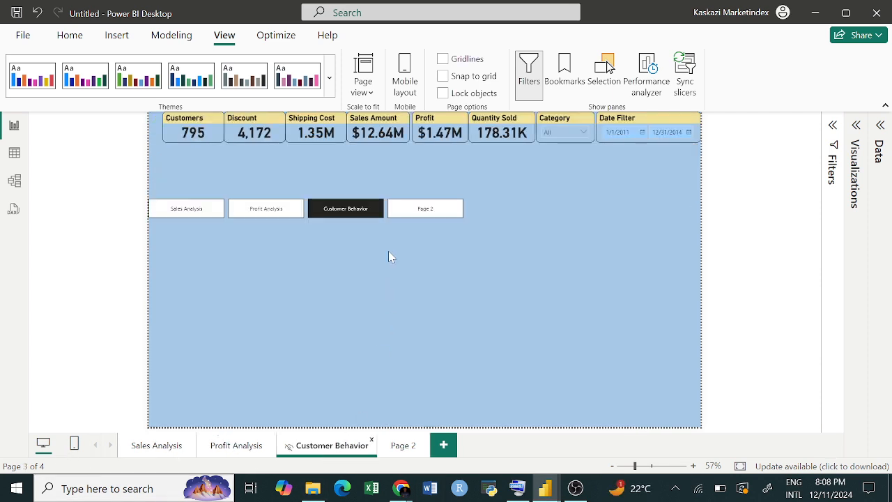
{"action": "right_click", "coordinate": [341, 447]}
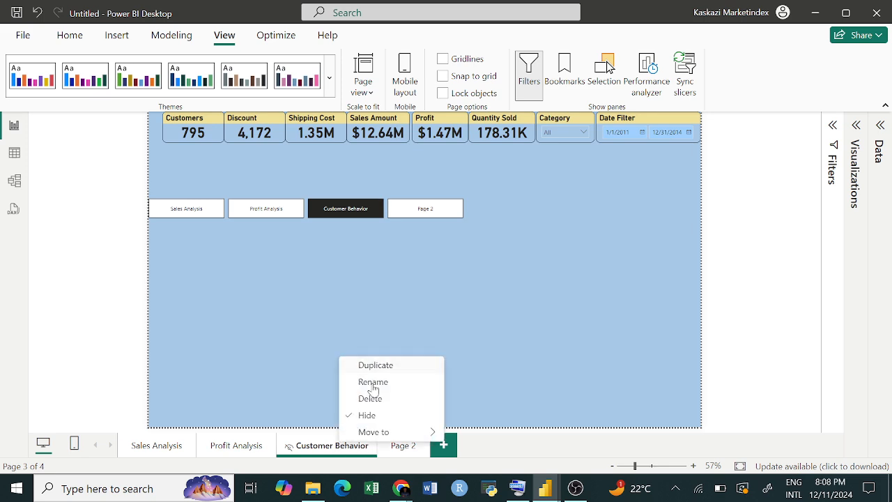
{"action": "left_click", "coordinate": [368, 415]}
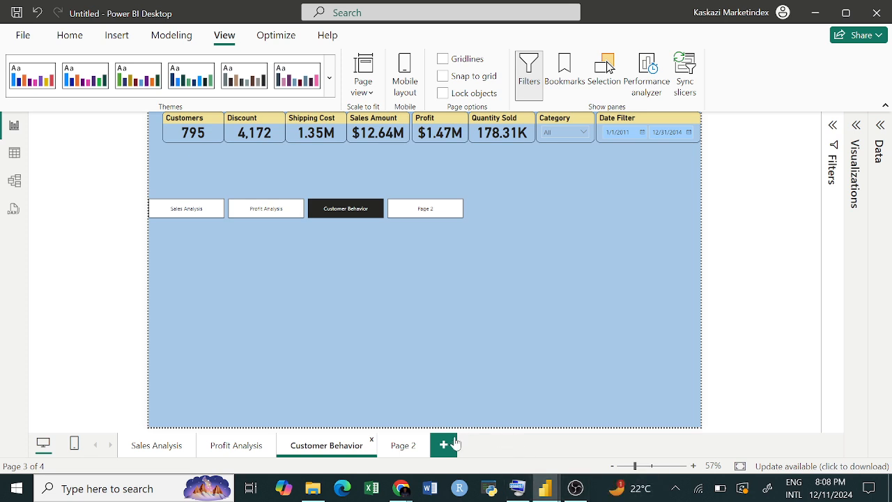
- Insert a key influencers visual on the empty Page 2, enlarge it and move it towards the middle of the canvas
{"action": "left_click", "coordinate": [407, 449]}
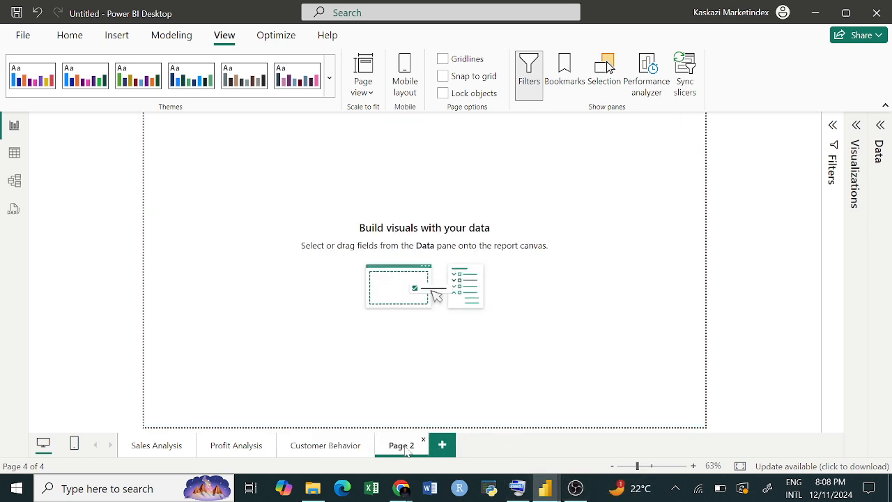
{"action": "left_click", "coordinate": [74, 43]}
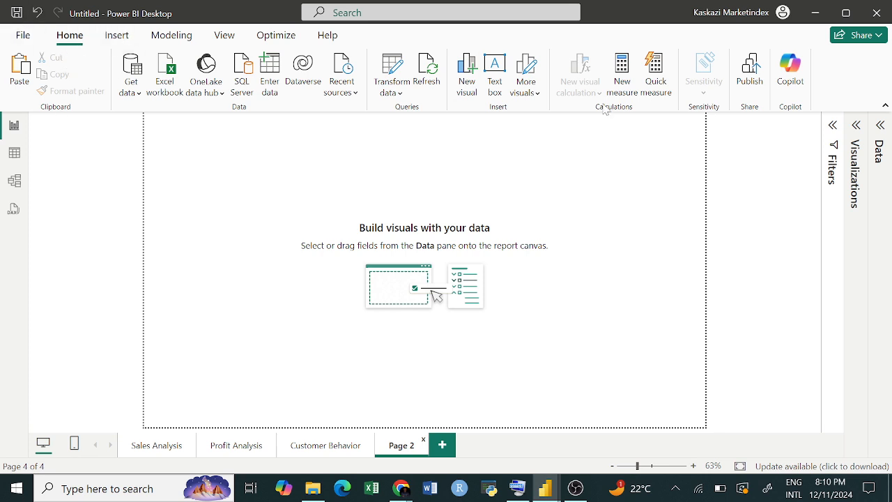
{"action": "left_click", "coordinate": [833, 126]}
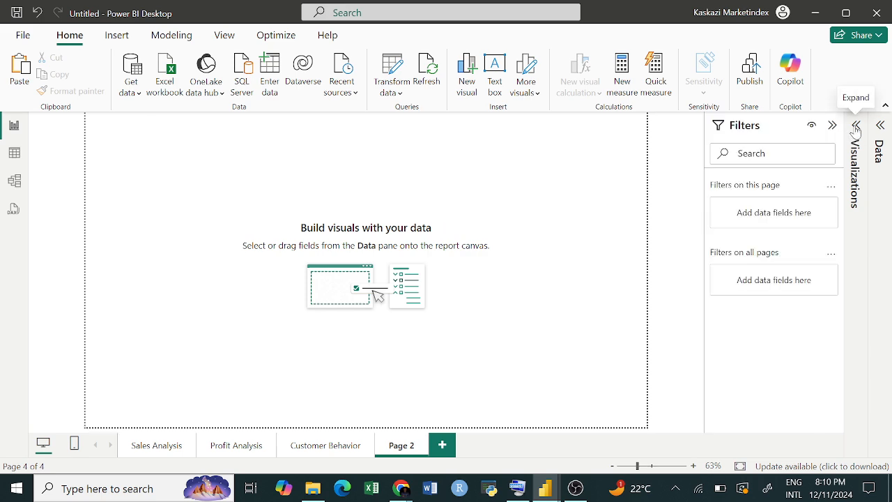
{"action": "left_click", "coordinate": [857, 127]}
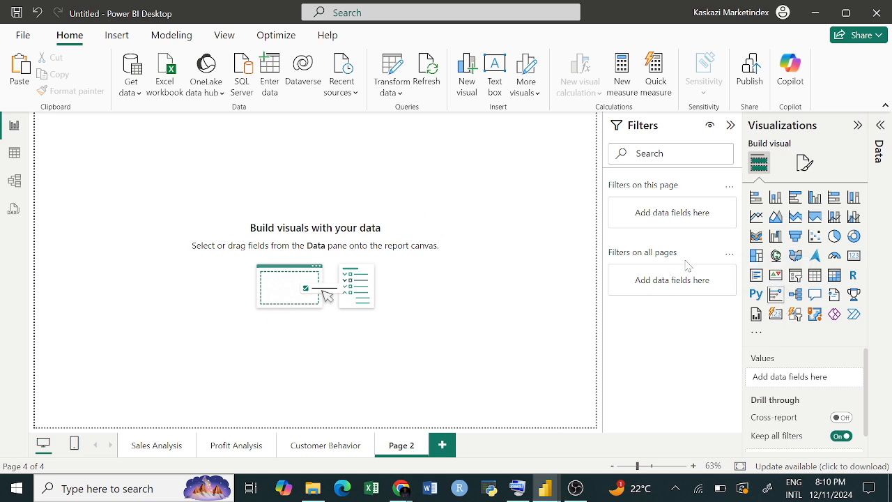
{"action": "left_click", "coordinate": [776, 294]}
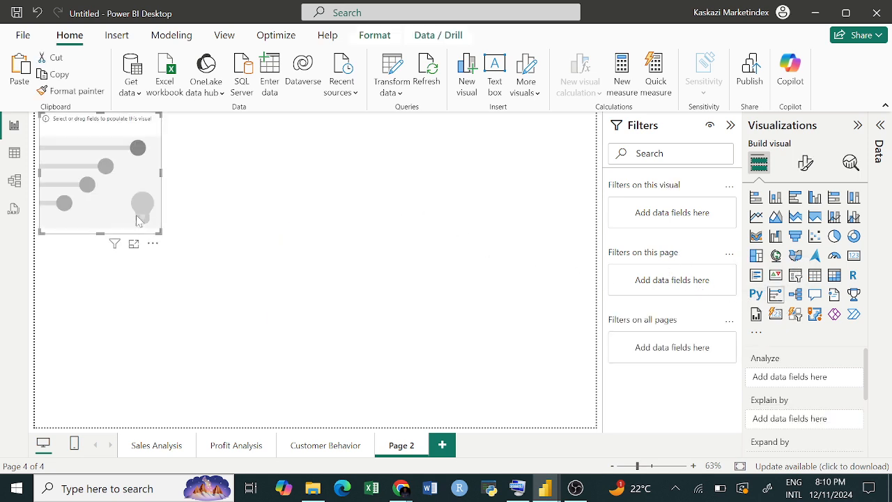
{"action": "left_click_drag", "start_coordinate": [161, 232], "coordinate": [446, 388]}
{"action": "left_click_drag", "start_coordinate": [408, 189], "coordinate": [458, 185]}
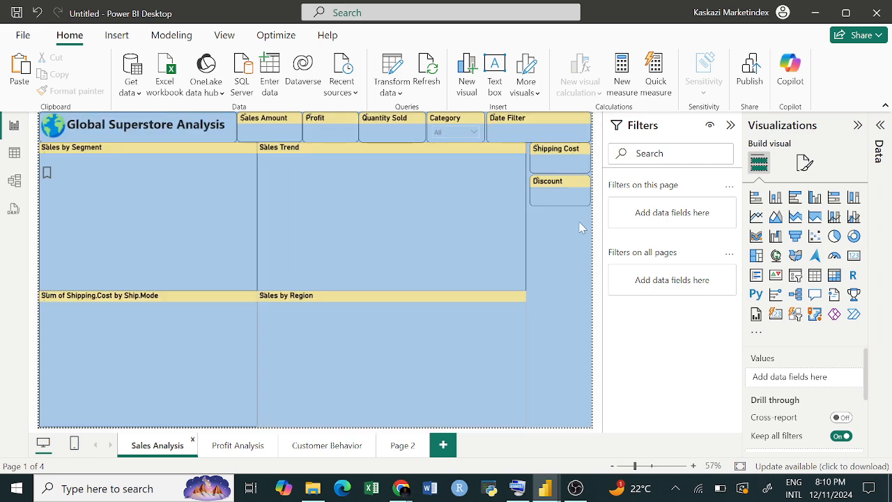
- Return to Page 2, collapse the filter and visualization panes, and look through the fields of the superstore table
{"action": "left_click", "coordinate": [393, 450]}
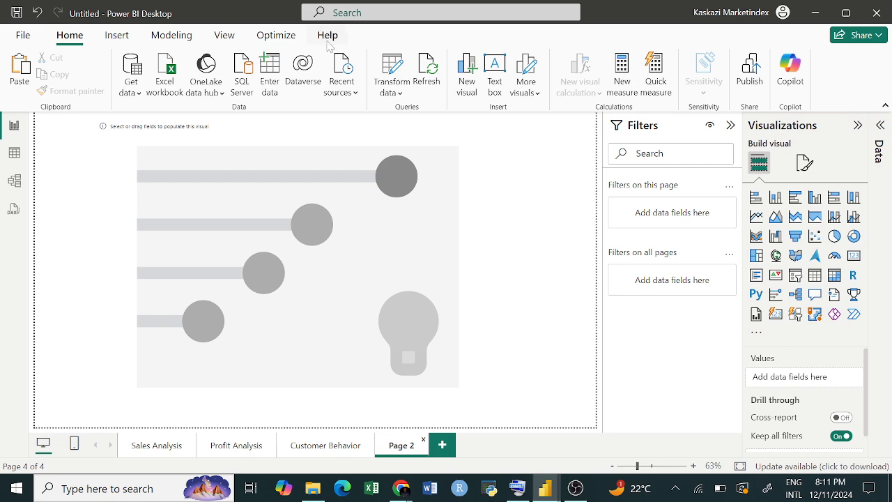
{"action": "left_click", "coordinate": [730, 125]}
{"action": "left_click", "coordinate": [858, 125]}
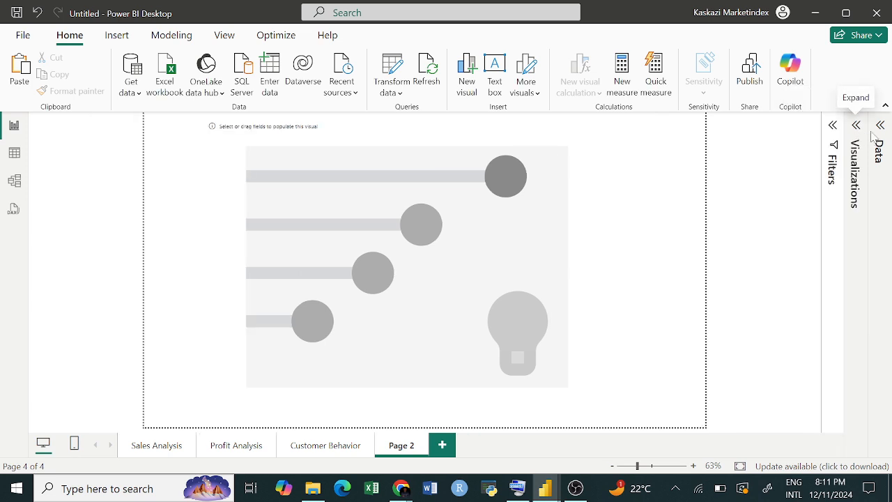
{"action": "left_click", "coordinate": [881, 125]}
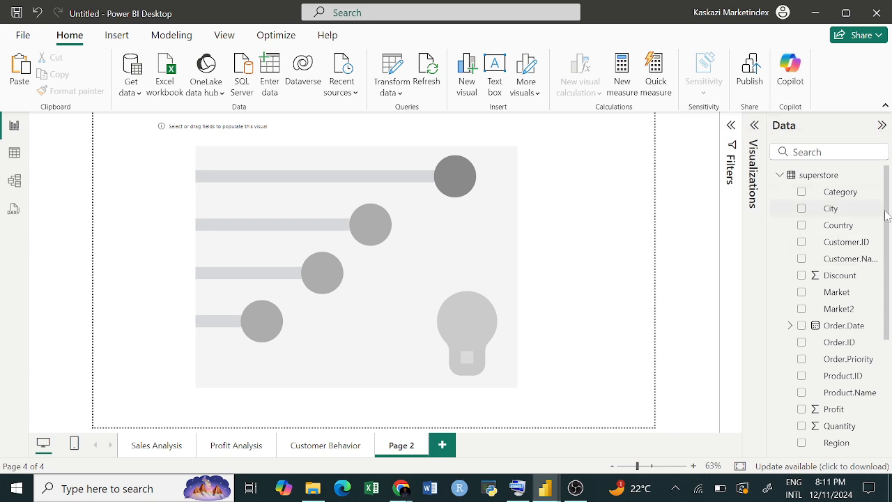
{"action": "left_click_drag", "start_coordinate": [888, 220], "coordinate": [890, 355]}
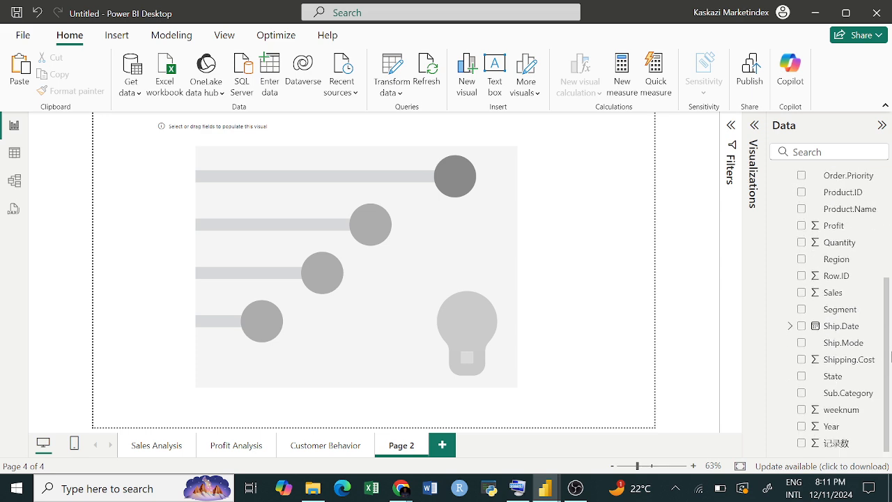
{"action": "scroll", "coordinate": [840, 293], "scroll_direction": "up", "scroll_amount": 3}
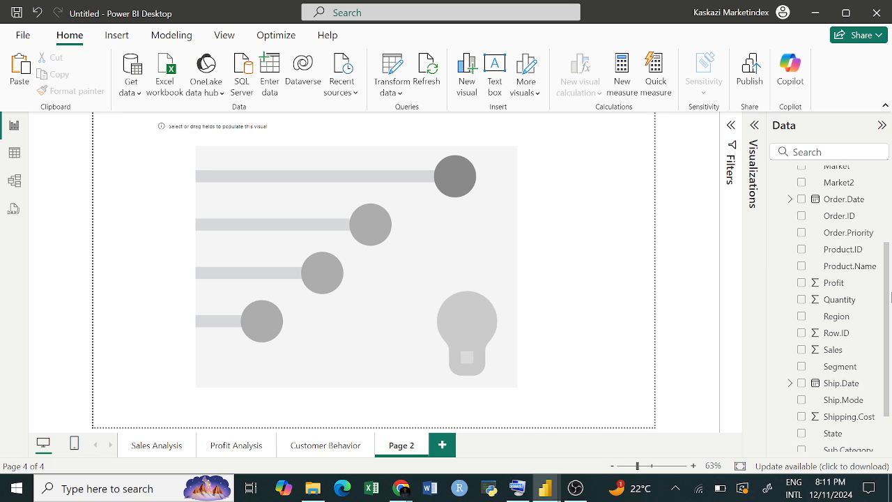
- Set Profit as the analyzed field of the key influencers visual, deleting the stray Profit column chart created beside it
{"action": "left_click", "coordinate": [756, 141]}
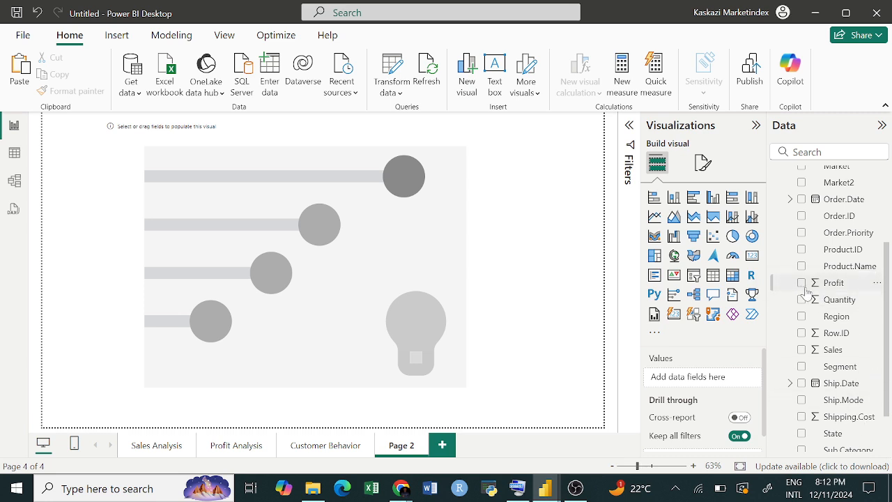
{"action": "left_click", "coordinate": [802, 283]}
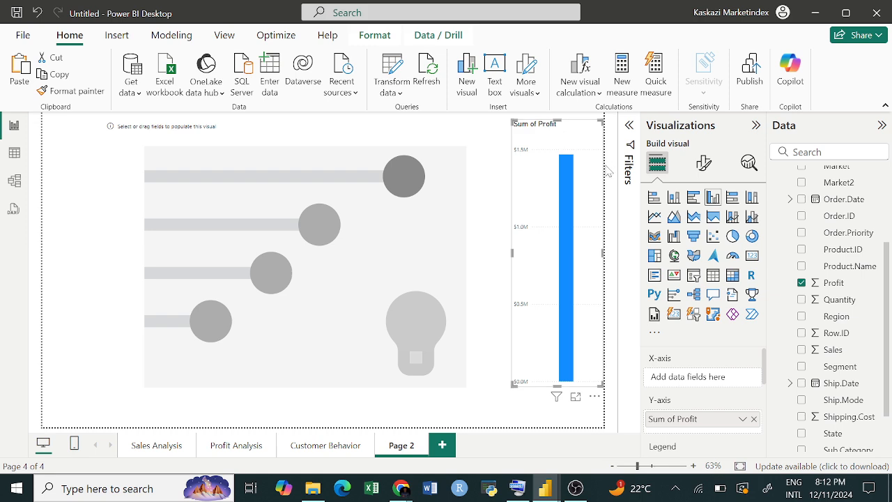
{"action": "key", "text": "Delete"}
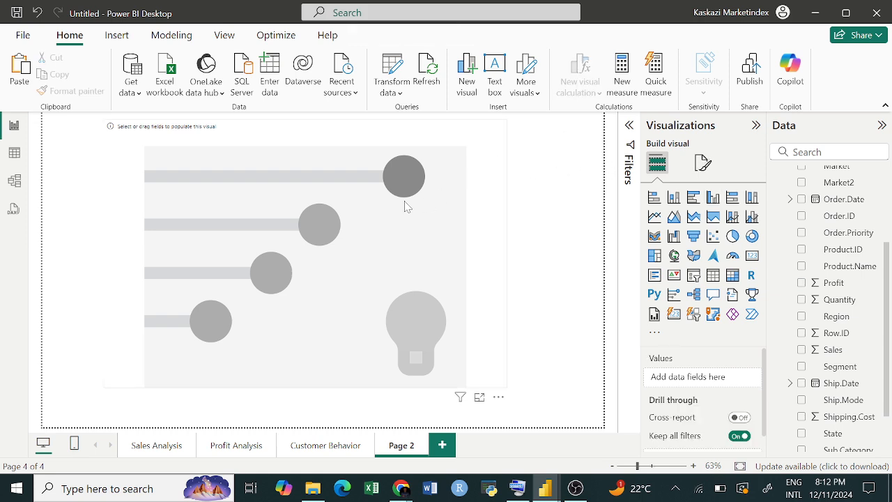
{"action": "left_click", "coordinate": [803, 283]}
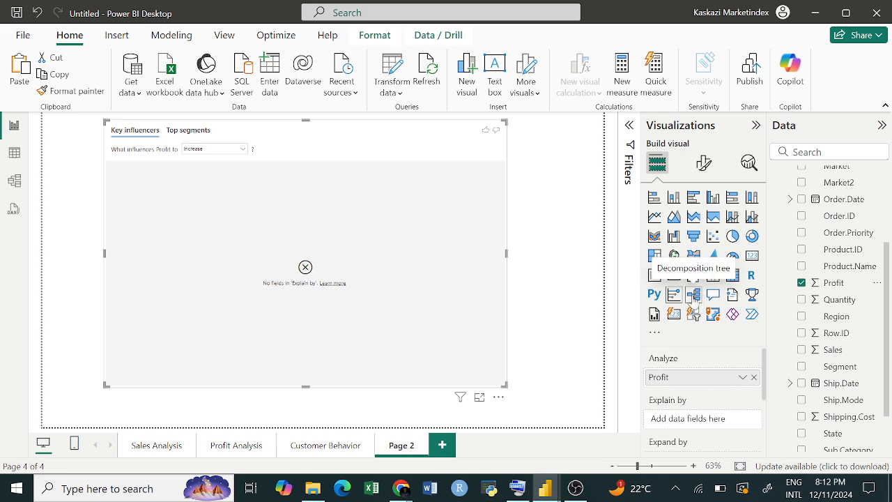
{"action": "left_click", "coordinate": [534, 321]}
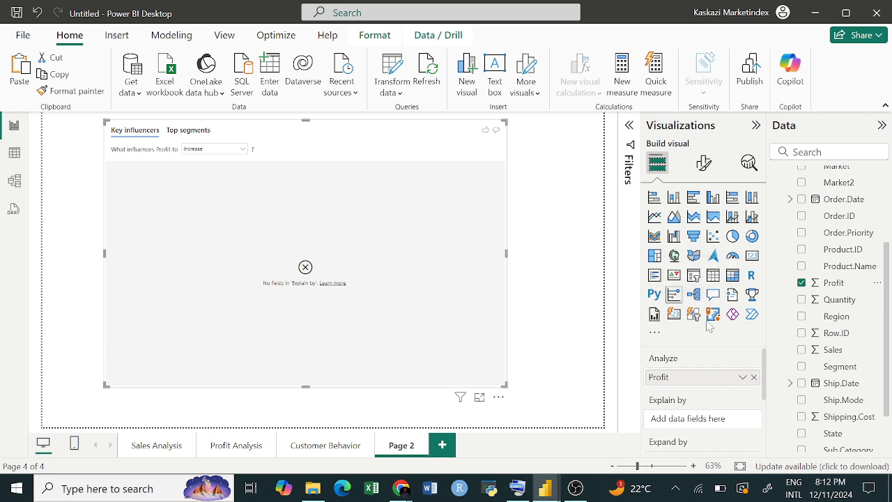
- Add a decomposition tree beside the key influencers visual with Profit as its analyzed field, and compare the field settings of both visuals
{"action": "left_click", "coordinate": [692, 300]}
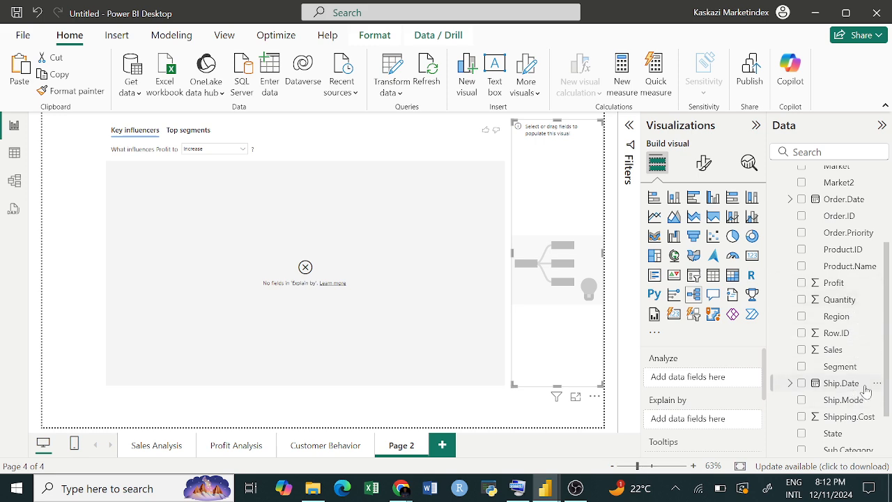
{"action": "left_click_drag", "start_coordinate": [849, 287], "coordinate": [718, 375]}
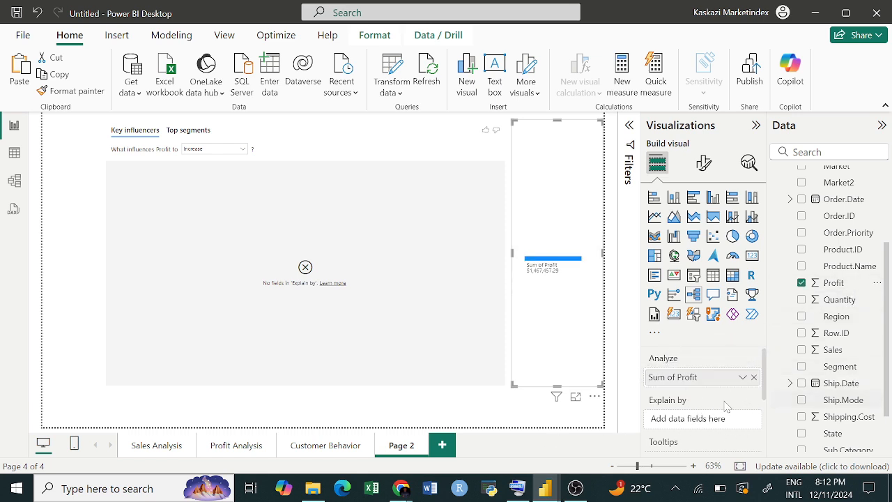
{"action": "left_click", "coordinate": [418, 243]}
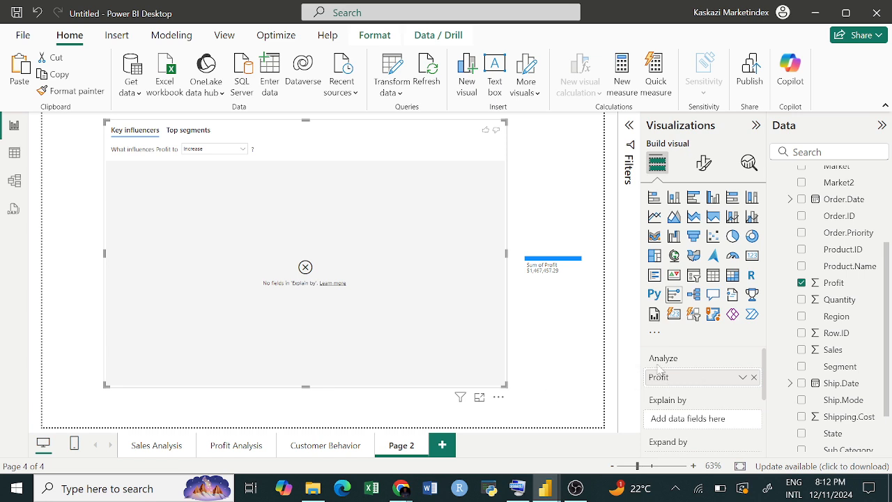
{"action": "left_click", "coordinate": [554, 241]}
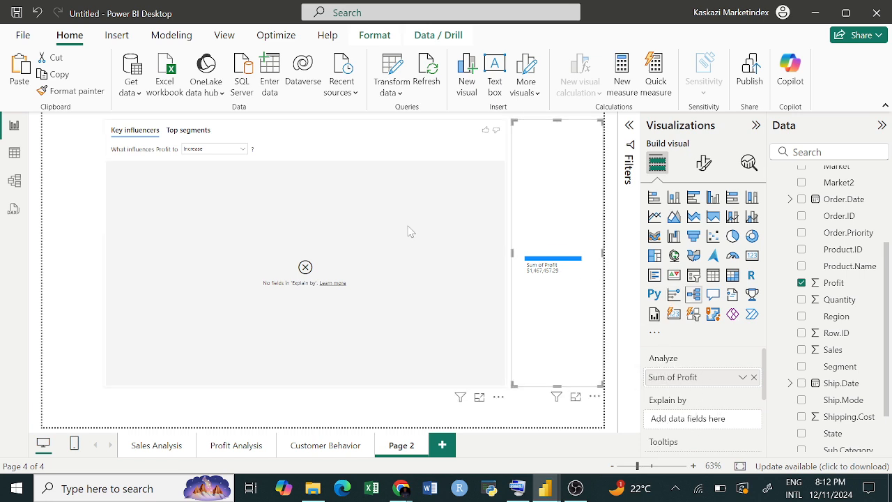
- Delete the decomposition tree beside the key influencers visual on Page 2
{"action": "left_click", "coordinate": [441, 225]}
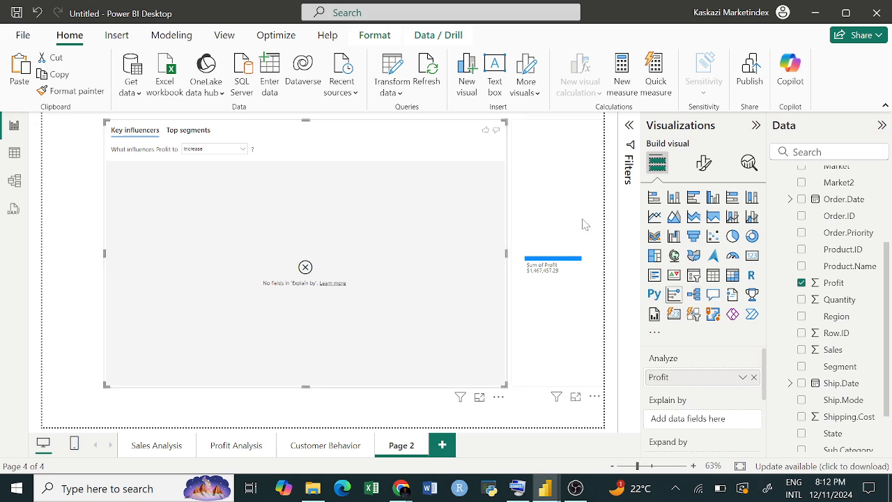
{"action": "left_click", "coordinate": [551, 155]}
{"action": "key", "text": "Delete"}
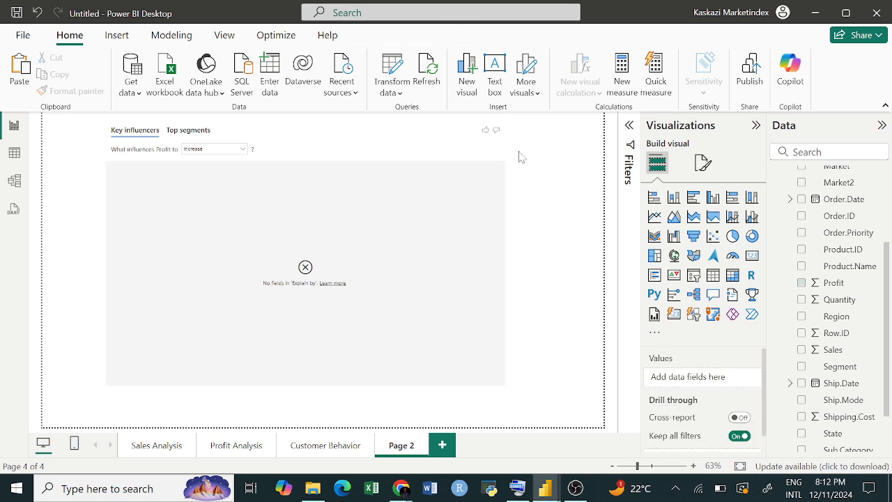
- Add Sub.Category and Discount as the explain-by fields of the key influencers visual
{"action": "left_click", "coordinate": [350, 142]}
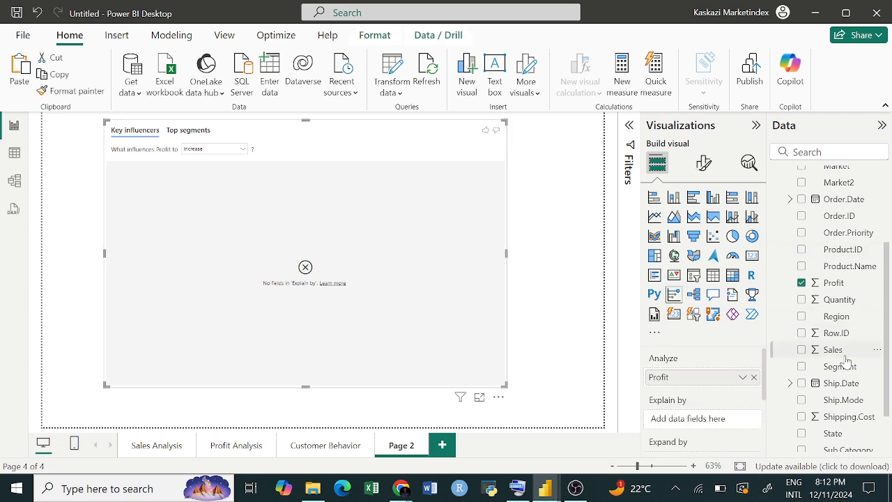
{"action": "left_click_drag", "start_coordinate": [766, 363], "coordinate": [764, 388]}
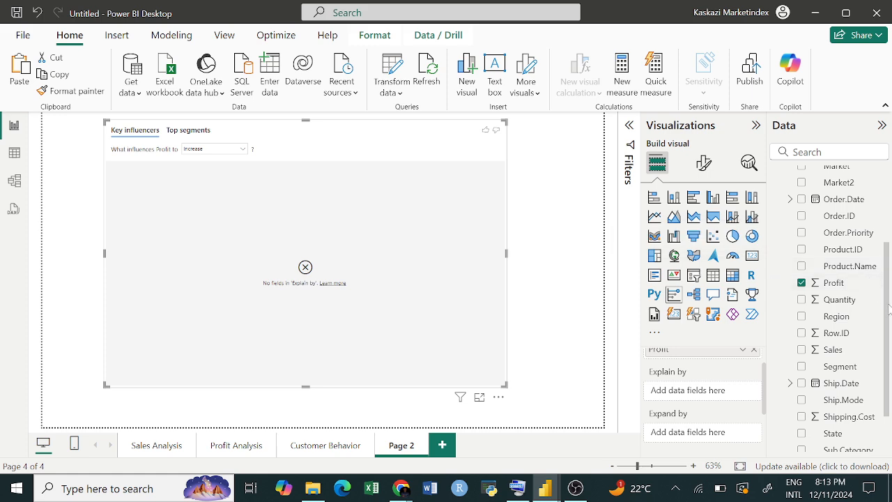
{"action": "left_click_drag", "start_coordinate": [890, 308], "coordinate": [890, 352]}
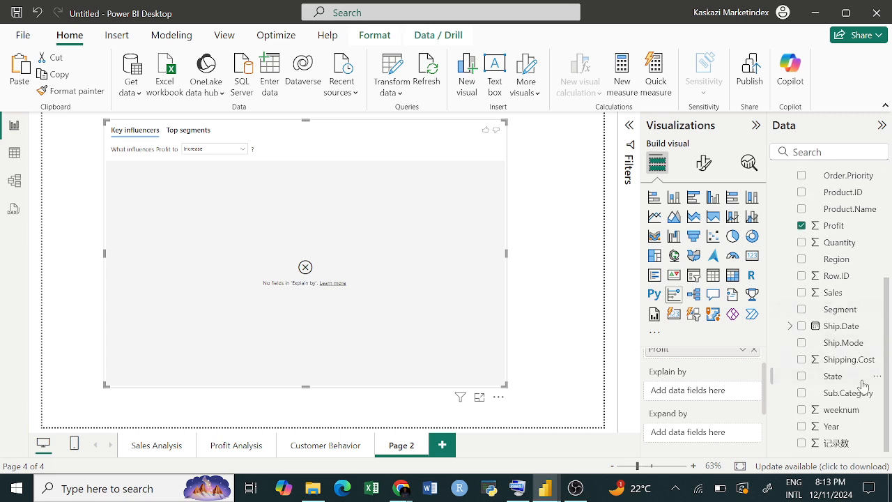
{"action": "left_click_drag", "start_coordinate": [861, 394], "coordinate": [725, 396]}
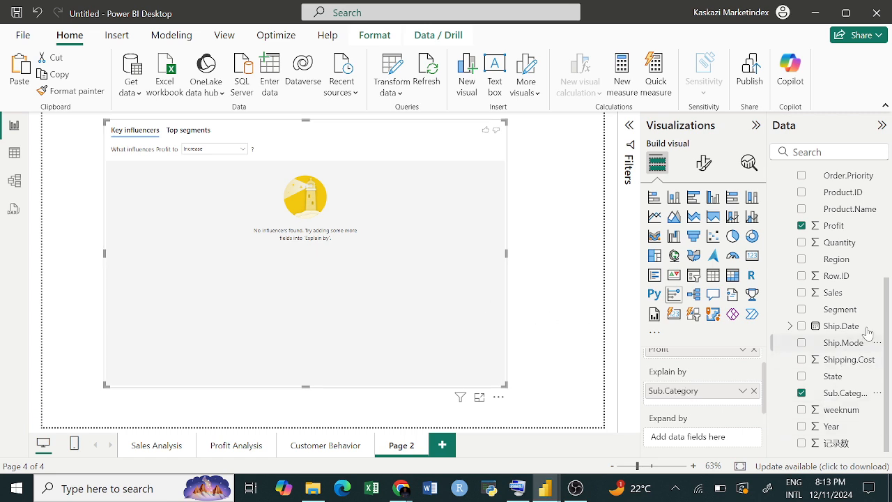
{"action": "left_click_drag", "start_coordinate": [888, 340], "coordinate": [891, 241]}
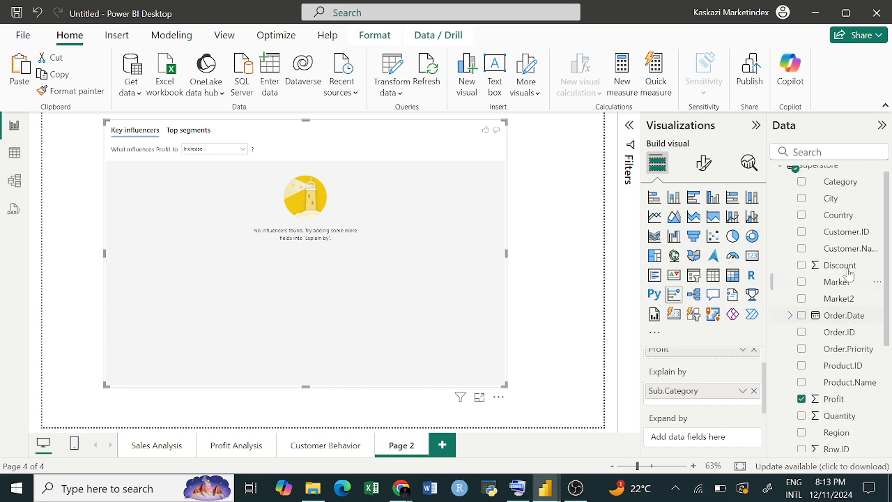
{"action": "left_click_drag", "start_coordinate": [849, 274], "coordinate": [723, 407]}
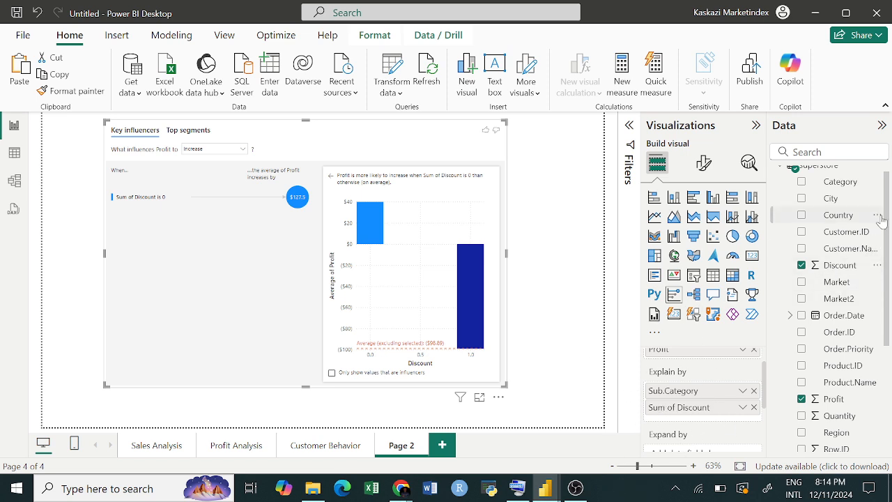
- Add Sales and Quantity to the visual's explain-by fields and enlarge the visual to the page's lower-right corner
{"action": "left_click_drag", "start_coordinate": [888, 218], "coordinate": [889, 317]}
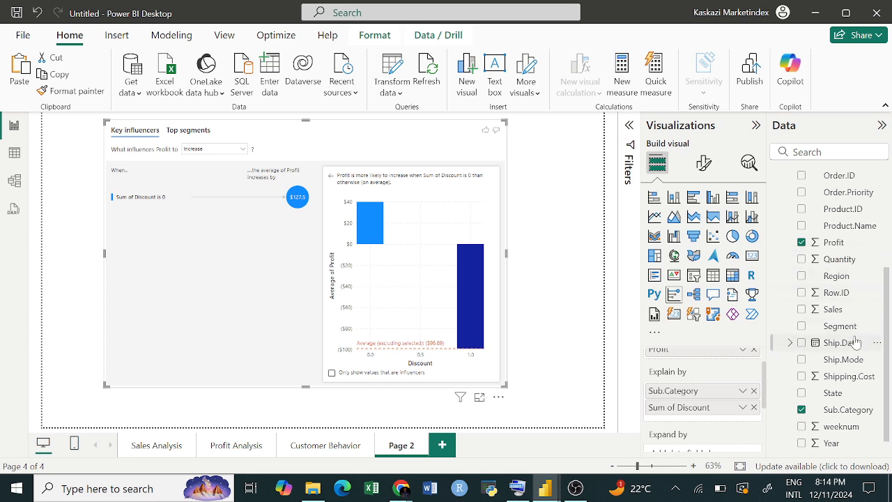
{"action": "left_click_drag", "start_coordinate": [841, 312], "coordinate": [733, 414]}
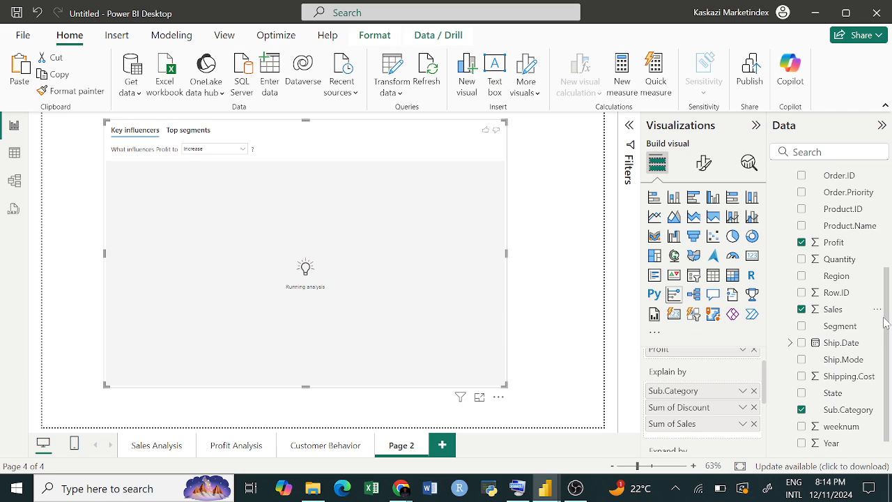
{"action": "scroll", "coordinate": [887, 323], "scroll_direction": "down", "scroll_amount": 1}
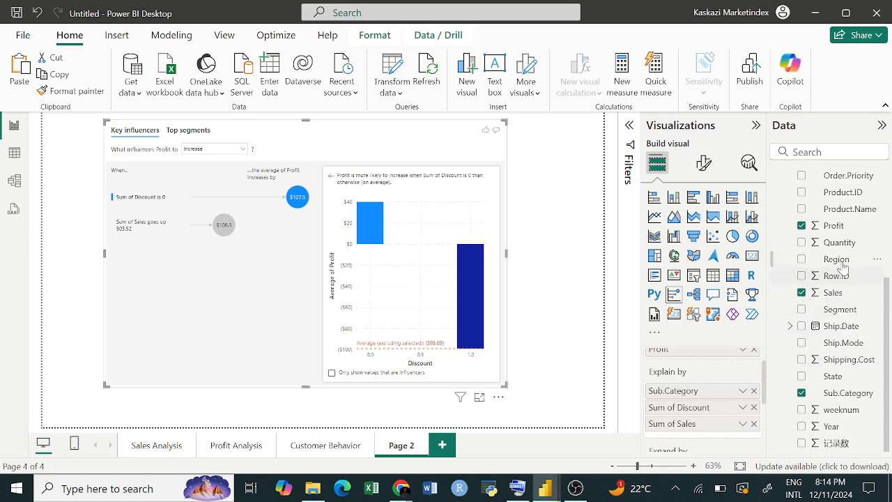
{"action": "left_click_drag", "start_coordinate": [838, 244], "coordinate": [729, 438]}
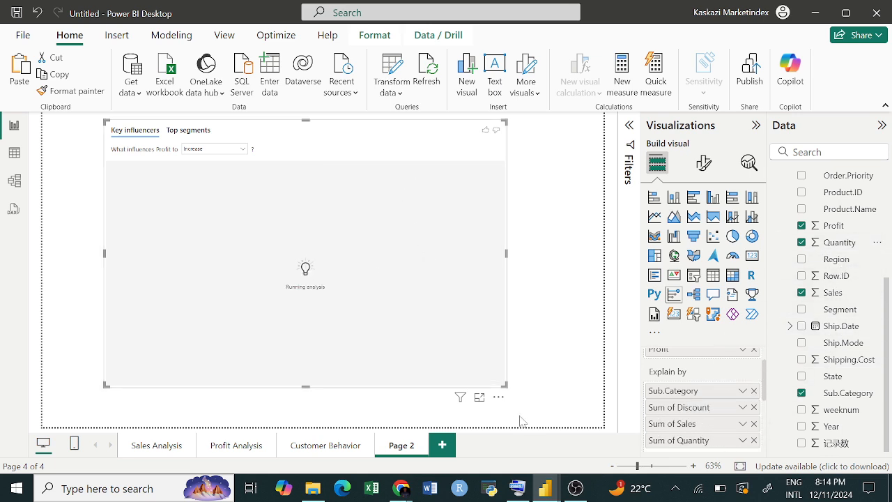
{"action": "left_click_drag", "start_coordinate": [503, 387], "coordinate": [602, 423]}
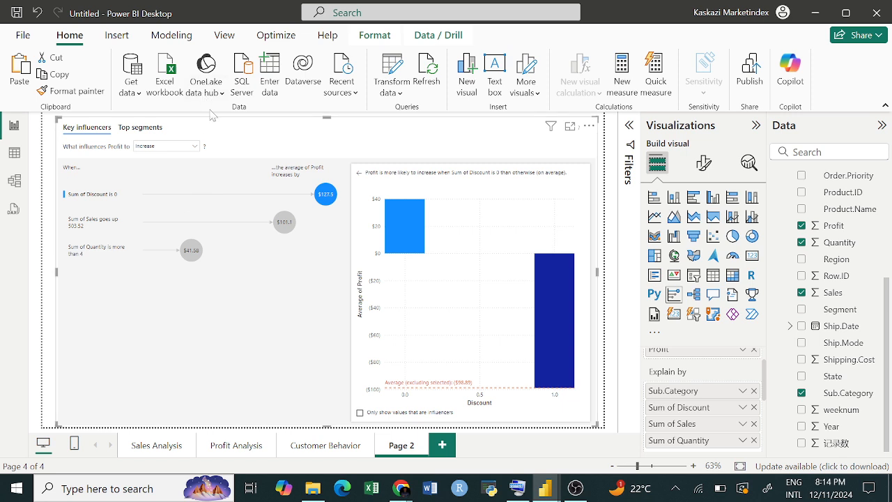
- Try the Categorical analysis type on the key influencers visual, then restore Continuous
{"action": "left_click", "coordinate": [704, 162]}
{"action": "left_click", "coordinate": [673, 262]}
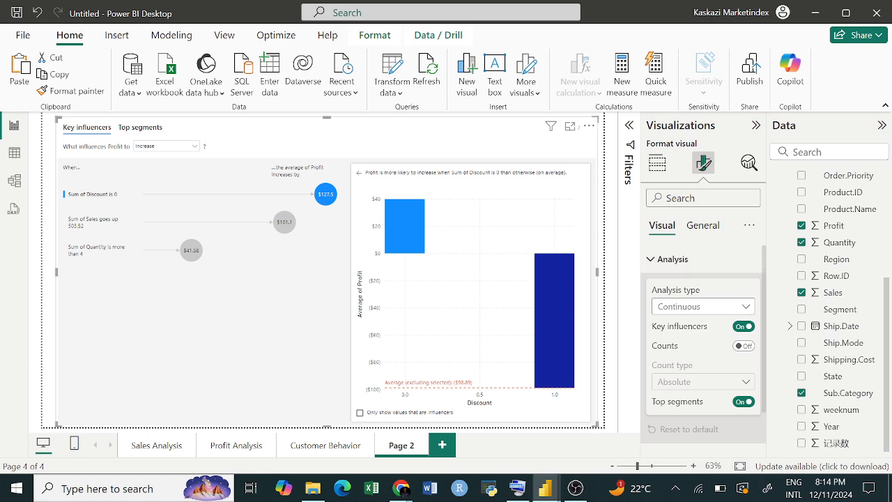
{"action": "left_click", "coordinate": [687, 308]}
{"action": "left_click", "coordinate": [698, 342]}
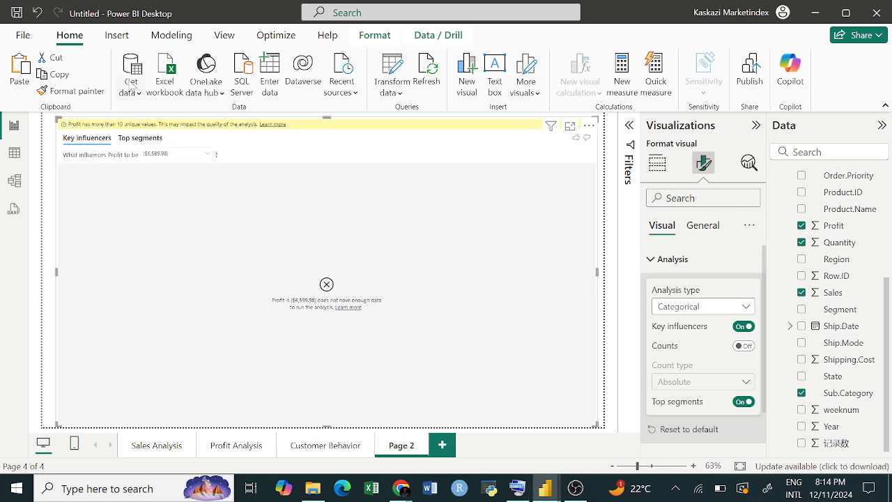
{"action": "left_click", "coordinate": [686, 307]}
{"action": "left_click", "coordinate": [694, 324]}
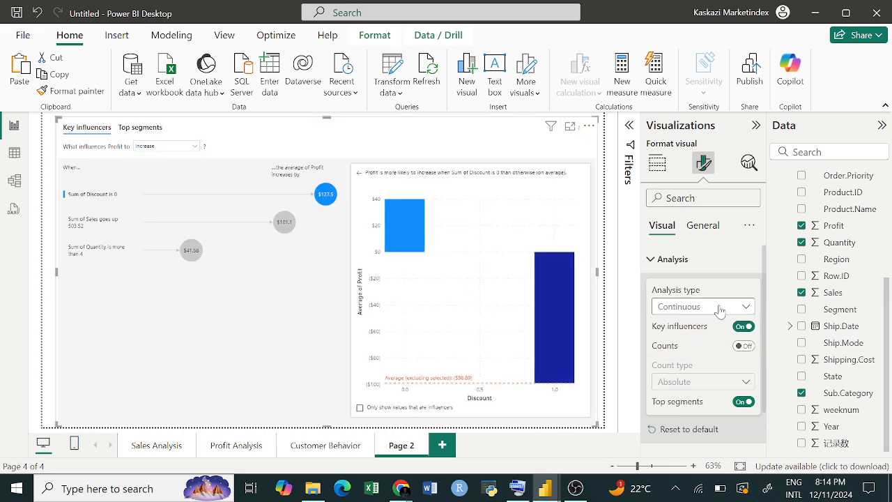
- Examine the bubble color and chart formatting options of the key influencers visual
{"action": "left_click", "coordinate": [667, 261]}
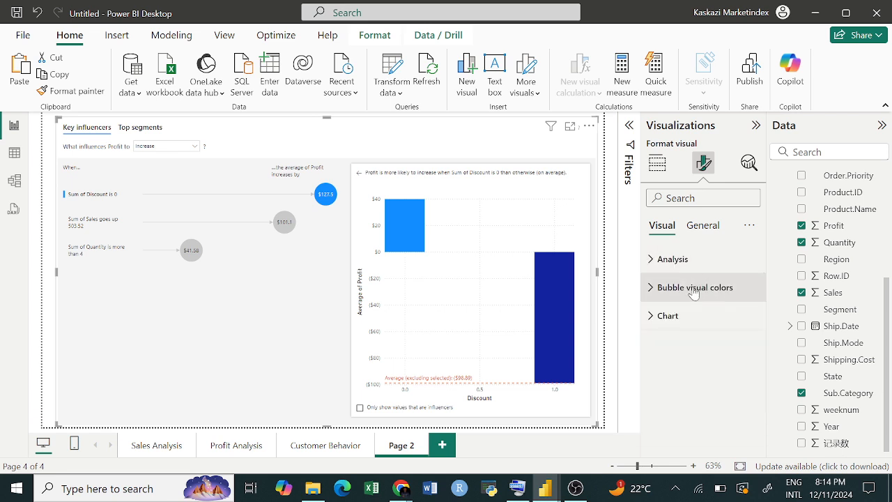
{"action": "left_click", "coordinate": [694, 288]}
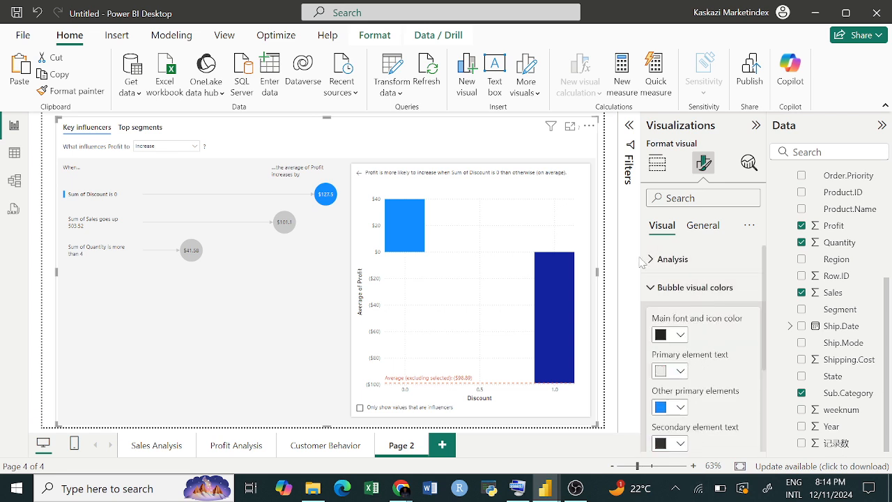
{"action": "left_click", "coordinate": [654, 290]}
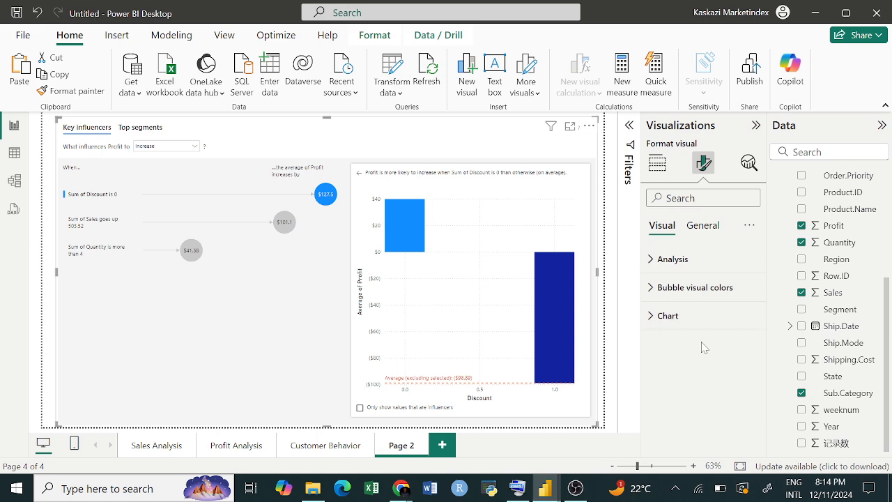
{"action": "left_click", "coordinate": [674, 315]}
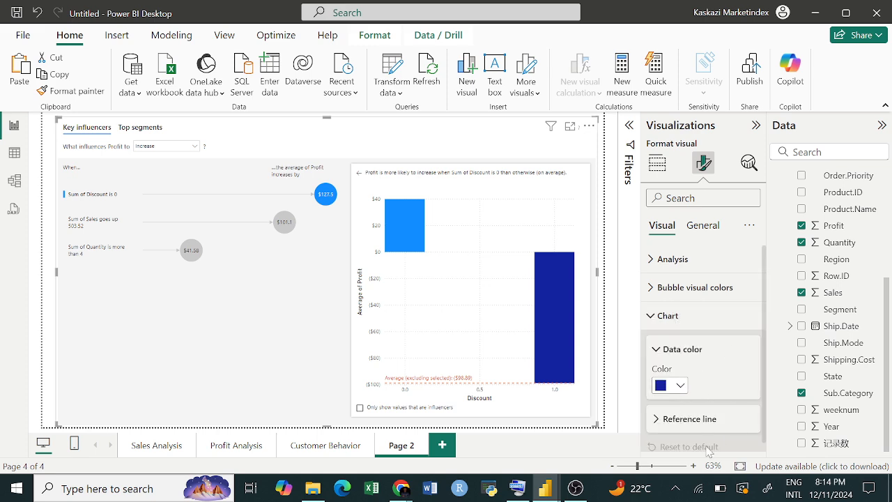
{"action": "scroll", "coordinate": [708, 392], "scroll_direction": "down", "scroll_amount": 1}
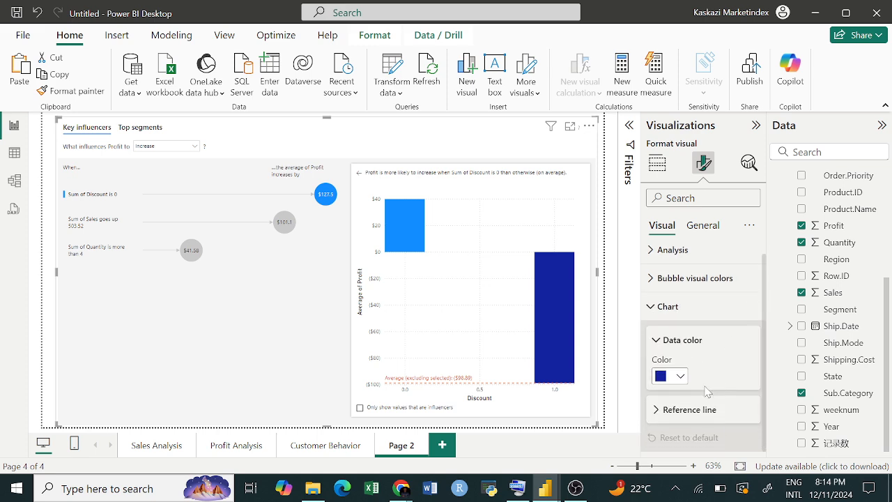
{"action": "left_click", "coordinate": [657, 314]}
- Turn the visual's header icons off and on again, and review its general effects settings
{"action": "left_click", "coordinate": [703, 227]}
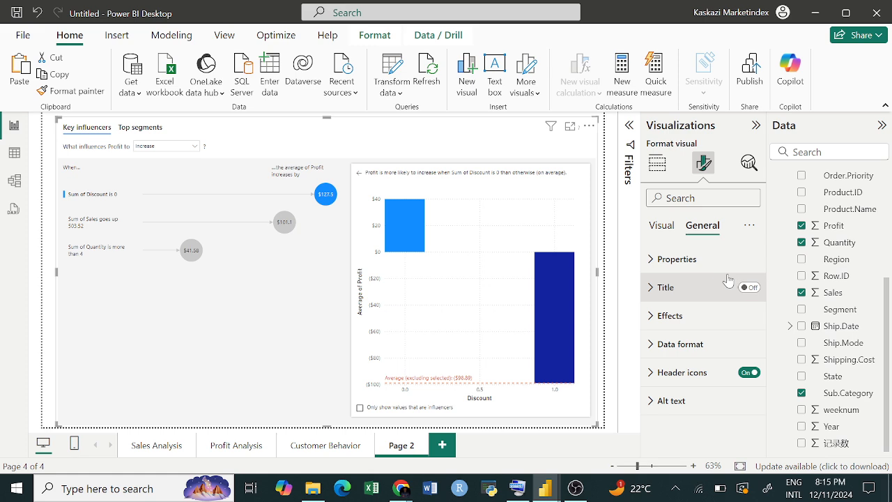
{"action": "left_click", "coordinate": [756, 374]}
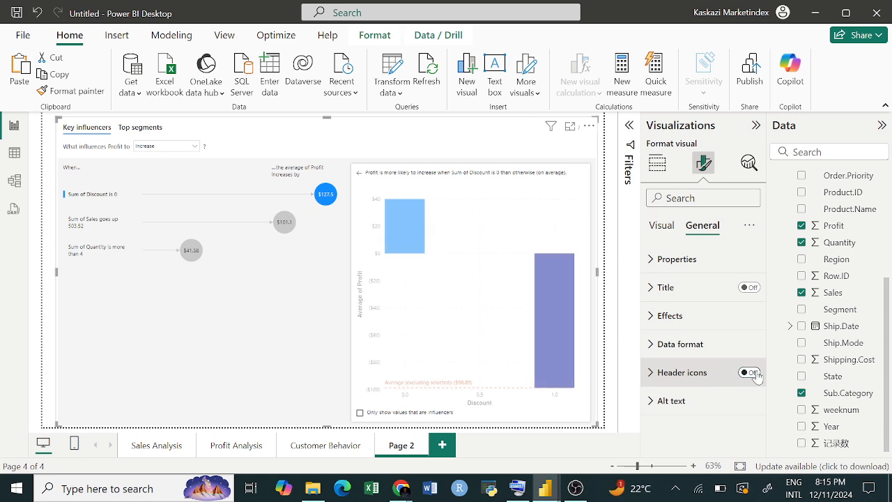
{"action": "left_click", "coordinate": [756, 374]}
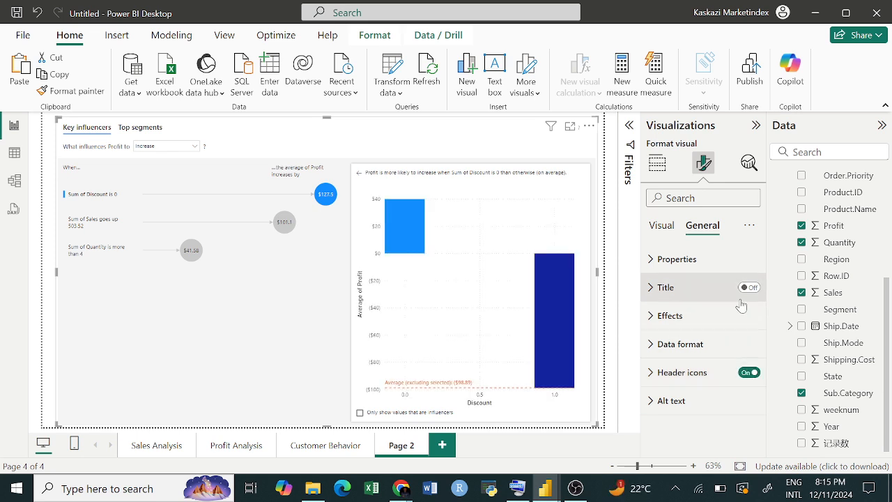
{"action": "left_click", "coordinate": [704, 317]}
{"action": "scroll", "coordinate": [721, 381], "scroll_direction": "down", "scroll_amount": 3}
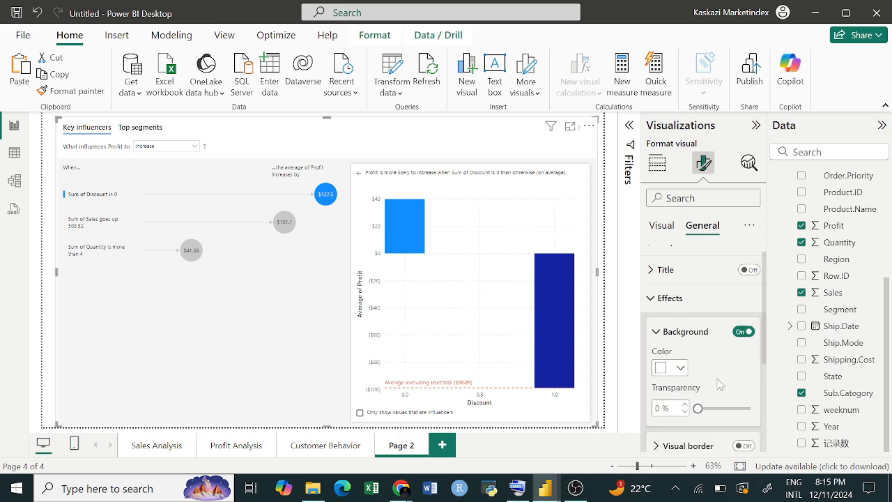
{"action": "scroll", "coordinate": [715, 370], "scroll_direction": "up", "scroll_amount": 3}
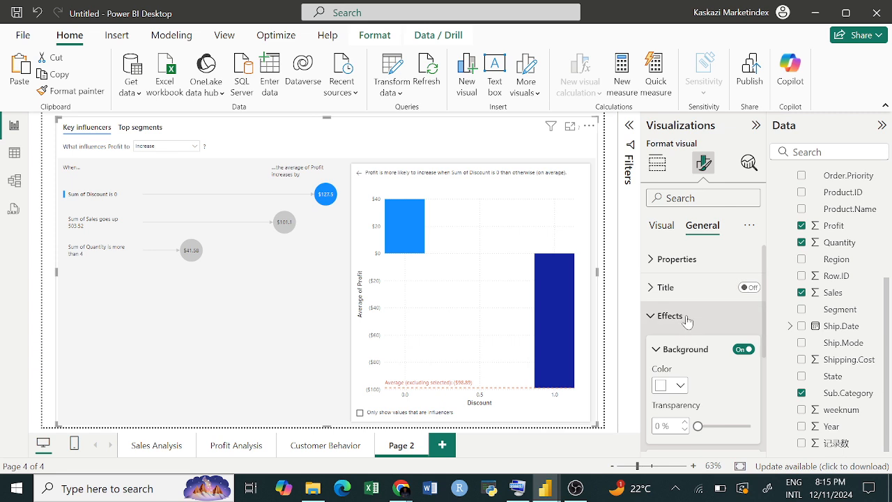
{"action": "left_click", "coordinate": [688, 320]}
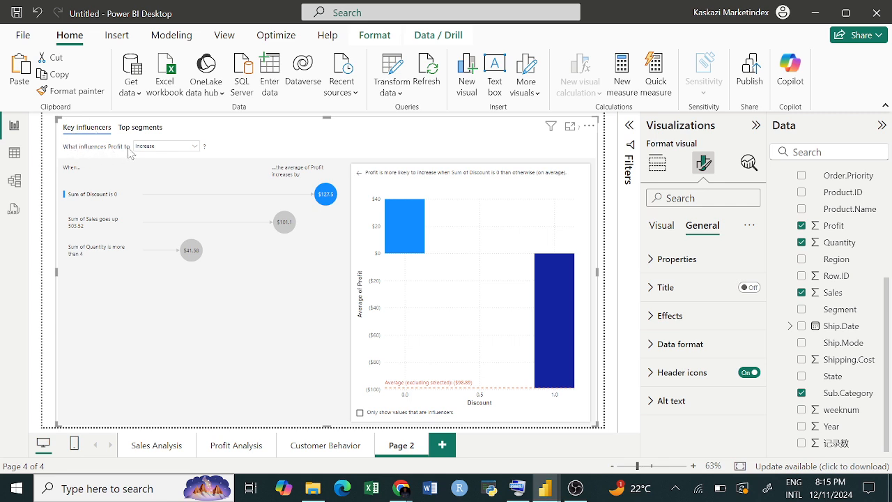
- Keep the analysis on what makes Profit increase, and inspect the Discount, Sales and Quantity influencers with their detail charts
{"action": "left_click", "coordinate": [183, 146]}
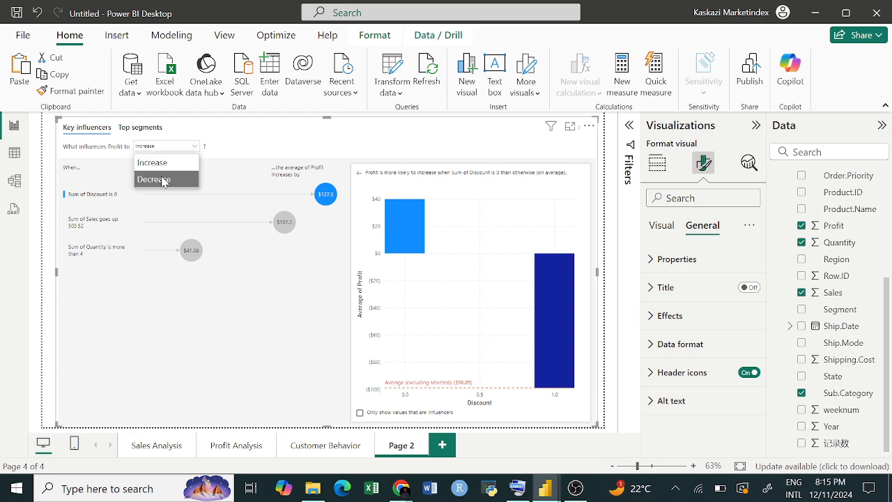
{"action": "left_click", "coordinate": [167, 167]}
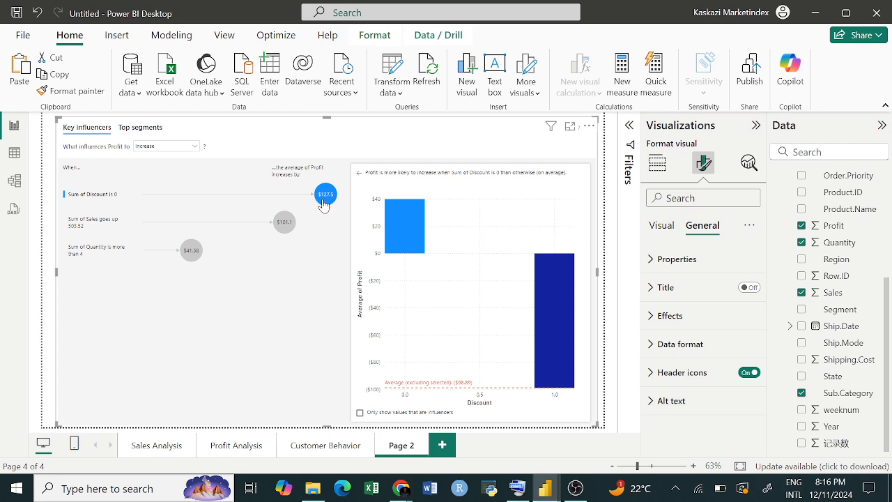
{"action": "mouse_move", "coordinate": [321, 200]}
{"action": "left_click", "coordinate": [114, 227]}
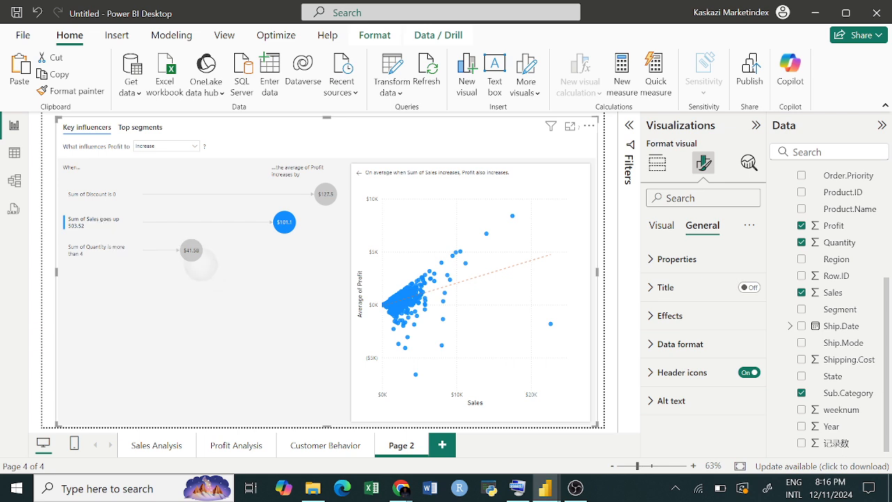
{"action": "left_click", "coordinate": [213, 256]}
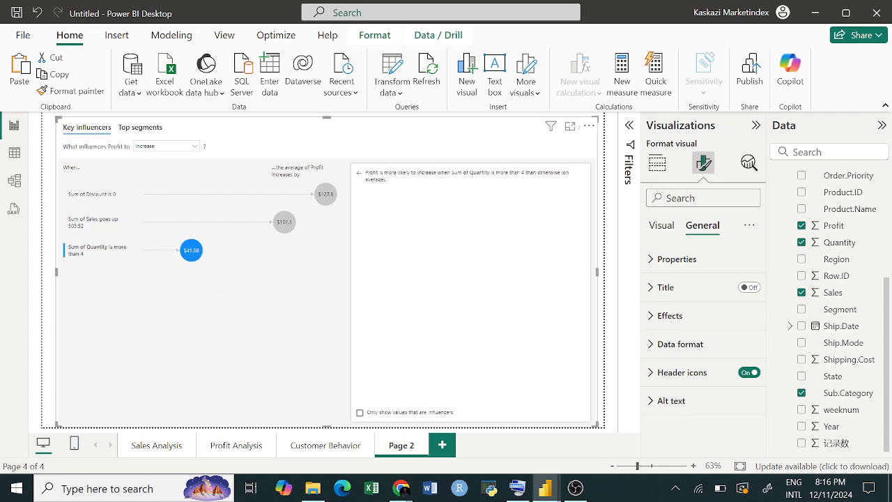
{"action": "left_click", "coordinate": [76, 227]}
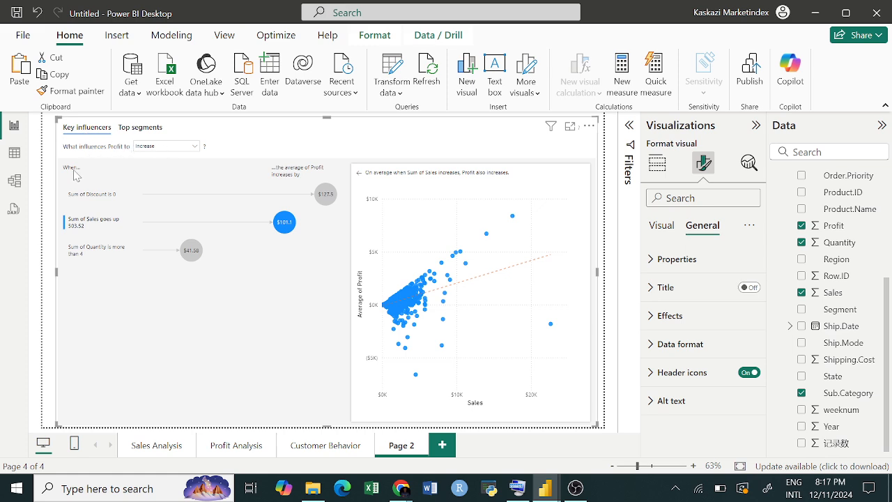
- Examine the Quantity influencer's binned profit chart and highlight its 2 - 3 bin
{"action": "left_click", "coordinate": [82, 255]}
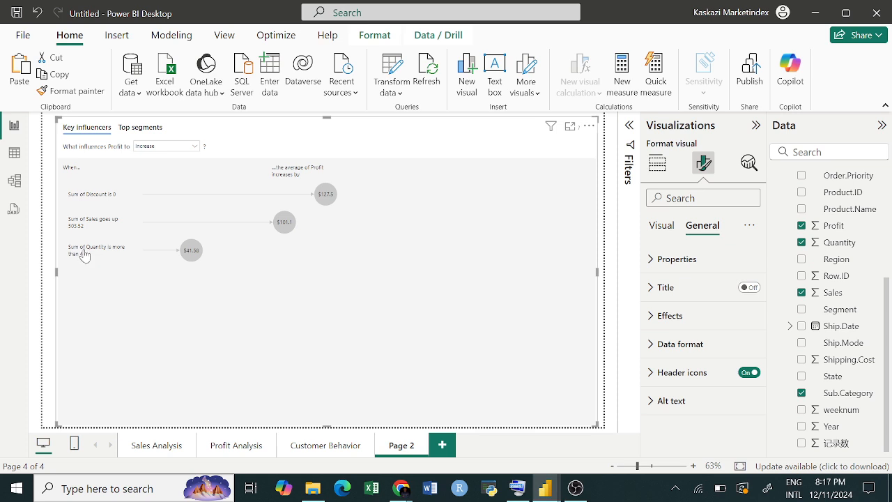
{"action": "left_click", "coordinate": [83, 253]}
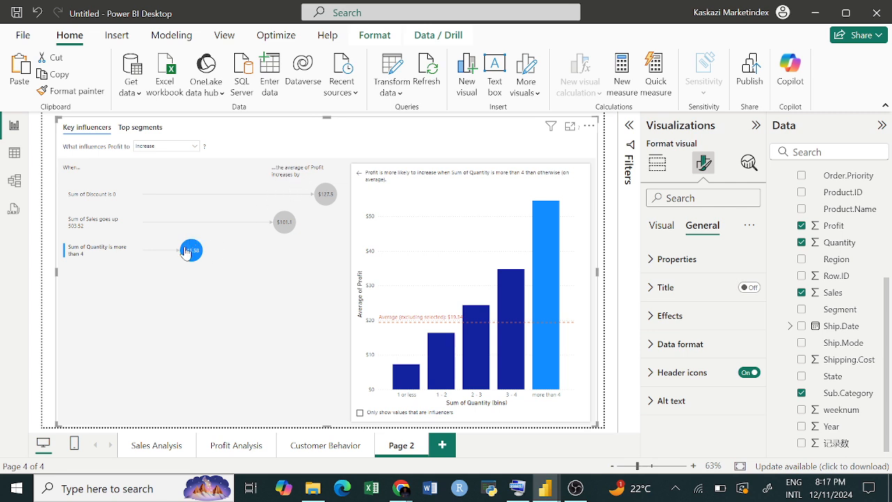
{"action": "mouse_move", "coordinate": [193, 253]}
{"action": "mouse_move", "coordinate": [546, 384]}
{"action": "left_click", "coordinate": [477, 318]}
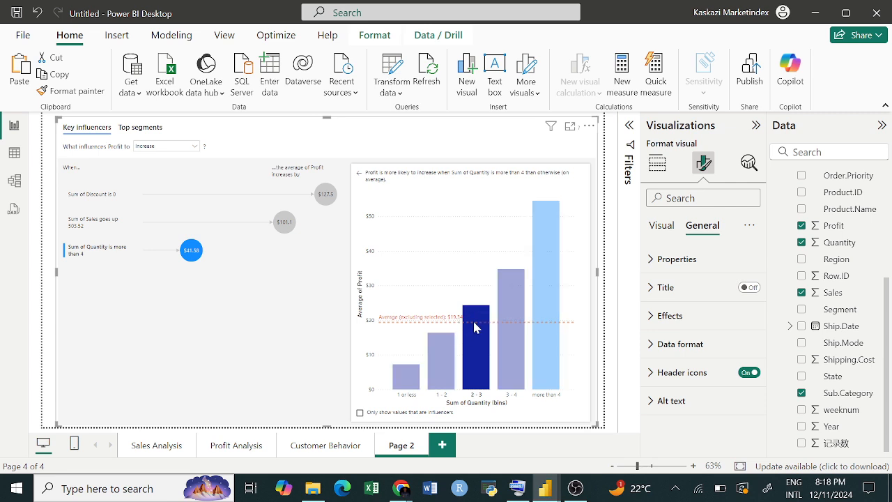
- Clear the 2 - 3 bin highlight and briefly restrict the Quantity chart to influencer values before restoring all bins
{"action": "left_click", "coordinate": [479, 327]}
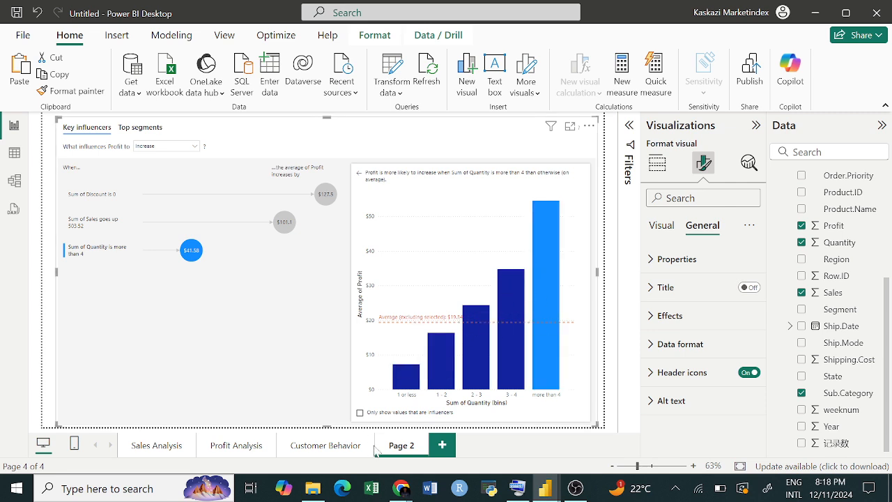
{"action": "left_click", "coordinate": [361, 414]}
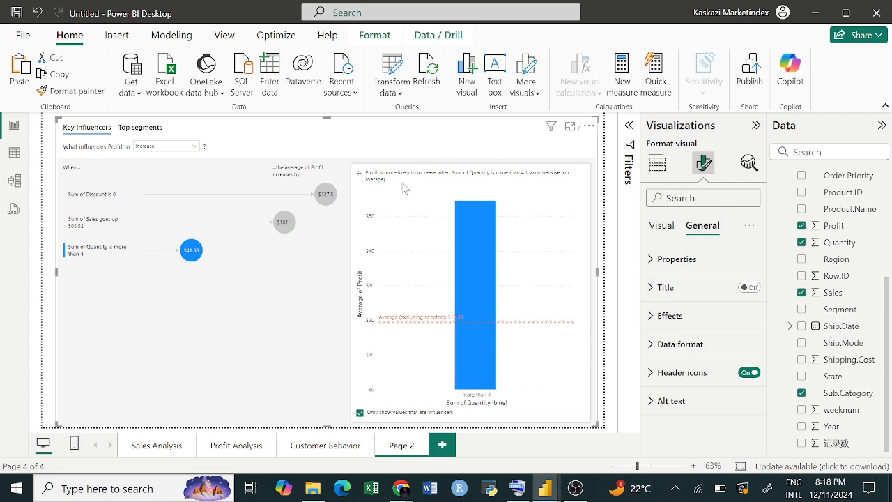
{"action": "left_click", "coordinate": [360, 413]}
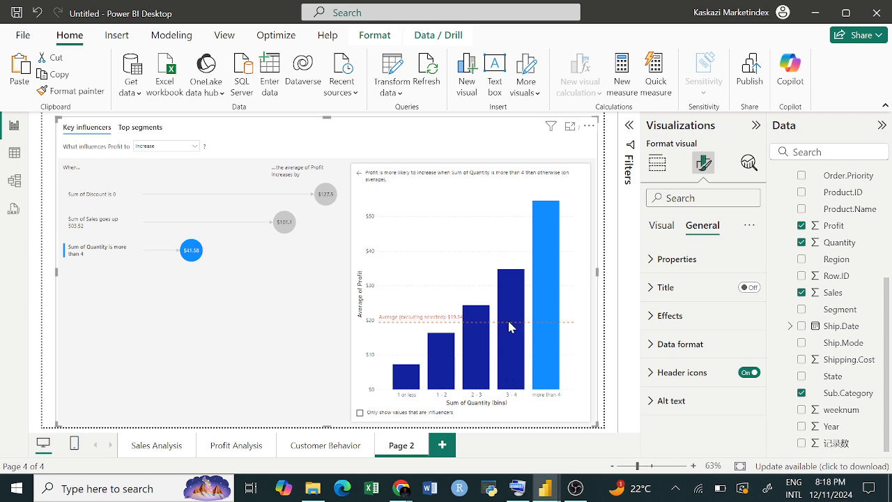
- Compare the Quantity chart's bins, and inspect the Discount and Sales influencer charts for increasing Profit
{"action": "mouse_move", "coordinate": [508, 311]}
{"action": "left_click", "coordinate": [89, 195]}
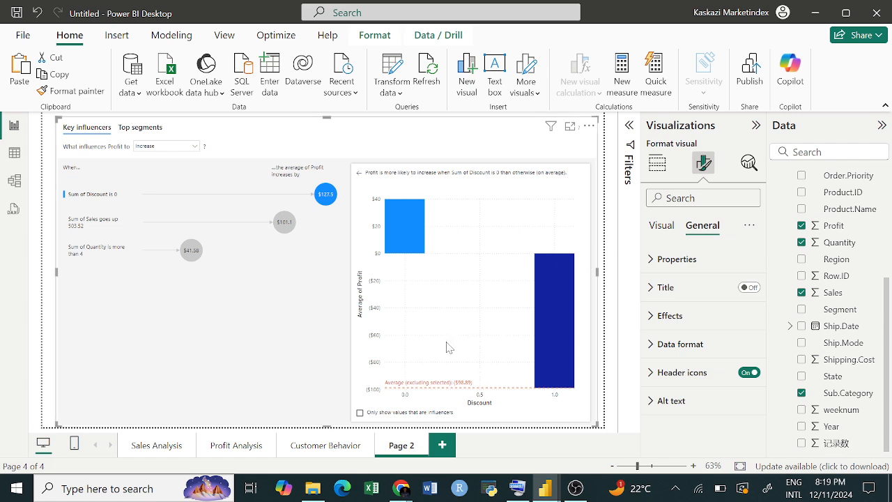
{"action": "left_click", "coordinate": [109, 224]}
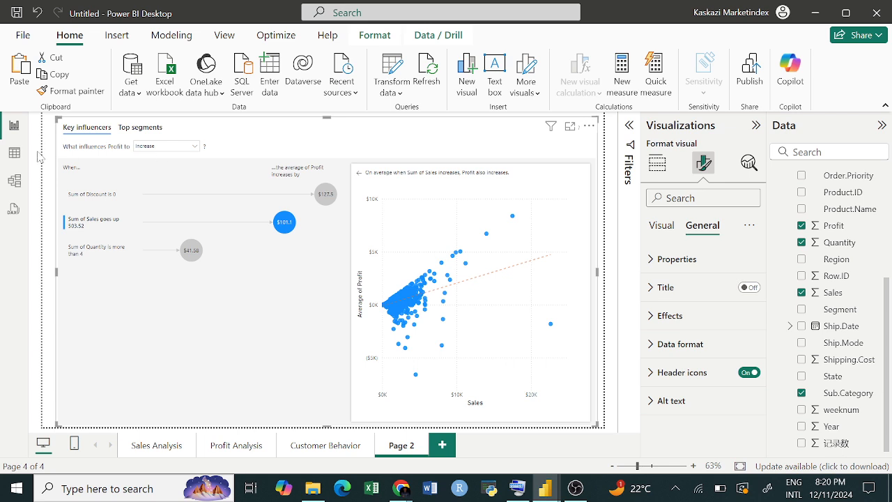
- Switch the analysis to what makes Profit decrease and examine the Discount and Sales influencers
{"action": "left_click", "coordinate": [182, 147]}
{"action": "left_click", "coordinate": [172, 181]}
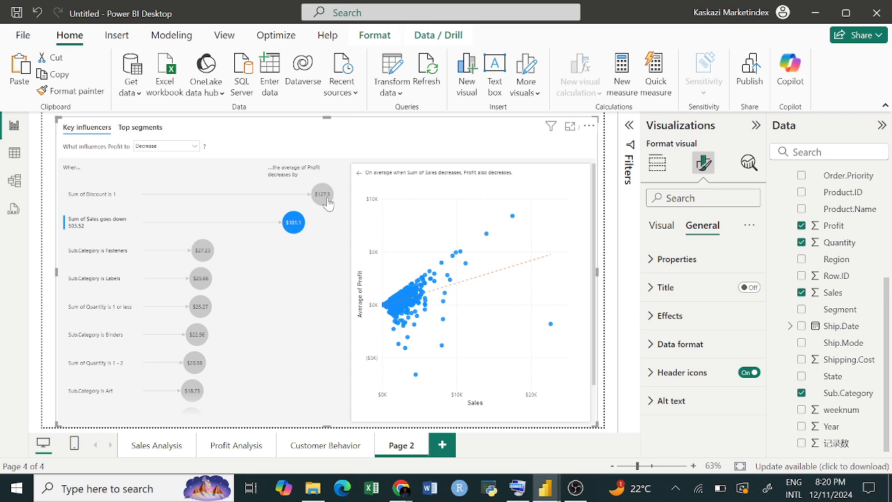
{"action": "mouse_move", "coordinate": [329, 199]}
{"action": "mouse_move", "coordinate": [294, 229]}
- Inspect the detail charts of the Fasteners, Labels, Binders and Art sub-category influencers on decreasing Profit
{"action": "left_click", "coordinate": [106, 257]}
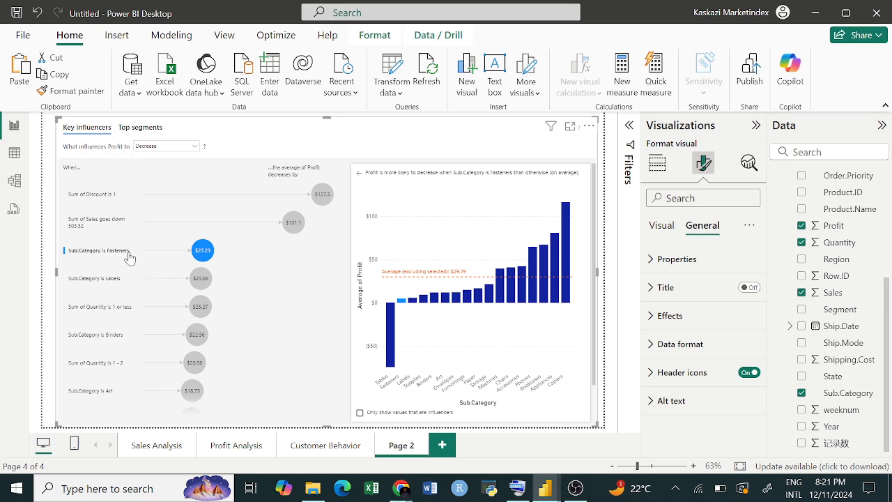
{"action": "left_click", "coordinate": [105, 280]}
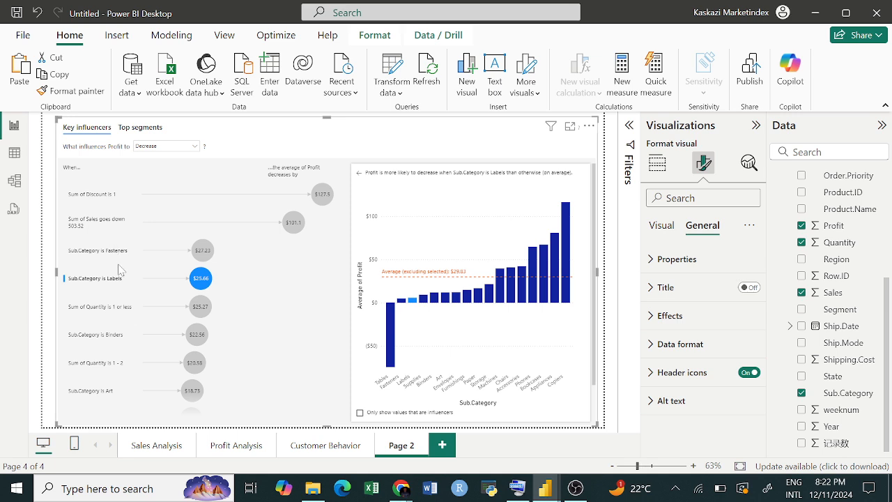
{"action": "left_click", "coordinate": [115, 341]}
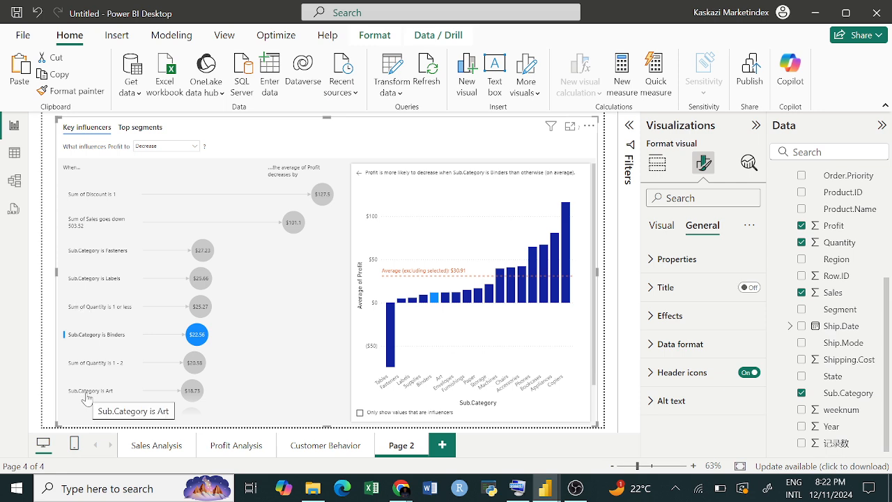
{"action": "left_click", "coordinate": [86, 395]}
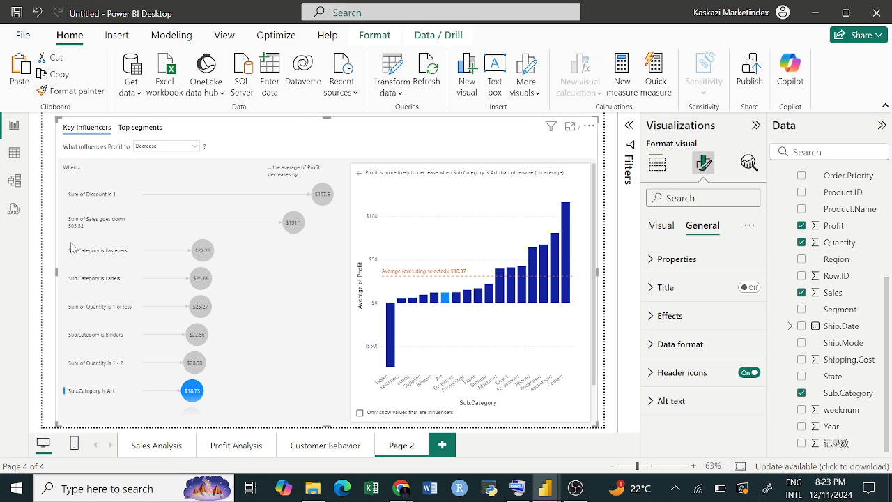
- Show the top segments where Profit is likely to be Low and inspect the details of segments 1, 2, 3, 4 and 6
{"action": "left_click", "coordinate": [141, 132]}
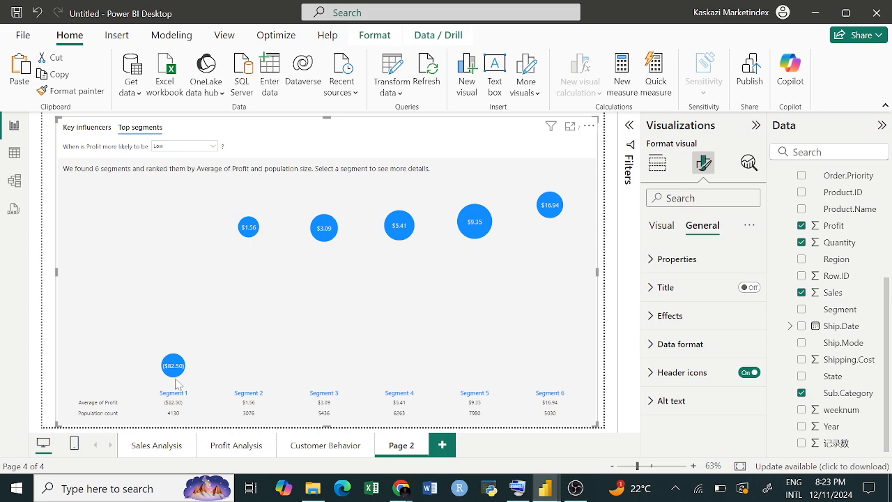
{"action": "left_click", "coordinate": [248, 395]}
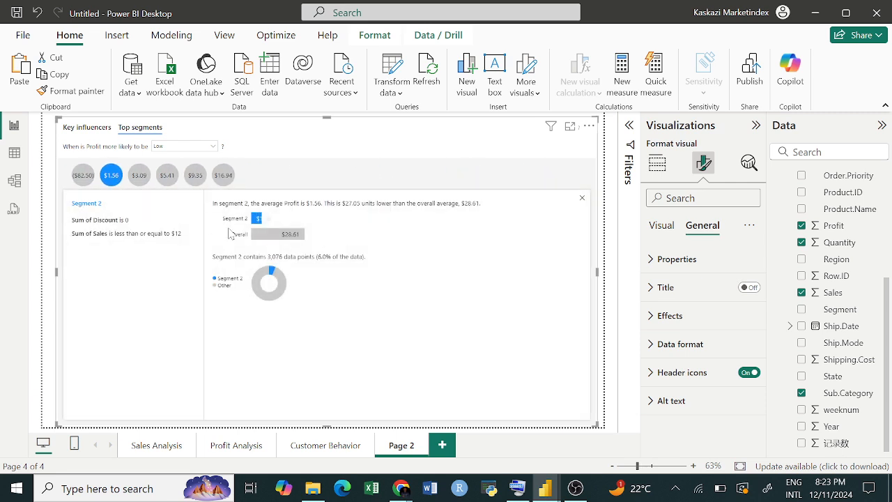
{"action": "left_click", "coordinate": [84, 179]}
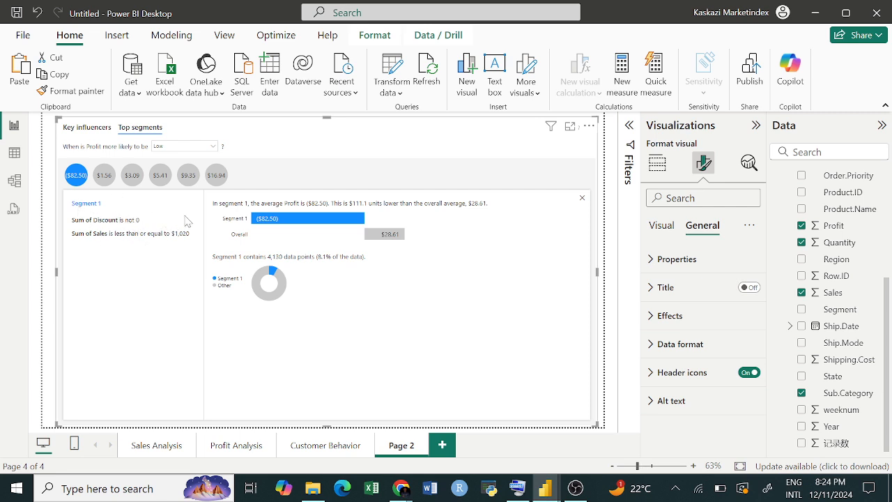
{"action": "left_click", "coordinate": [114, 182]}
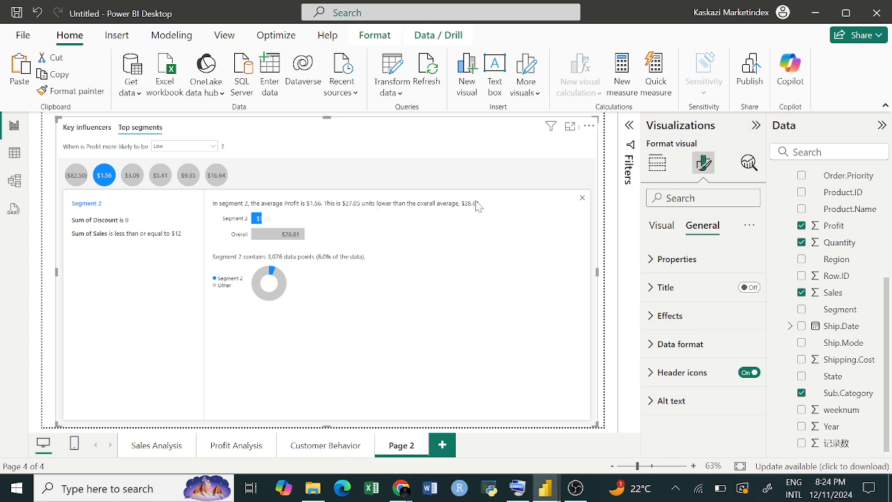
{"action": "left_click", "coordinate": [134, 180]}
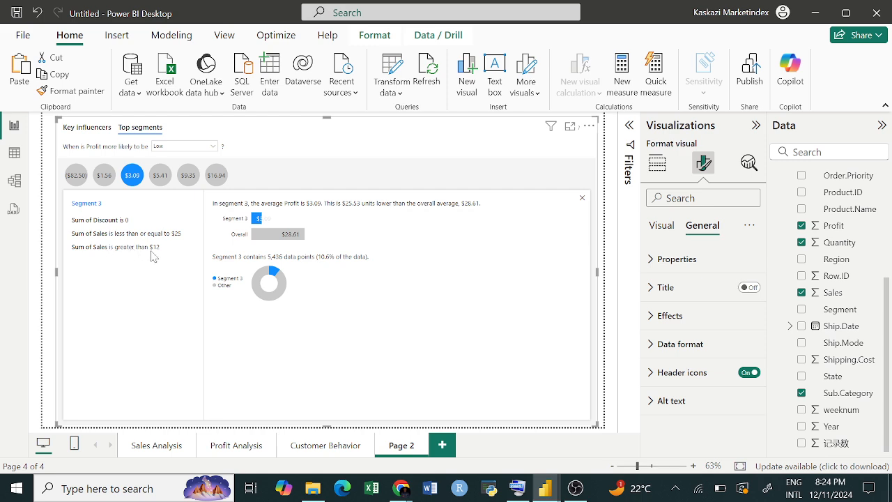
{"action": "left_click", "coordinate": [164, 184]}
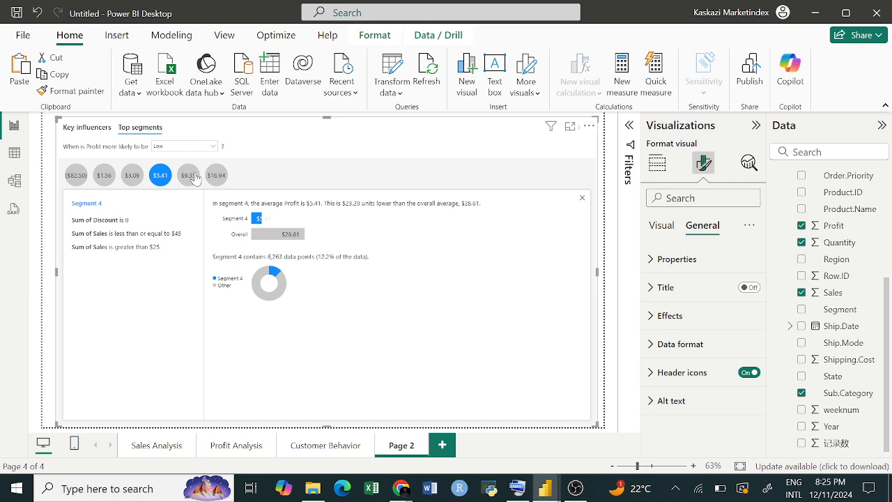
{"action": "left_click", "coordinate": [216, 175]}
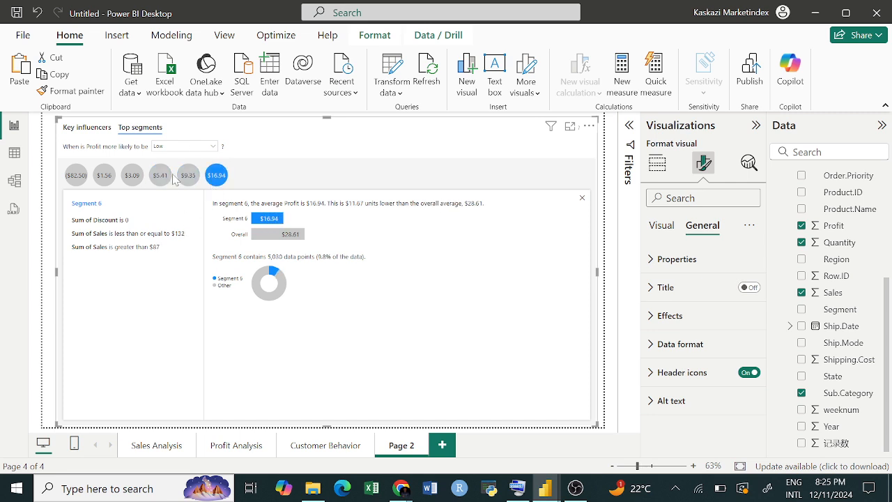
- Switch the top segments to where Profit is likely to be High and inspect the details of segments 1, 2 and 3
{"action": "left_click", "coordinate": [198, 147]}
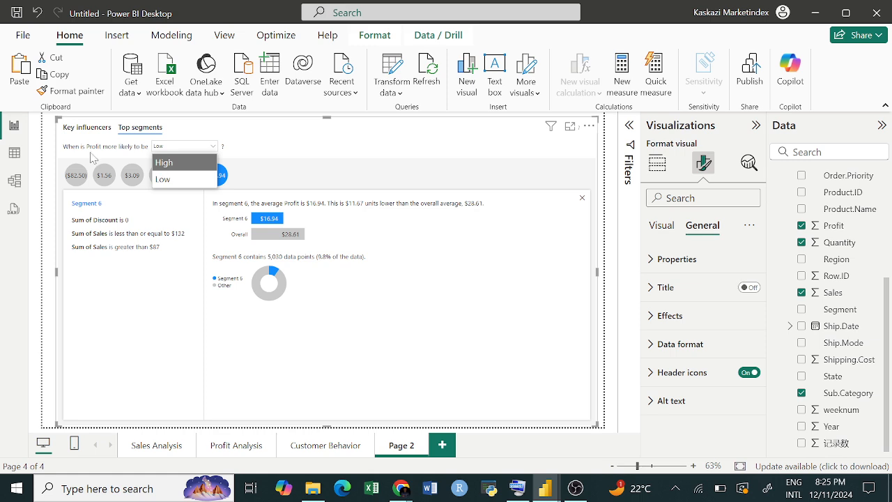
{"action": "left_click", "coordinate": [183, 165]}
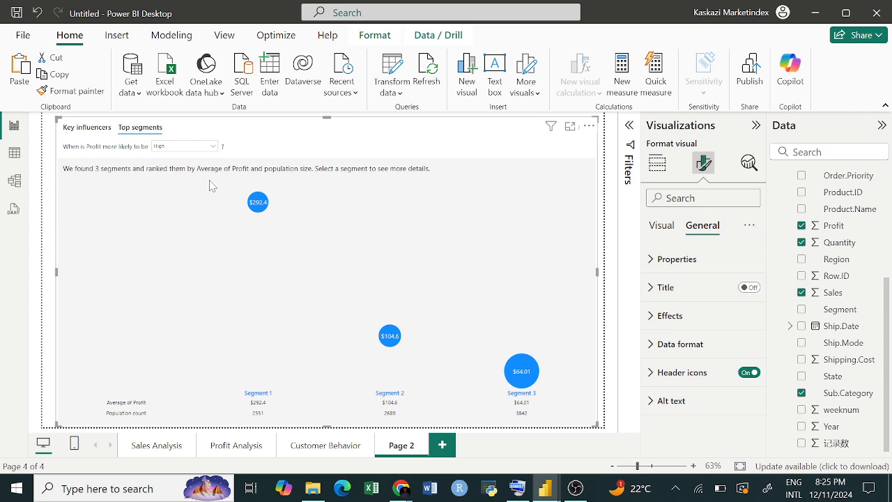
{"action": "left_click", "coordinate": [259, 204]}
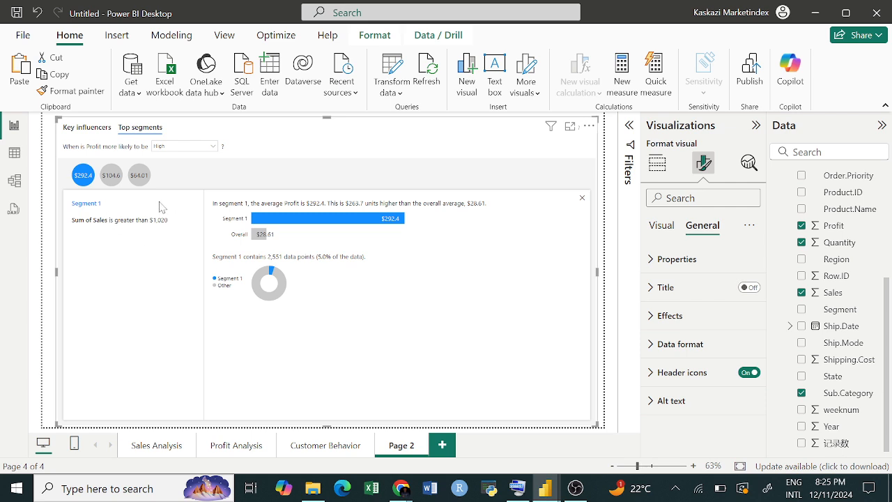
{"action": "left_click", "coordinate": [112, 177]}
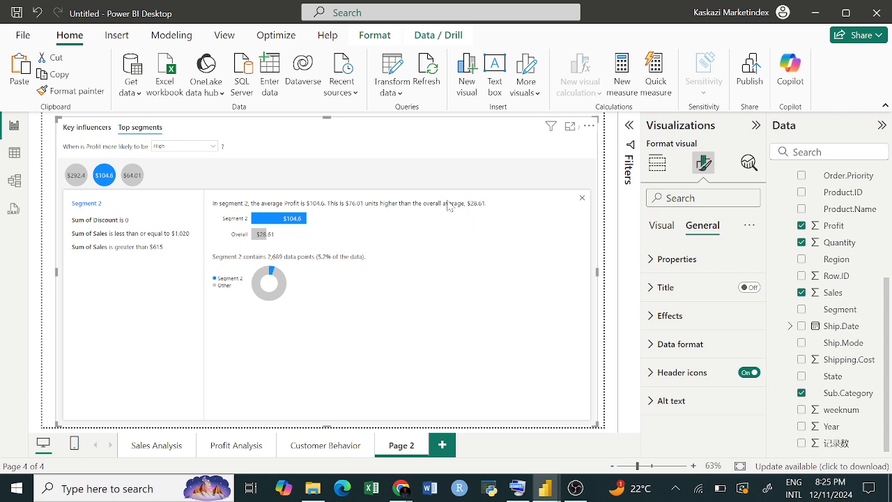
{"action": "left_click", "coordinate": [132, 176]}
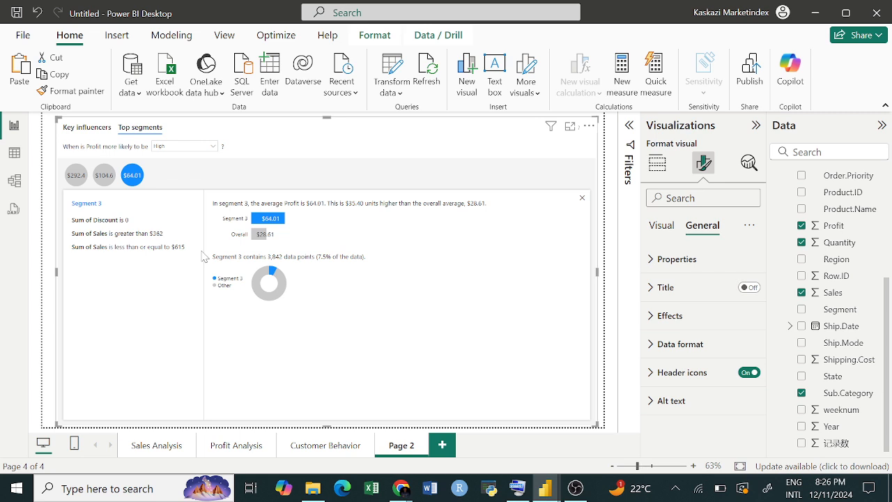
- Compare the three high-profit segments once more, finishing on the Segment 1 details
{"action": "left_click", "coordinate": [76, 175]}
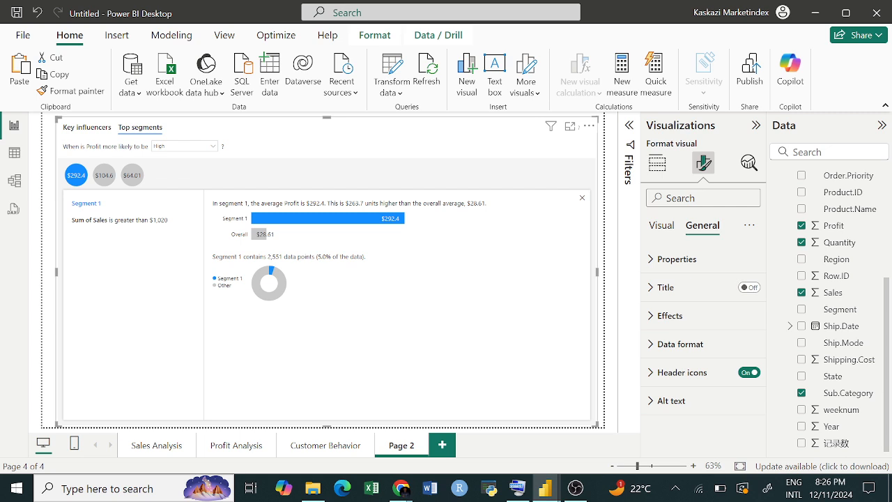
{"action": "left_click", "coordinate": [104, 175]}
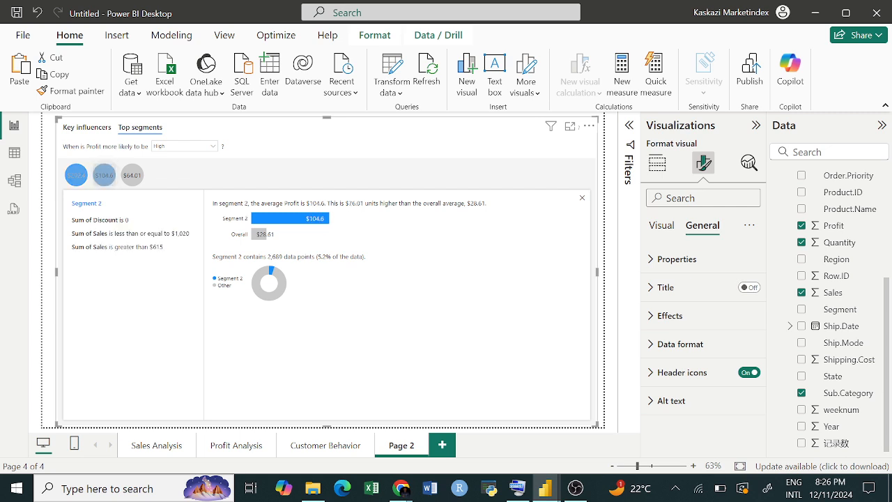
{"action": "left_click", "coordinate": [132, 175]}
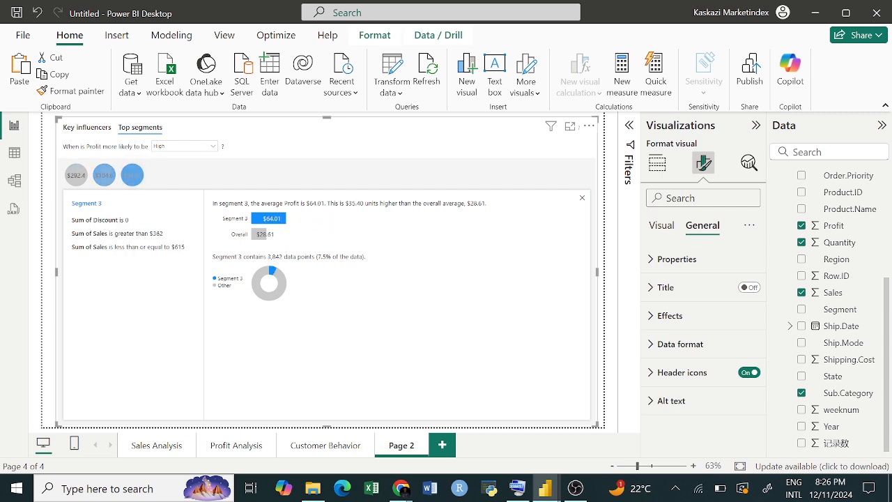
{"action": "left_click", "coordinate": [76, 175]}
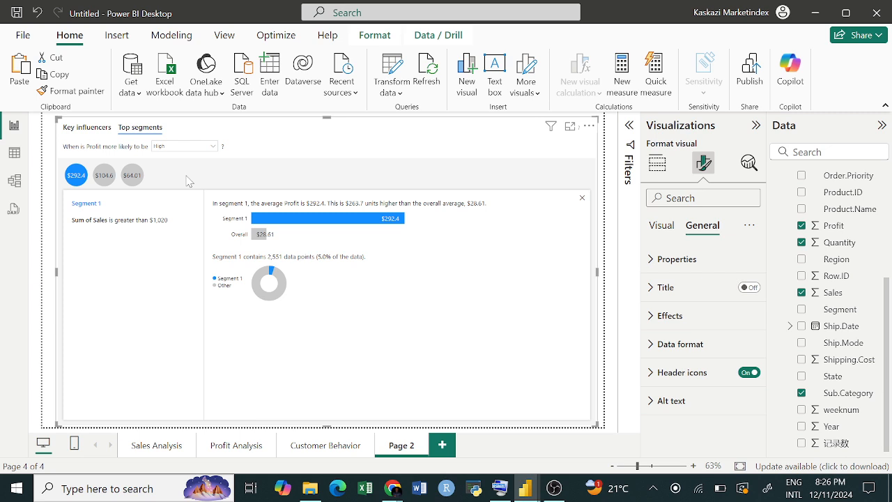
- Switch to the Google Meet call in Chrome, ignore the infinity mirror warning and unmute the microphone
{"action": "mouse_move", "coordinate": [392, 488]}
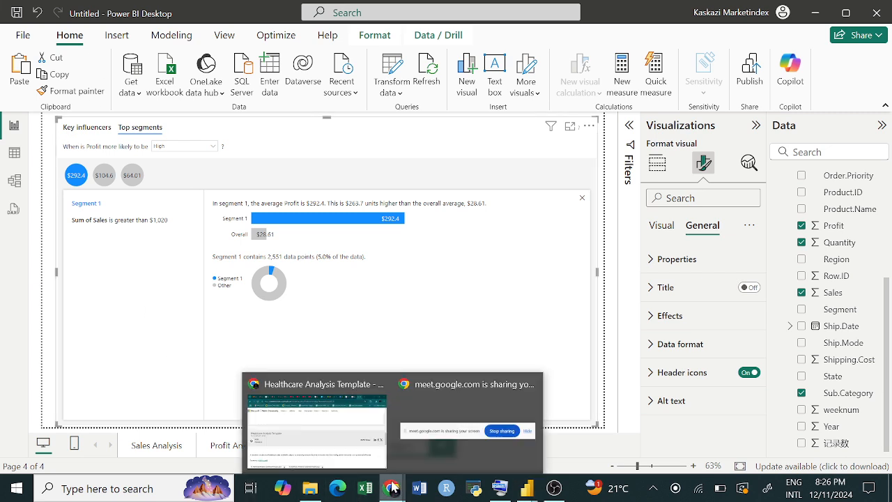
{"action": "left_click", "coordinate": [365, 438]}
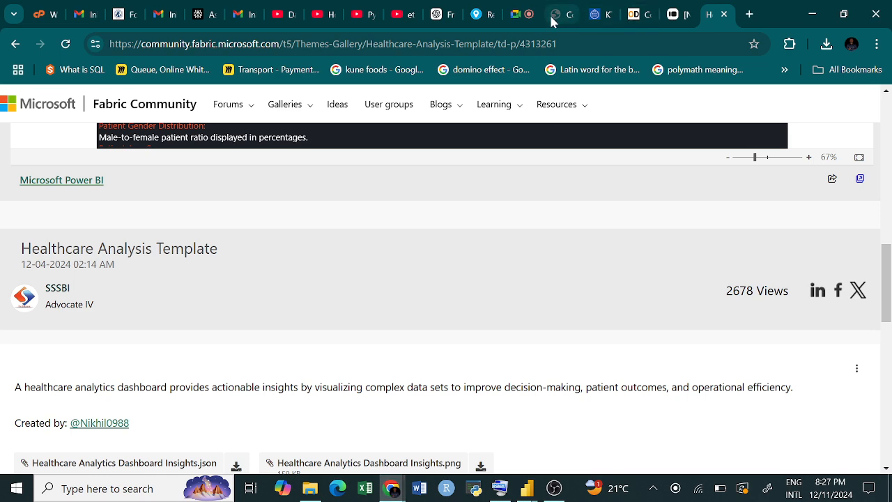
{"action": "left_click", "coordinate": [523, 15]}
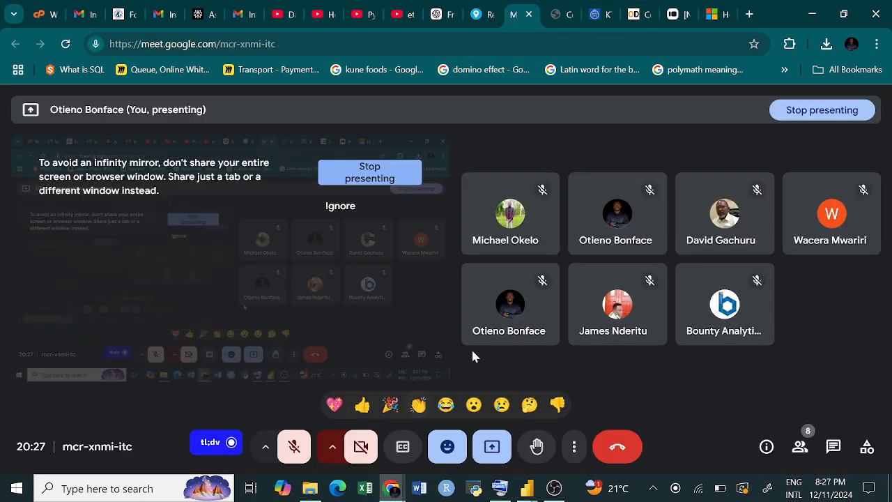
{"action": "left_click", "coordinate": [341, 207]}
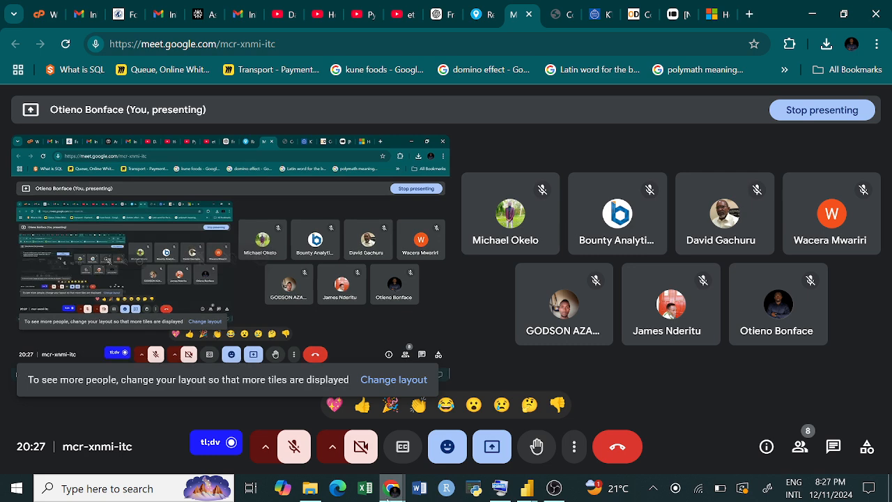
{"action": "left_click", "coordinate": [294, 451]}
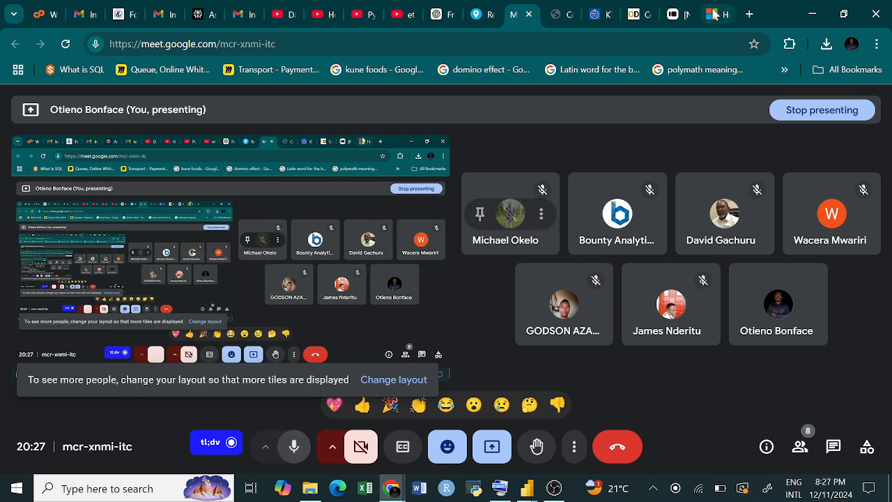
- Return to the untitled Power BI Desktop report and select the key influencers visual on Page 2
{"action": "mouse_move", "coordinate": [527, 486]}
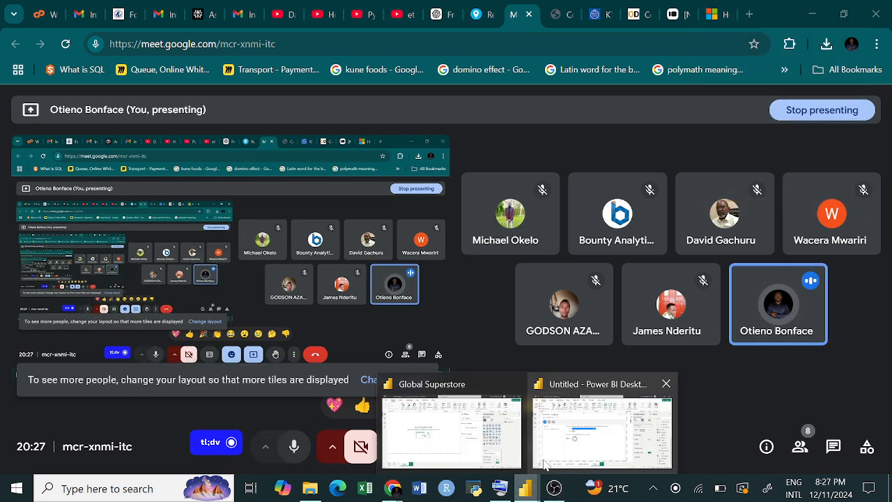
{"action": "left_click", "coordinate": [545, 465]}
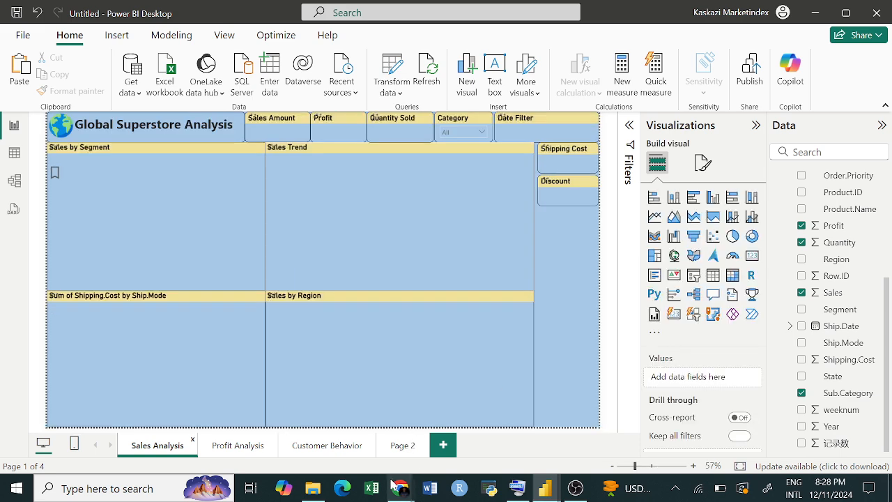
{"action": "left_click", "coordinate": [401, 444]}
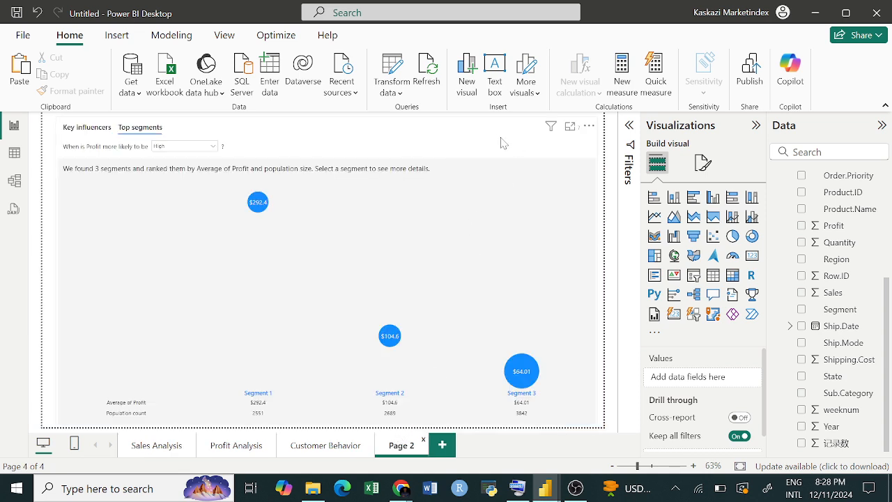
{"action": "left_click", "coordinate": [496, 166]}
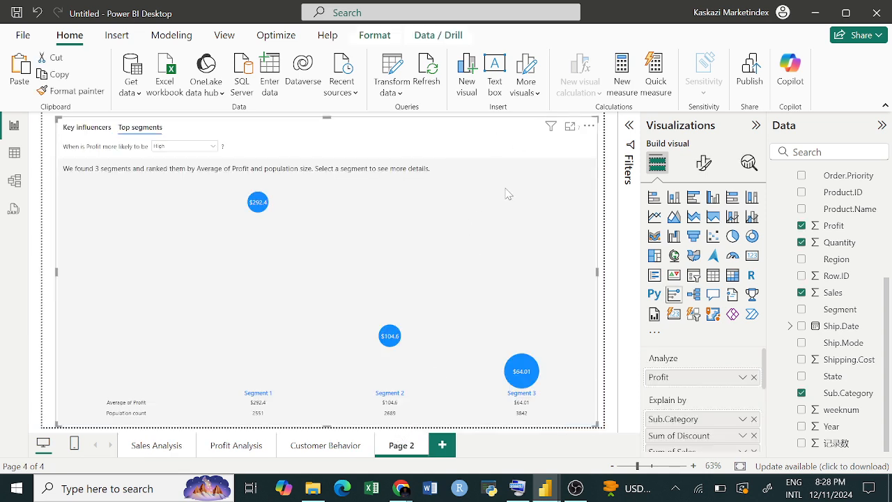
- Shrink the key influencers visual to about a quarter of Page 2 and switch it back to the Key influencers view
{"action": "left_click", "coordinate": [601, 428]}
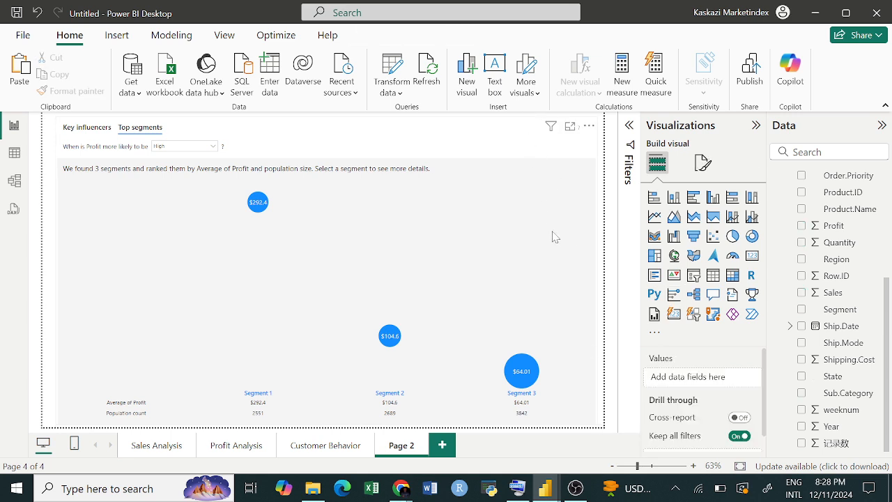
{"action": "left_click", "coordinate": [590, 415]}
{"action": "left_click_drag", "start_coordinate": [592, 421], "coordinate": [322, 315]}
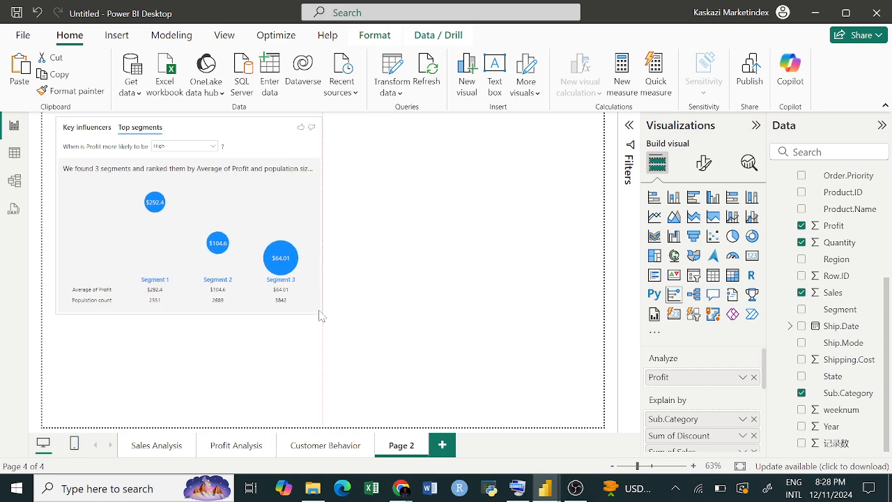
{"action": "left_click", "coordinate": [96, 130]}
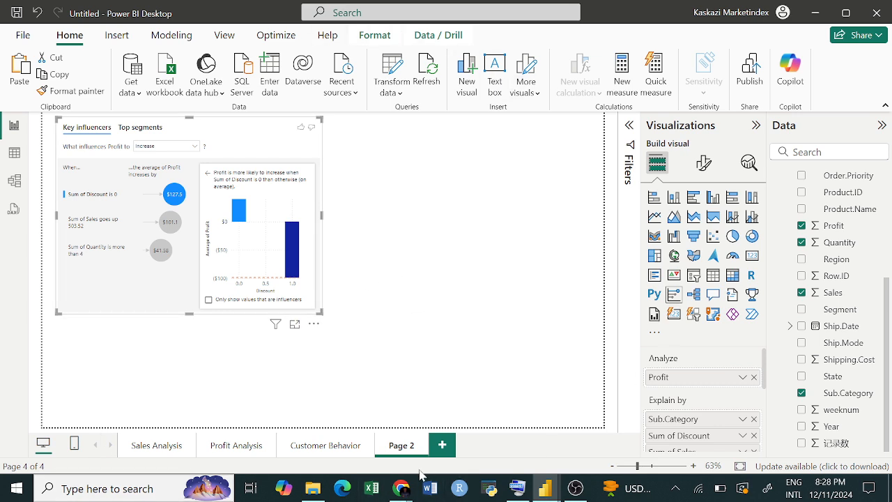
- Switch to Chrome, search the web for "power bi login" and open the Power BI service home page, dismissing its trial notice
{"action": "mouse_move", "coordinate": [398, 483]}
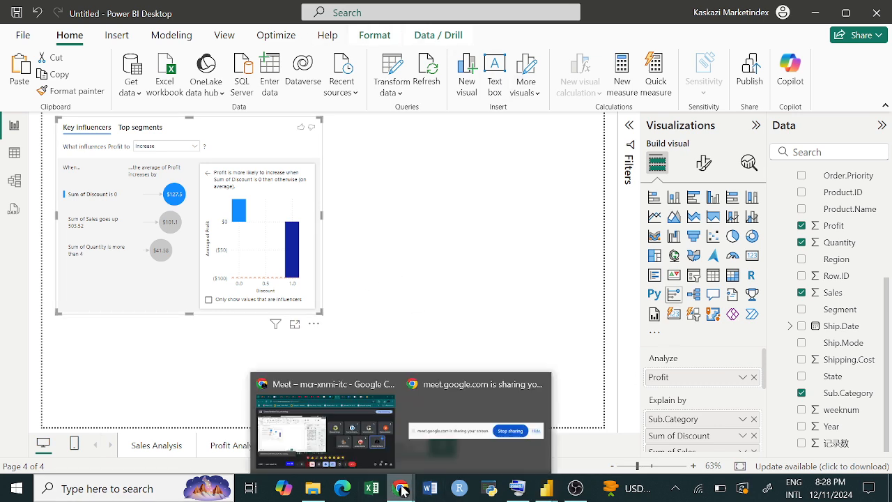
{"action": "left_click", "coordinate": [371, 447]}
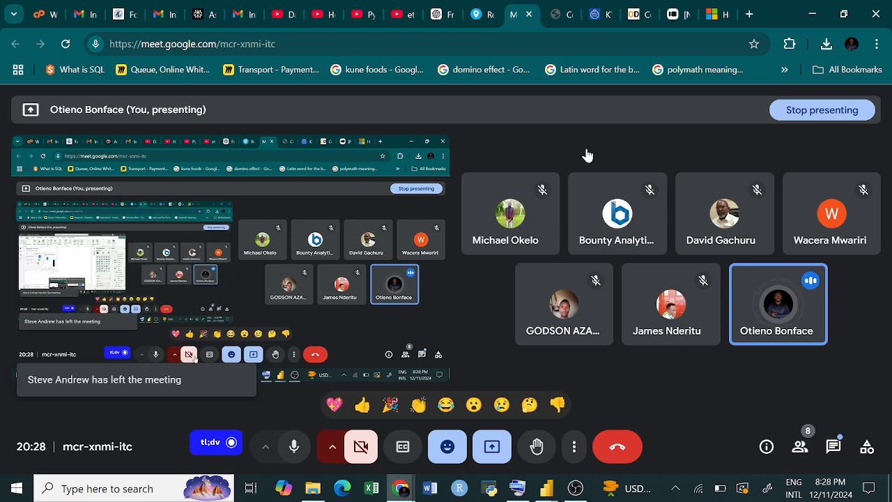
{"action": "left_click", "coordinate": [720, 16]}
{"action": "left_click", "coordinate": [568, 46]}
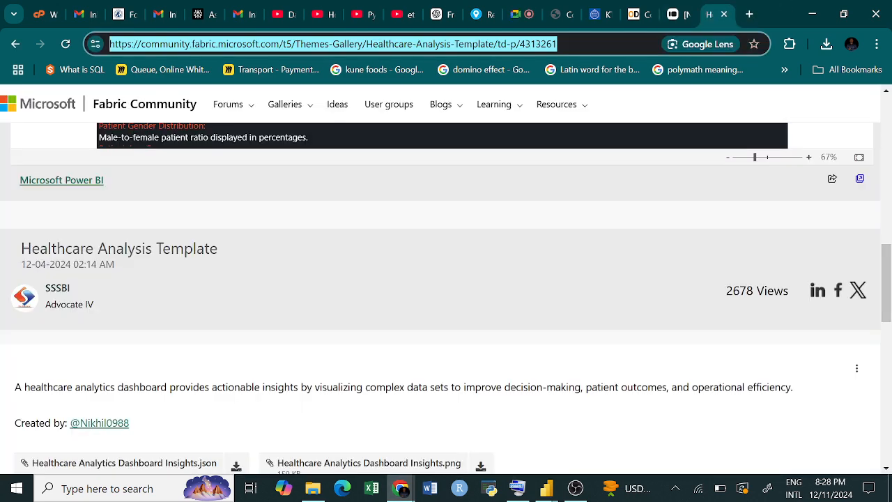
{"action": "type", "text": "Powe"}
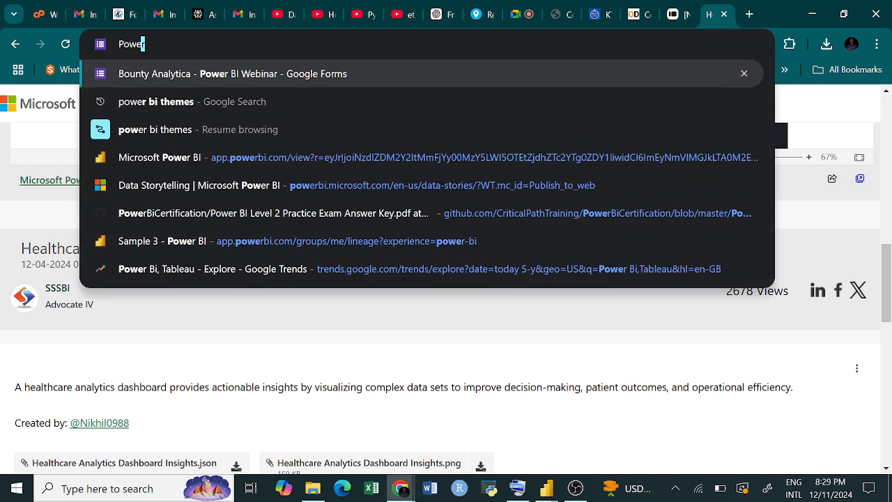
{"action": "key", "text": "BackSpace"}
{"action": "key", "text": "BackSpace"}
{"action": "key", "text": "BackSpace"}
{"action": "key", "text": "BackSpace"}
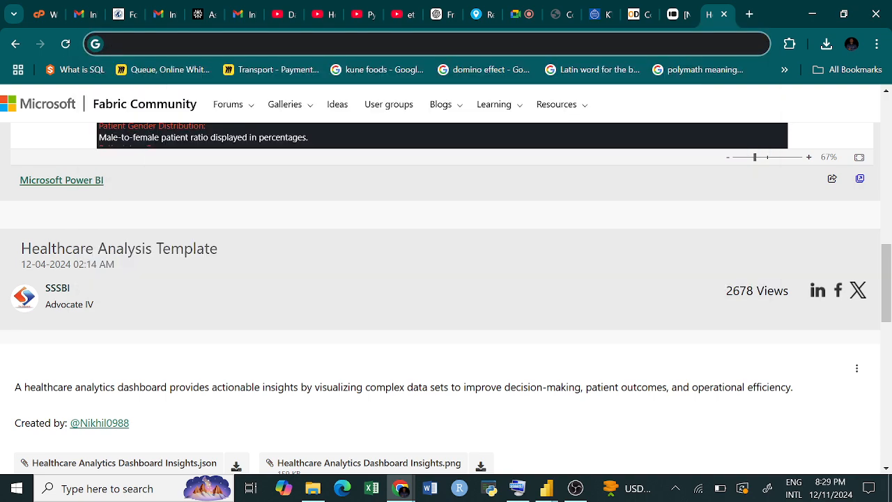
{"action": "type", "text": "Power Bi"}
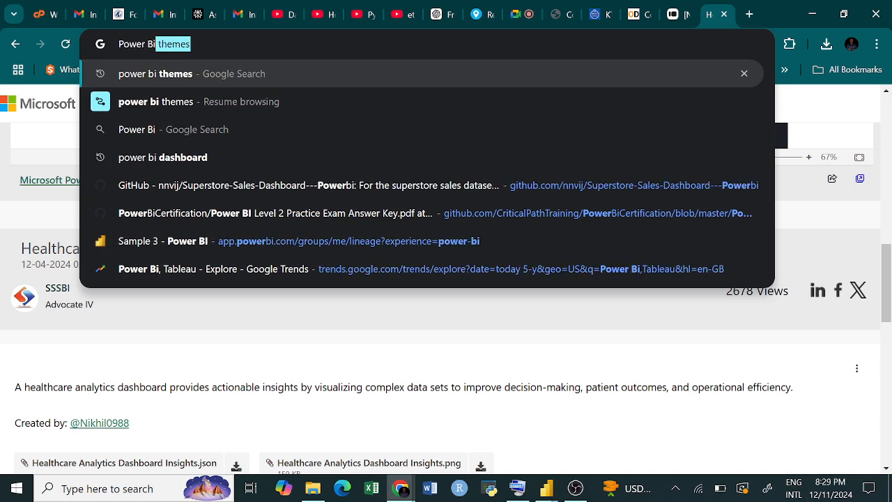
{"action": "type", "text": " Logi"}
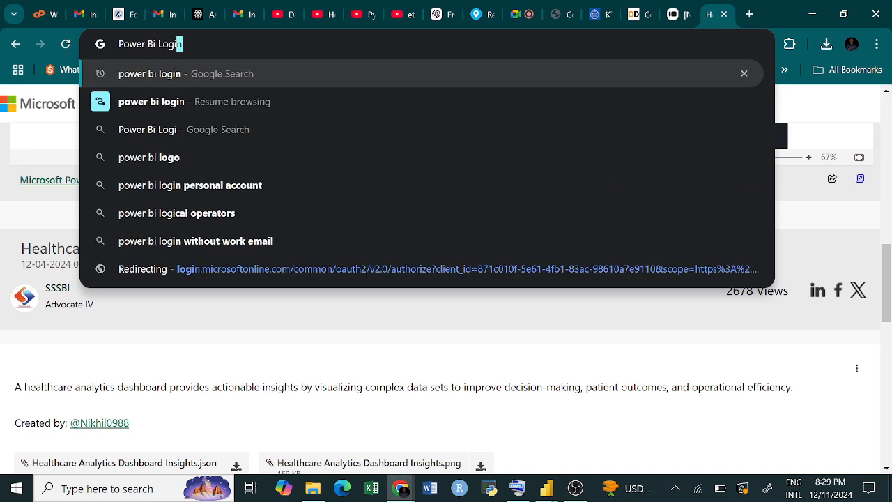
{"action": "left_click", "coordinate": [277, 84]}
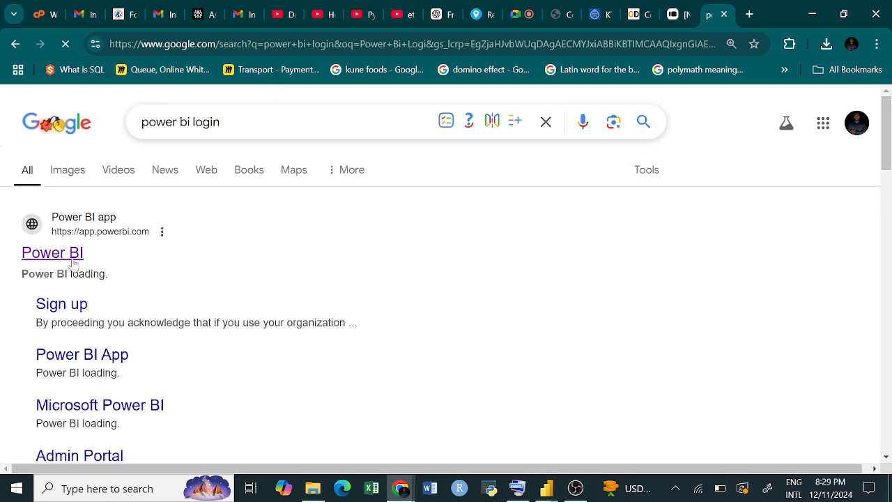
{"action": "left_click", "coordinate": [73, 259]}
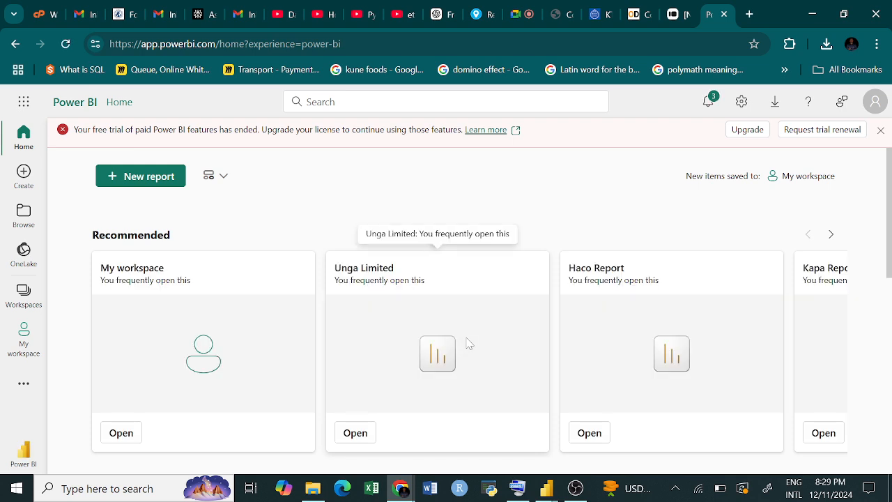
{"action": "left_click", "coordinate": [880, 130]}
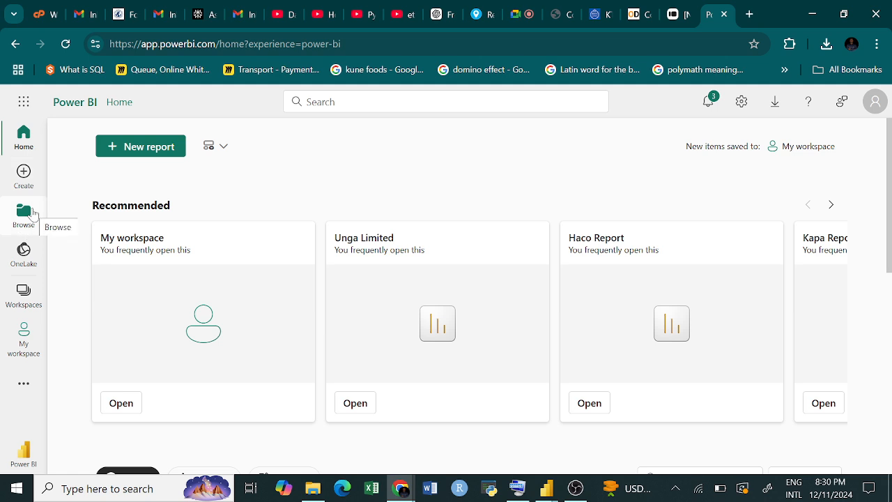
- Start a new report from an Excel source and review the Link to file and Upload file connection options
{"action": "left_click", "coordinate": [23, 177]}
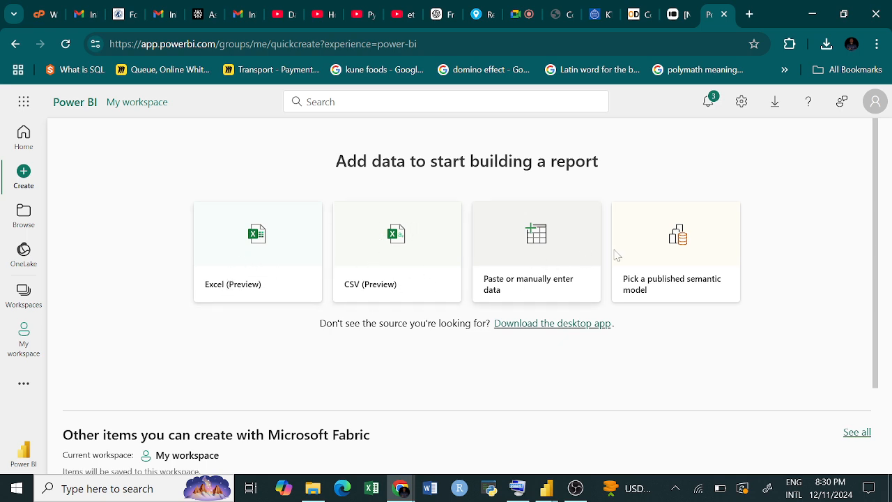
{"action": "left_click", "coordinate": [257, 239]}
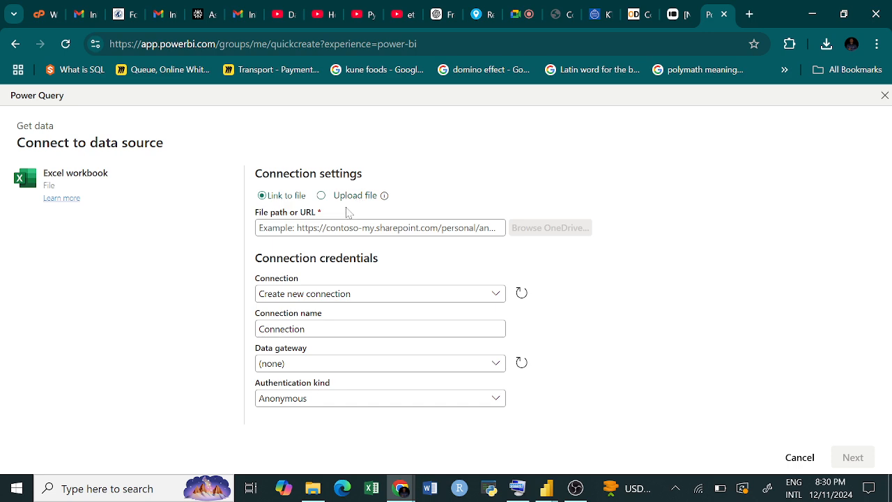
{"action": "left_click", "coordinate": [322, 196]}
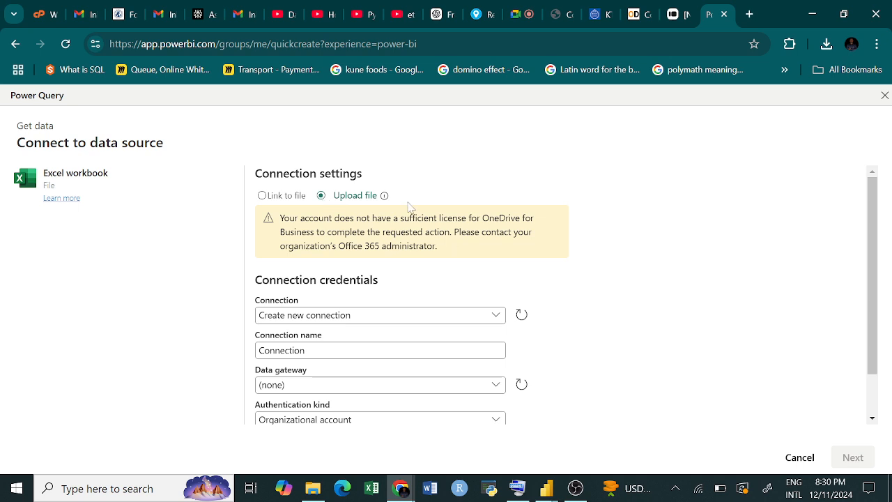
{"action": "left_click", "coordinate": [262, 195]}
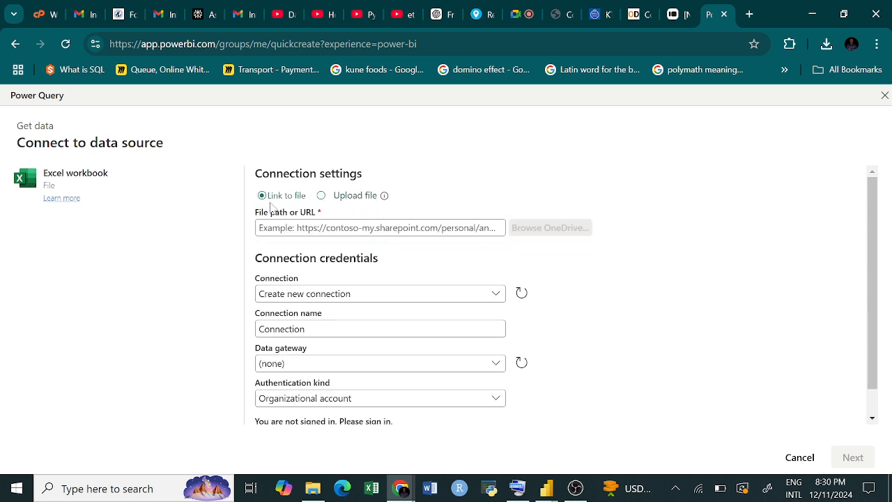
{"action": "scroll", "coordinate": [314, 293], "scroll_direction": "down", "scroll_amount": 1}
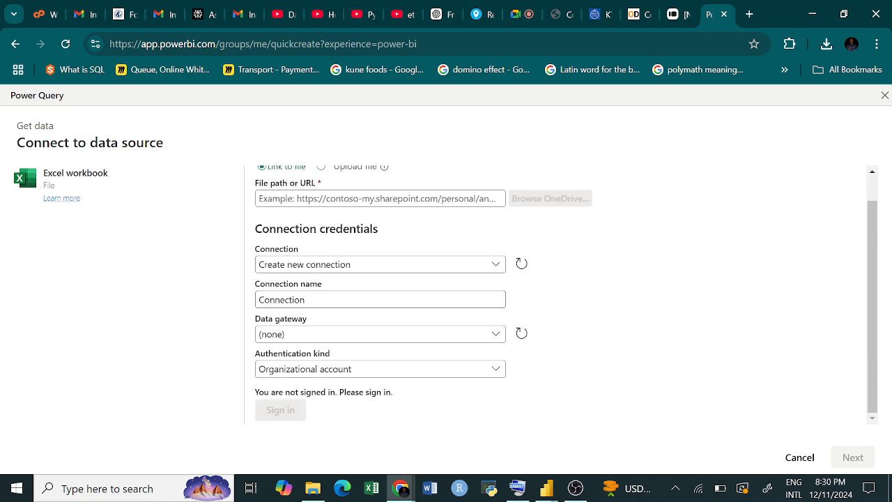
{"action": "scroll", "coordinate": [327, 294], "scroll_direction": "up", "scroll_amount": 1}
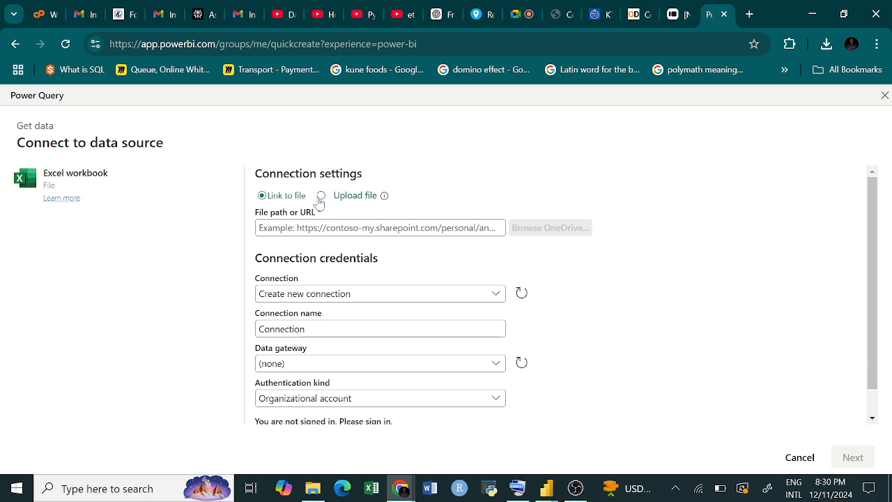
- Compare the Upload file and Link to file credential settings once more, and discard the new Excel connection
{"action": "left_click", "coordinate": [342, 199]}
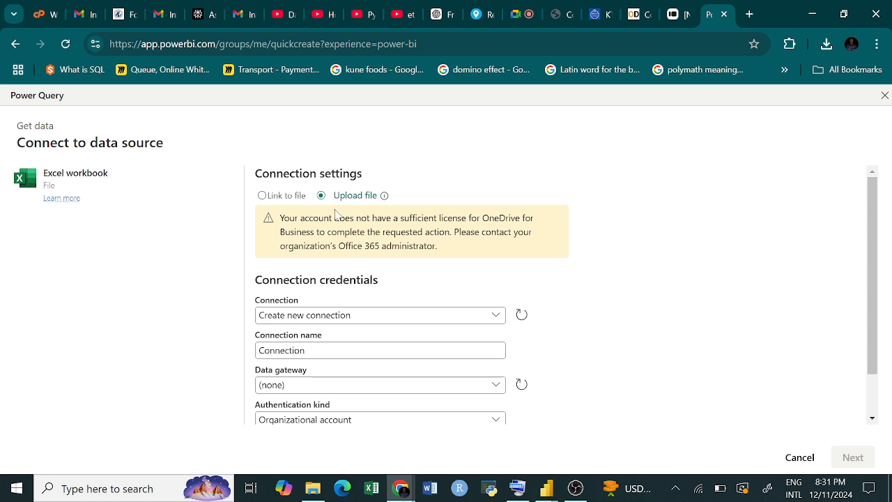
{"action": "scroll", "coordinate": [358, 275], "scroll_direction": "down", "scroll_amount": 1}
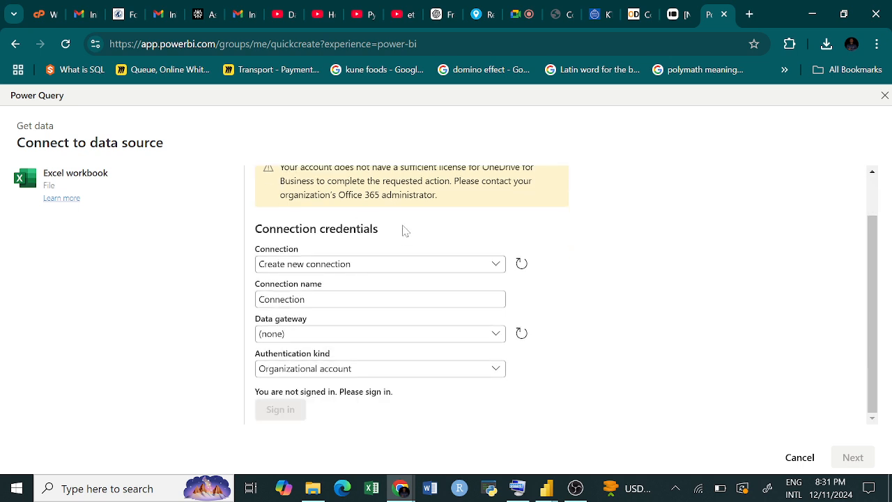
{"action": "scroll", "coordinate": [340, 260], "scroll_direction": "up", "scroll_amount": 1}
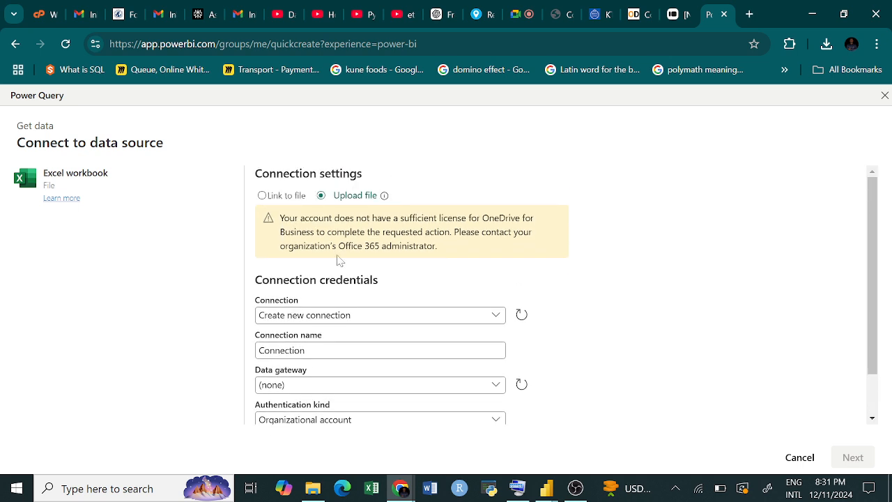
{"action": "left_click", "coordinate": [262, 196]}
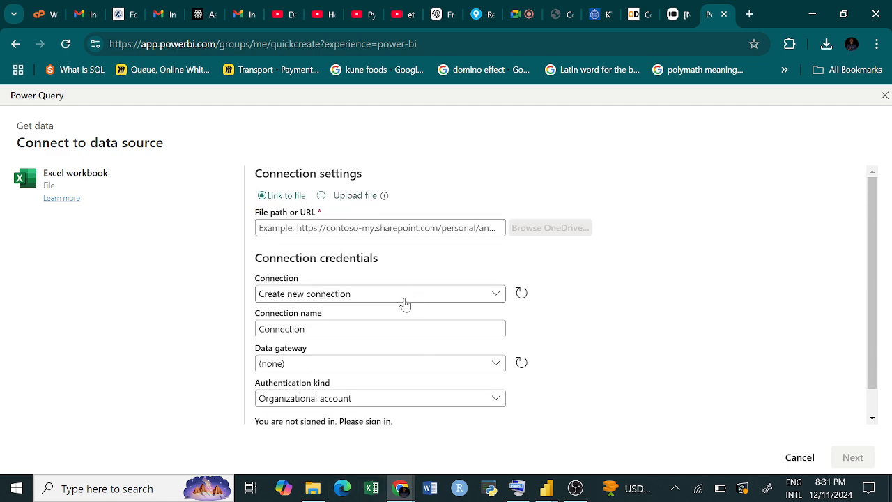
{"action": "scroll", "coordinate": [404, 303], "scroll_direction": "down", "scroll_amount": 1}
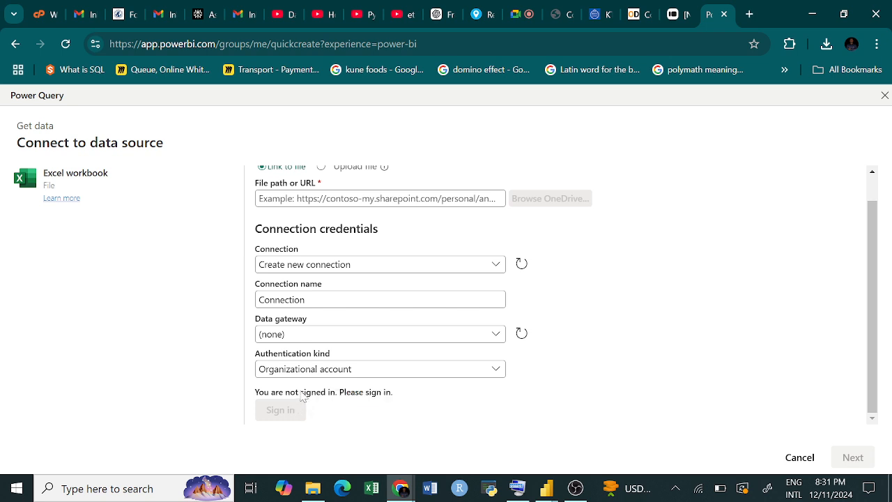
{"action": "scroll", "coordinate": [301, 395], "scroll_direction": "left", "scroll_amount": 5}
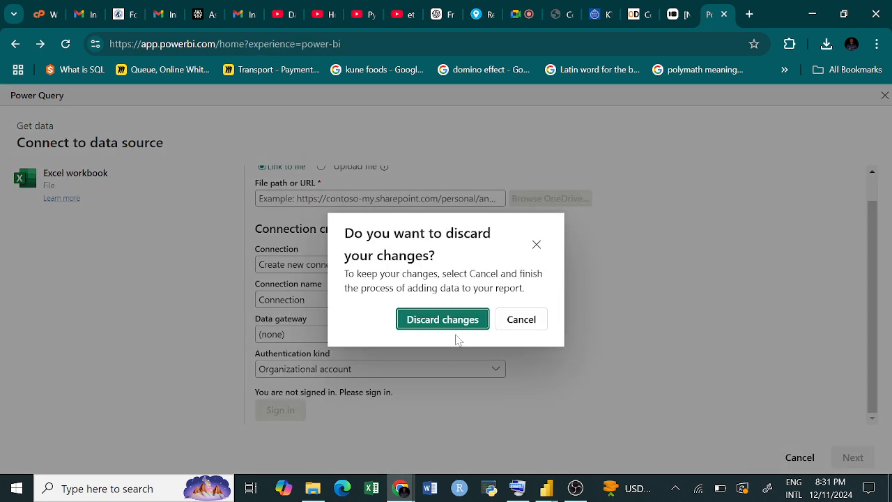
{"action": "left_click", "coordinate": [457, 321]}
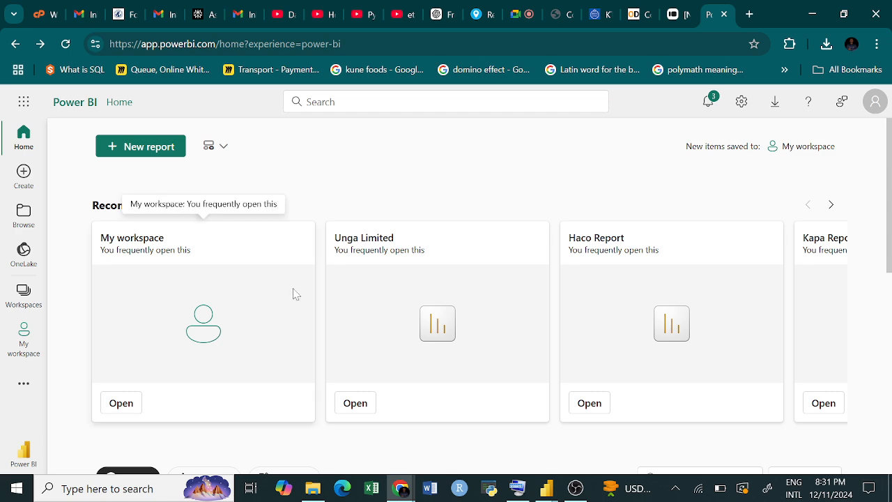
- Look through the recent items on the Power BI home page and open the Sample 1 report
{"action": "scroll", "coordinate": [294, 293], "scroll_direction": "down", "scroll_amount": 1}
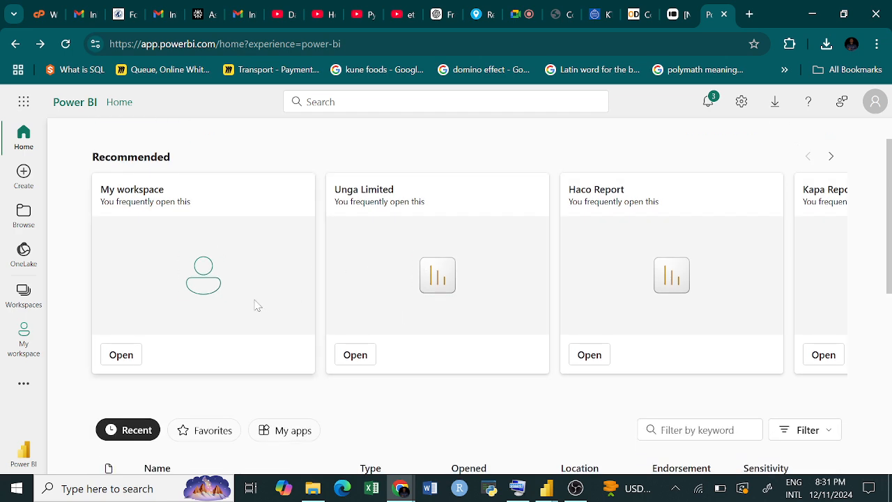
{"action": "scroll", "coordinate": [251, 310], "scroll_direction": "down", "scroll_amount": 5}
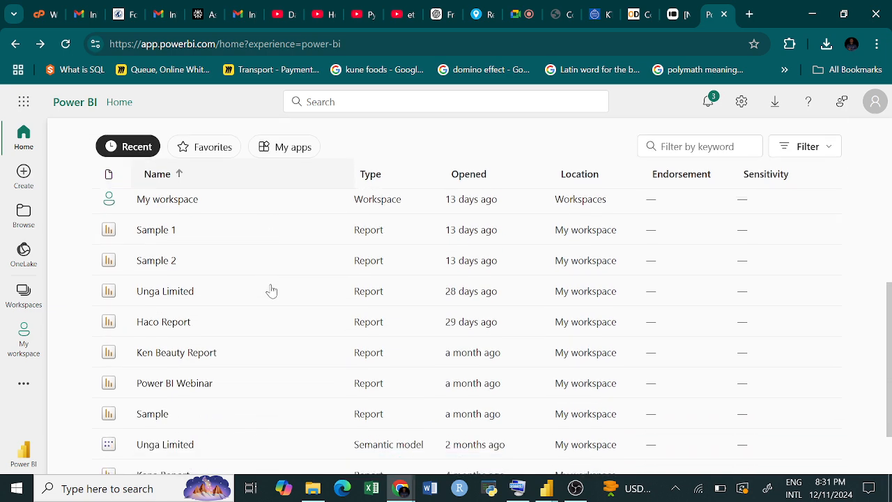
{"action": "scroll", "coordinate": [272, 291], "scroll_direction": "down", "scroll_amount": 2}
{"action": "scroll", "coordinate": [271, 287], "scroll_direction": "up", "scroll_amount": 4}
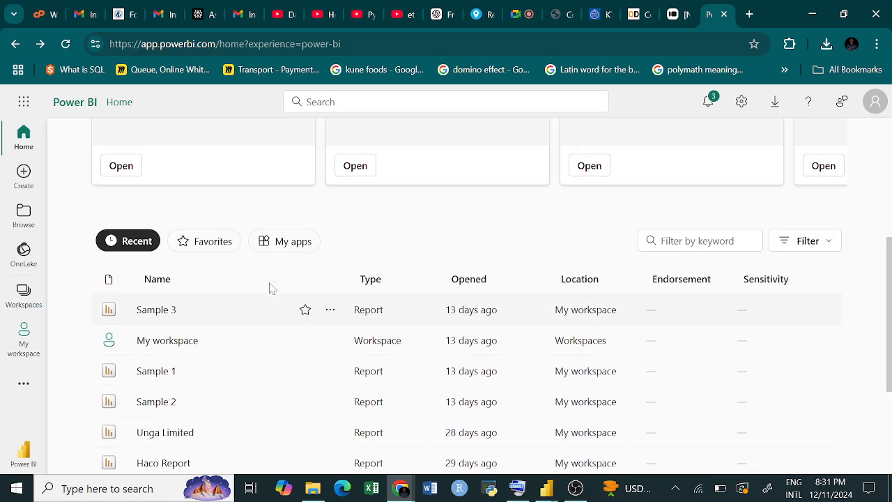
{"action": "scroll", "coordinate": [262, 382], "scroll_direction": "down", "scroll_amount": 1}
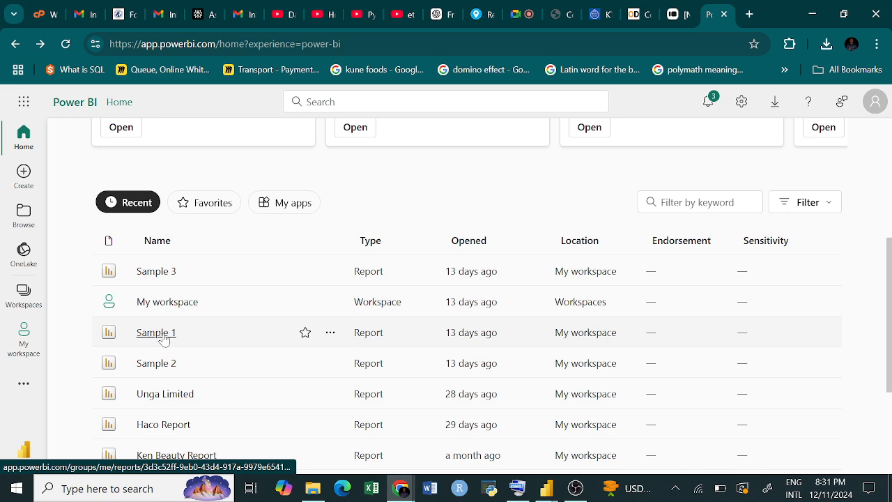
{"action": "scroll", "coordinate": [173, 344], "scroll_direction": "down", "scroll_amount": 3}
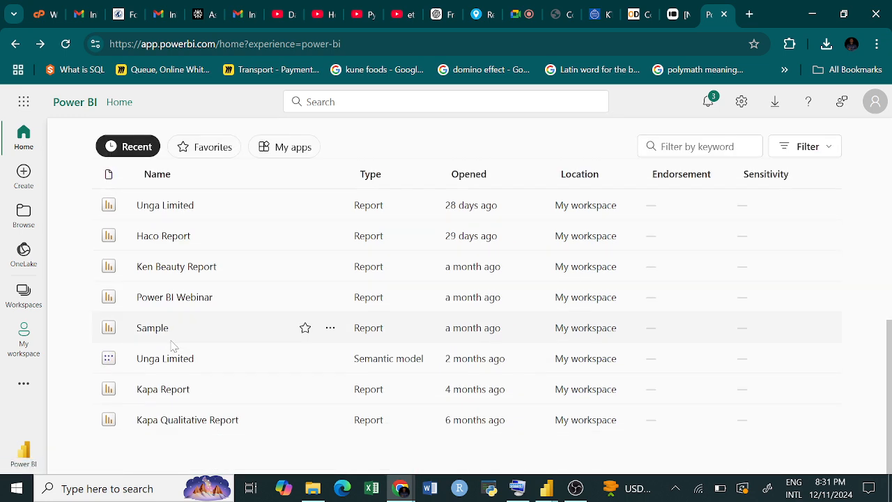
{"action": "scroll", "coordinate": [173, 344], "scroll_direction": "up", "scroll_amount": 4}
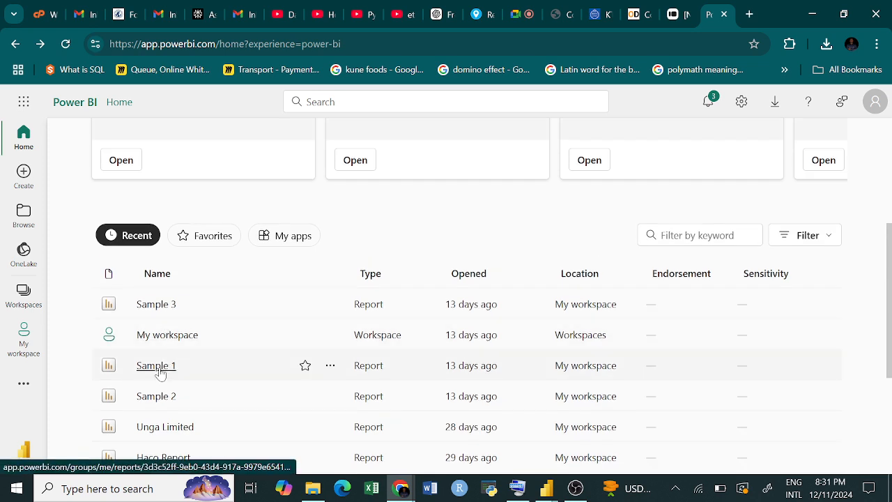
{"action": "left_click", "coordinate": [159, 369]}
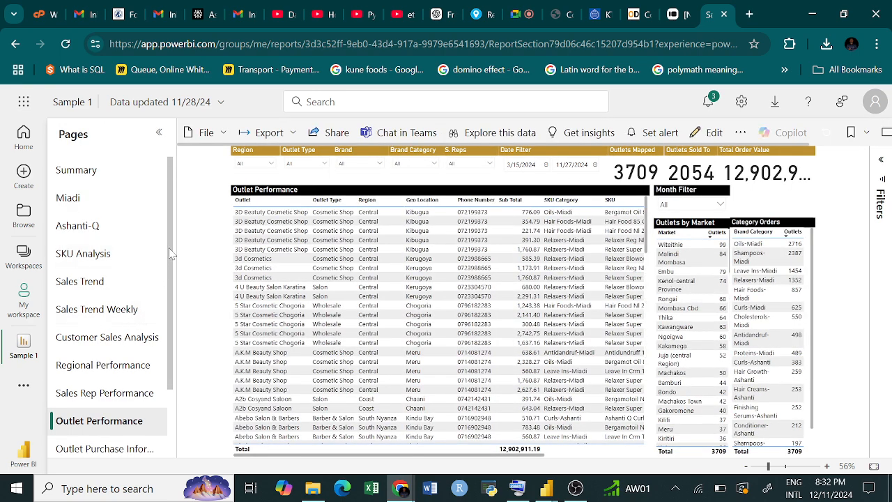
- Show the Summary page of the Sample 1 report and open the report for editing
{"action": "left_click", "coordinate": [101, 182]}
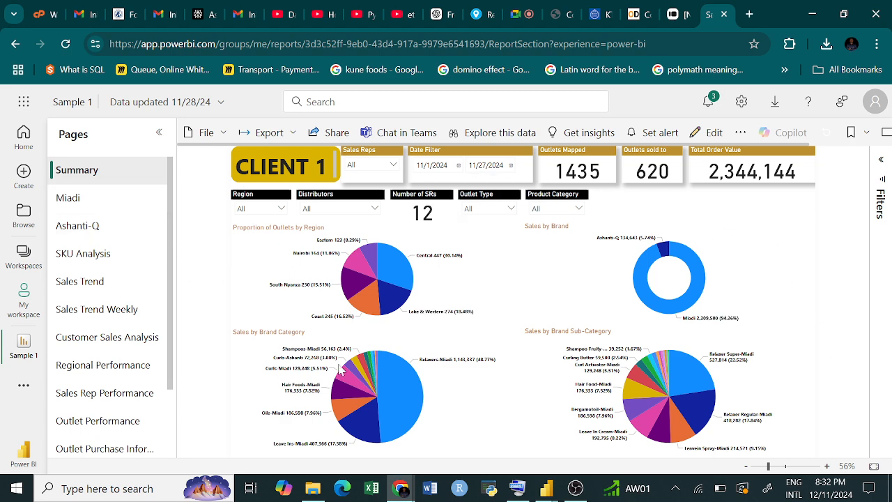
{"action": "left_click", "coordinate": [708, 131]}
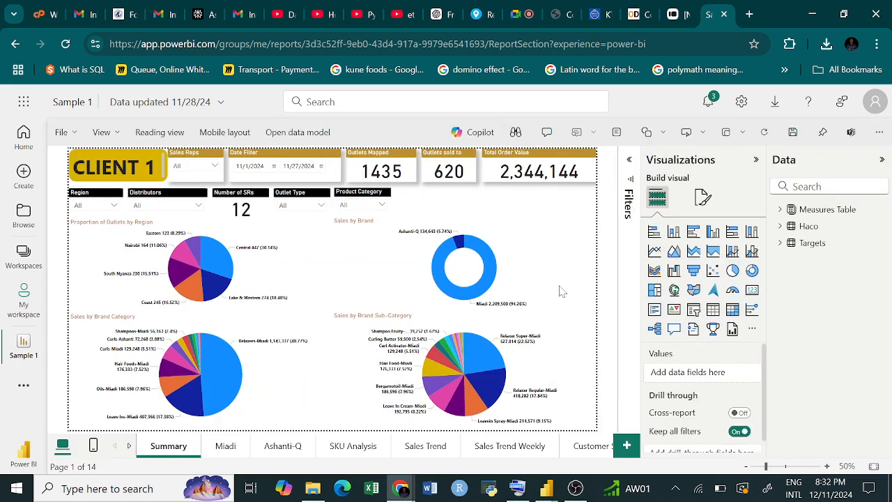
- Change the Sales by Brand donut to a gauge and the Proportion of Outlets by Region pie to a waterfall chart
{"action": "left_click", "coordinate": [565, 257]}
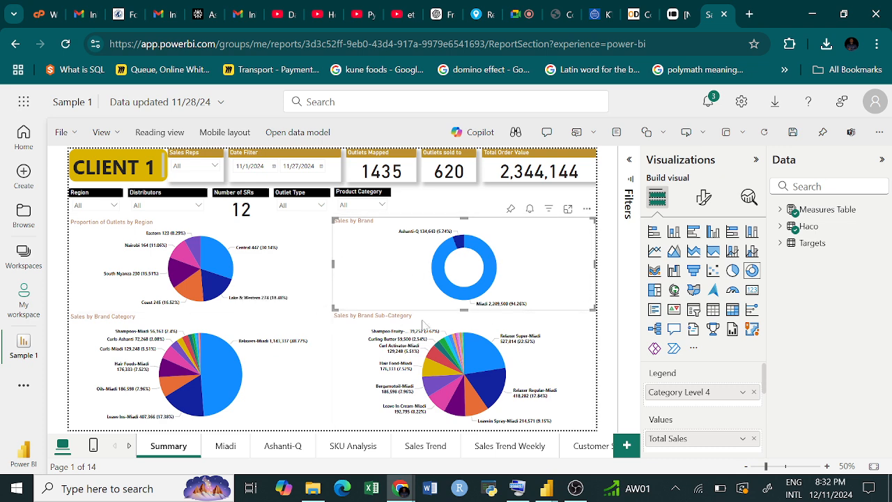
{"action": "left_click", "coordinate": [733, 292]}
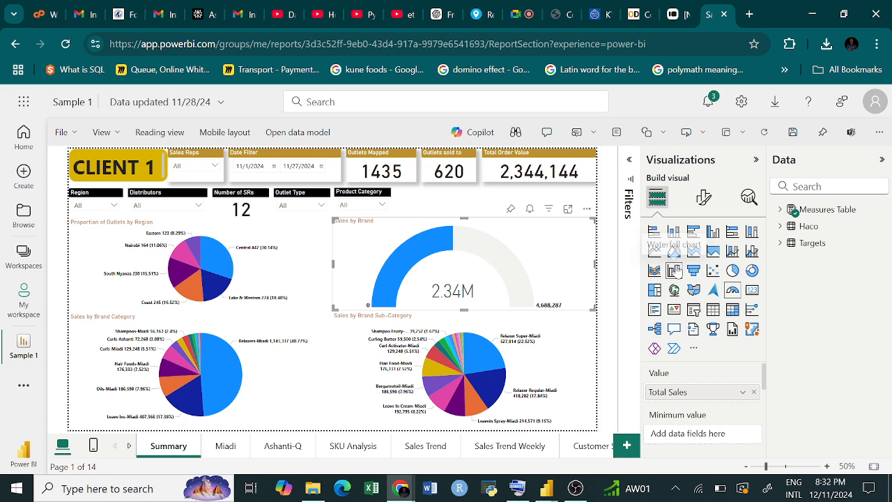
{"action": "left_click", "coordinate": [288, 258]}
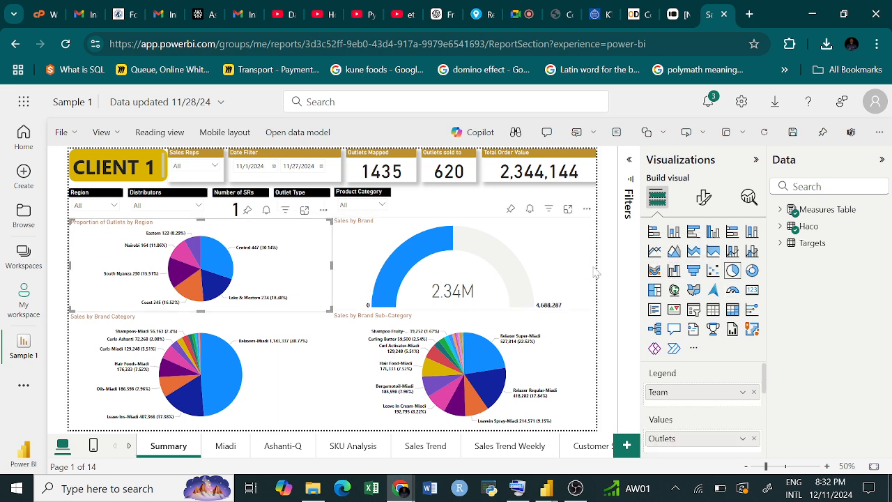
{"action": "left_click", "coordinate": [675, 272]}
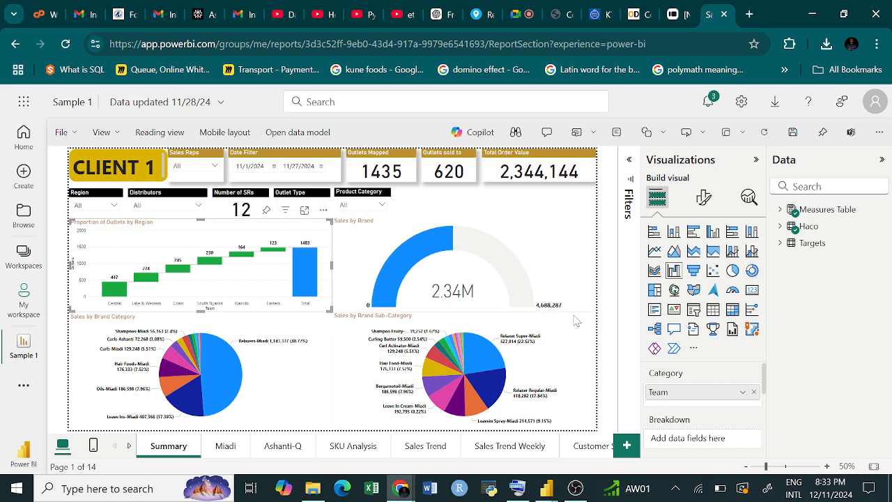
{"action": "left_click", "coordinate": [445, 204]}
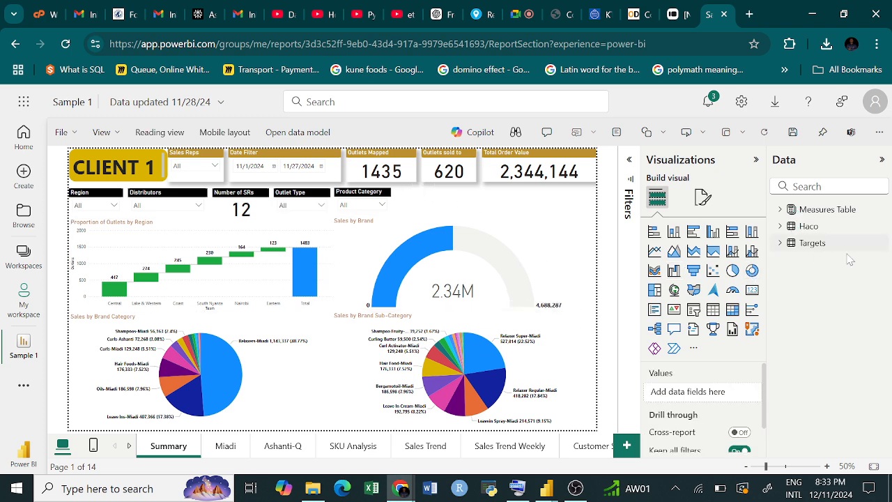
- Add an empty donut chart to the Summary page, delete it, and leave for the Browse page without saving the report changes
{"action": "left_click", "coordinate": [753, 272]}
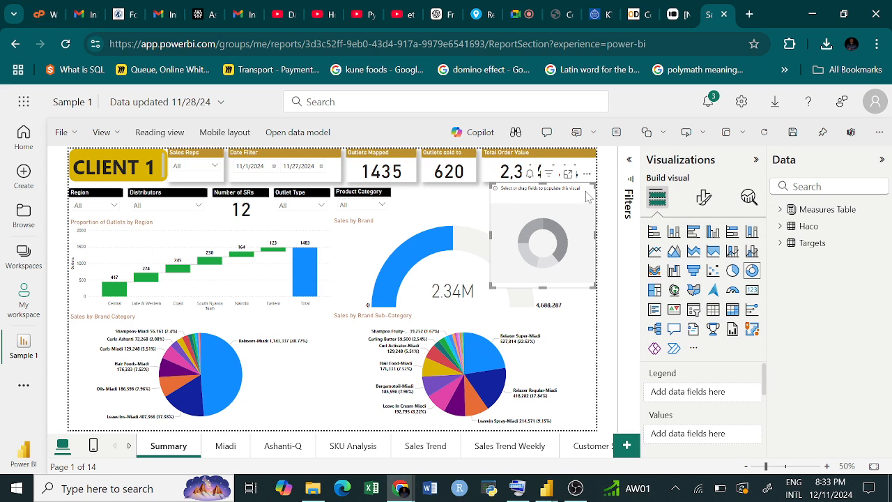
{"action": "key", "text": "Delete"}
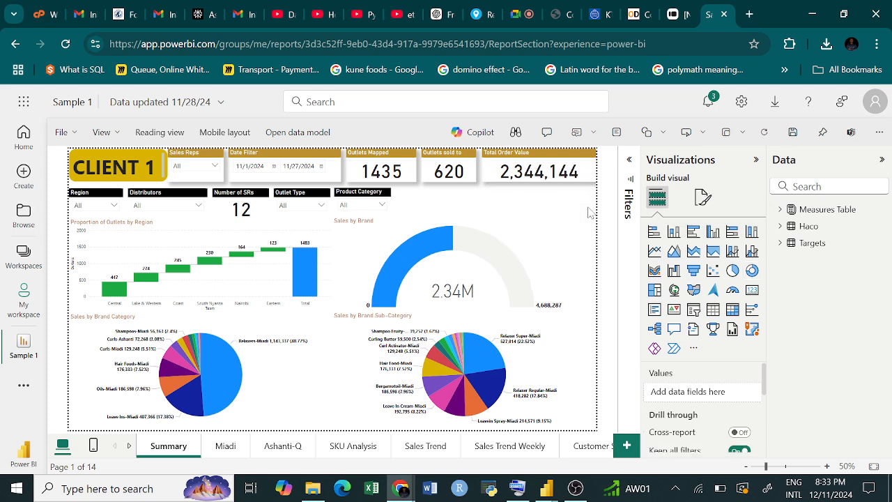
{"action": "left_click", "coordinate": [26, 218]}
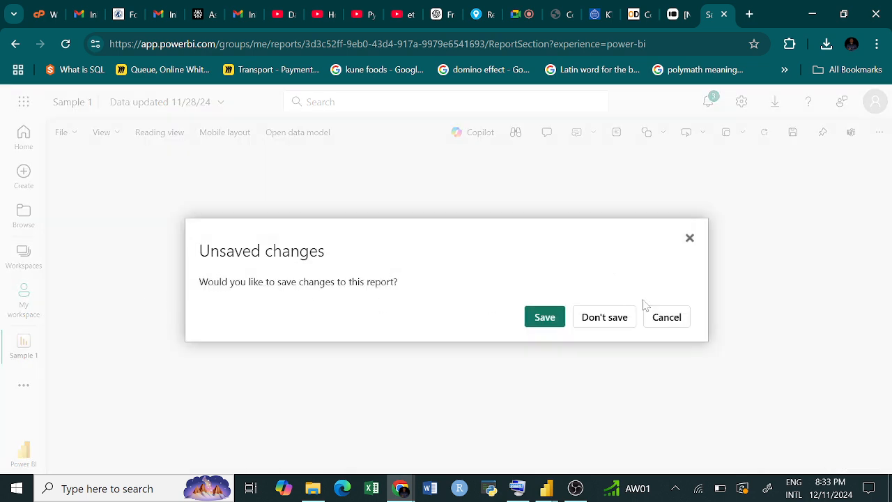
{"action": "left_click", "coordinate": [612, 320]}
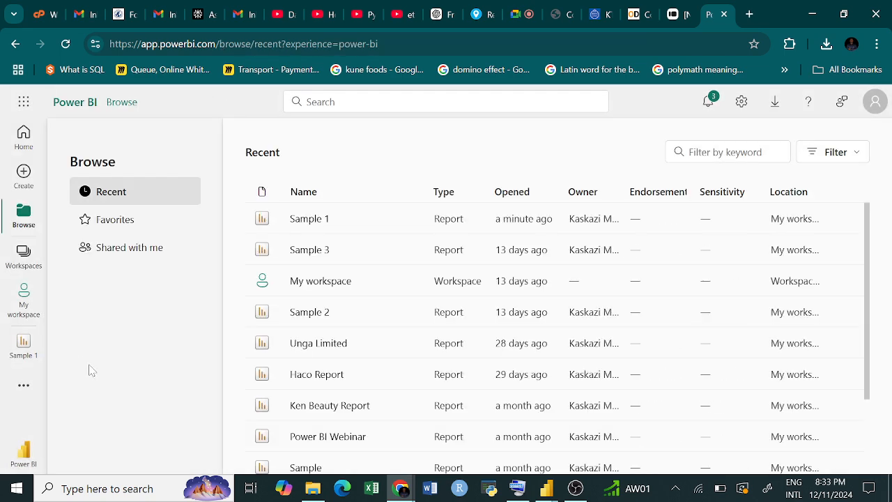
- Show the Untitled report in Power BI Desktop, return to the recent items in the browser and open the Sample 2 report
{"action": "scroll", "coordinate": [400, 331], "scroll_direction": "down", "scroll_amount": 3}
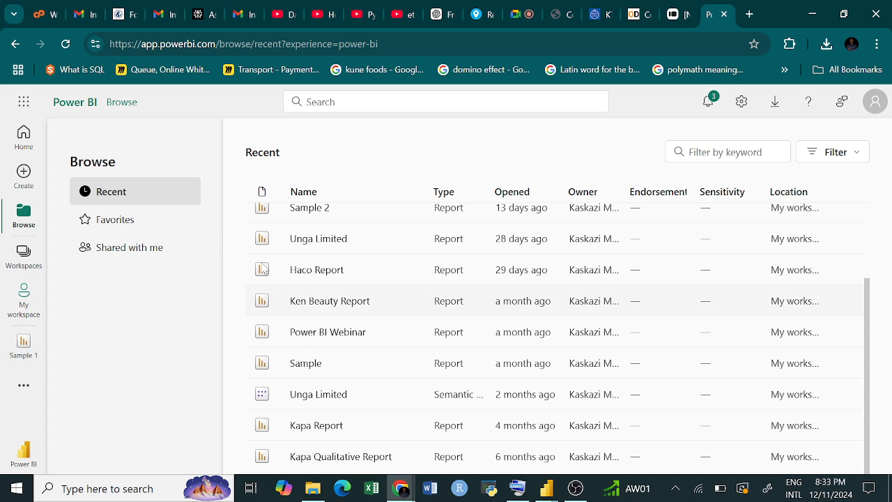
{"action": "mouse_move", "coordinate": [545, 488]}
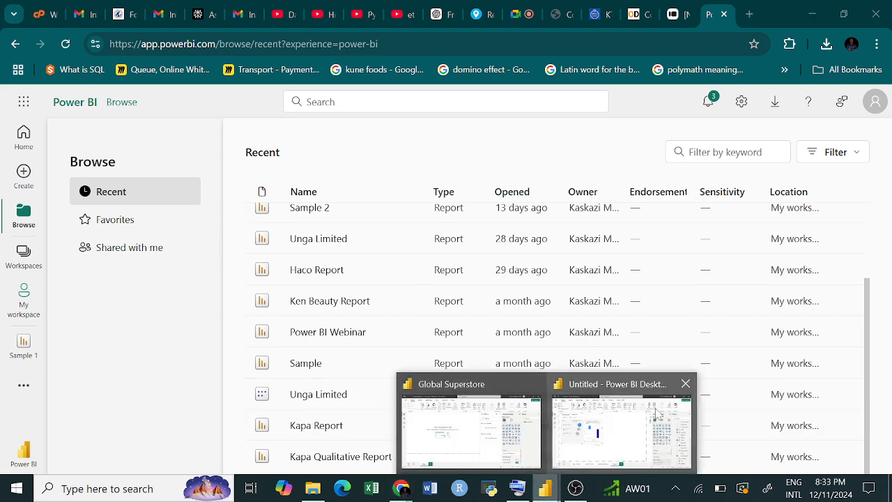
{"action": "left_click", "coordinate": [642, 416]}
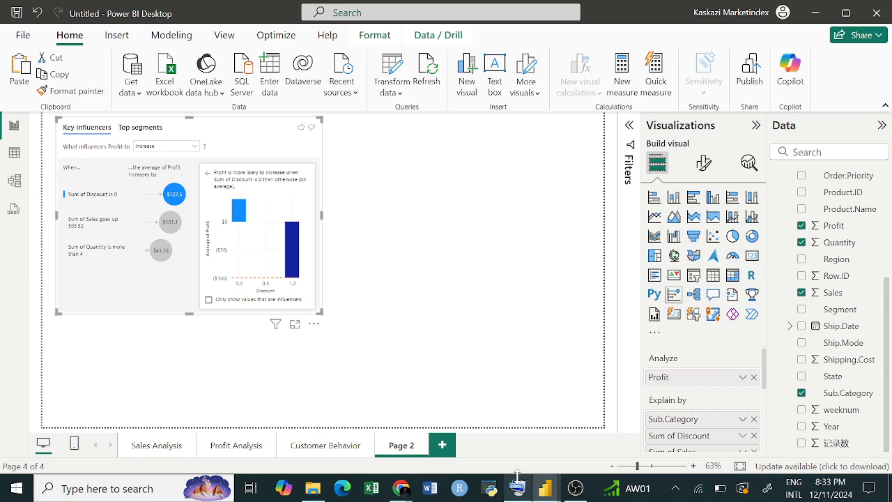
{"action": "mouse_move", "coordinate": [401, 488]}
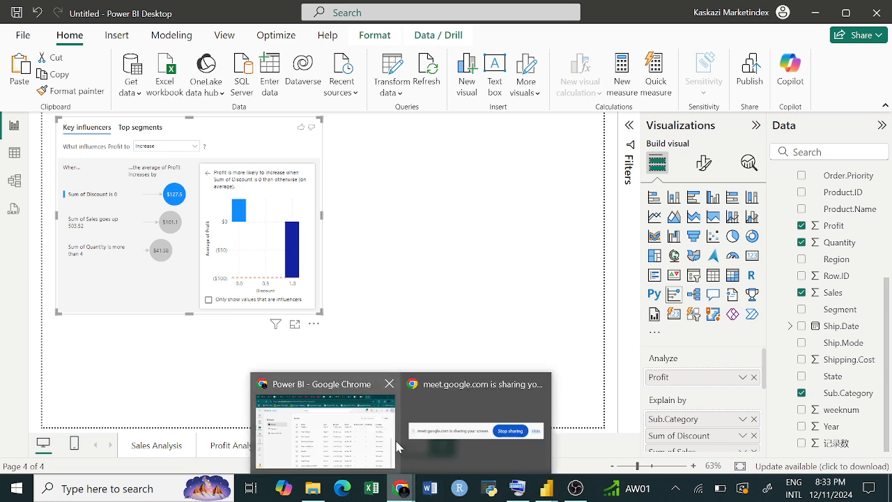
{"action": "left_click", "coordinate": [391, 443]}
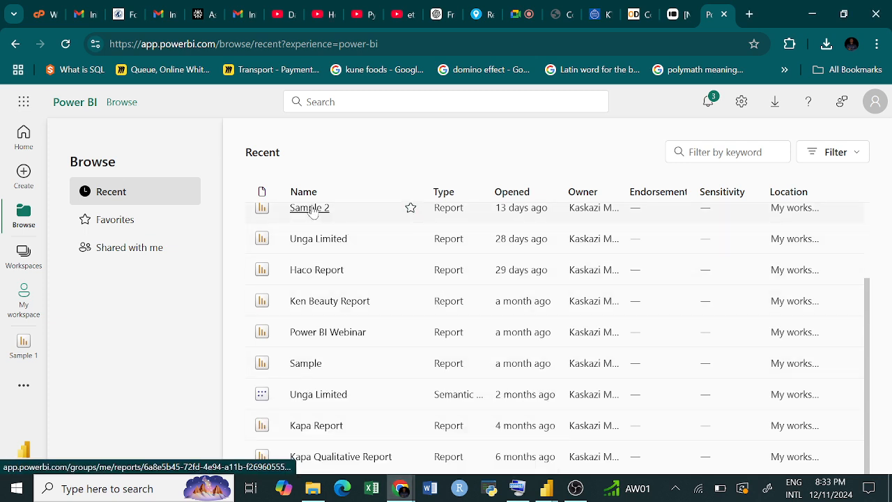
{"action": "scroll", "coordinate": [312, 211], "scroll_direction": "up", "scroll_amount": 1}
{"action": "left_click", "coordinate": [312, 245]}
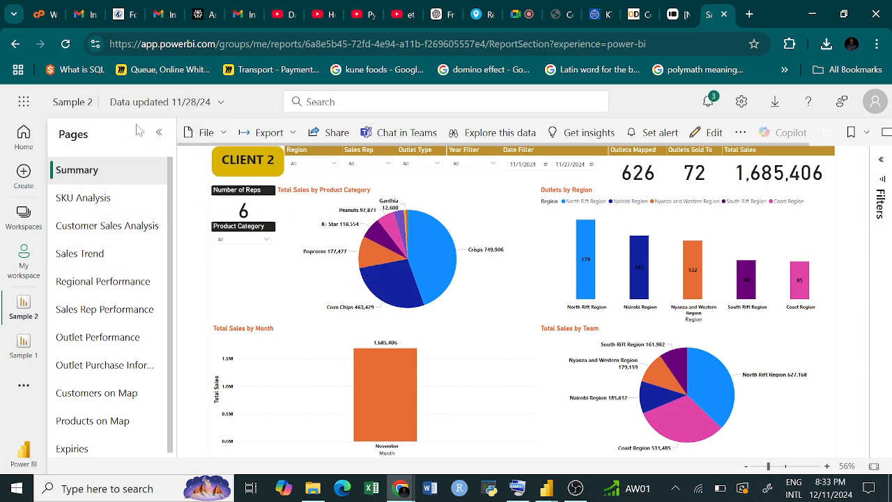
- Open the Publish to web (public) embed code for the Sample 2 report and copy the link meant for email
{"action": "left_click", "coordinate": [221, 136]}
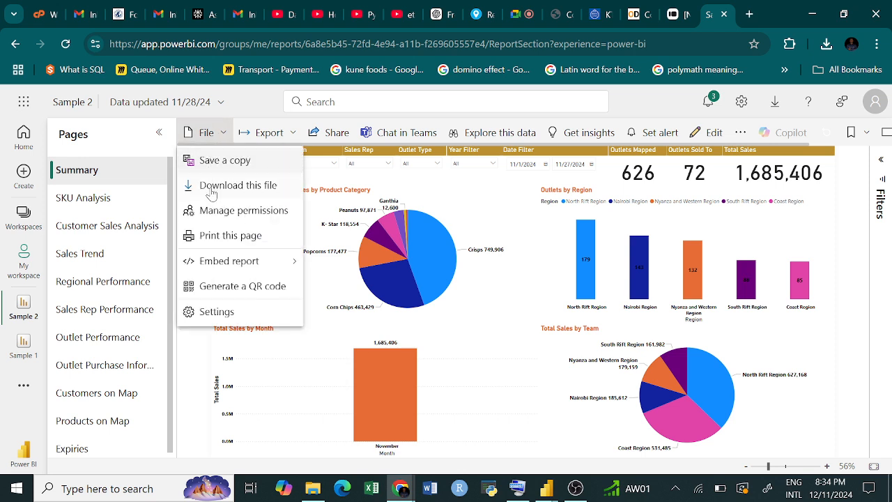
{"action": "mouse_move", "coordinate": [215, 270]}
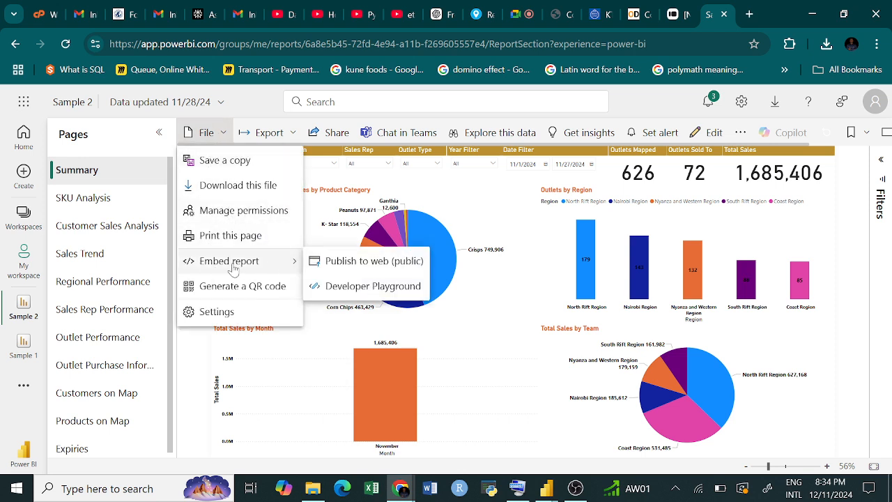
{"action": "left_click", "coordinate": [367, 262]}
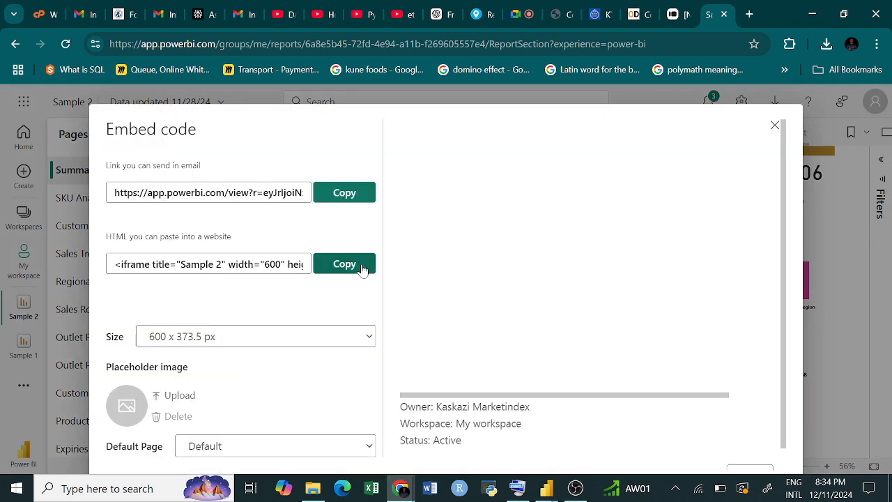
{"action": "left_click", "coordinate": [352, 198]}
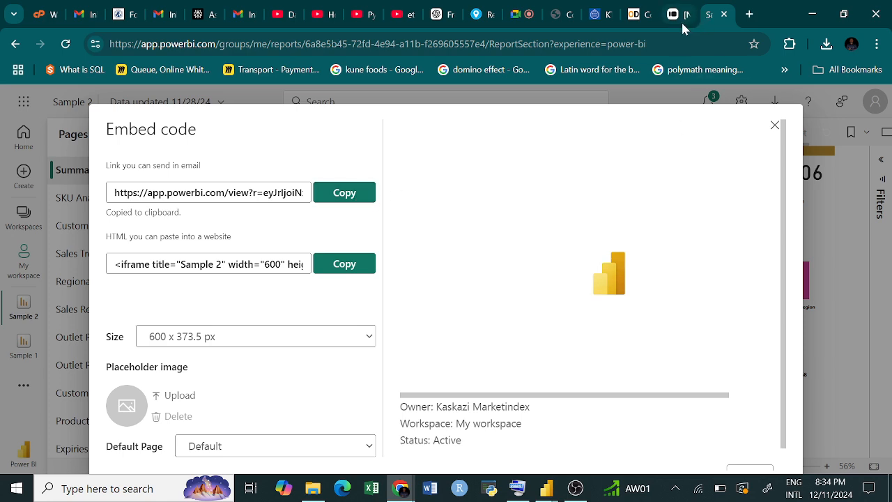
- Switch to the Google Meet call and send the copied report link to everyone in the in-call messages
{"action": "left_click", "coordinate": [525, 15]}
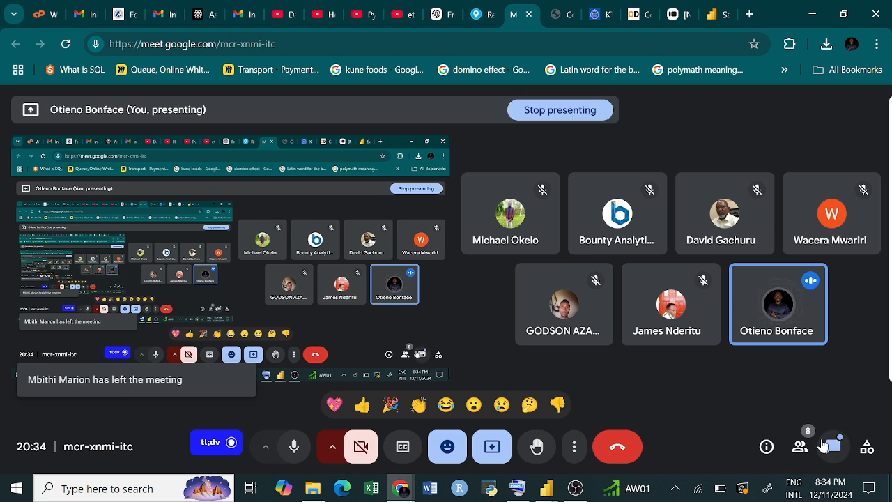
{"action": "left_click", "coordinate": [826, 444]}
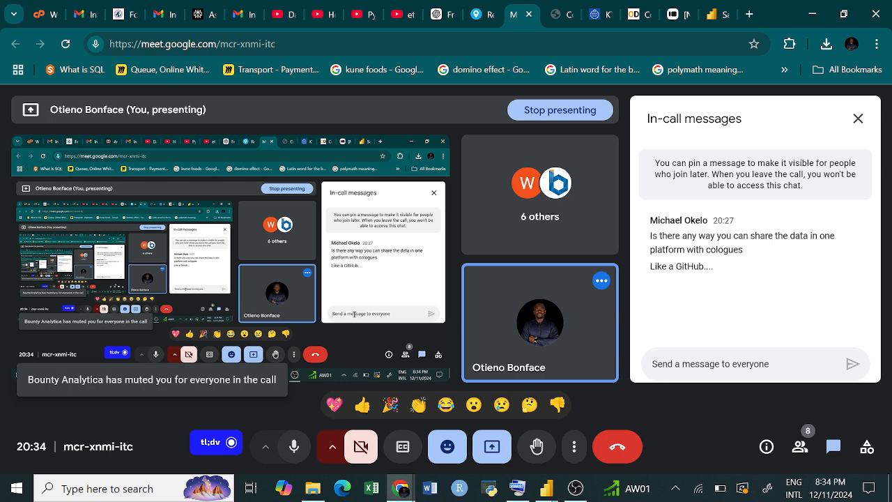
{"action": "right_click", "coordinate": [696, 364]}
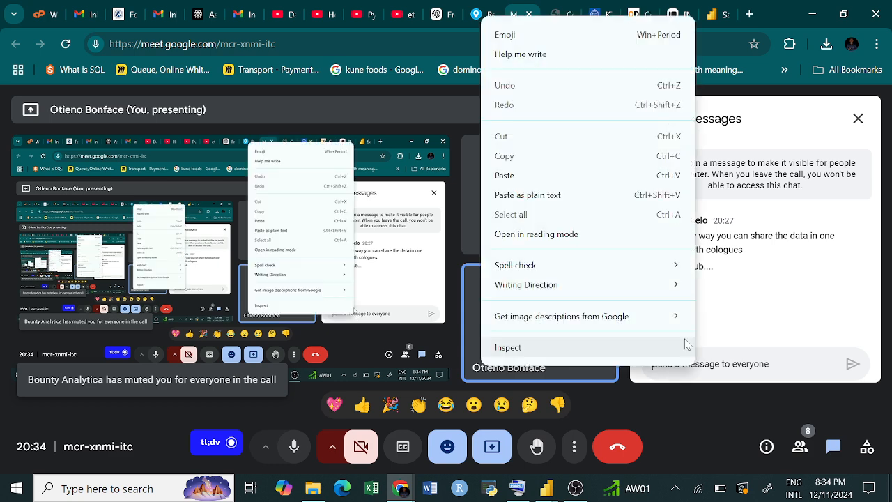
{"action": "left_click", "coordinate": [518, 179]}
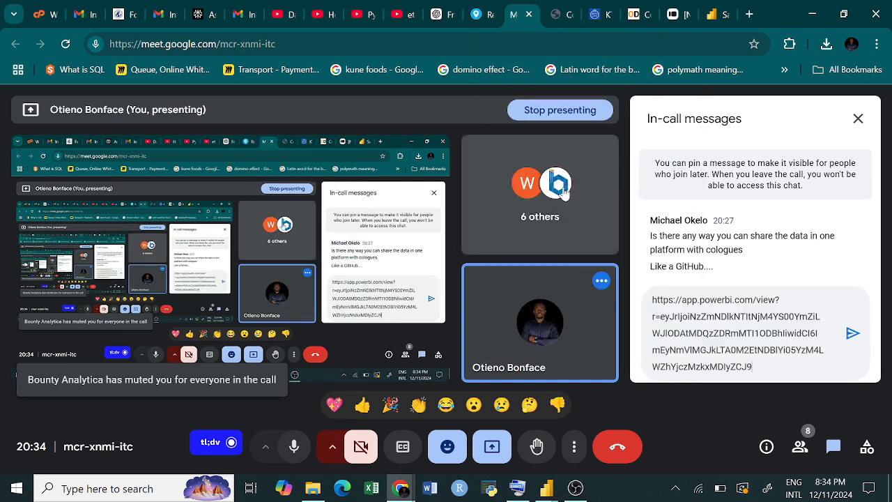
{"action": "left_click", "coordinate": [851, 334]}
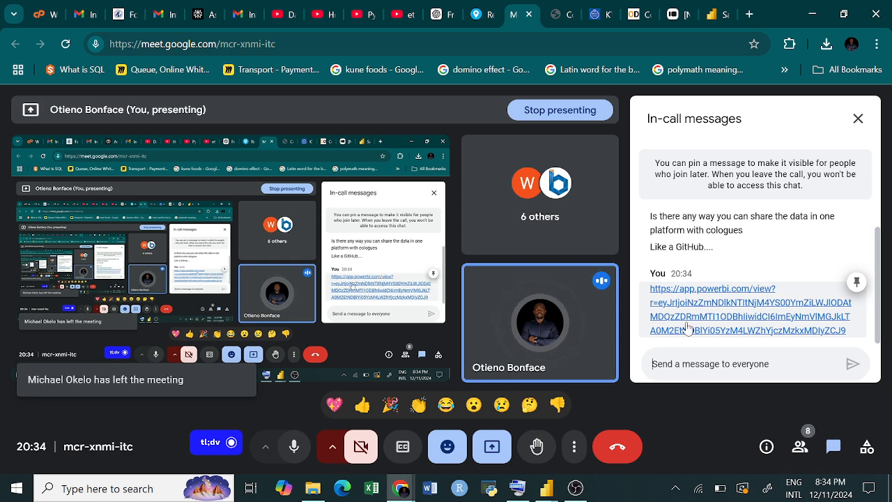
- Open the shared public report link from the chat and look through the report's pages one after another
{"action": "left_click", "coordinate": [725, 325]}
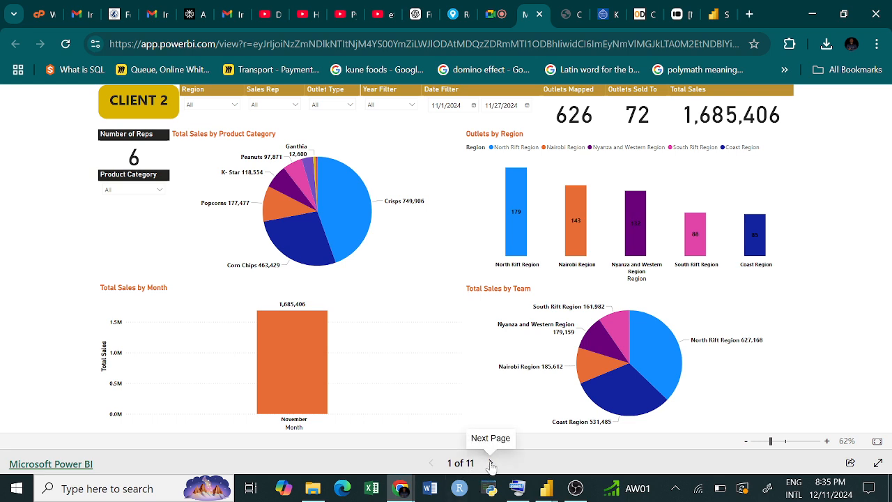
{"action": "left_click", "coordinate": [493, 462]}
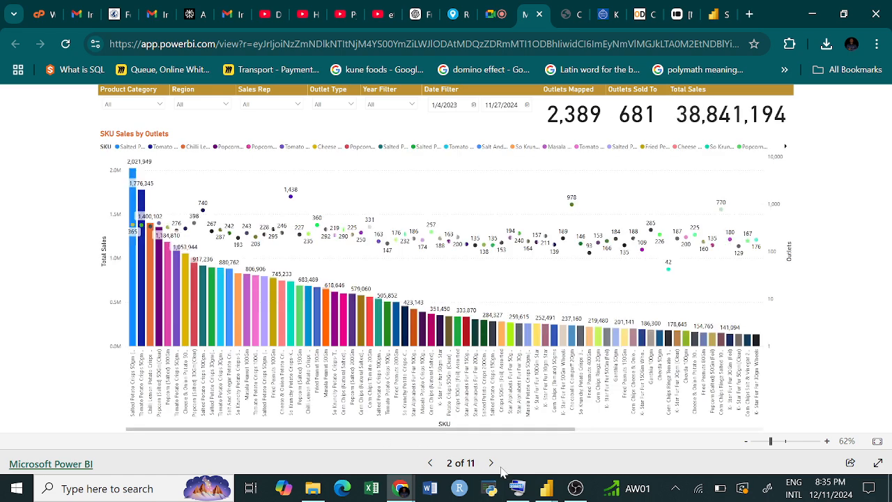
{"action": "left_click", "coordinate": [492, 463]}
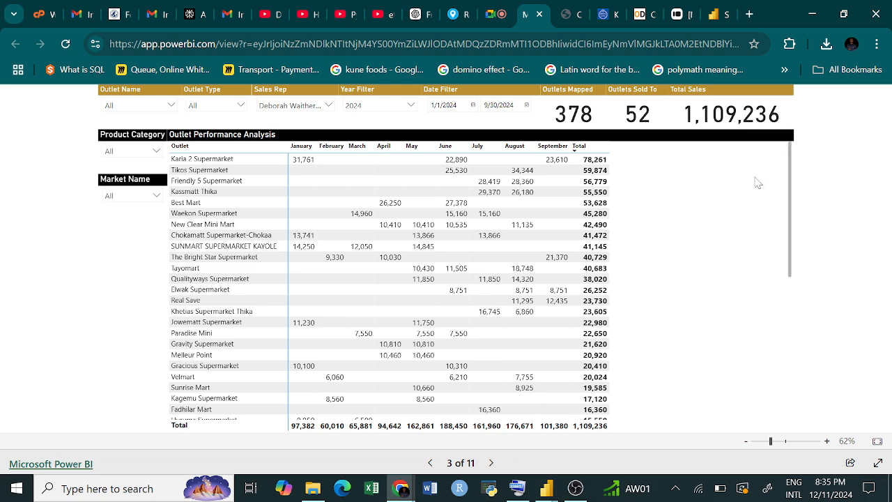
{"action": "left_click", "coordinate": [490, 463]}
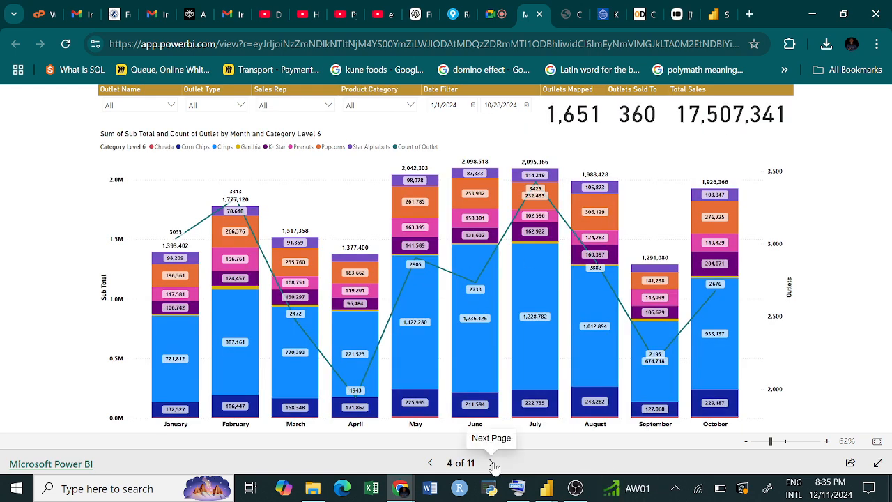
{"action": "left_click", "coordinate": [492, 463]}
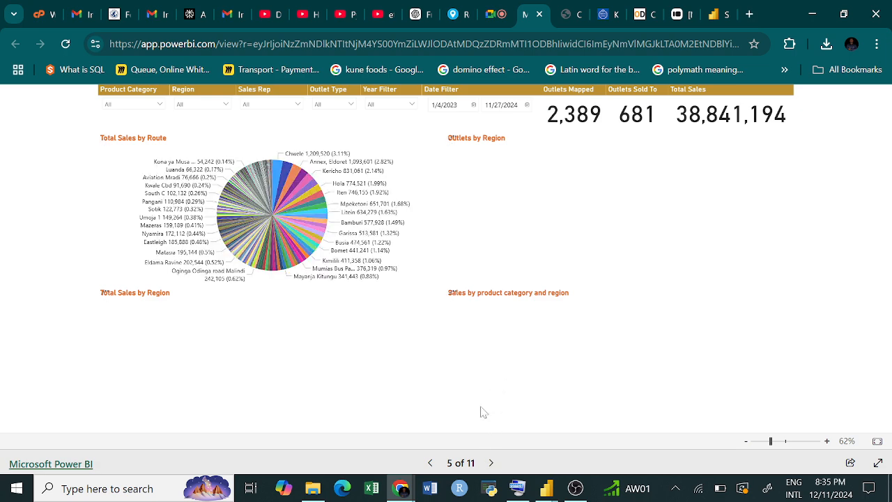
{"action": "left_click", "coordinate": [492, 462]}
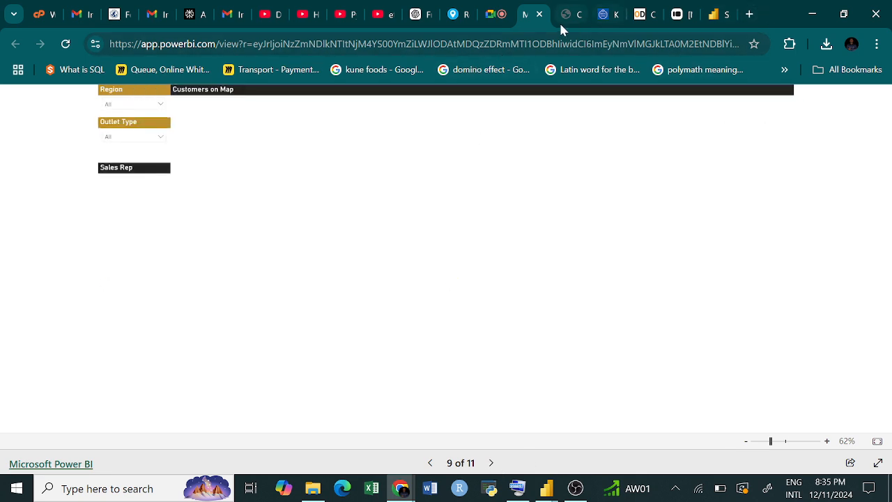
- Close the public report page, return to the Sample 2 report and close its Embed code dialog
{"action": "left_click", "coordinate": [538, 15]}
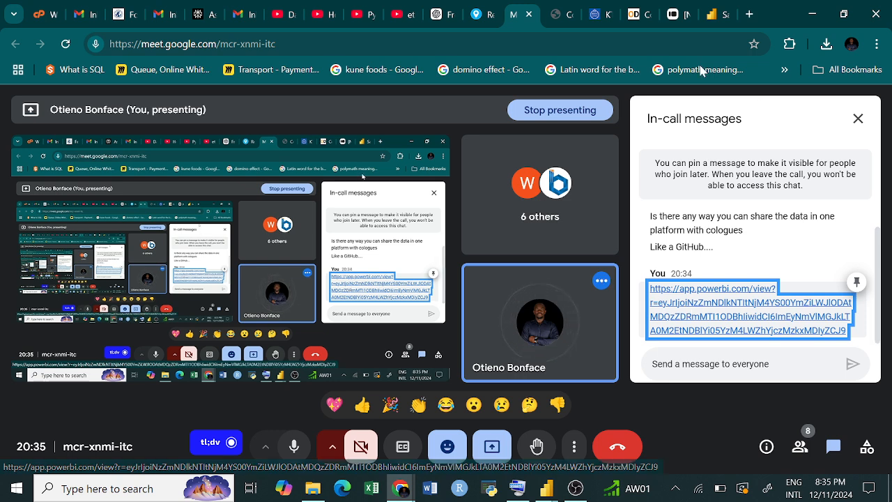
{"action": "left_click", "coordinate": [716, 17]}
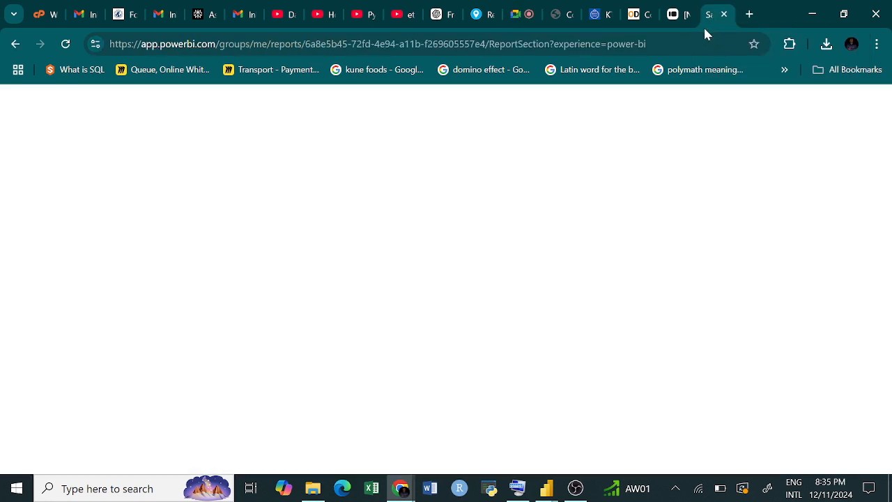
{"action": "left_click", "coordinate": [776, 127]}
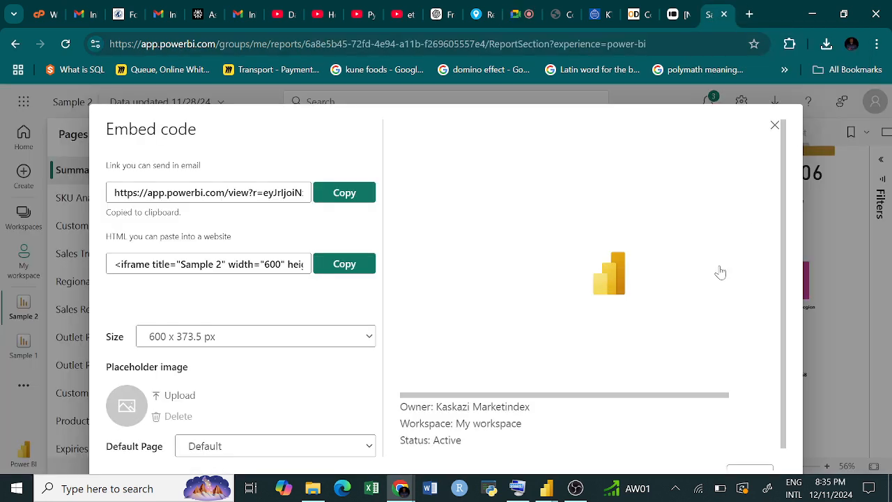
- Switch to the Untitled report in Power BI Desktop, start publishing it and cancel without saving the changes
{"action": "mouse_move", "coordinate": [548, 492]}
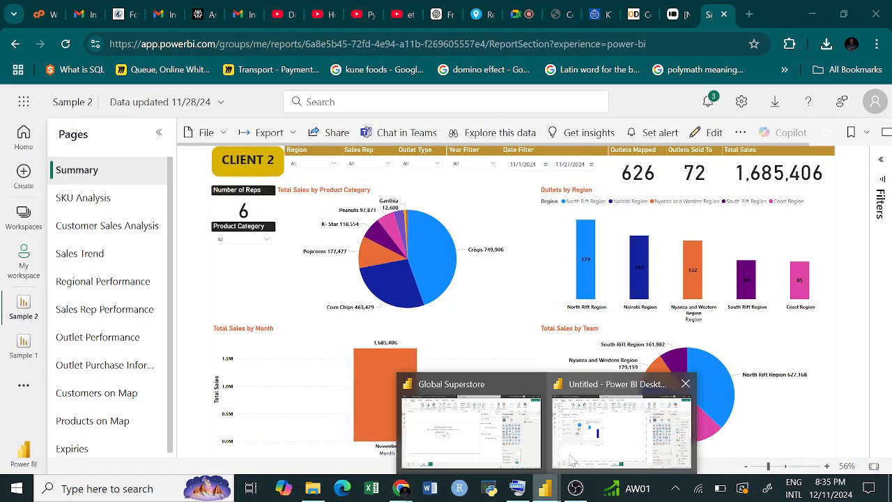
{"action": "mouse_move", "coordinate": [589, 449]}
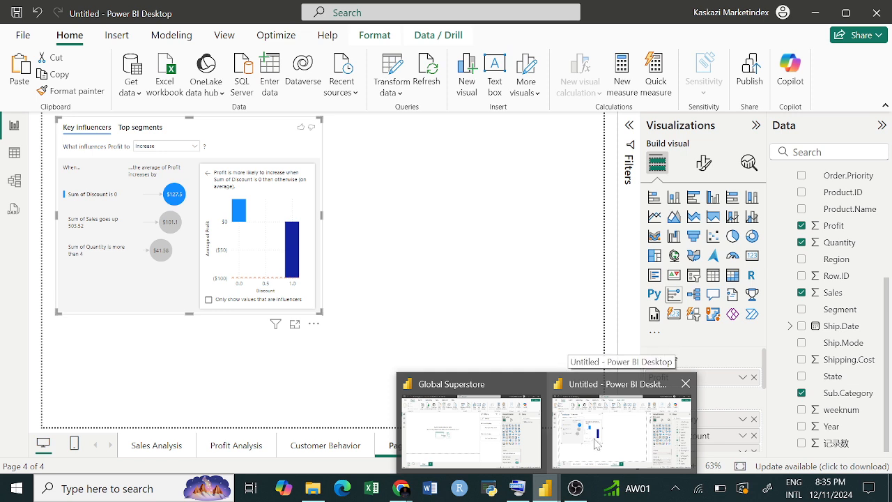
{"action": "left_click", "coordinate": [595, 442]}
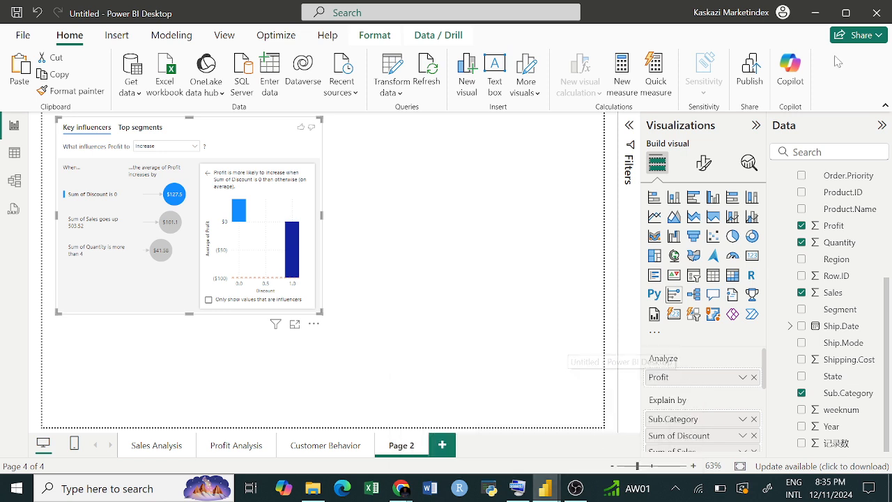
{"action": "left_click", "coordinate": [750, 82]}
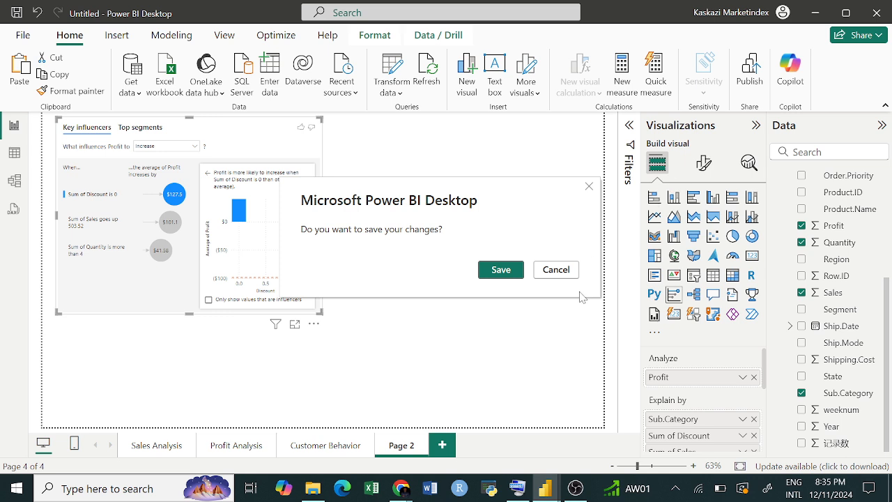
{"action": "left_click", "coordinate": [570, 272]}
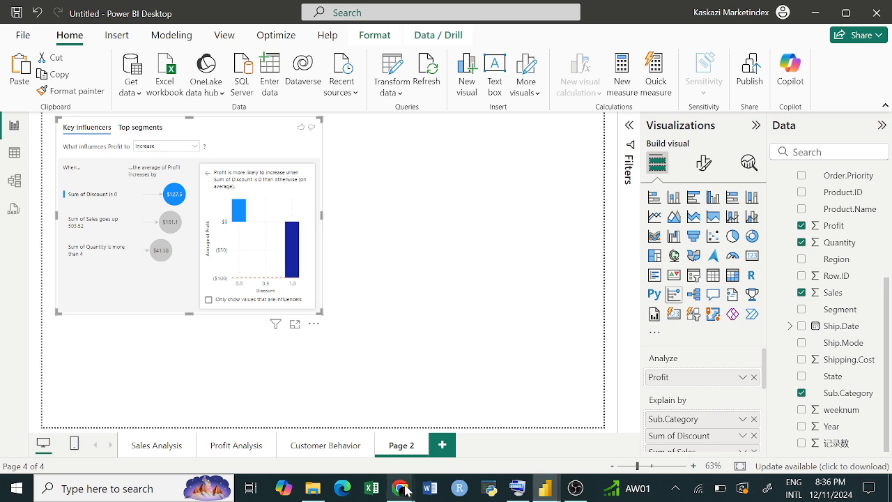
- Return to the browser and open My workspace in the Power BI service
{"action": "mouse_move", "coordinate": [403, 486]}
{"action": "left_click", "coordinate": [385, 446]}
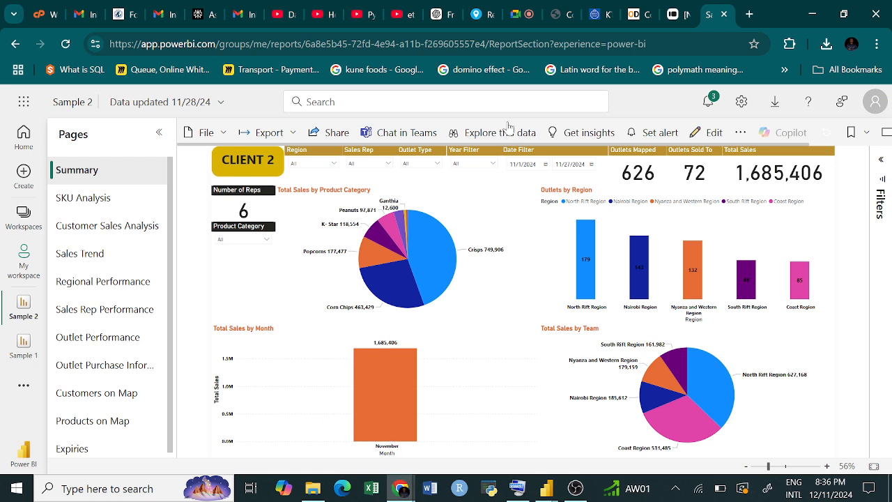
{"action": "left_click", "coordinate": [24, 272]}
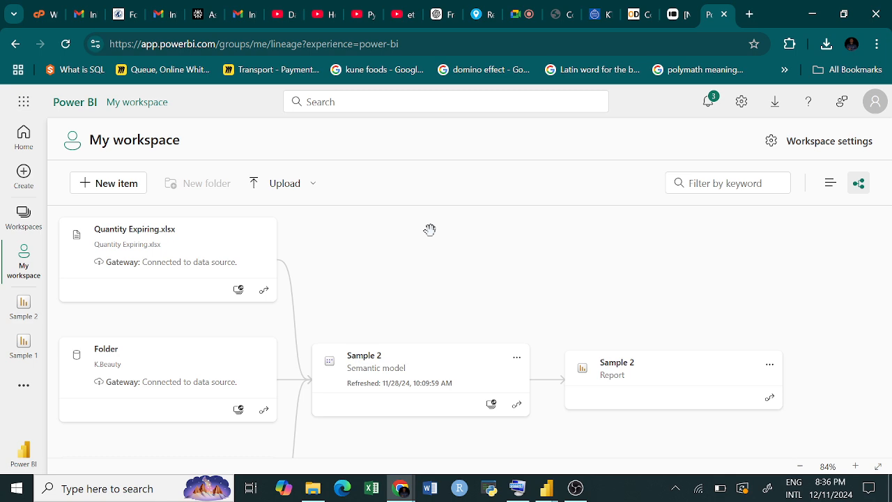
- Open the Power BI service's Home page and look through the recommended items and the list of recent items
{"action": "left_click", "coordinate": [28, 145]}
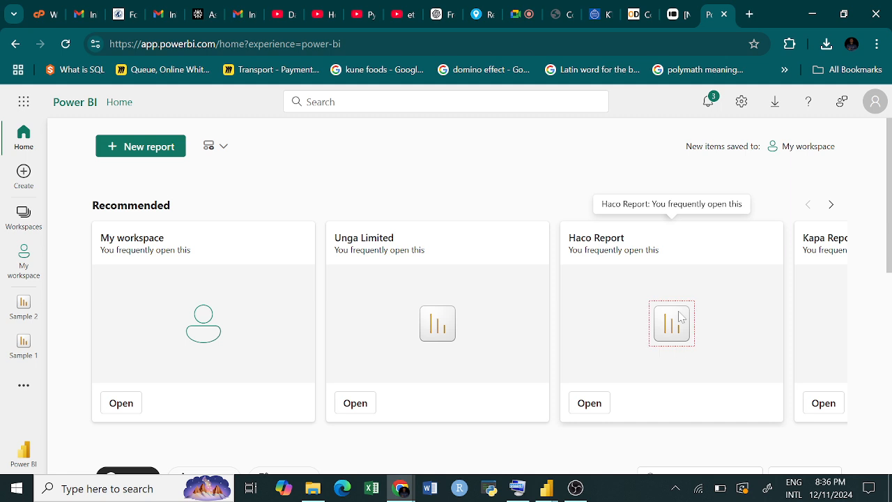
{"action": "scroll", "coordinate": [764, 278], "scroll_direction": "down", "scroll_amount": 1}
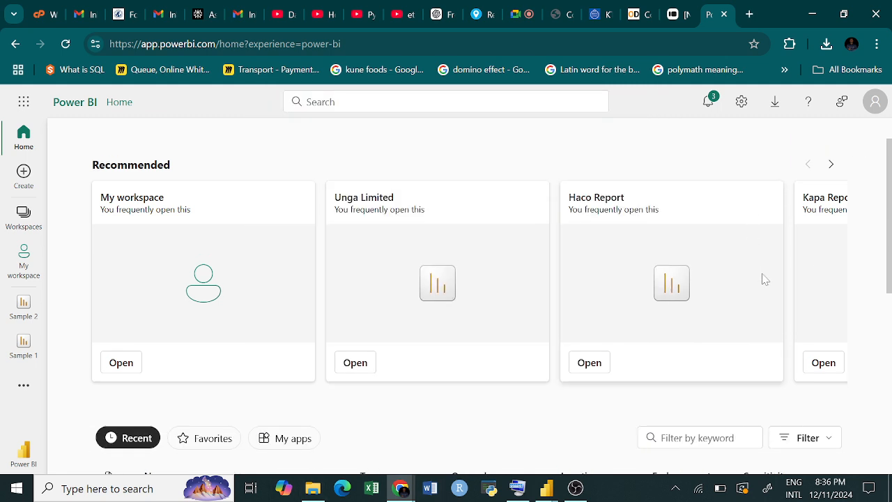
{"action": "scroll", "coordinate": [767, 281], "scroll_direction": "up", "scroll_amount": 1}
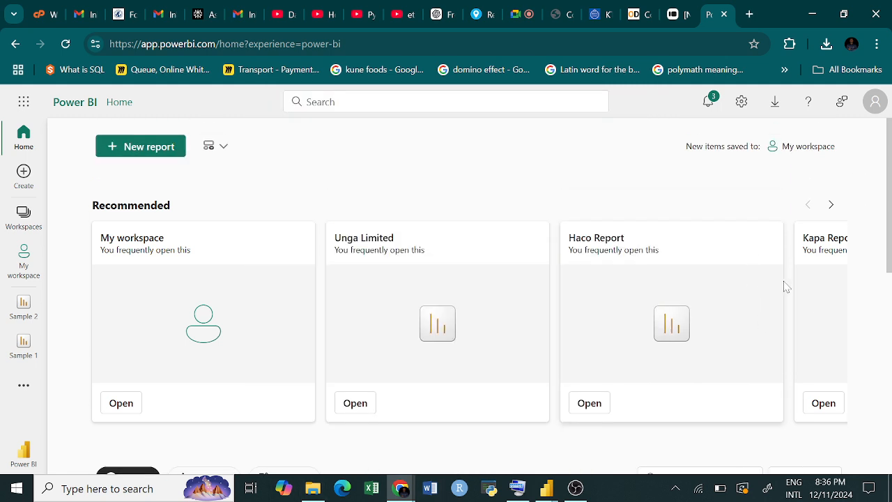
{"action": "left_click", "coordinate": [832, 208]}
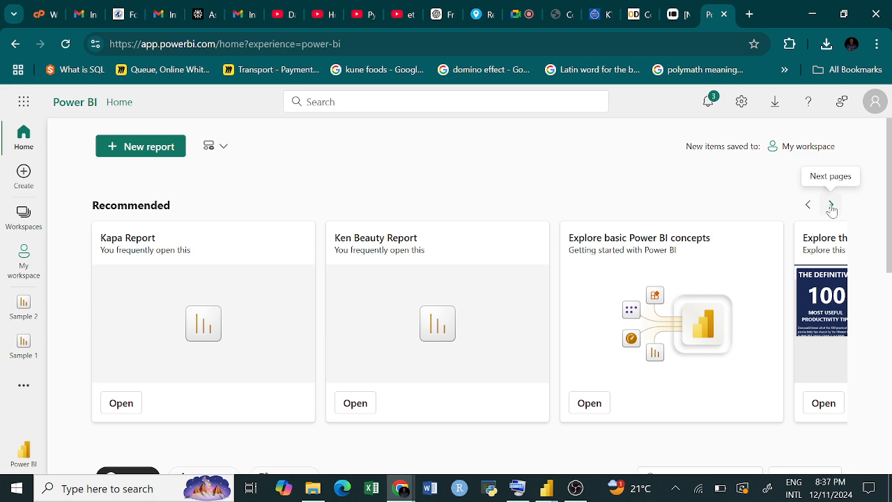
{"action": "left_click", "coordinate": [832, 206]}
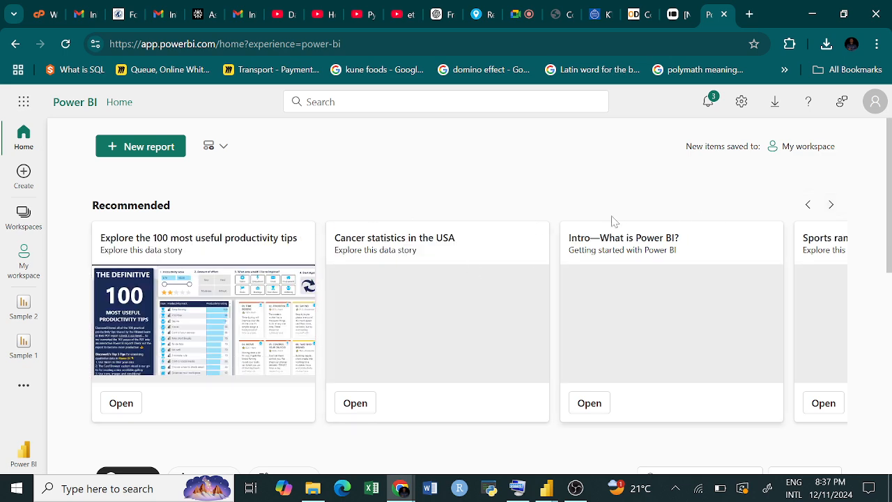
{"action": "scroll", "coordinate": [541, 314], "scroll_direction": "down", "scroll_amount": 5}
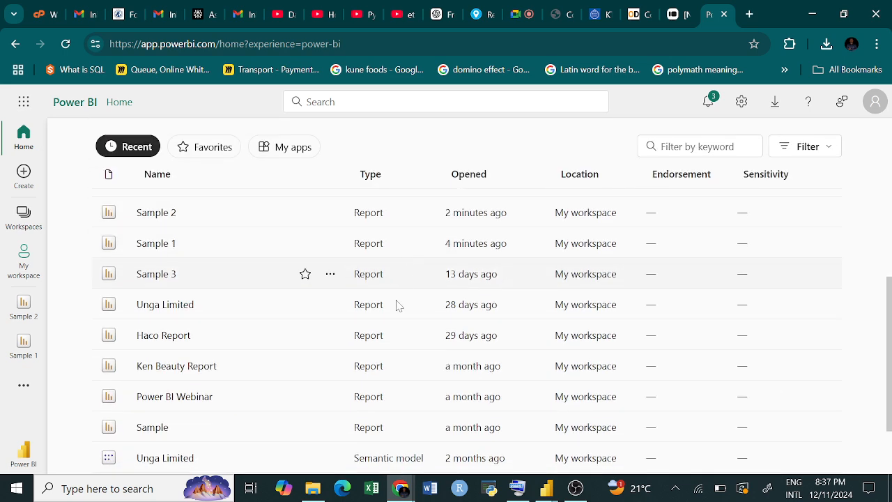
{"action": "scroll", "coordinate": [397, 304], "scroll_direction": "down", "scroll_amount": 3}
{"action": "scroll", "coordinate": [544, 127], "scroll_direction": "up", "scroll_amount": 5}
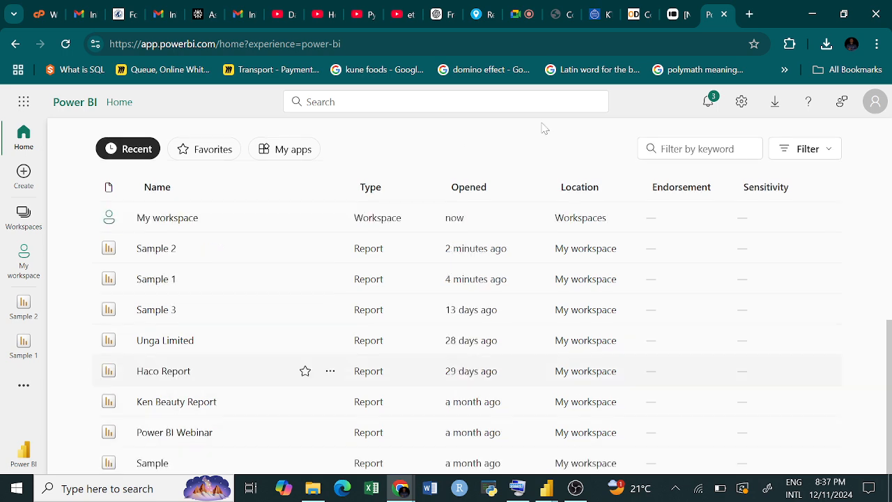
{"action": "scroll", "coordinate": [544, 127], "scroll_direction": "up", "scroll_amount": 5}
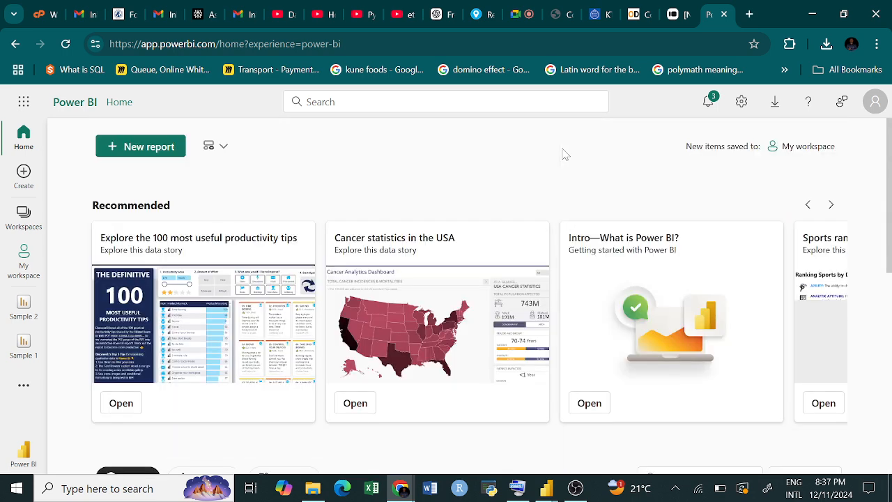
- Close the Power BI service page and switch to the Untitled report in Power BI Desktop
{"action": "left_click", "coordinate": [723, 15]}
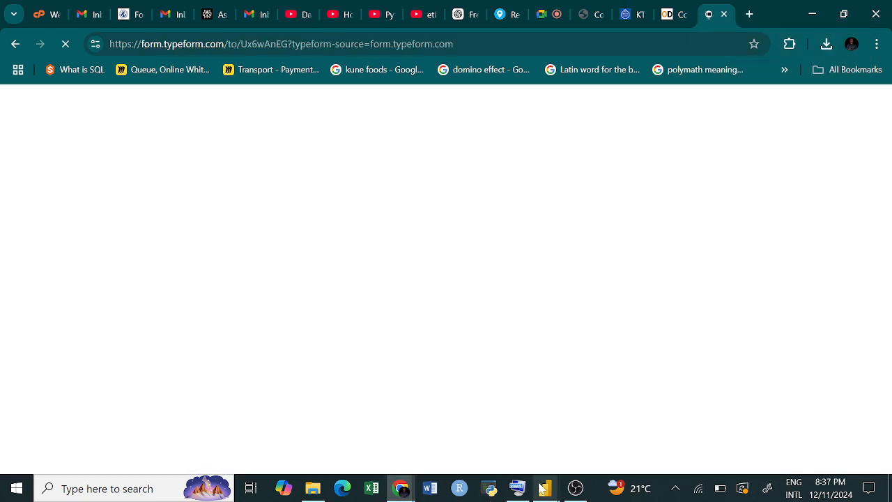
{"action": "mouse_move", "coordinate": [543, 491]}
{"action": "left_click", "coordinate": [589, 440]}
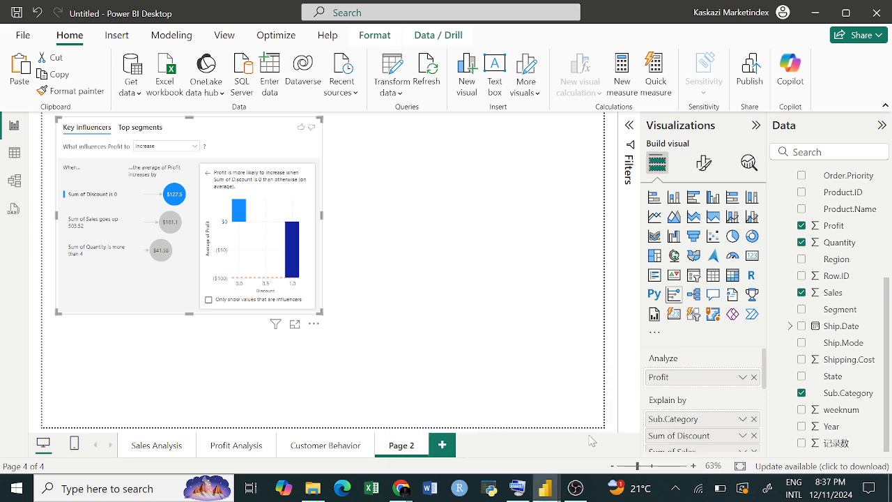
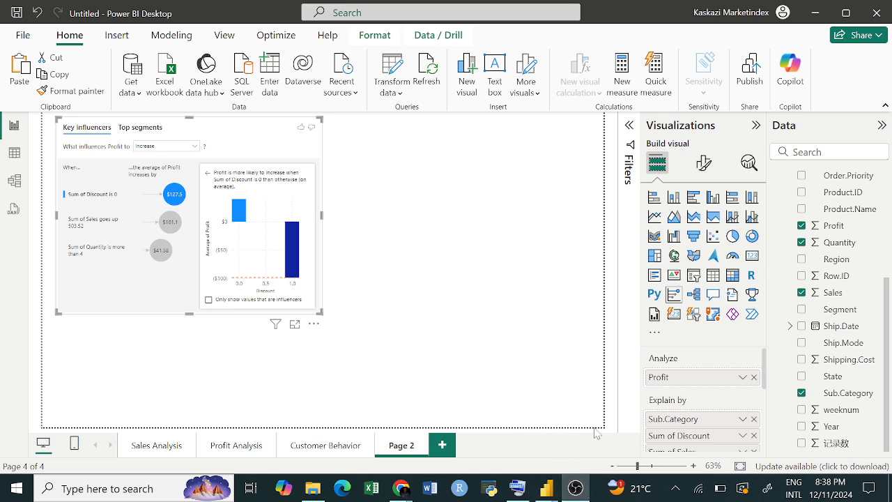
- Collapse the superstore table so that its fields are hidden
{"action": "mouse_move", "coordinate": [578, 490]}
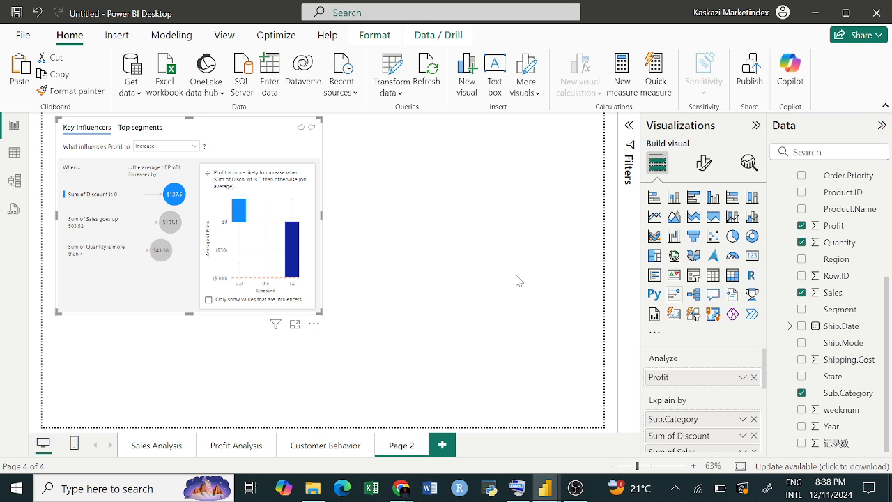
{"action": "scroll", "coordinate": [868, 276], "scroll_direction": "up", "scroll_amount": 5}
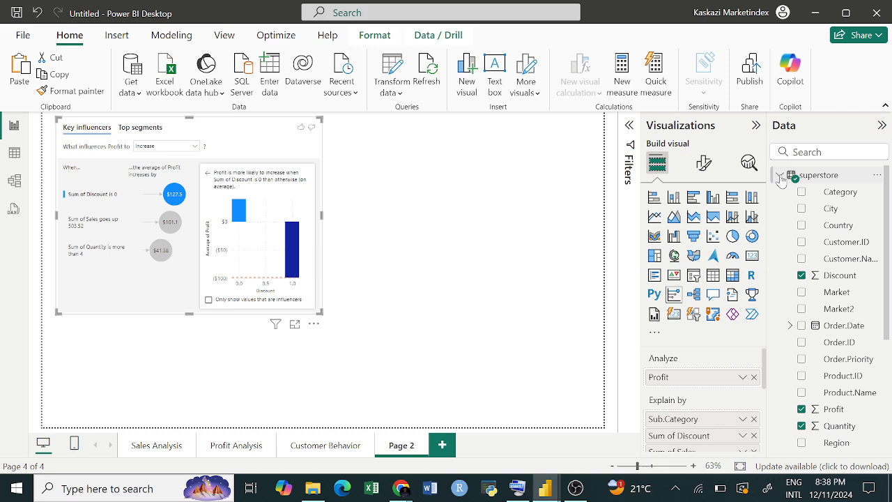
{"action": "left_click", "coordinate": [780, 176]}
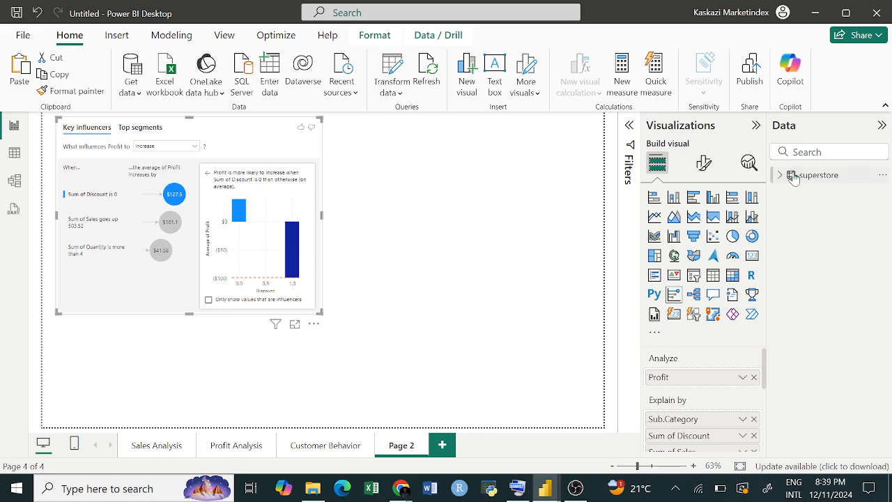
{"action": "mouse_move", "coordinate": [825, 182]}
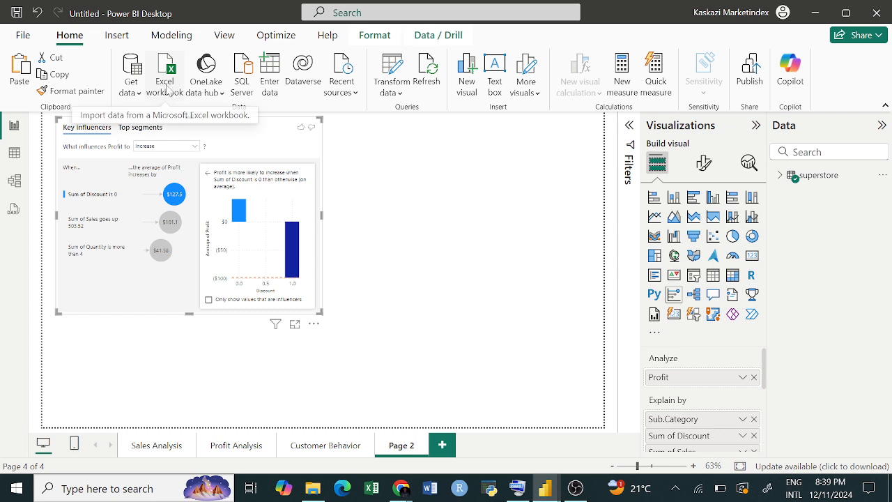
- Show the full list of Get Data sources without connecting to any, and cancel the data refresh
{"action": "left_click", "coordinate": [139, 88]}
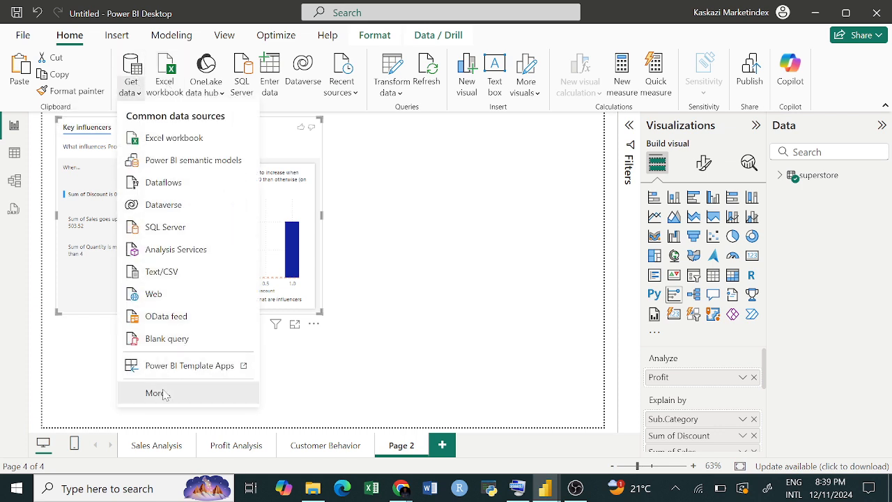
{"action": "left_click", "coordinate": [132, 80]}
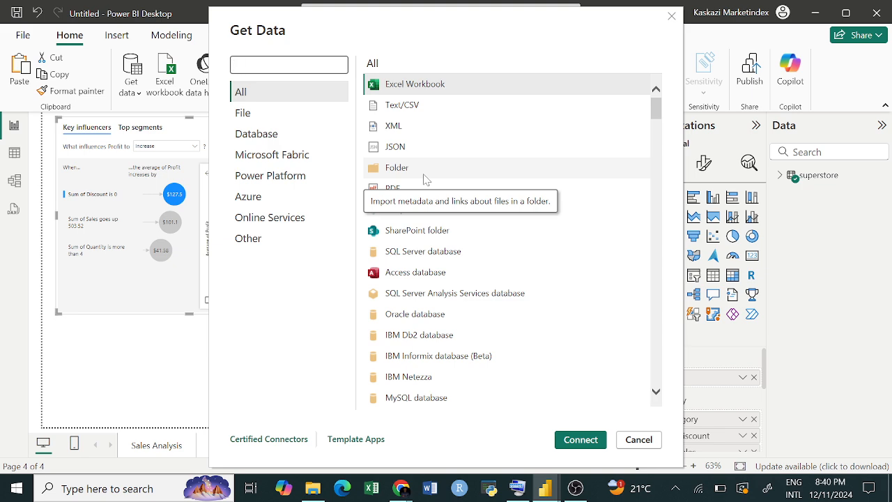
{"action": "left_click", "coordinate": [640, 440]}
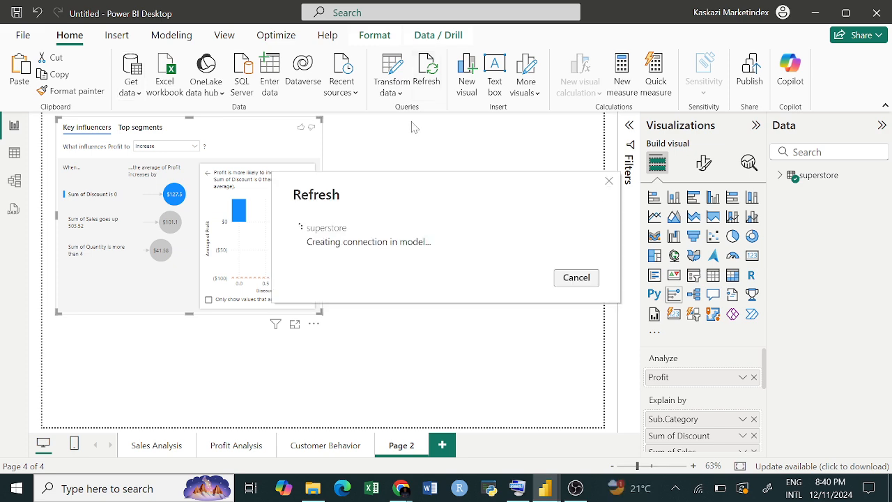
{"action": "left_click", "coordinate": [577, 277]}
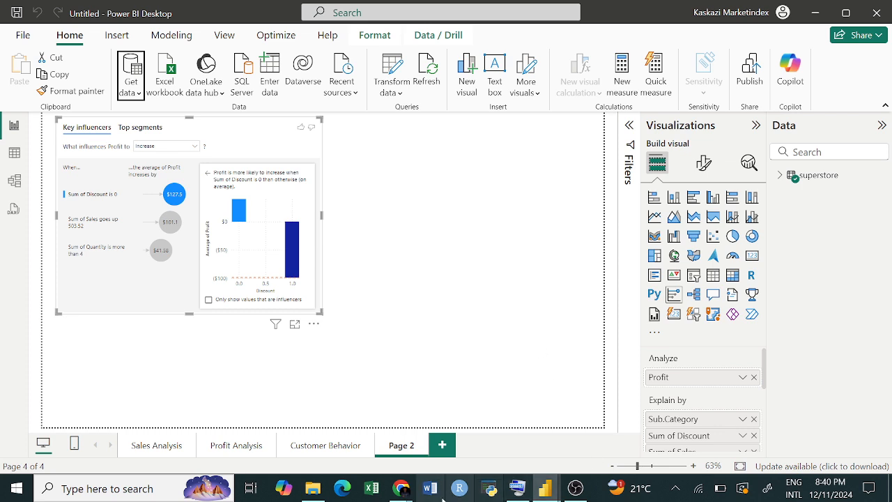
- Switch to the browser, open a new blank page and return to the Untitled report in Power BI Desktop
{"action": "mouse_move", "coordinate": [401, 488]}
{"action": "left_click", "coordinate": [376, 438]}
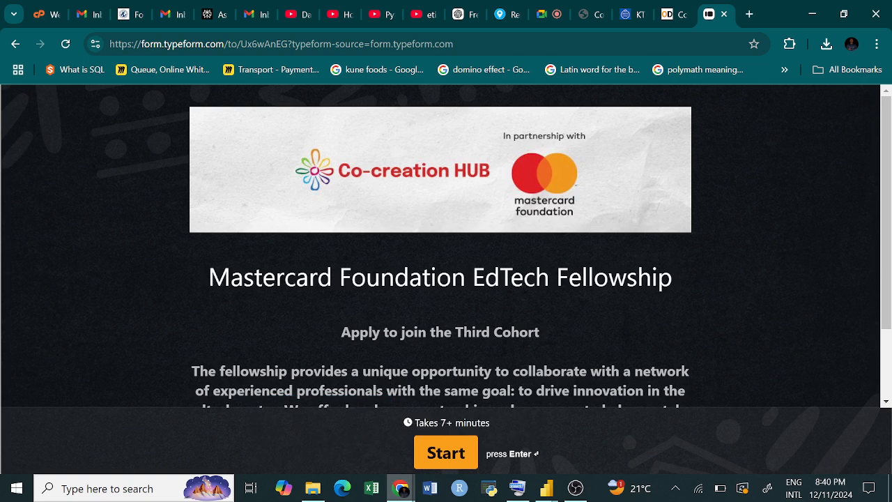
{"action": "left_click", "coordinate": [746, 16]}
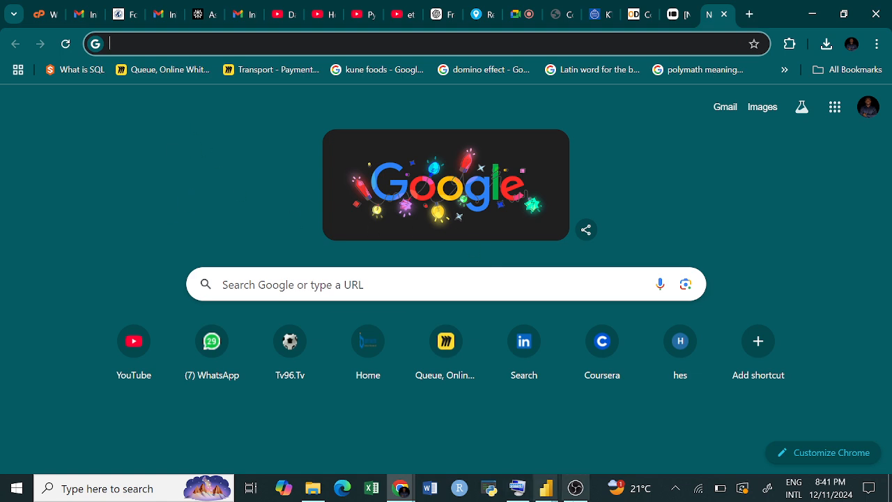
{"action": "left_click", "coordinate": [549, 488]}
{"action": "left_click", "coordinate": [585, 452]}
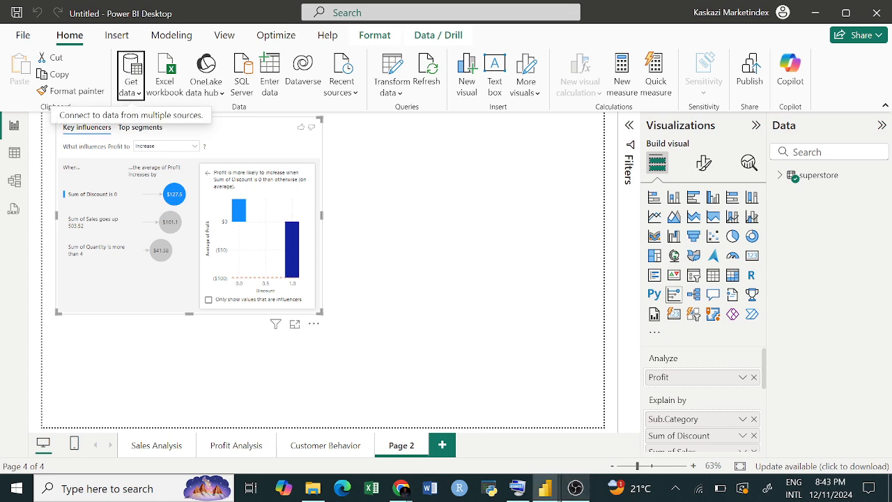
- Minimize the Power BI Desktop, browser and BI Class Report folder windows to show the desktop, and open the OBS Studio window options
{"action": "left_click", "coordinate": [814, 13]}
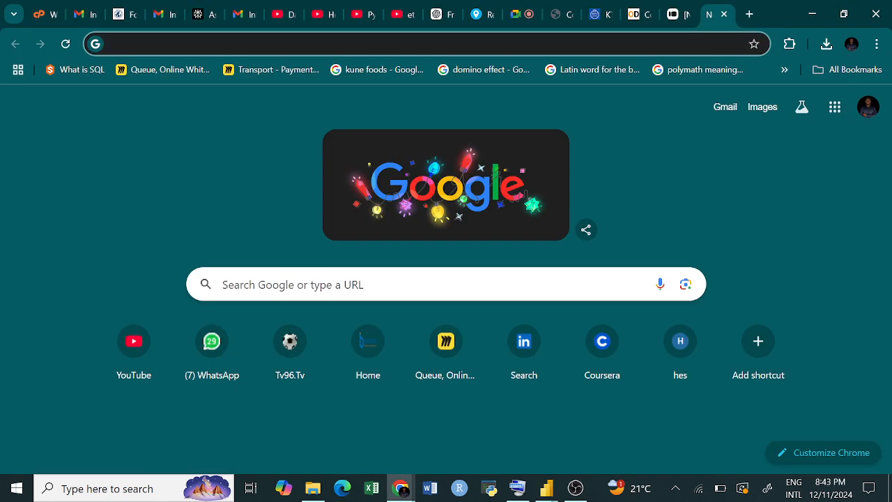
{"action": "left_click", "coordinate": [809, 13]}
{"action": "left_click", "coordinate": [815, 13]}
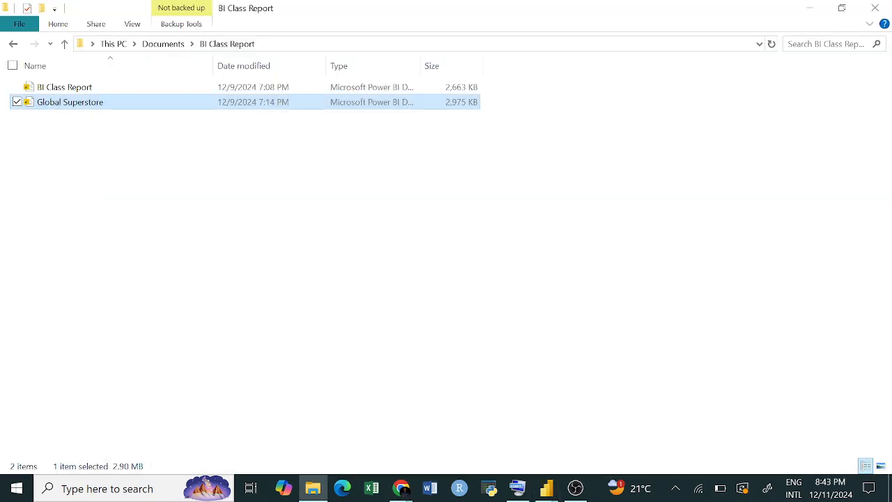
{"action": "left_click", "coordinate": [814, 12]}
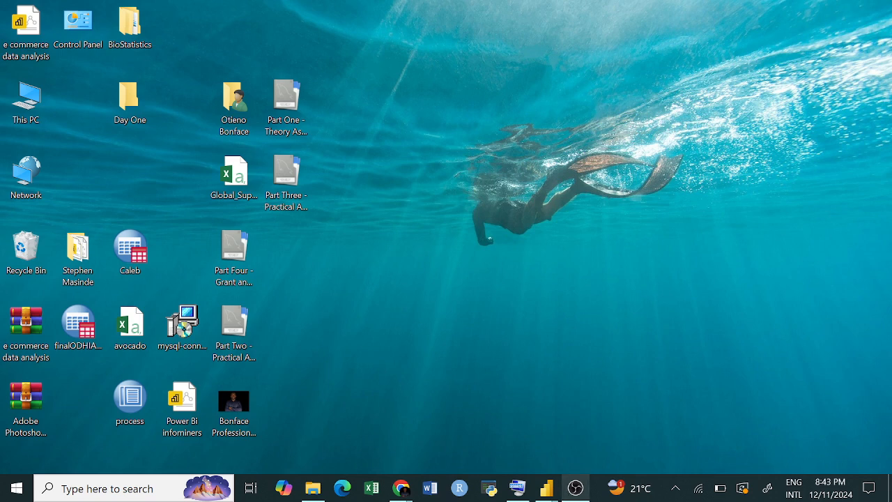
{"action": "right_click", "coordinate": [575, 488]}
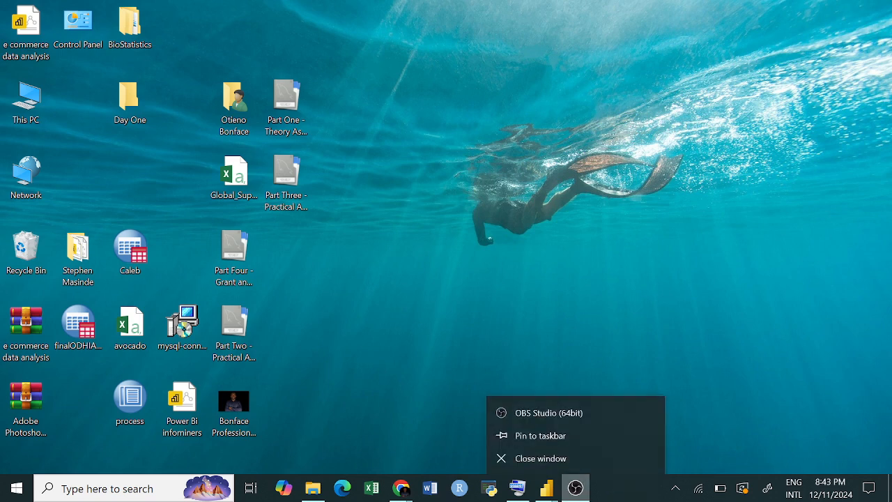